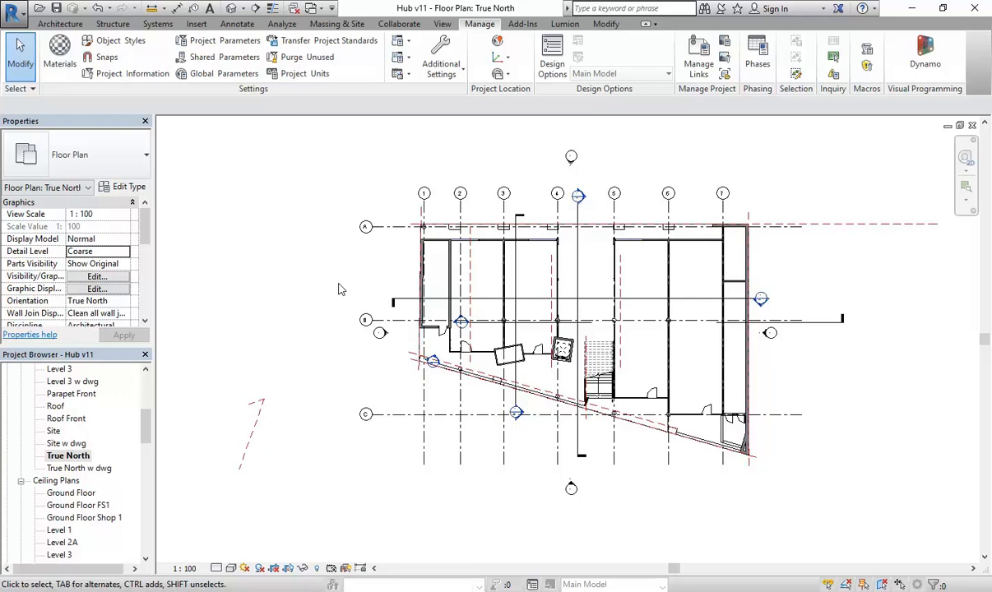
Open the Site floor plan and duplicate it as an independent view without detailing
{"action": "mouse_move", "coordinate": [342, 288]}
{"action": "middle_mouse_down"}
{"action": "mouse_move", "coordinate": [361, 291]}
{"action": "mouse_move", "coordinate": [351, 299]}
{"action": "middle_mouse_up"}
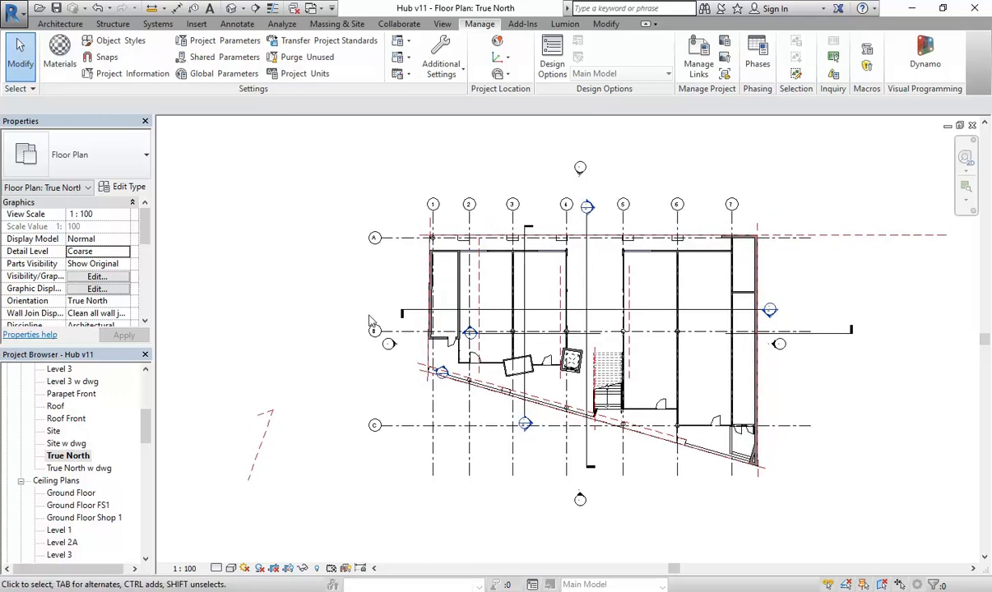
{"action": "left_click", "coordinate": [68, 458]}
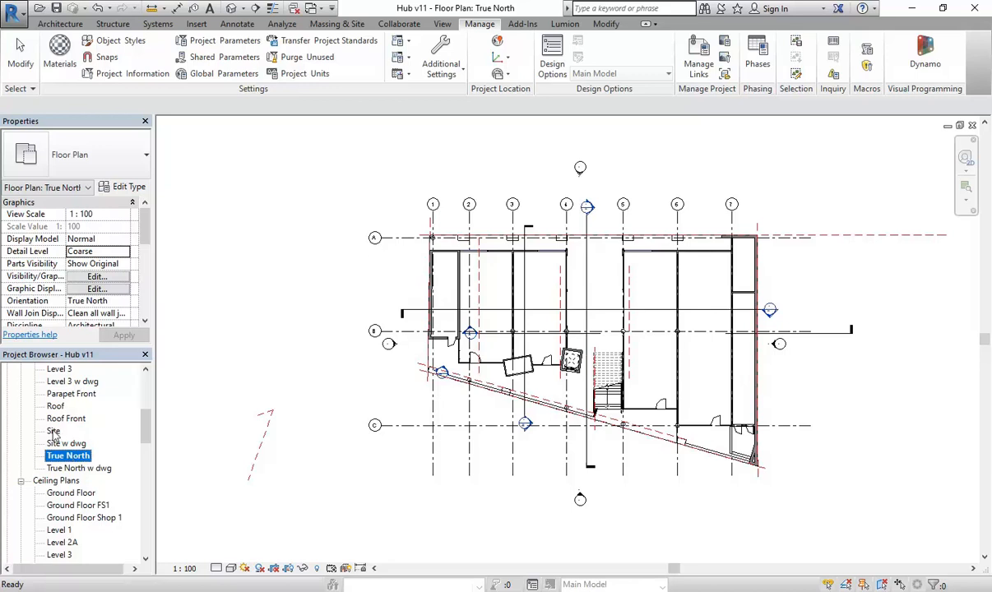
{"action": "double_click", "coordinate": [53, 431]}
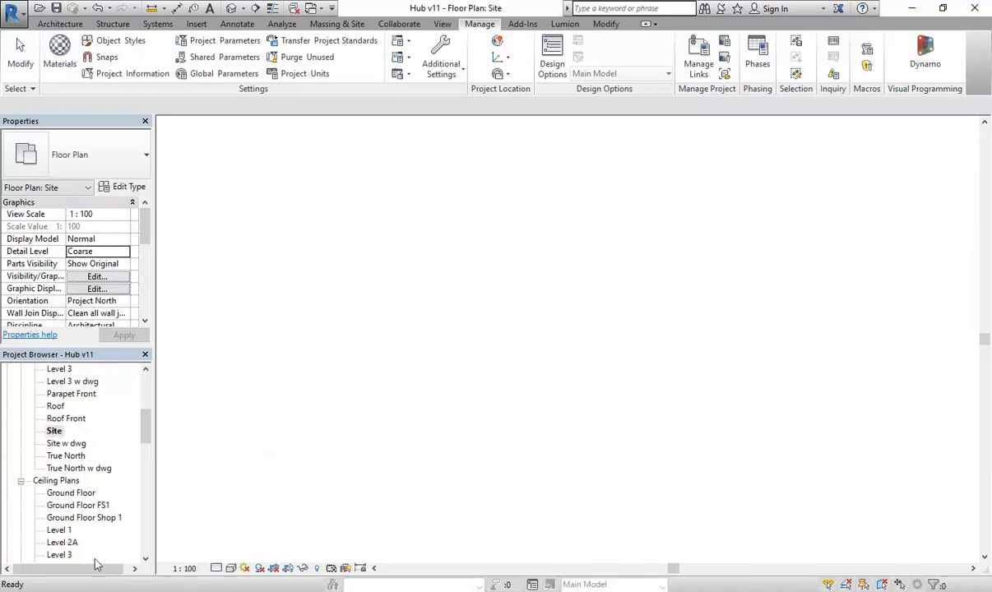
{"action": "right_click", "coordinate": [53, 431]}
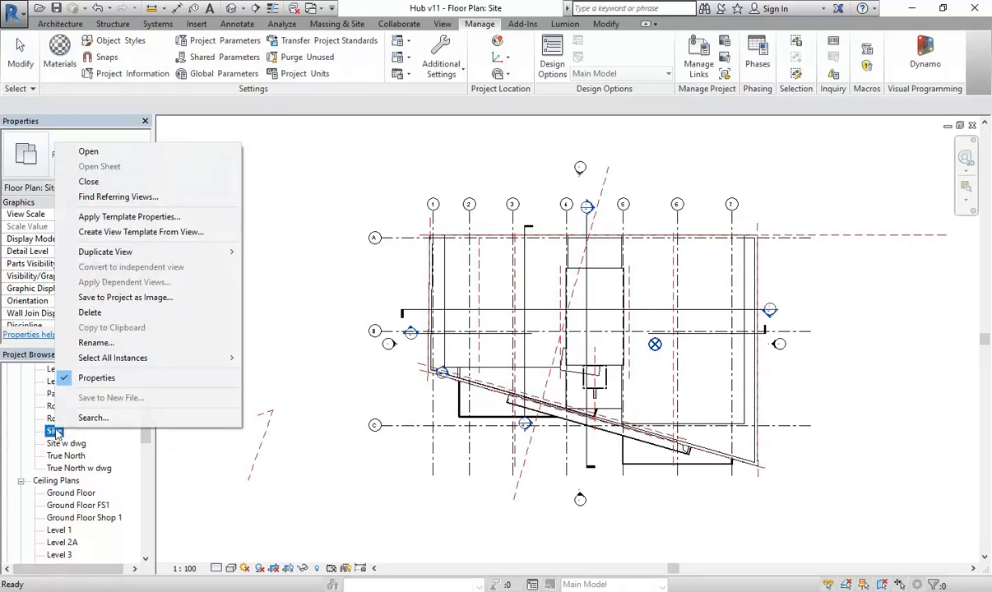
{"action": "mouse_move", "coordinate": [124, 252]}
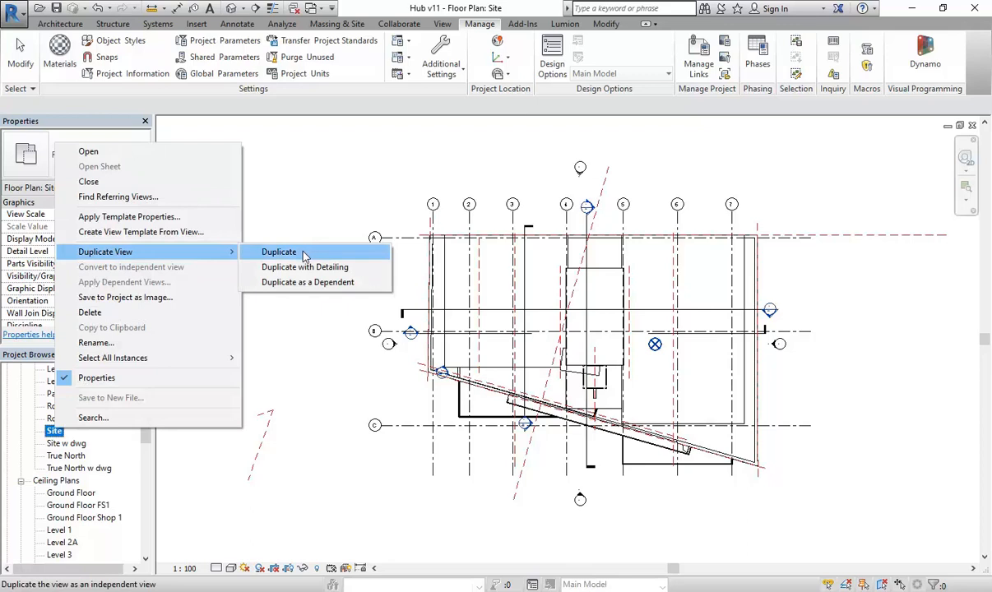
{"action": "left_click", "coordinate": [302, 256]}
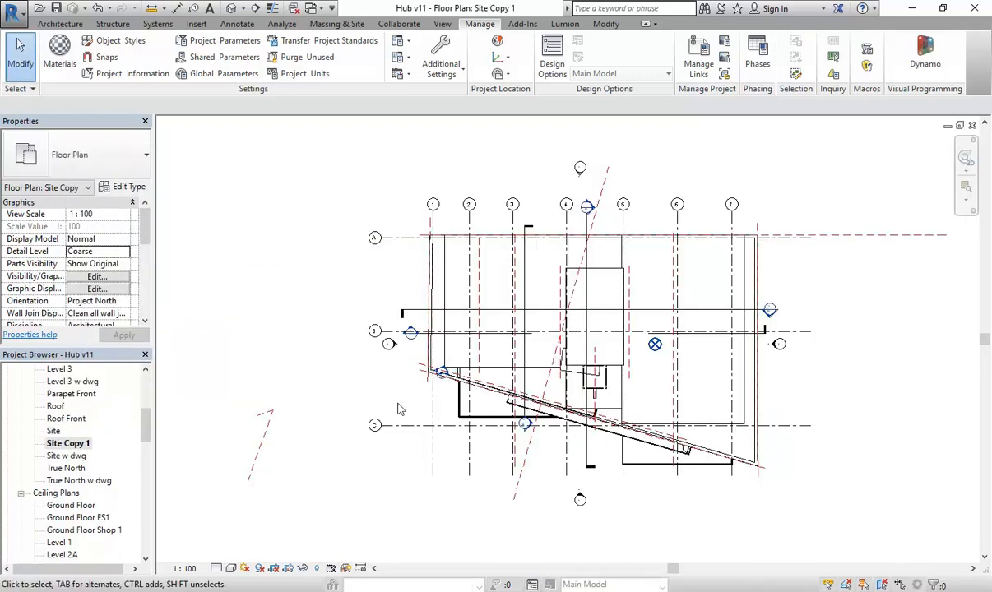
Set the orientation of the duplicated Site floor plan to True North
{"action": "mouse_move", "coordinate": [146, 231]}
{"action": "left_mouse_down"}
{"action": "mouse_move", "coordinate": [146, 265]}
{"action": "mouse_move", "coordinate": [142, 246]}
{"action": "left_mouse_up"}
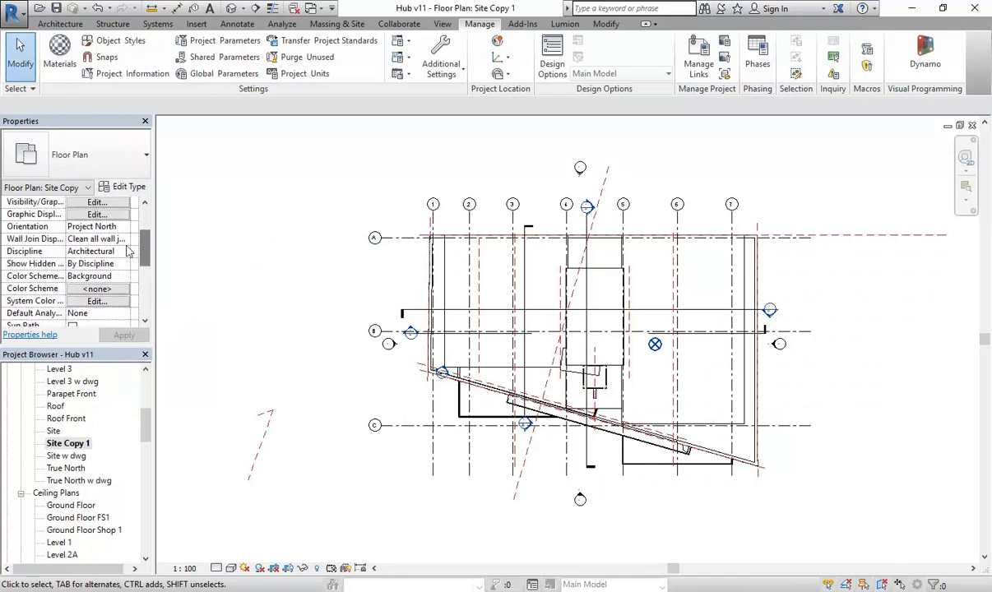
{"action": "left_click", "coordinate": [106, 226]}
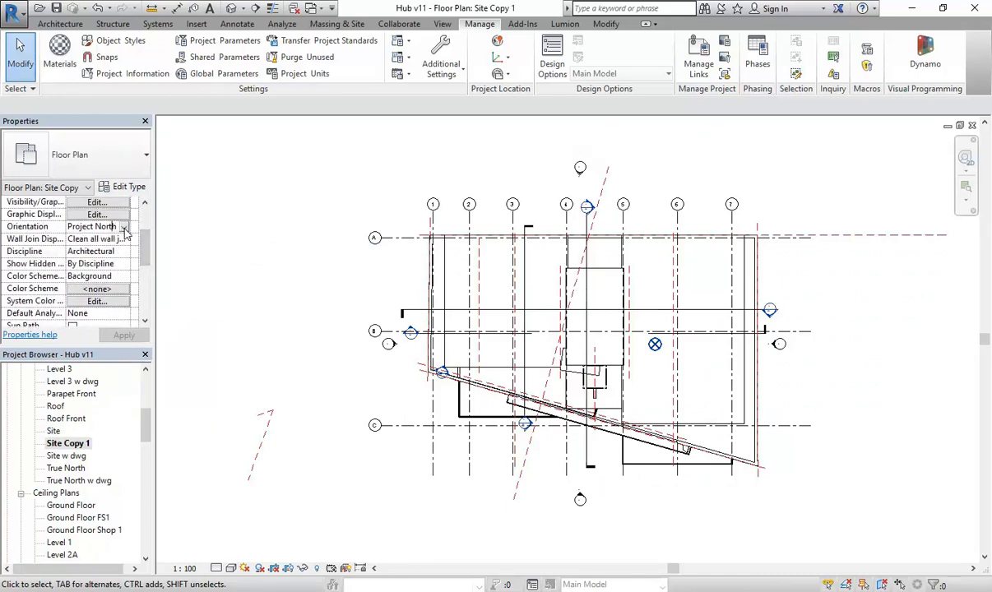
{"action": "left_click", "coordinate": [124, 226]}
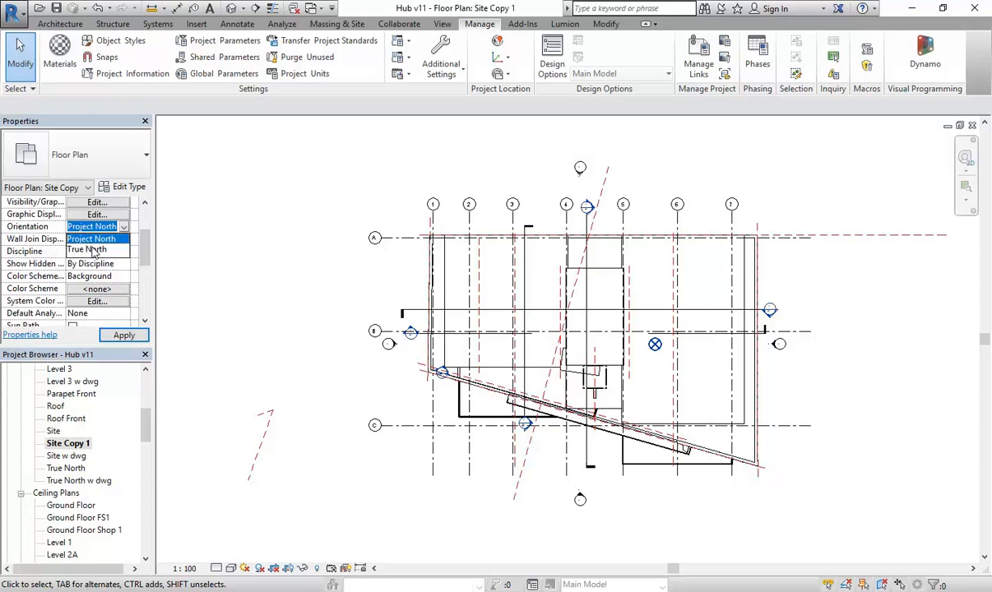
{"action": "left_click", "coordinate": [93, 249]}
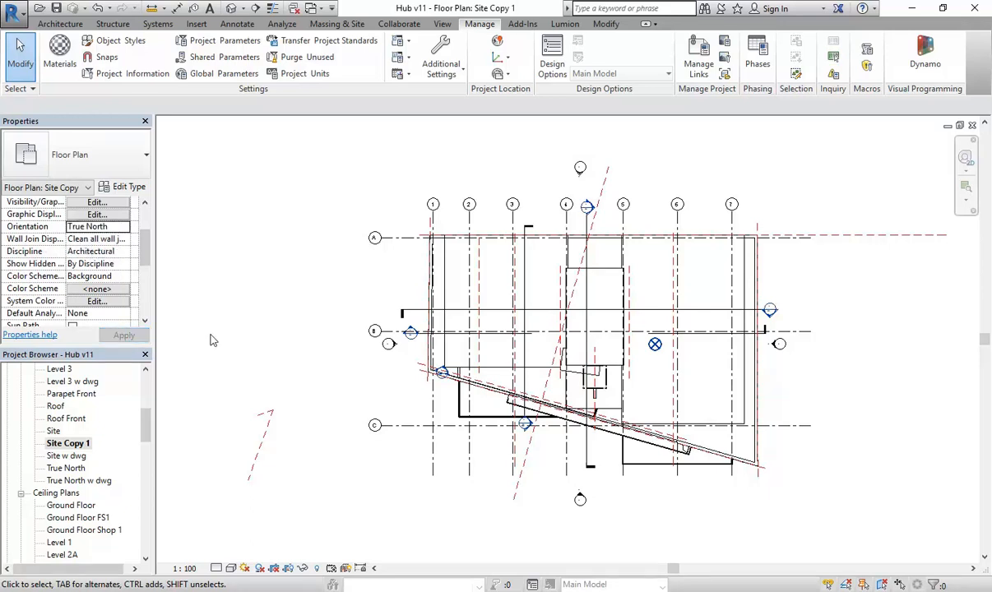
{"action": "left_click", "coordinate": [70, 445]}
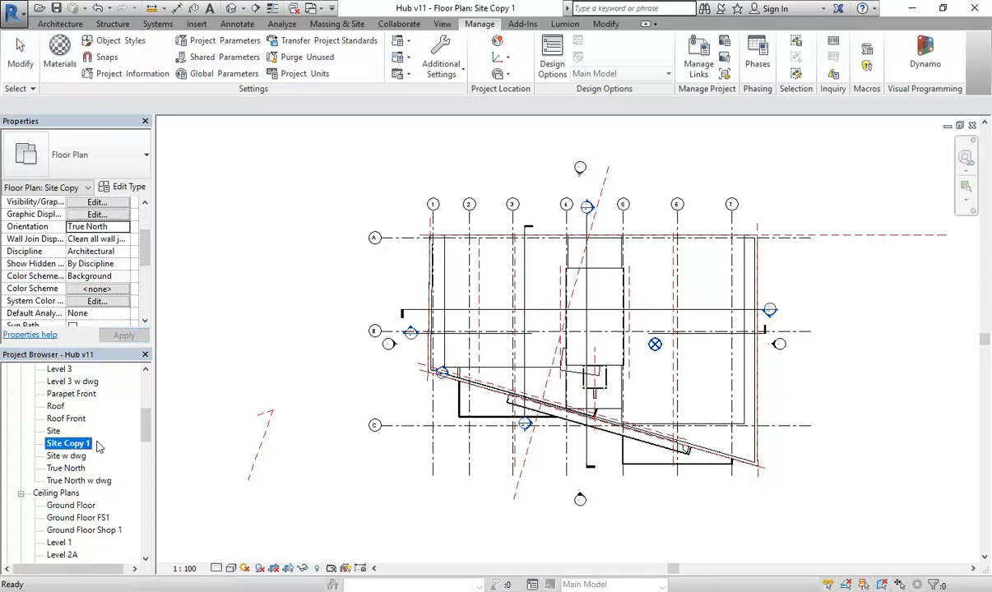
In the True North floor plan, start Rotate True North and place the rotation centre at the north arrow's lower endpoint
{"action": "double_click", "coordinate": [59, 468]}
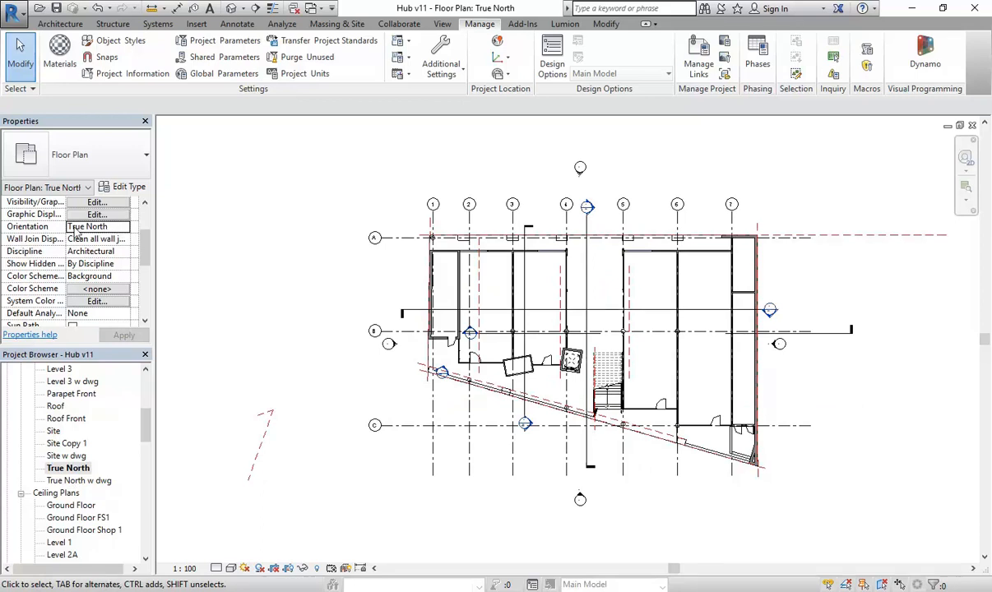
{"action": "scroll", "coordinate": [255, 291], "scroll_direction": "up", "scroll_amount": 1}
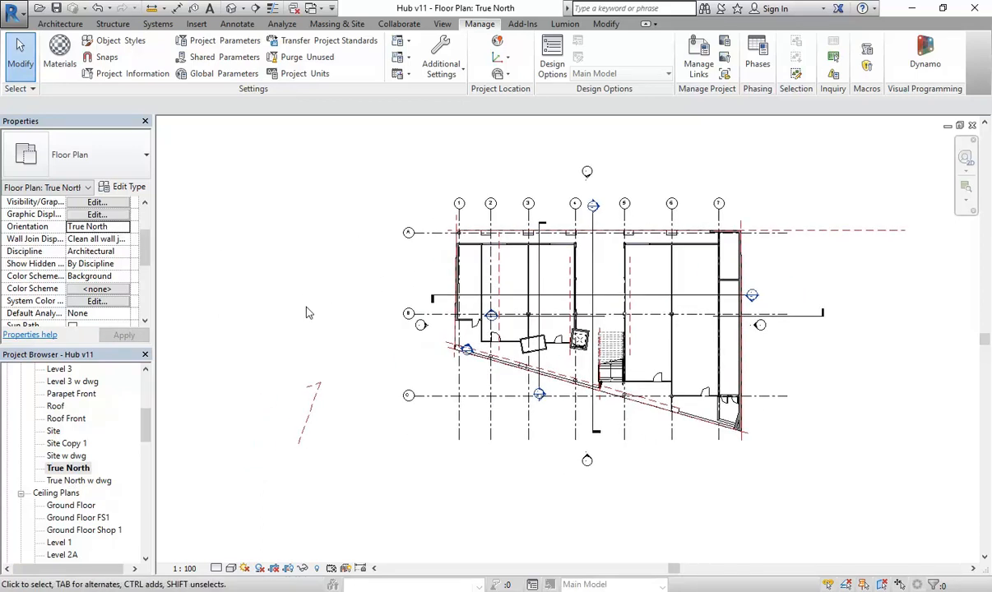
{"action": "scroll", "coordinate": [288, 413], "scroll_direction": "up", "scroll_amount": 1}
{"action": "scroll", "coordinate": [288, 413], "scroll_direction": "up", "scroll_amount": 1}
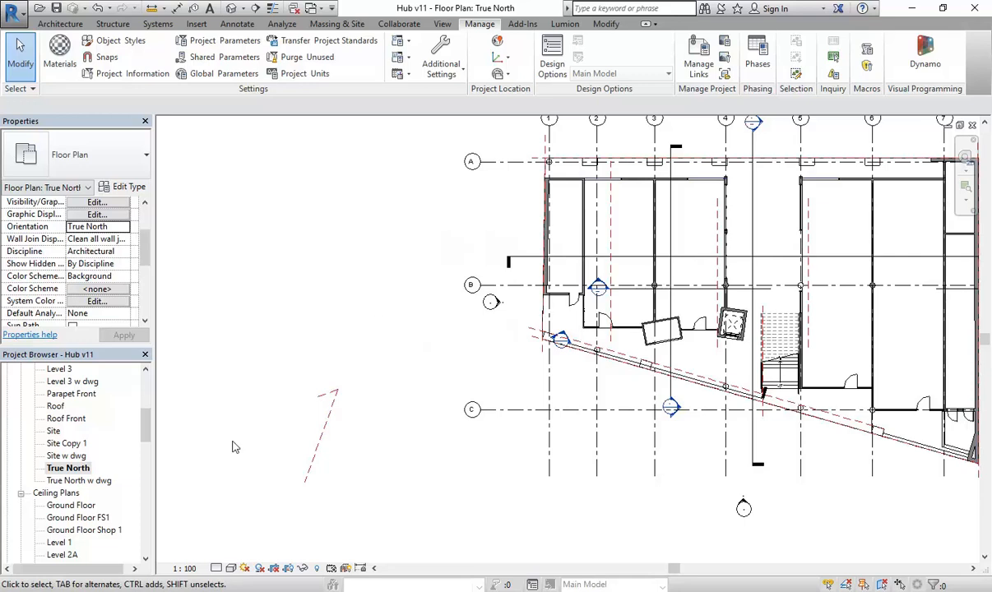
{"action": "left_click", "coordinate": [499, 74]}
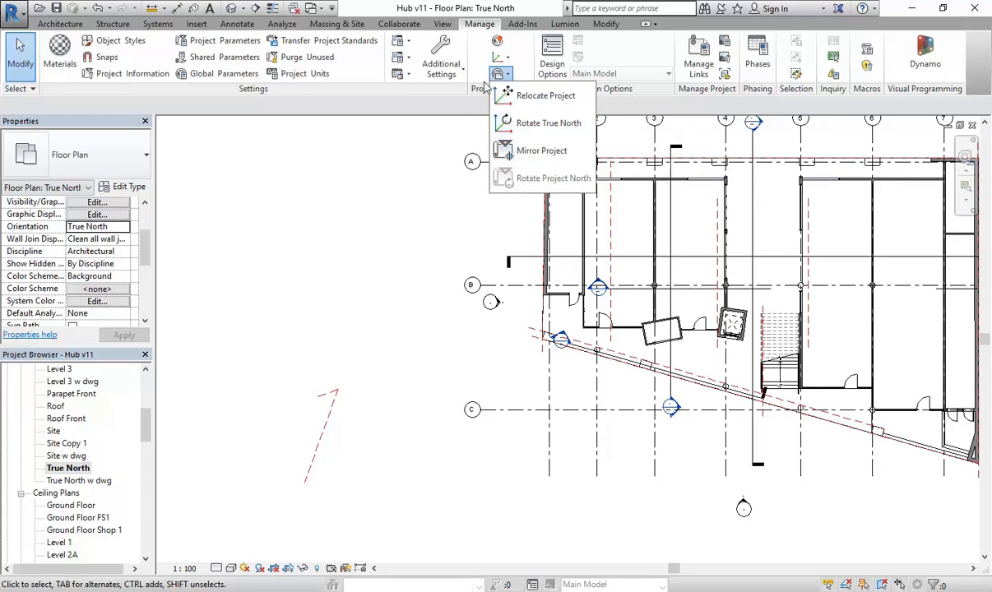
{"action": "left_click", "coordinate": [533, 125]}
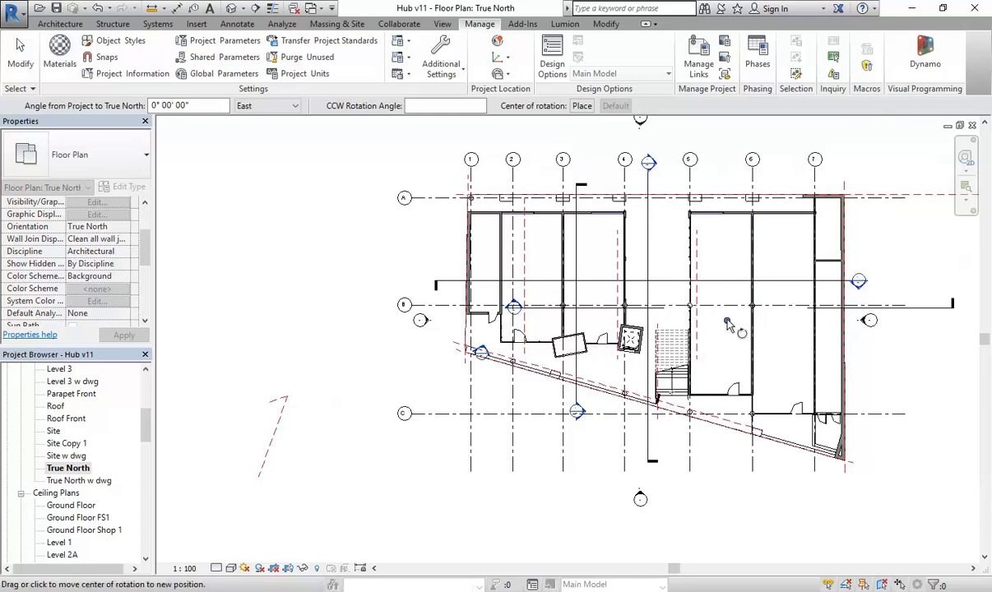
{"action": "mouse_move", "coordinate": [739, 331]}
{"action": "left_mouse_down"}
{"action": "mouse_move", "coordinate": [246, 473]}
{"action": "mouse_move", "coordinate": [269, 464]}
{"action": "mouse_move", "coordinate": [259, 478]}
{"action": "left_mouse_up"}
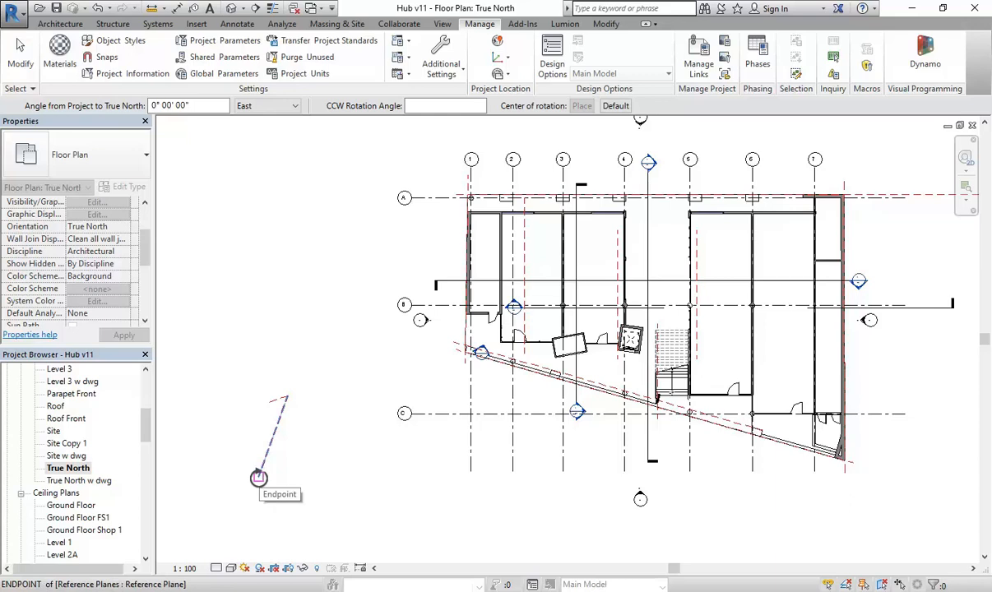
{"action": "left_click_drag", "start_coordinate": [258, 478], "coordinate": [258, 478]}
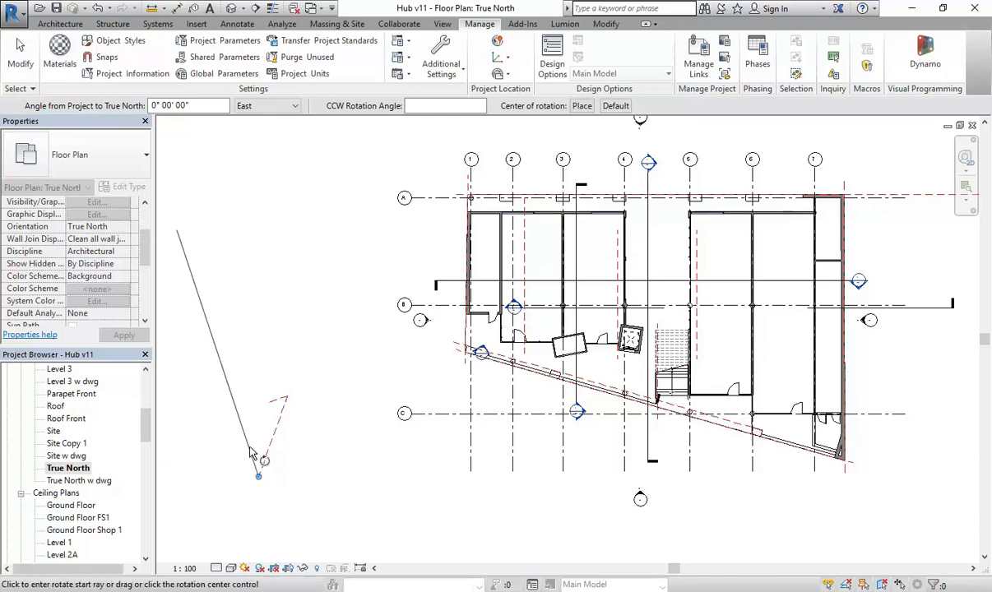
Rotate true north 19.78° from the tip of the dashed north arrow to vertical
{"action": "scroll", "coordinate": [258, 436], "scroll_direction": "up", "scroll_amount": 2}
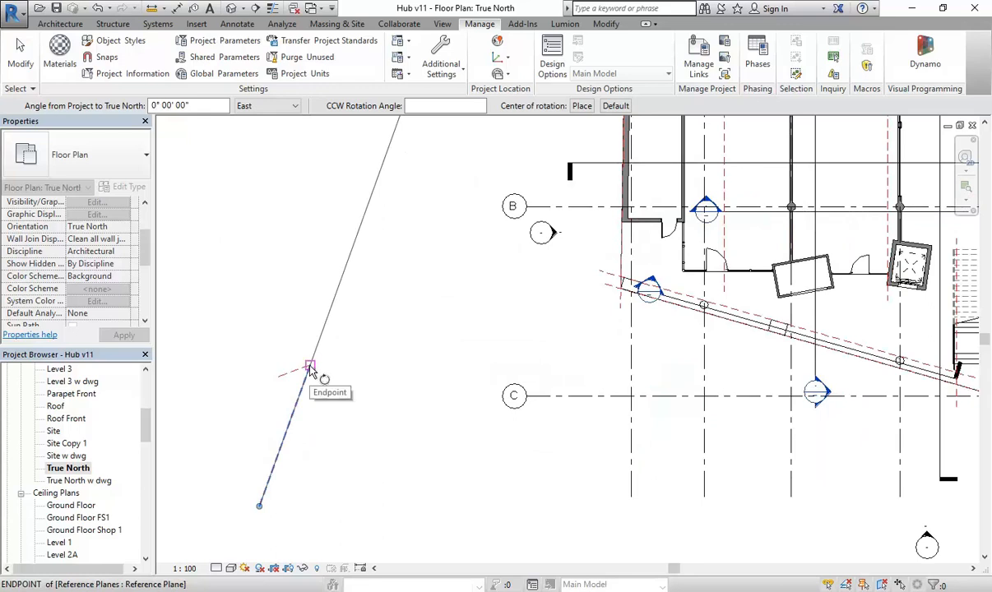
{"action": "left_click", "coordinate": [309, 369]}
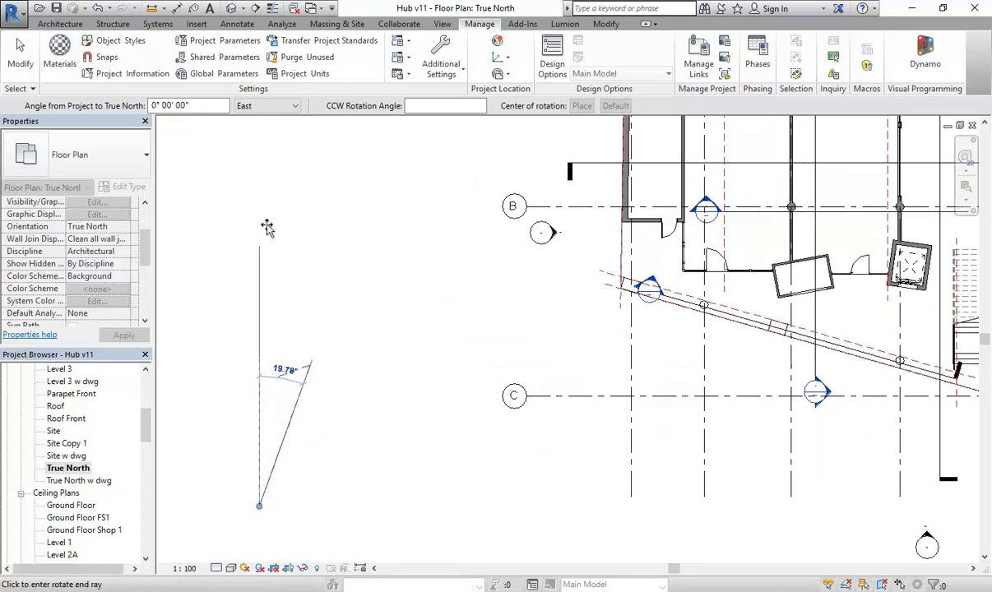
{"action": "scroll", "coordinate": [327, 253], "scroll_direction": "down", "scroll_amount": 1}
{"action": "middle_click_drag", "start_coordinate": [327, 253], "coordinate": [365, 248]}
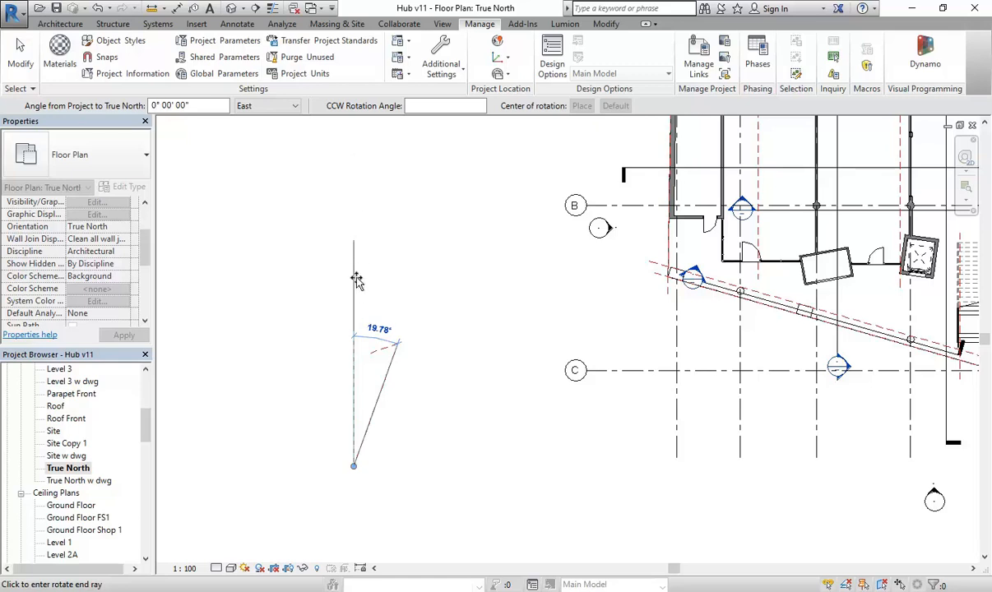
{"action": "left_click", "coordinate": [354, 276]}
Examine the rotated north arrow and building in the True North floor plan and compare them with the Site floor plan
{"action": "scroll", "coordinate": [737, 319], "scroll_direction": "down", "scroll_amount": 4}
{"action": "scroll", "coordinate": [467, 446], "scroll_direction": "up", "scroll_amount": 5}
{"action": "scroll", "coordinate": [509, 448], "scroll_direction": "up", "scroll_amount": 1}
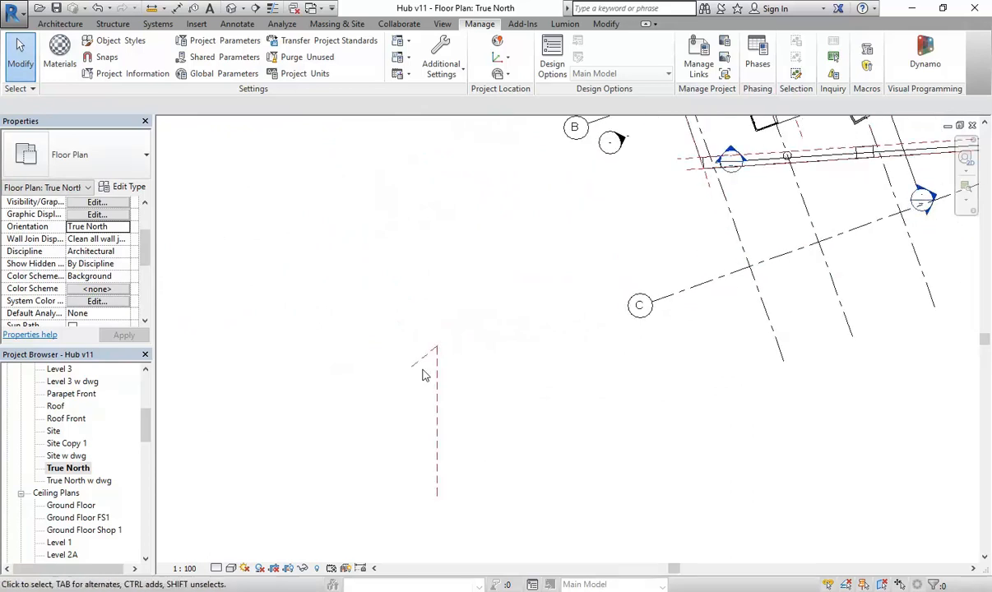
{"action": "scroll", "coordinate": [372, 416], "scroll_direction": "down", "scroll_amount": 5}
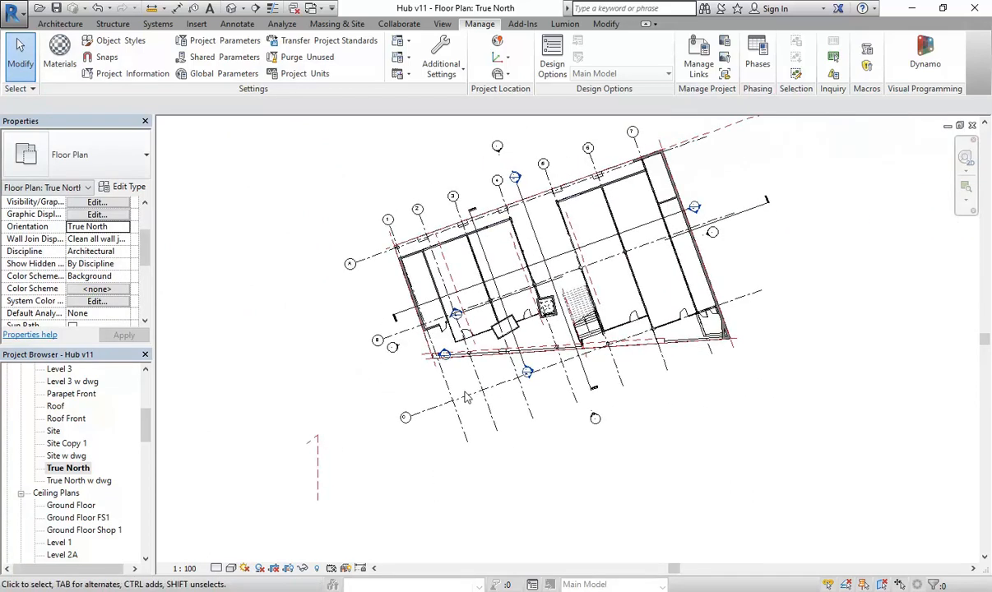
{"action": "scroll", "coordinate": [508, 222], "scroll_direction": "down", "scroll_amount": 1}
{"action": "middle_click_drag", "start_coordinate": [508, 224], "coordinate": [486, 290]}
{"action": "middle_click_drag", "start_coordinate": [369, 218], "coordinate": [347, 194]}
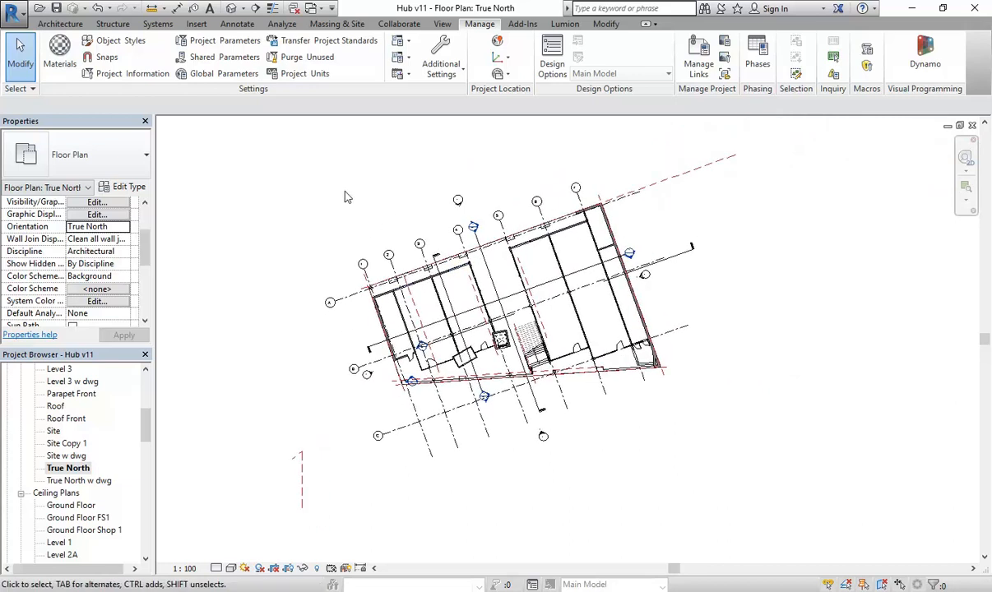
{"action": "double_click", "coordinate": [52, 431]}
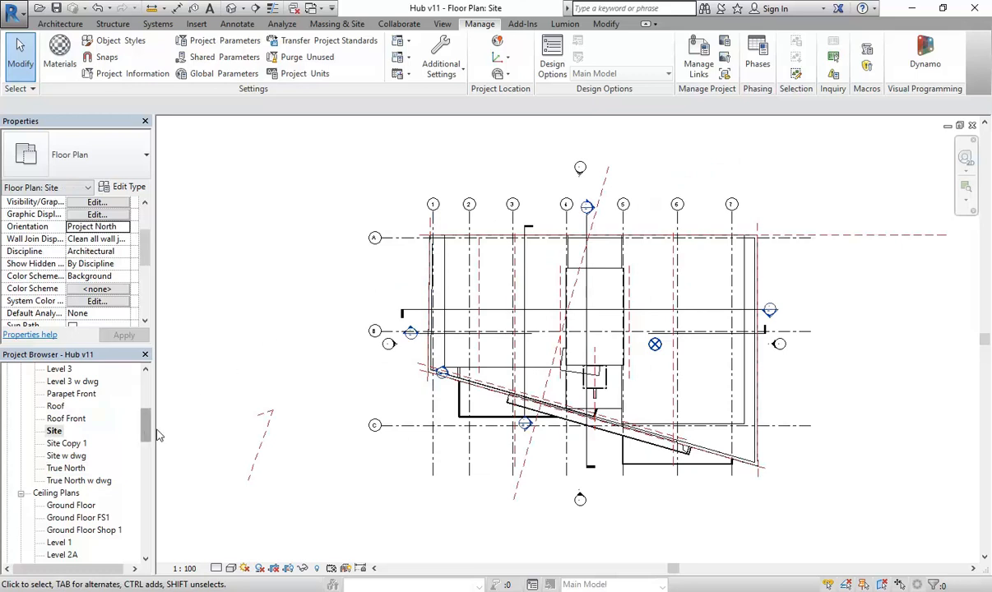
{"action": "double_click", "coordinate": [70, 469]}
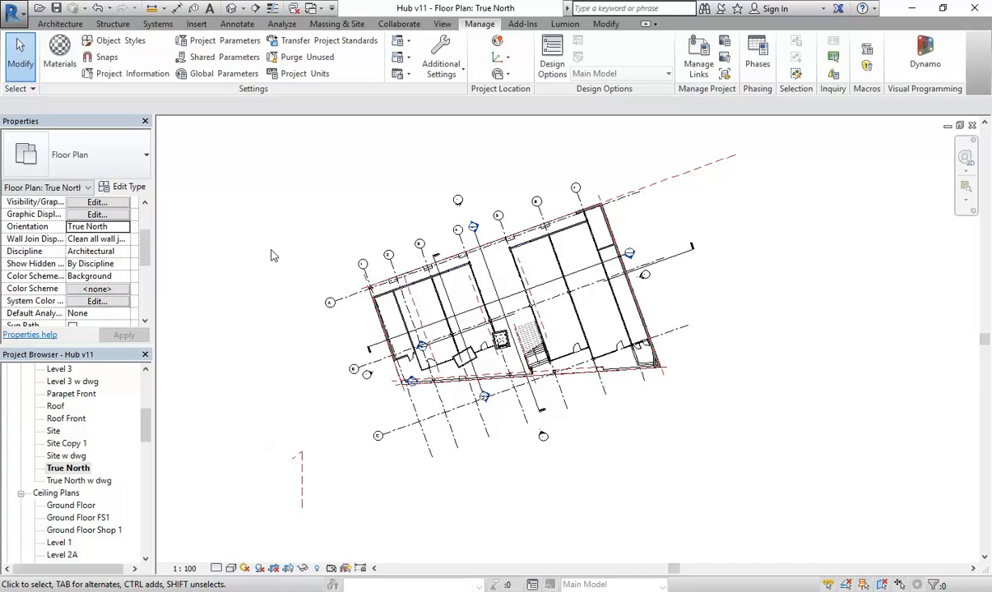
{"action": "scroll", "coordinate": [289, 261], "scroll_direction": "down", "scroll_amount": 2}
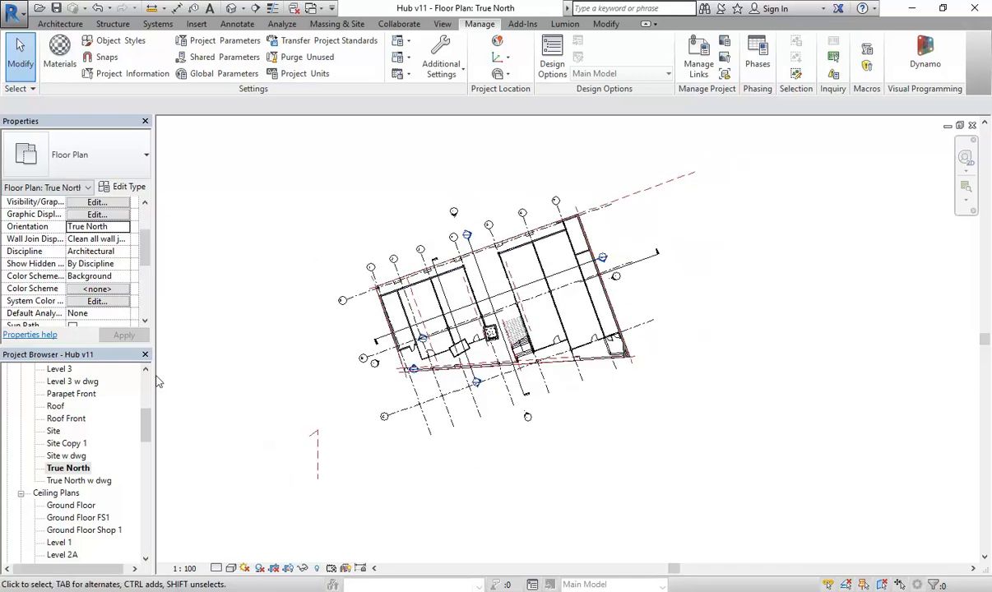
Open 3D View 11 and set its solar study to Lighting, disabling the Sun and Shadow Settings Updater
{"action": "left_click_drag", "start_coordinate": [145, 415], "coordinate": [146, 466]}
{"action": "double_click", "coordinate": [66, 494]}
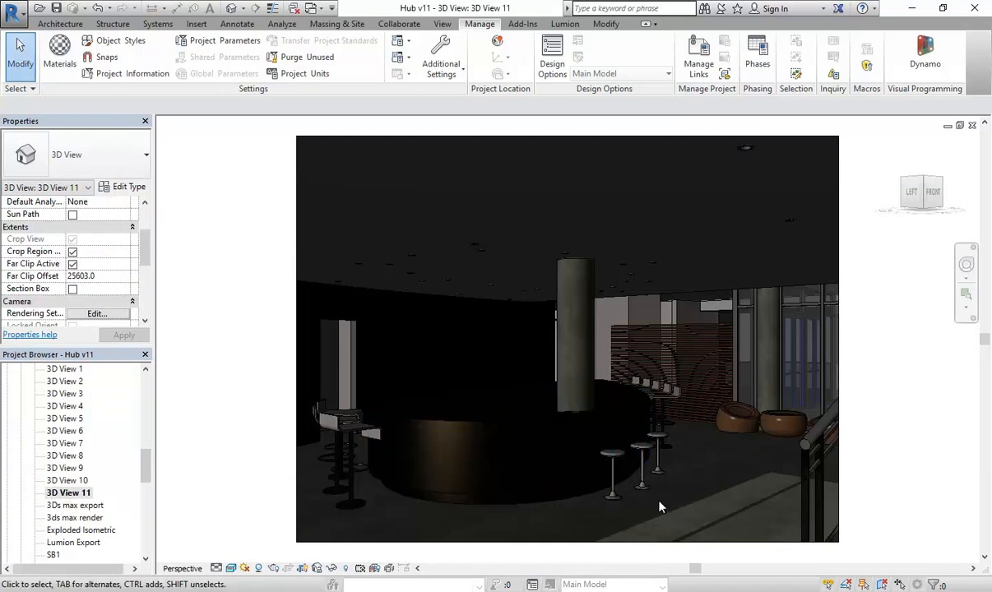
{"action": "left_click", "coordinate": [245, 568]}
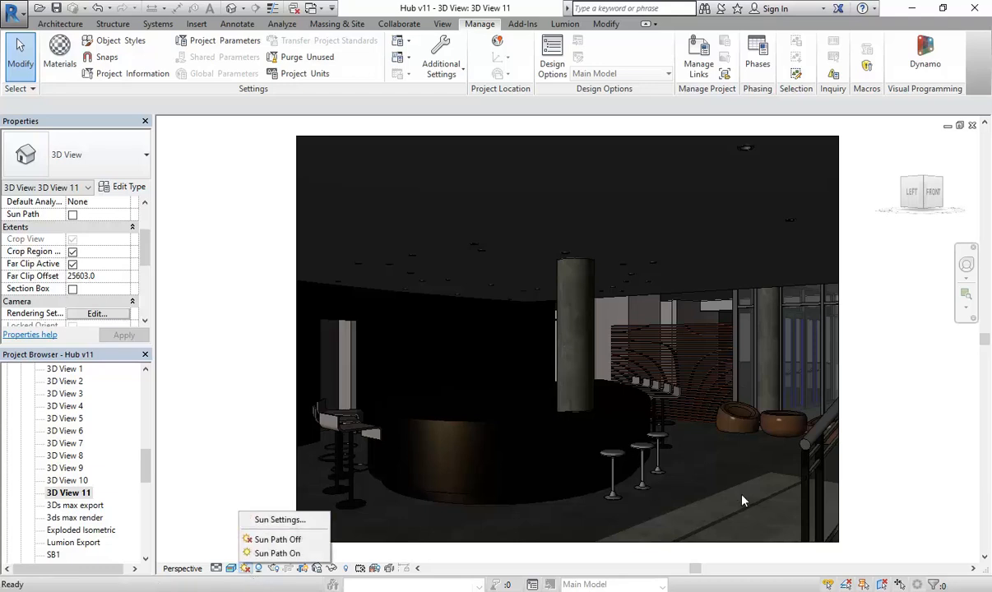
{"action": "left_click", "coordinate": [273, 520]}
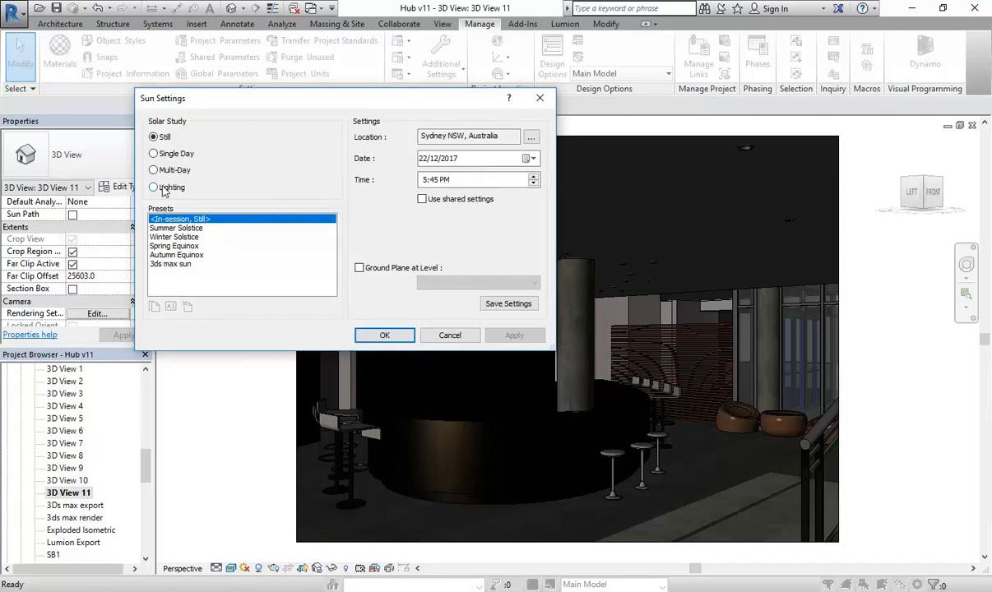
{"action": "left_click", "coordinate": [162, 189]}
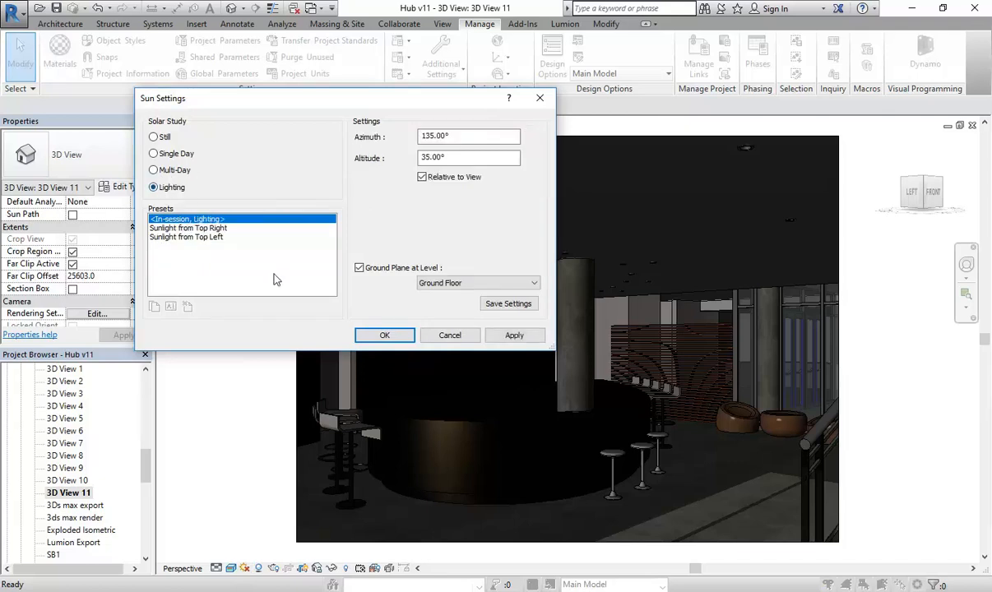
{"action": "left_click", "coordinate": [384, 334]}
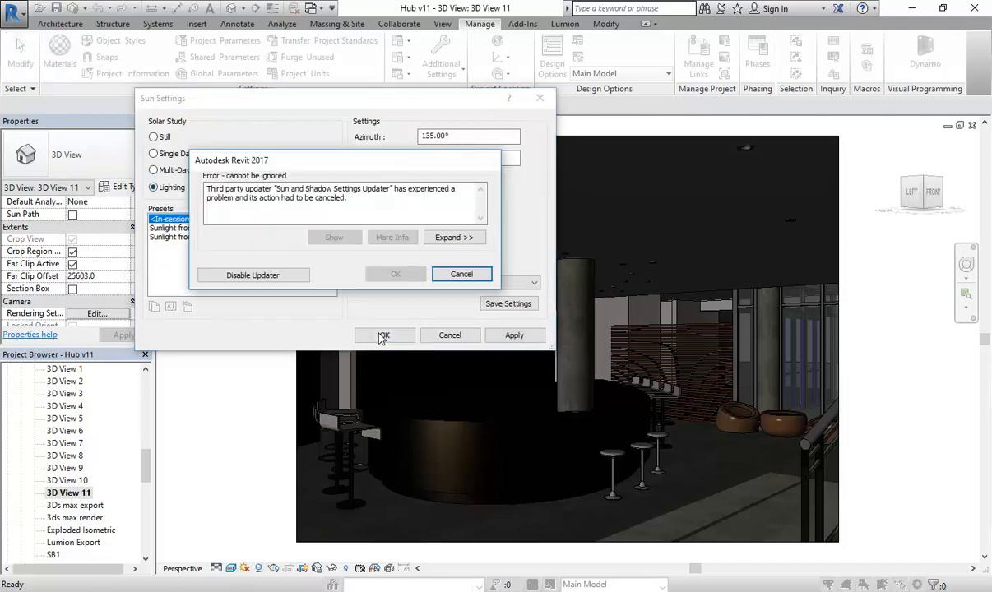
{"action": "left_click", "coordinate": [253, 277]}
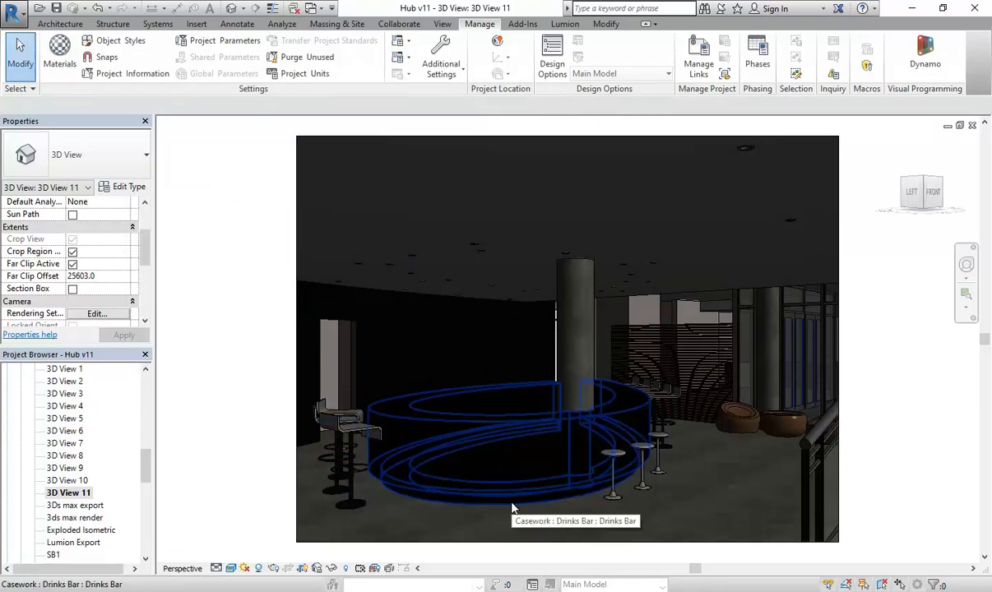
Open the sun settings of 3D View 11 and switch the solar study from Lighting to Still
{"action": "left_click", "coordinate": [244, 568]}
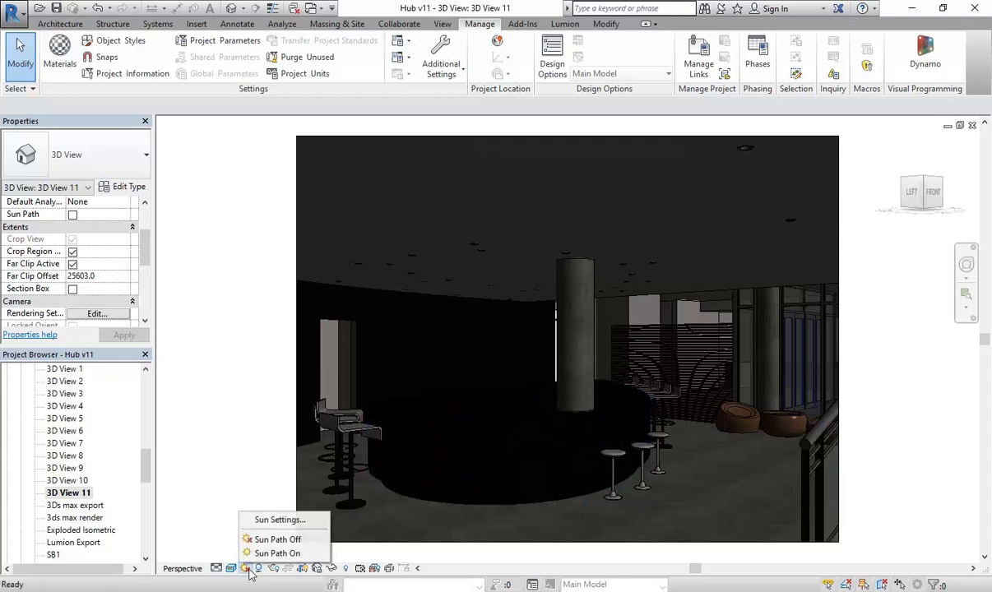
{"action": "left_click", "coordinate": [276, 519]}
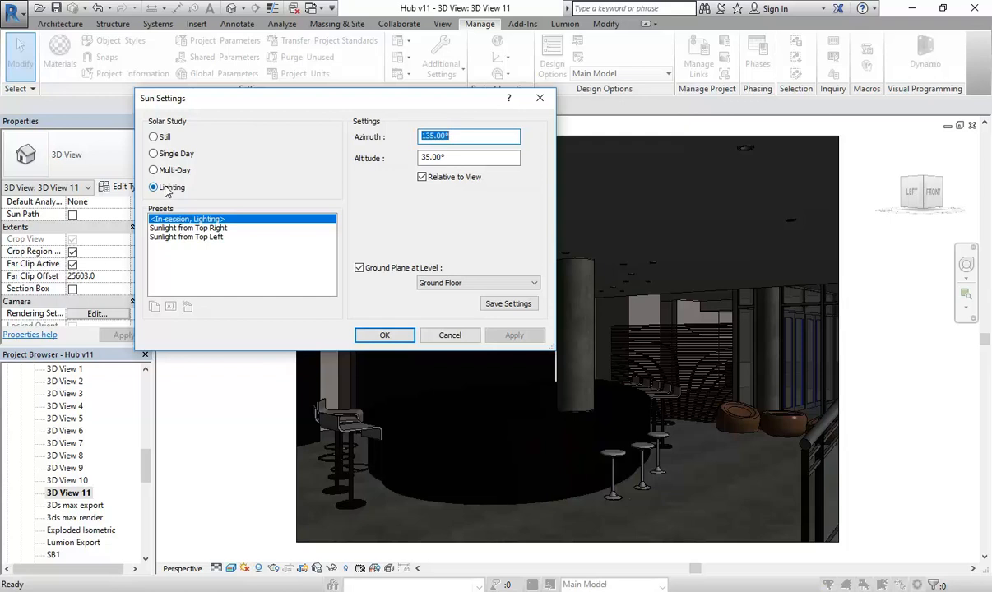
{"action": "left_click", "coordinate": [433, 157]}
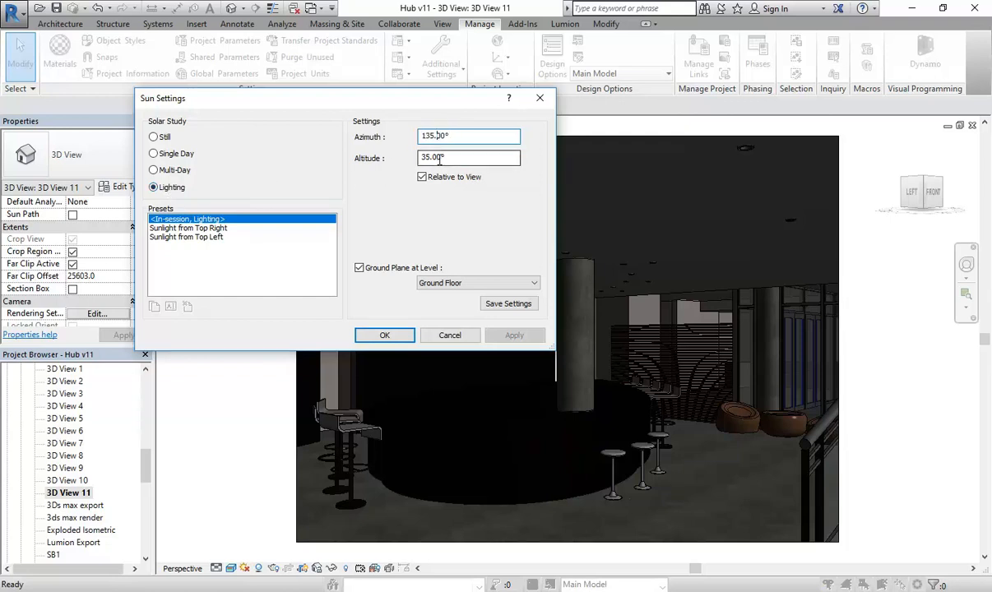
{"action": "left_click_drag", "start_coordinate": [465, 103], "coordinate": [560, 109]}
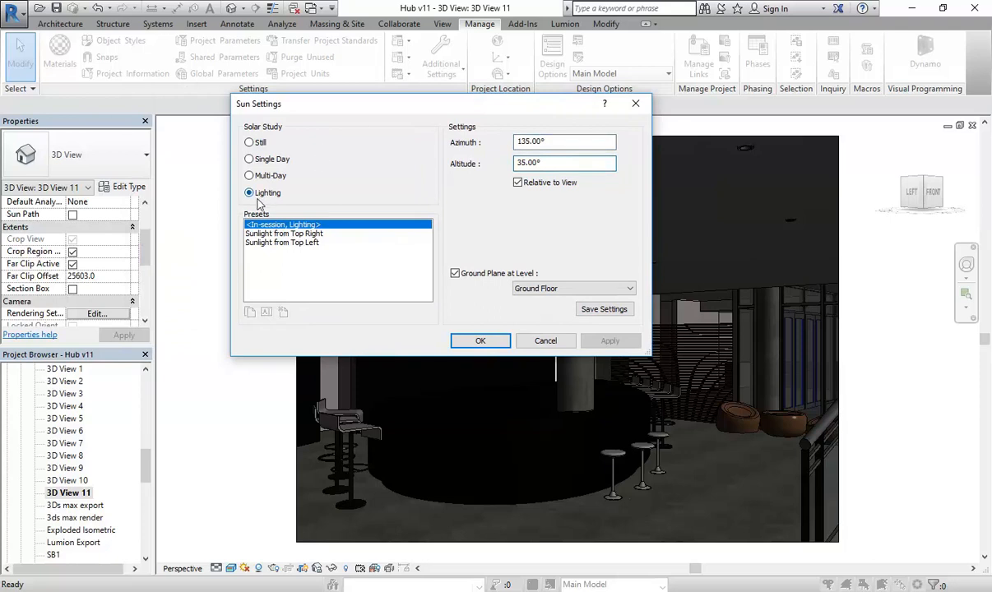
{"action": "left_click", "coordinate": [250, 144]}
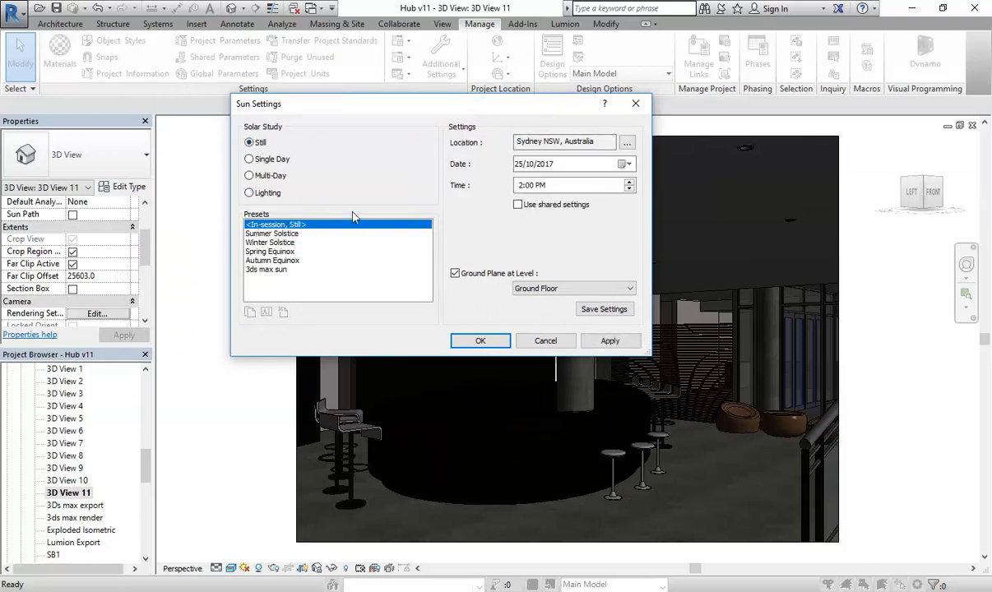
{"action": "left_click_drag", "start_coordinate": [303, 102], "coordinate": [233, 76]}
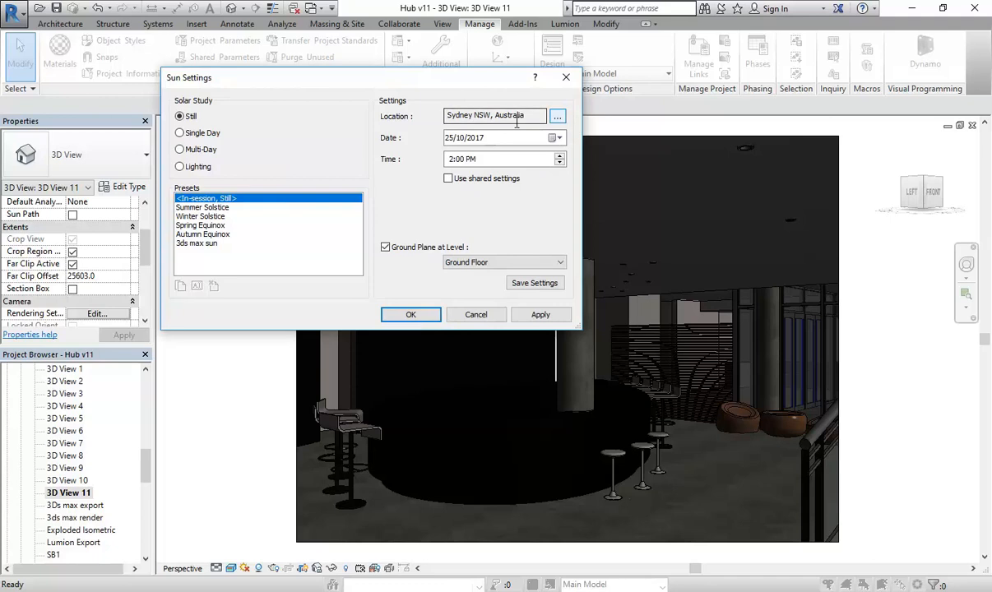
Define the project location by Default City List as Sydney NSW, Australia, and apply and confirm the sun settings
{"action": "left_click", "coordinate": [558, 118]}
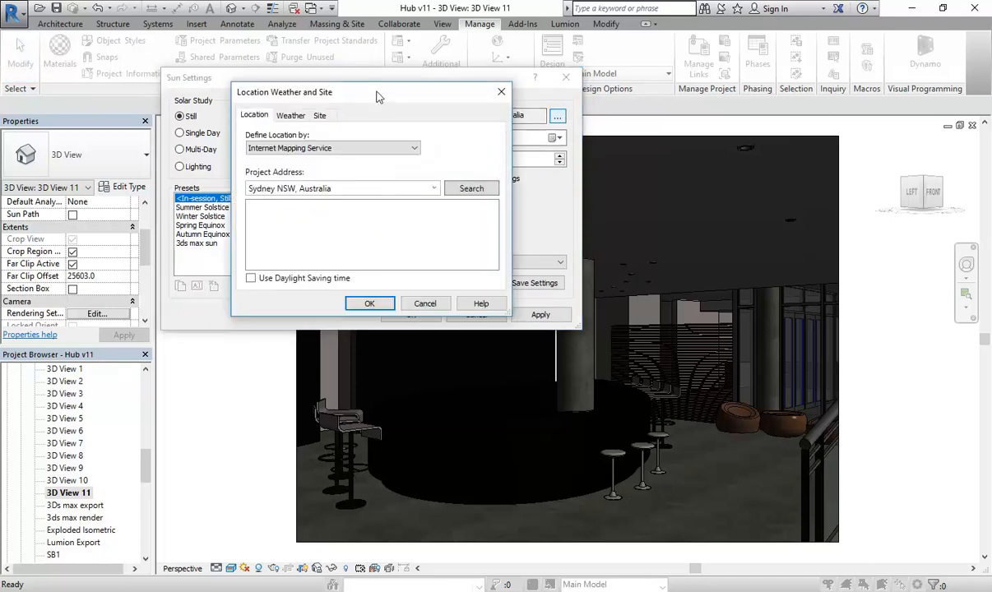
{"action": "left_click_drag", "start_coordinate": [380, 96], "coordinate": [359, 72]}
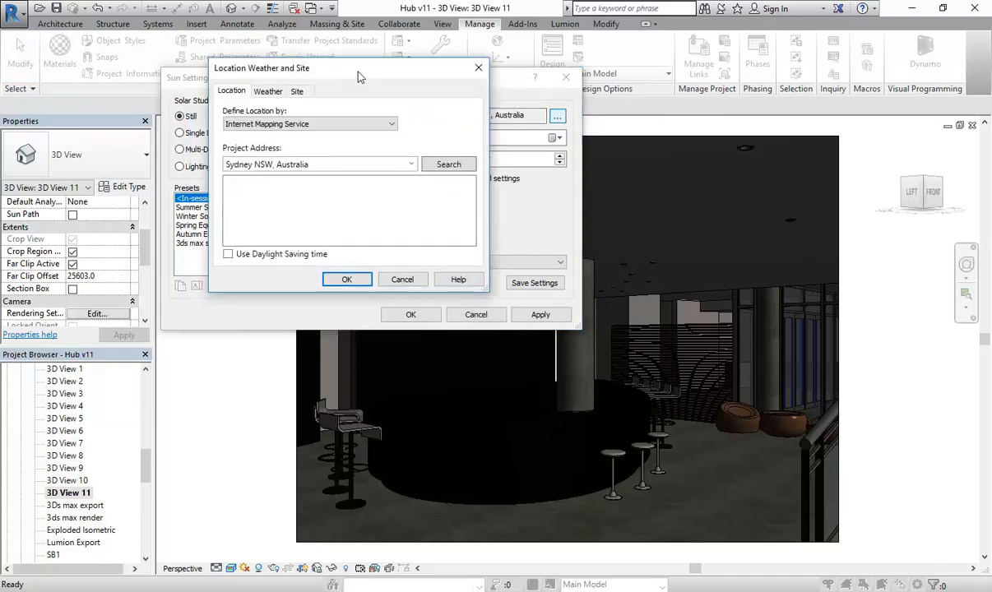
{"action": "left_click", "coordinate": [334, 126]}
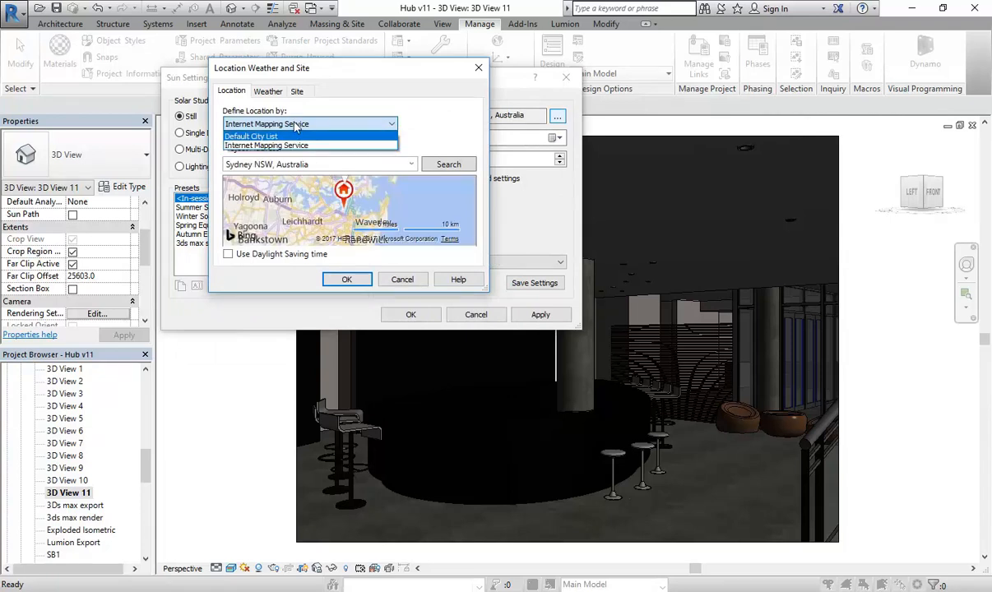
{"action": "left_click", "coordinate": [251, 136]}
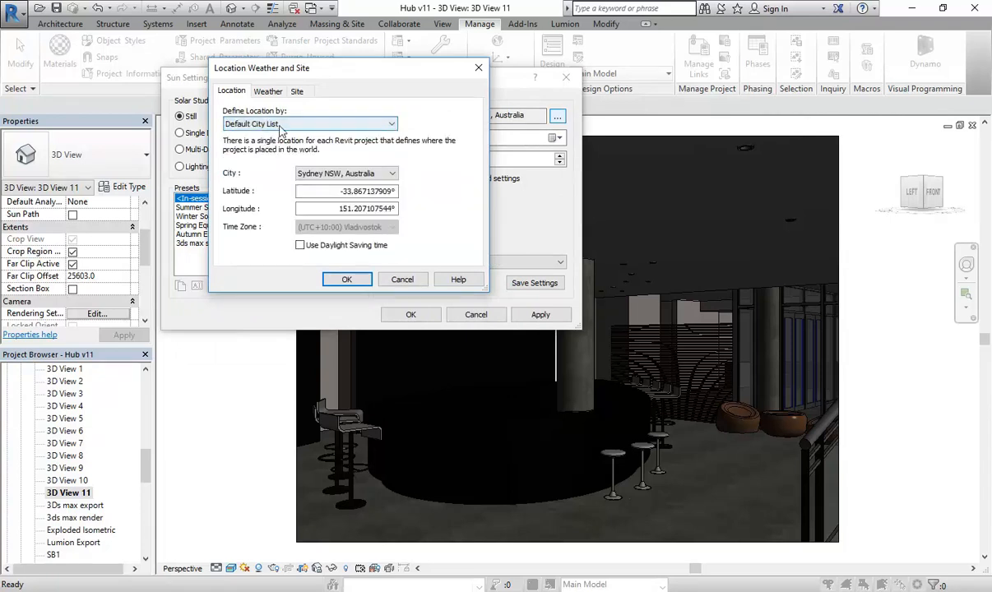
{"action": "left_click", "coordinate": [348, 173]}
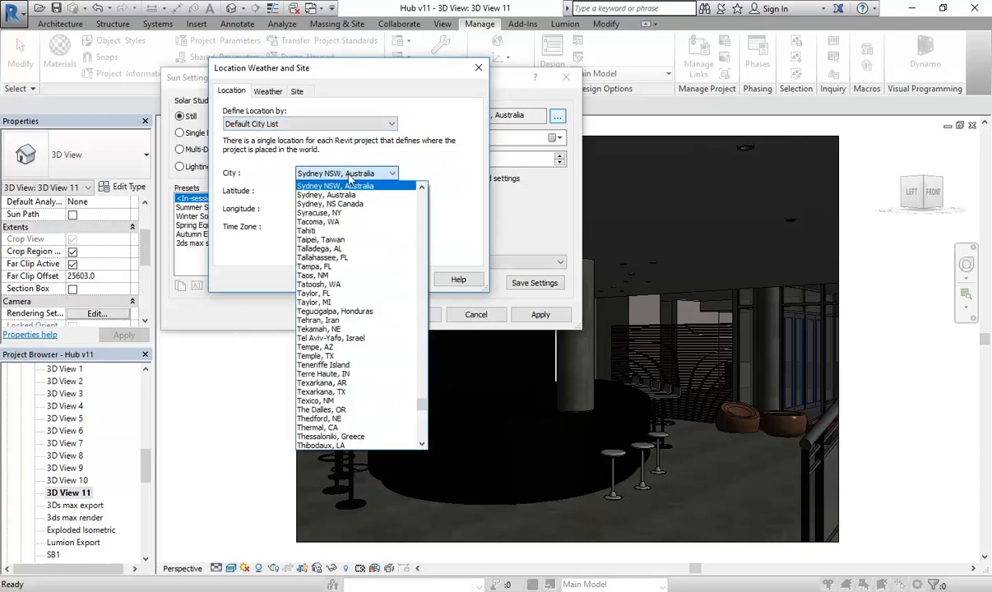
{"action": "left_click", "coordinate": [348, 186]}
{"action": "left_click", "coordinate": [348, 279]}
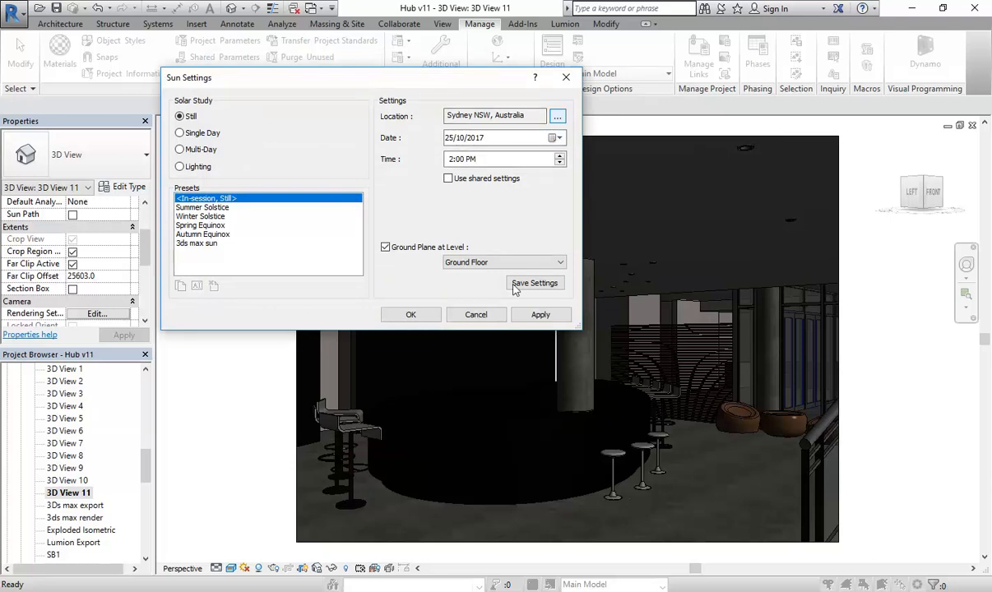
{"action": "left_click", "coordinate": [541, 316]}
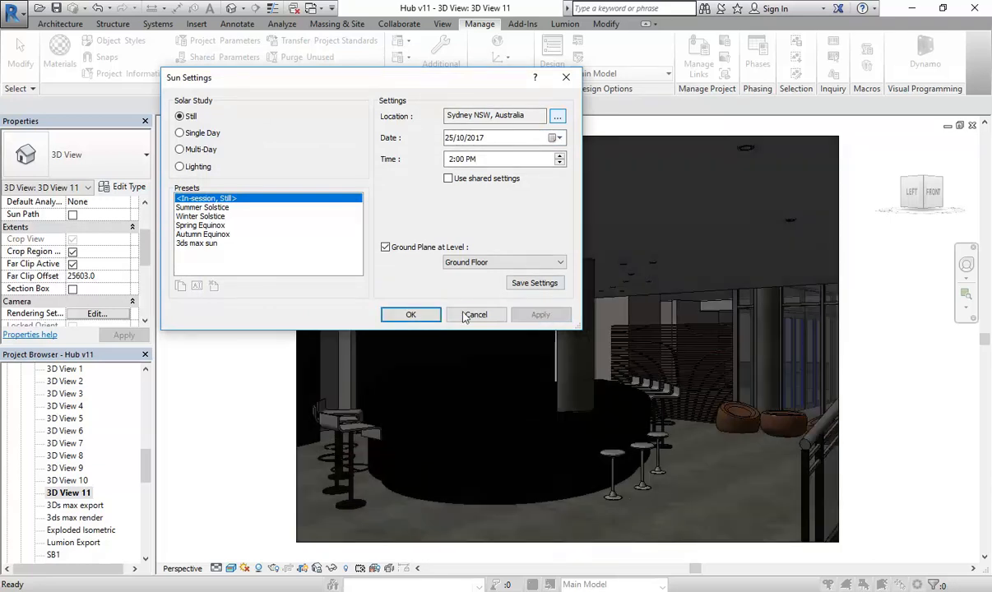
{"action": "left_click_drag", "start_coordinate": [451, 76], "coordinate": [407, 64]}
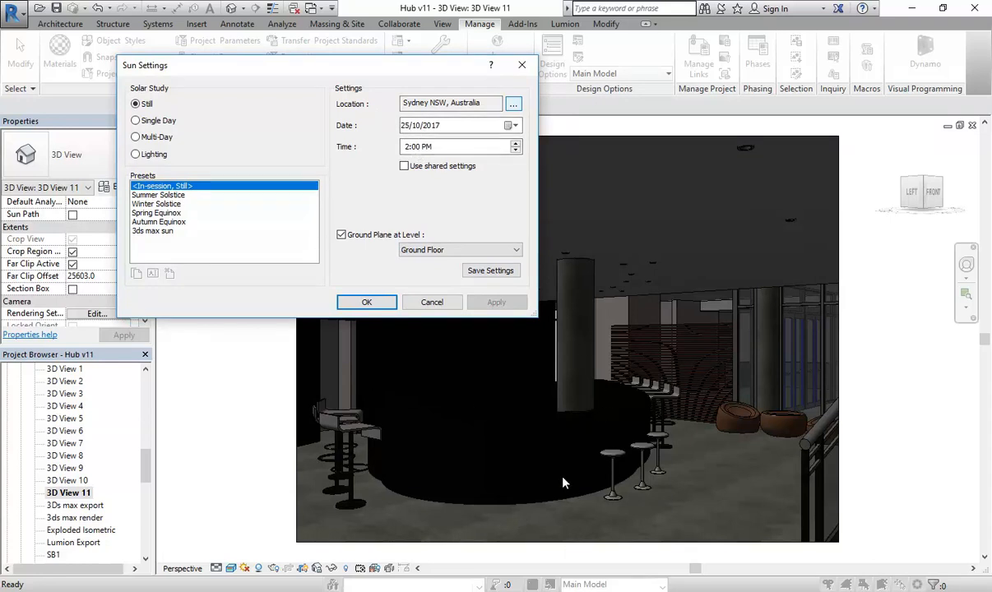
{"action": "left_click", "coordinate": [368, 301]}
Open the True North floor plan and examine the north arrow relative to the building
{"action": "left_click_drag", "start_coordinate": [145, 477], "coordinate": [149, 439]}
{"action": "double_click", "coordinate": [66, 468]}
{"action": "scroll", "coordinate": [493, 263], "scroll_direction": "down", "scroll_amount": 1}
{"action": "middle_click_drag", "start_coordinate": [436, 338], "coordinate": [490, 306]}
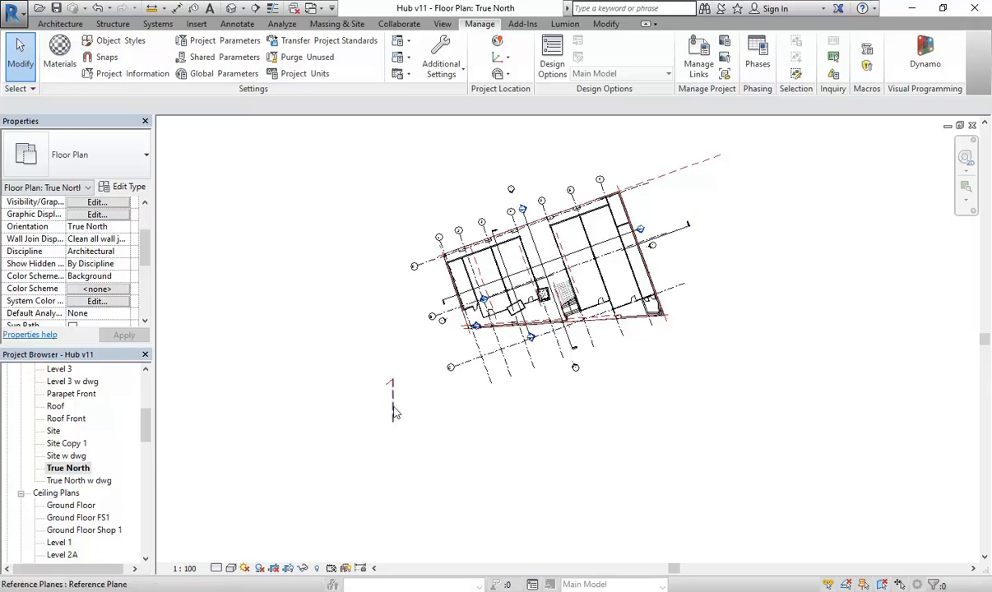
{"action": "middle_click_drag", "start_coordinate": [402, 205], "coordinate": [414, 227]}
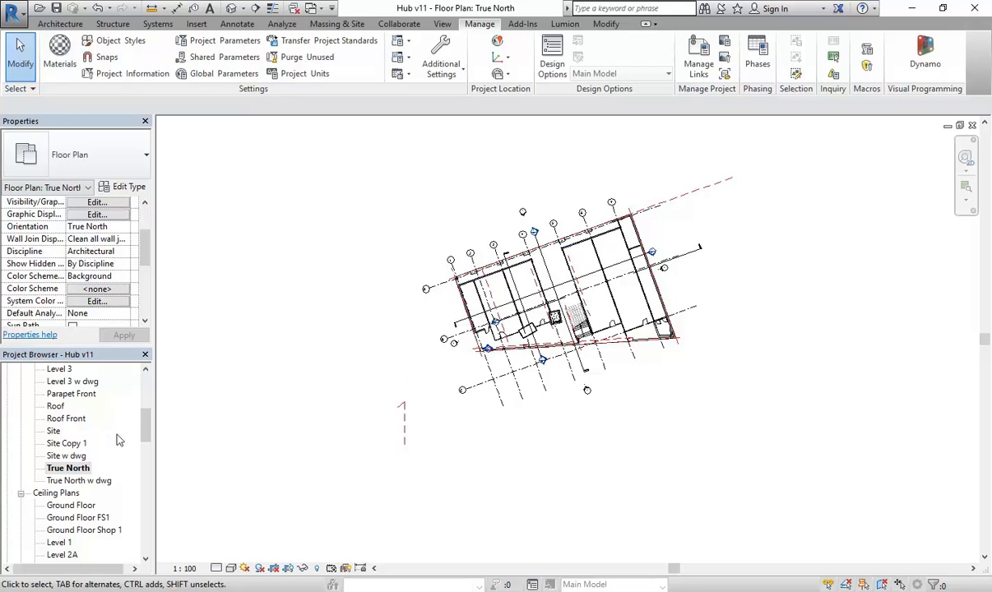
Return to 3D View 11, open its sun settings and apply a still study time of 5:00 PM
{"action": "left_click_drag", "start_coordinate": [147, 428], "coordinate": [146, 468]}
{"action": "double_click", "coordinate": [66, 493]}
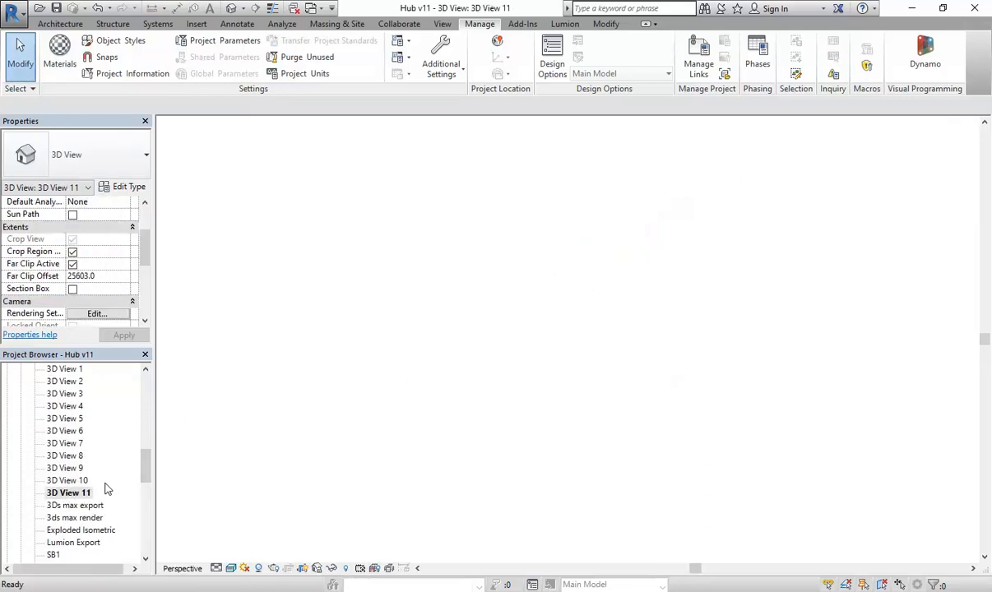
{"action": "left_click", "coordinate": [245, 568]}
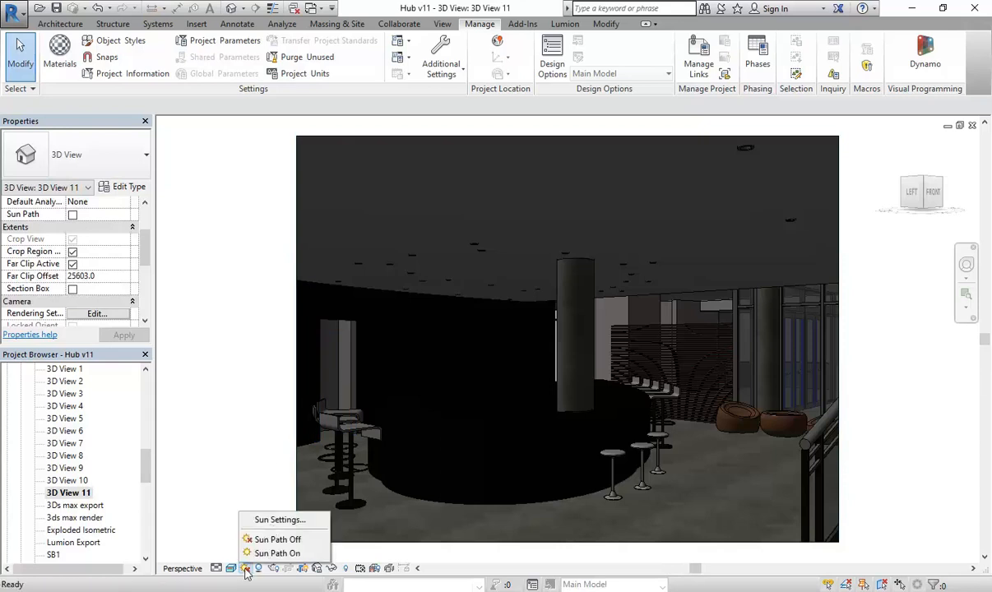
{"action": "left_click", "coordinate": [279, 521]}
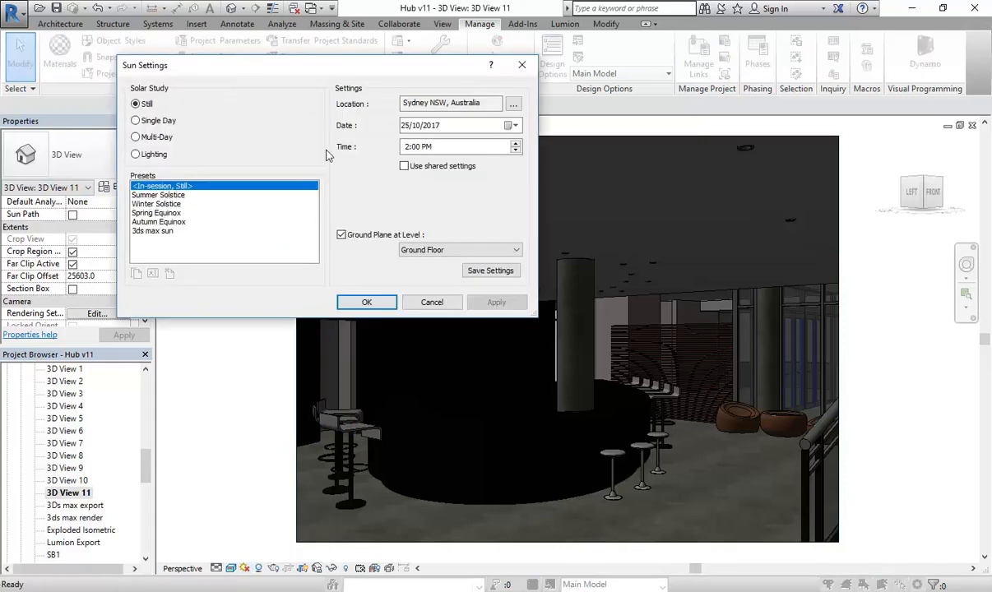
{"action": "left_click_drag", "start_coordinate": [301, 64], "coordinate": [269, 51]}
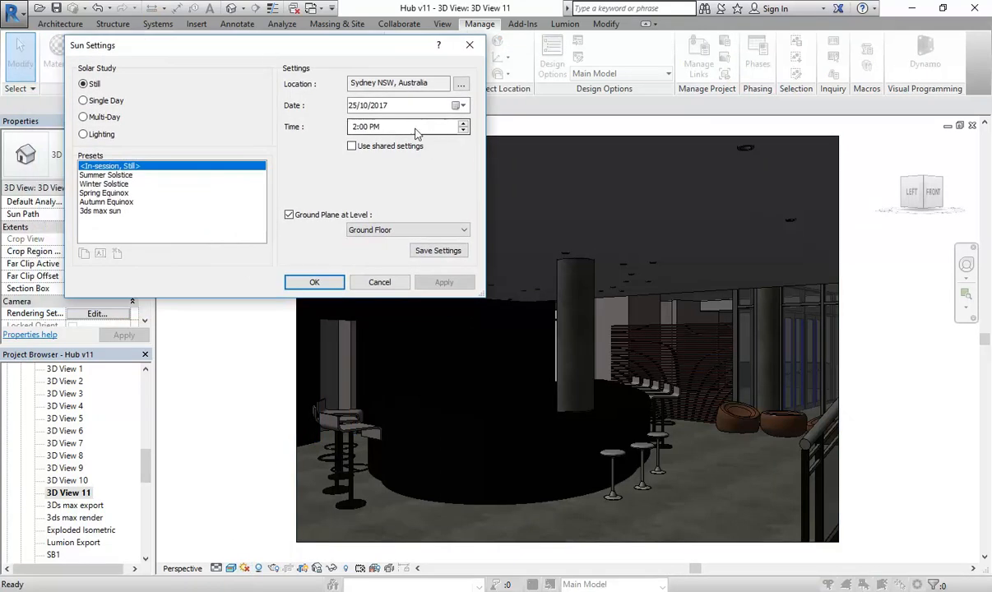
{"action": "left_click", "coordinate": [356, 129]}
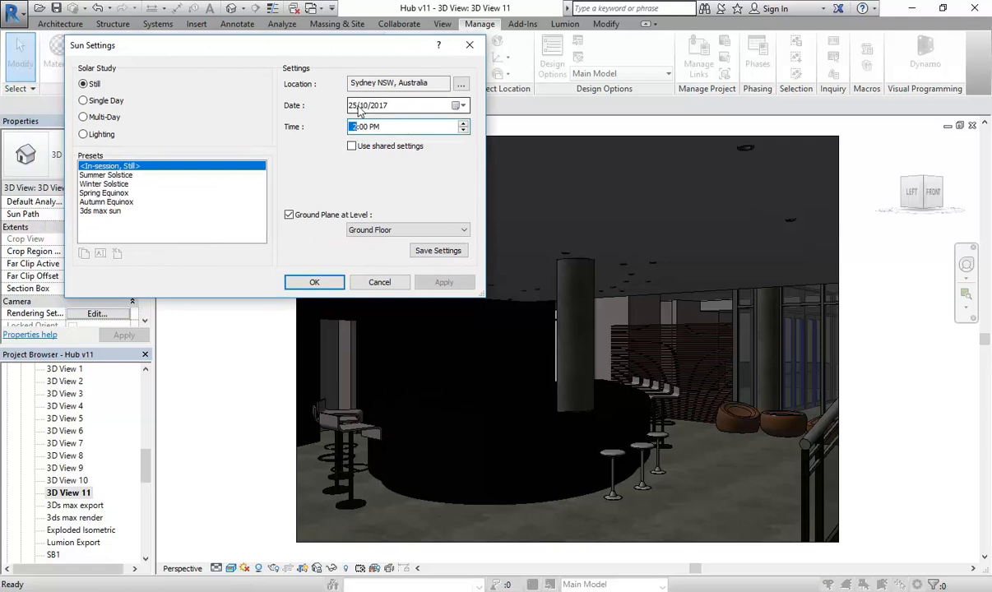
{"action": "left_click", "coordinate": [463, 123]}
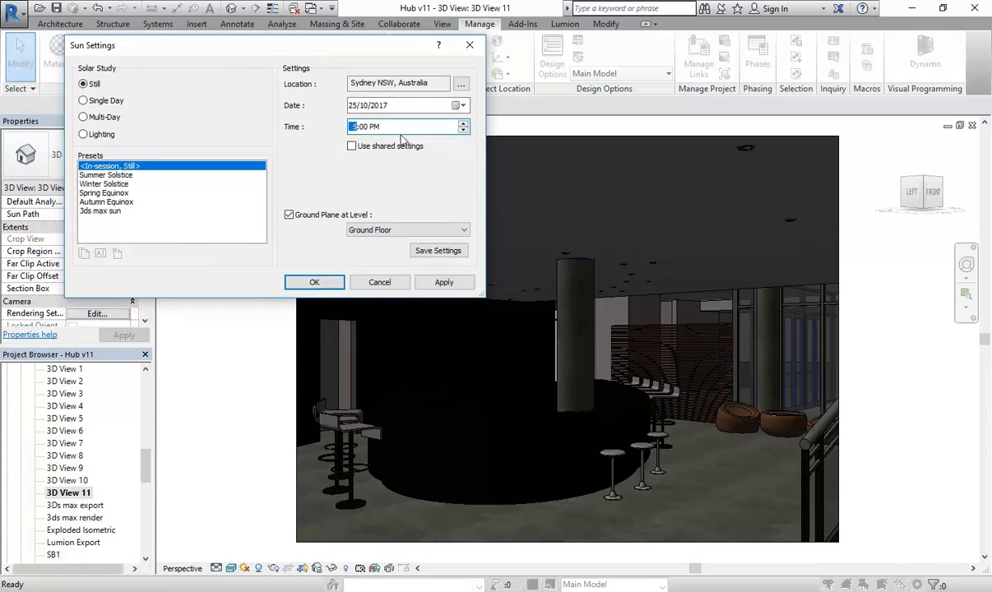
{"action": "left_click", "coordinate": [444, 282]}
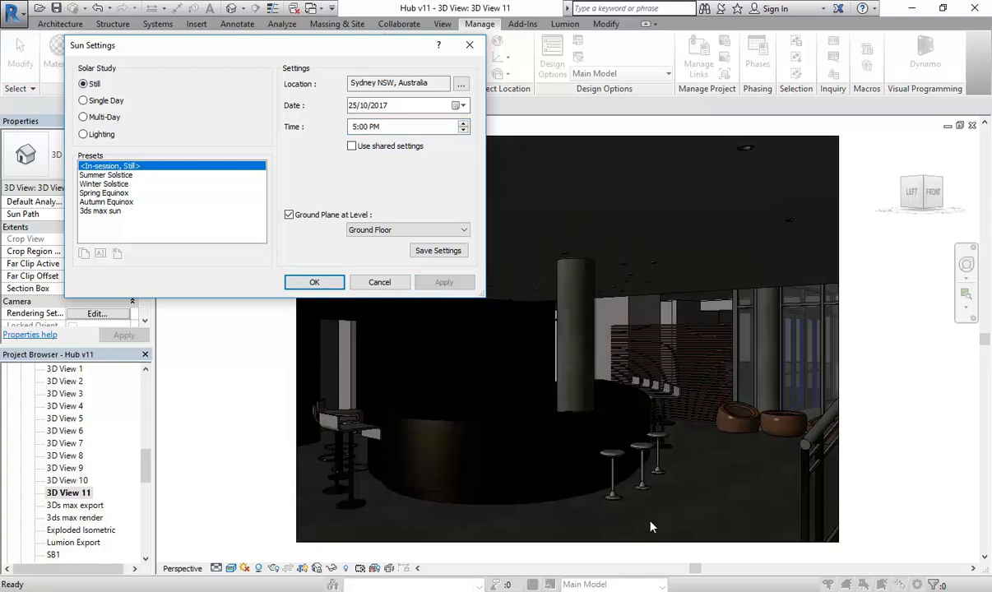
Set the still solar study date to 22/12/2017 and apply it
{"action": "left_click", "coordinate": [459, 105]}
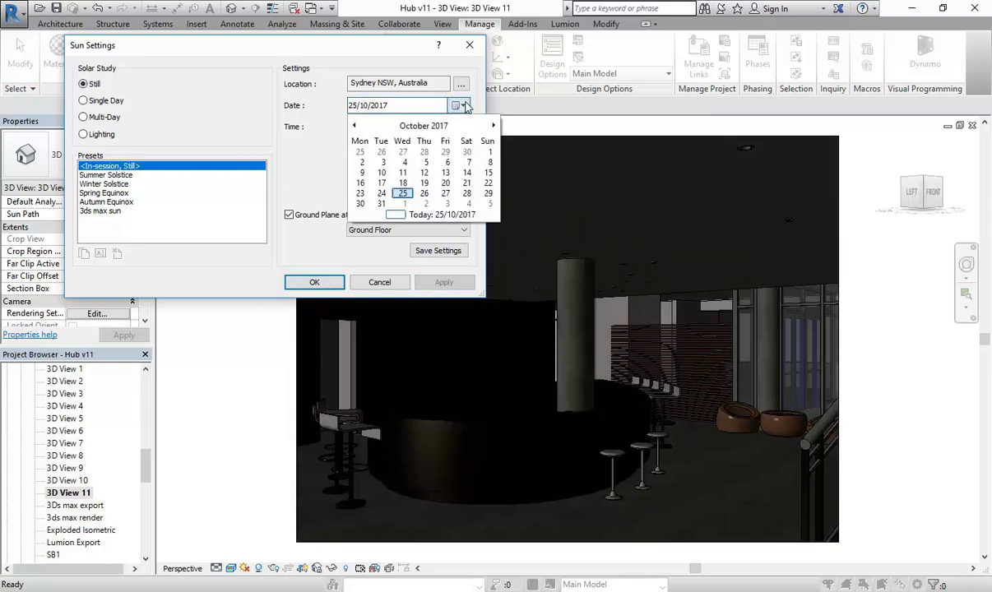
{"action": "left_click", "coordinate": [494, 125]}
{"action": "left_click", "coordinate": [494, 125]}
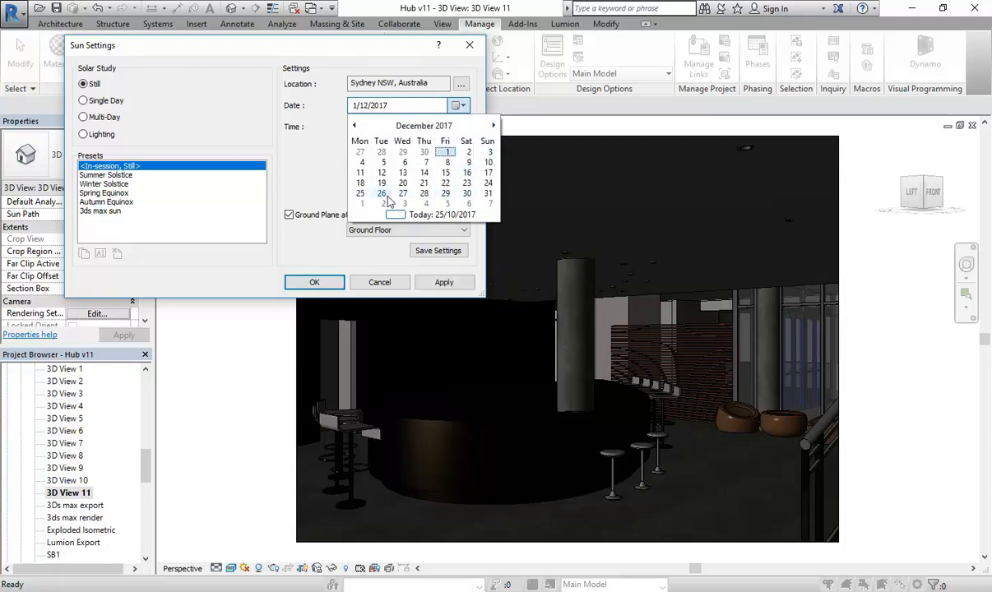
{"action": "left_click", "coordinate": [423, 182]}
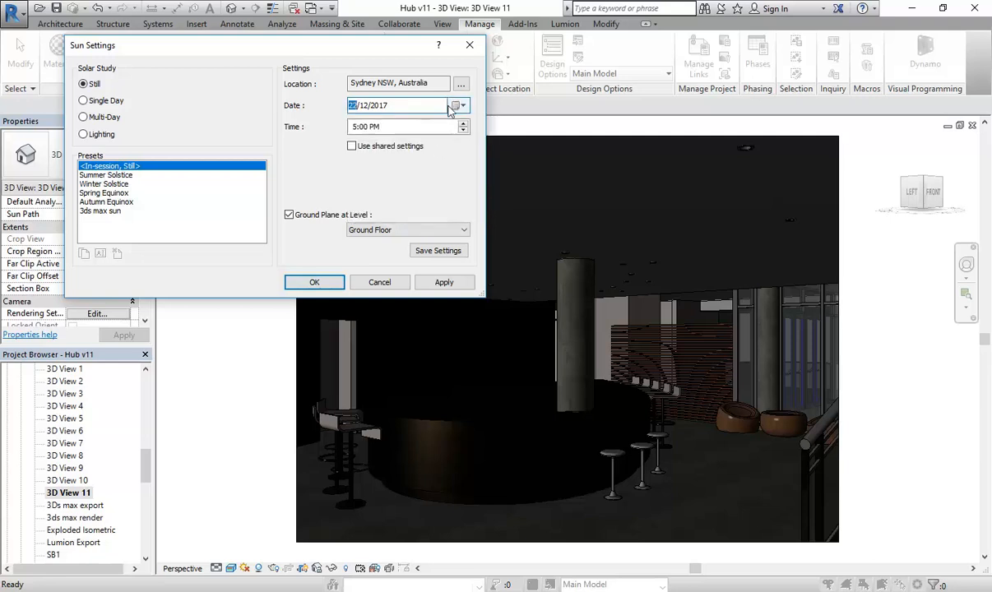
{"action": "left_click", "coordinate": [424, 279]}
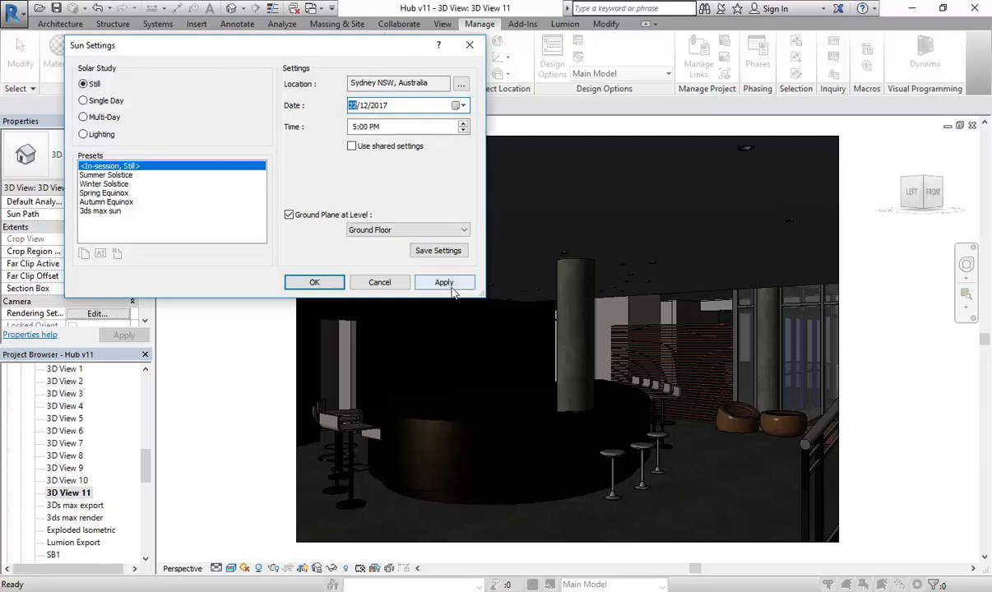
Try solar study times of 6:00 PM and 7:00 PM, applying each to the view
{"action": "left_click", "coordinate": [464, 124]}
{"action": "left_click", "coordinate": [459, 284]}
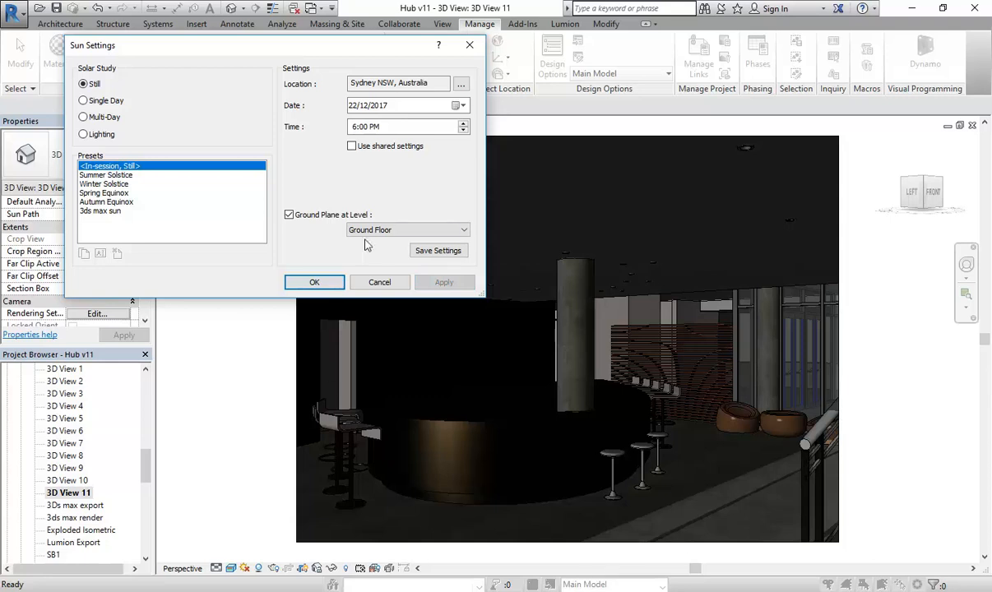
{"action": "left_click", "coordinate": [463, 123]}
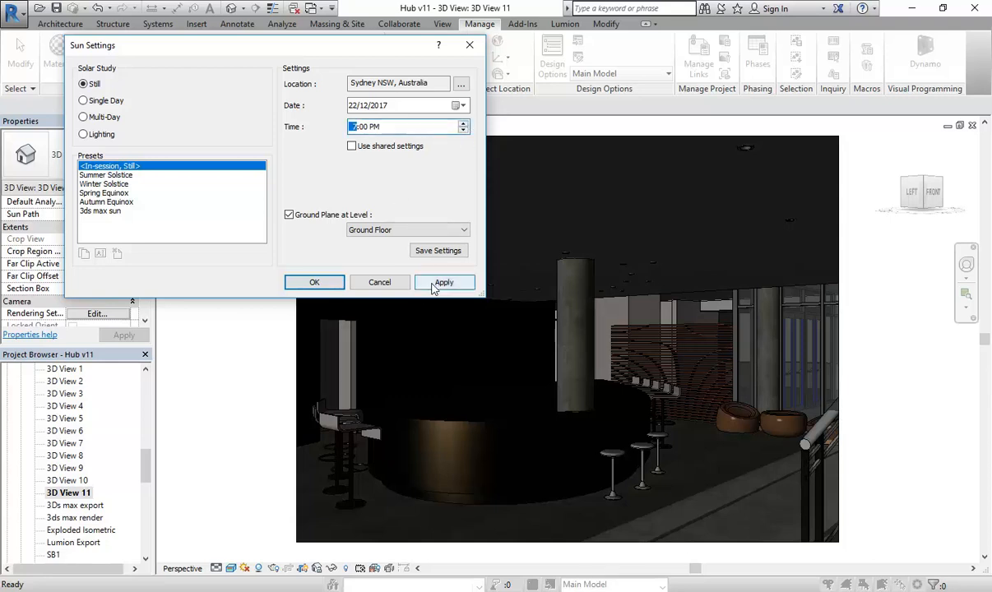
{"action": "left_click", "coordinate": [433, 285]}
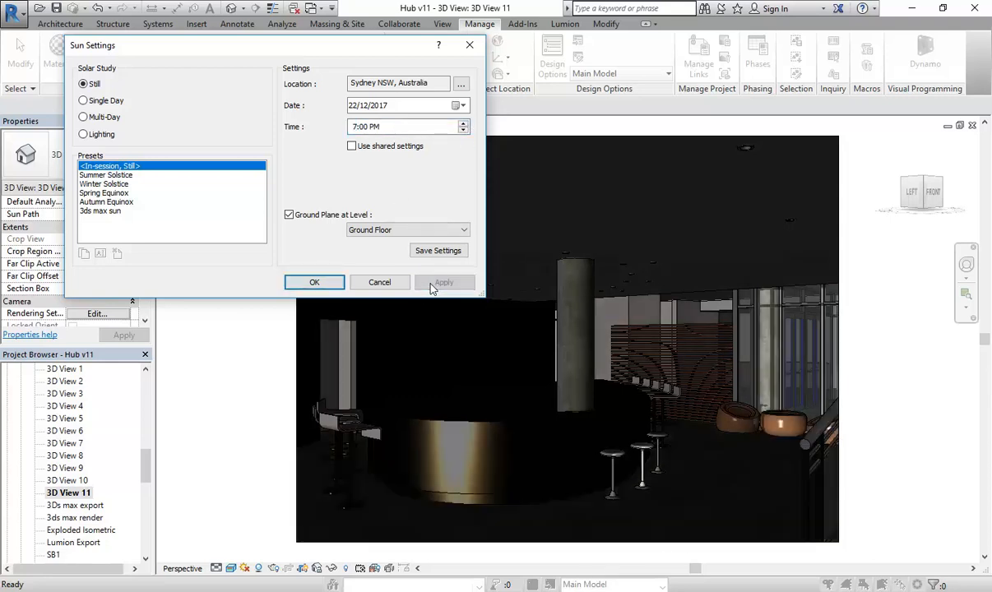
Set the solar study time to 6:30 PM and apply it to the view
{"action": "left_click", "coordinate": [463, 130]}
{"action": "left_click", "coordinate": [363, 128]}
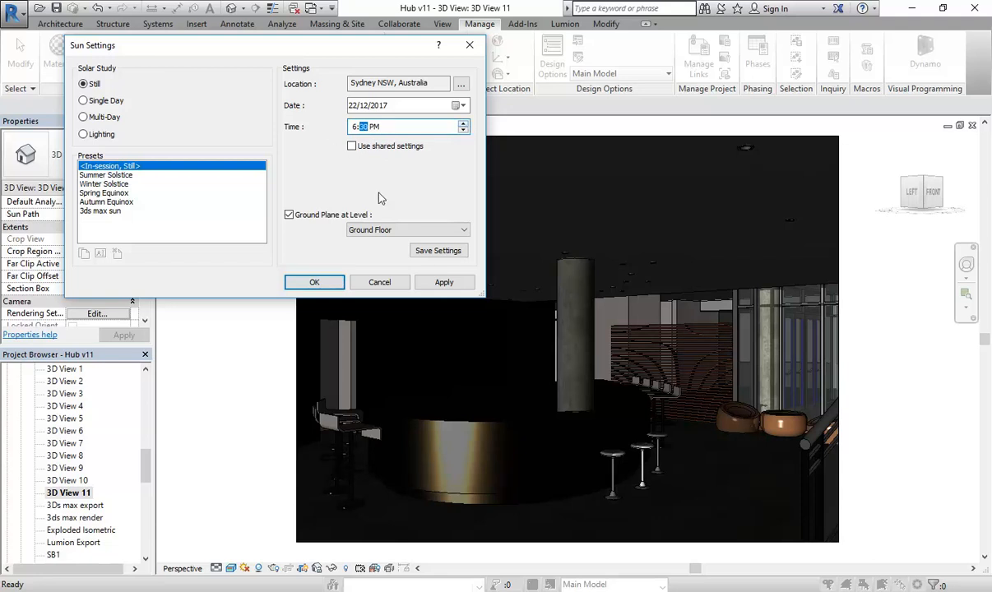
{"action": "left_click", "coordinate": [444, 283]}
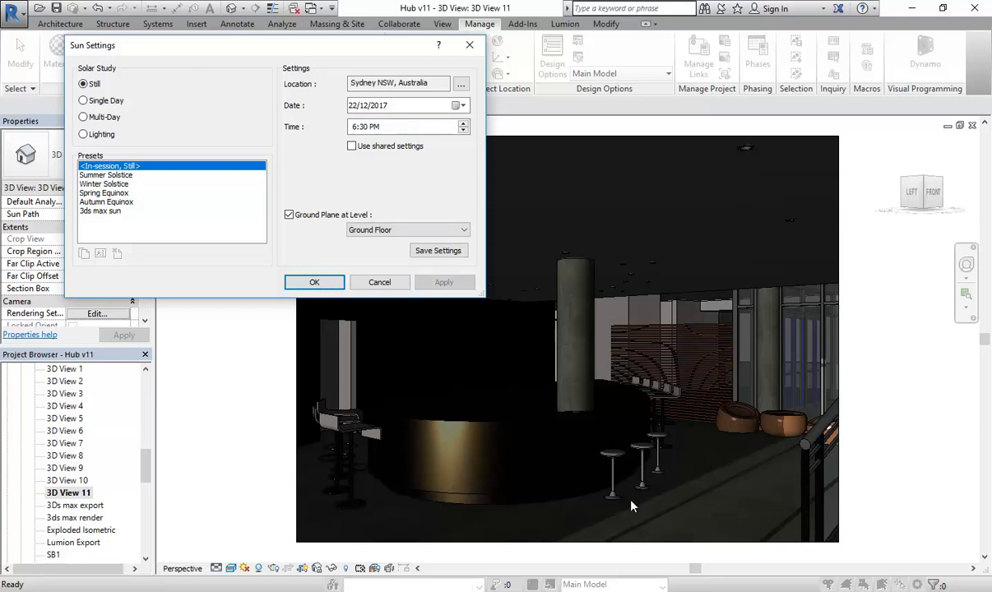
Try a solar study time of 6:45 PM in the view
{"action": "left_click", "coordinate": [363, 127]}
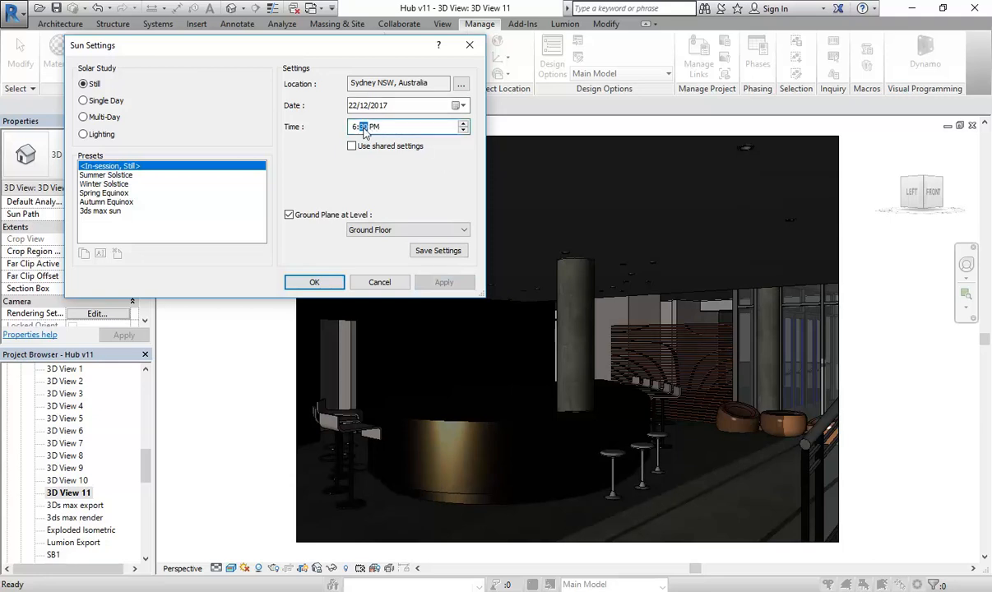
{"action": "type", "text": "45"}
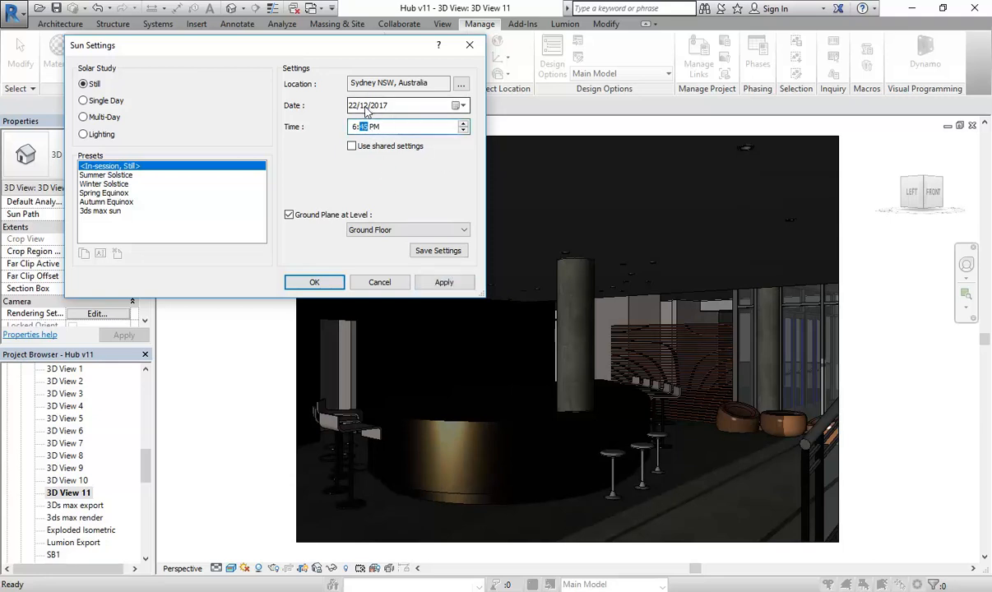
{"action": "left_click", "coordinate": [444, 284]}
Set the solar study time to 6:55 PM, apply it and accept the sun settings
{"action": "left_click", "coordinate": [363, 126]}
{"action": "type", "text": "55"}
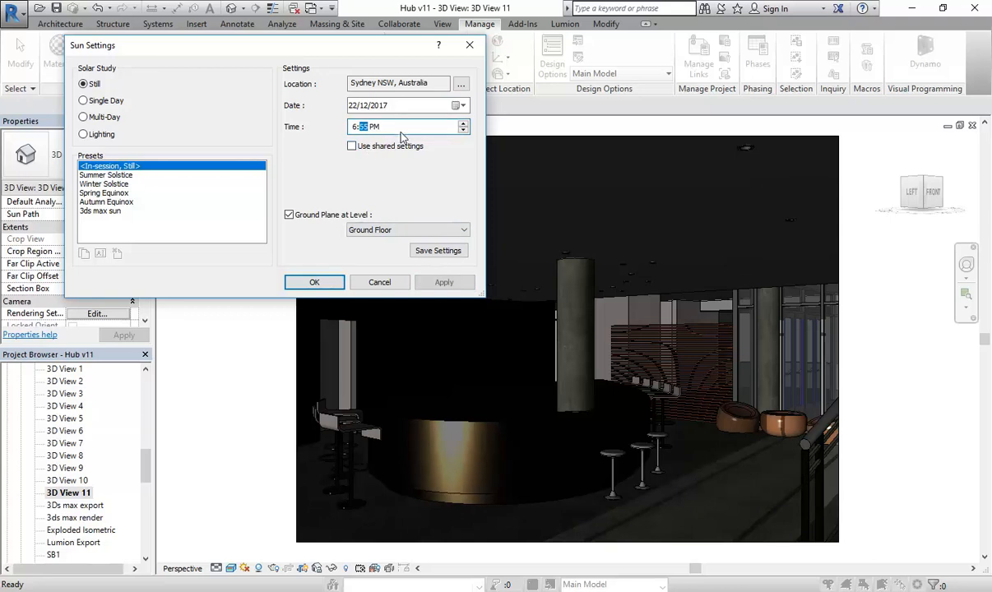
{"action": "left_click", "coordinate": [443, 284]}
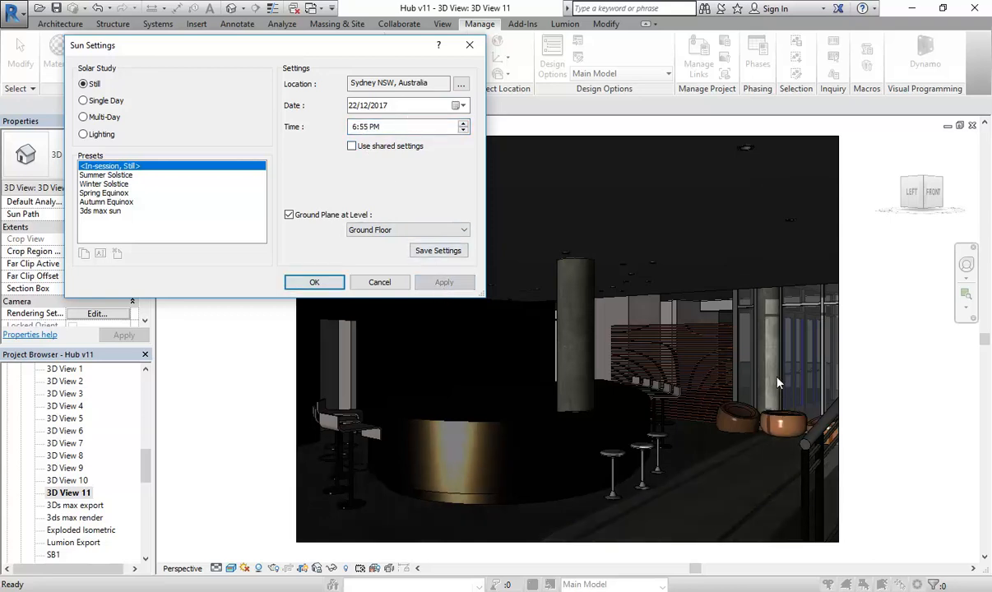
{"action": "left_click", "coordinate": [315, 282]}
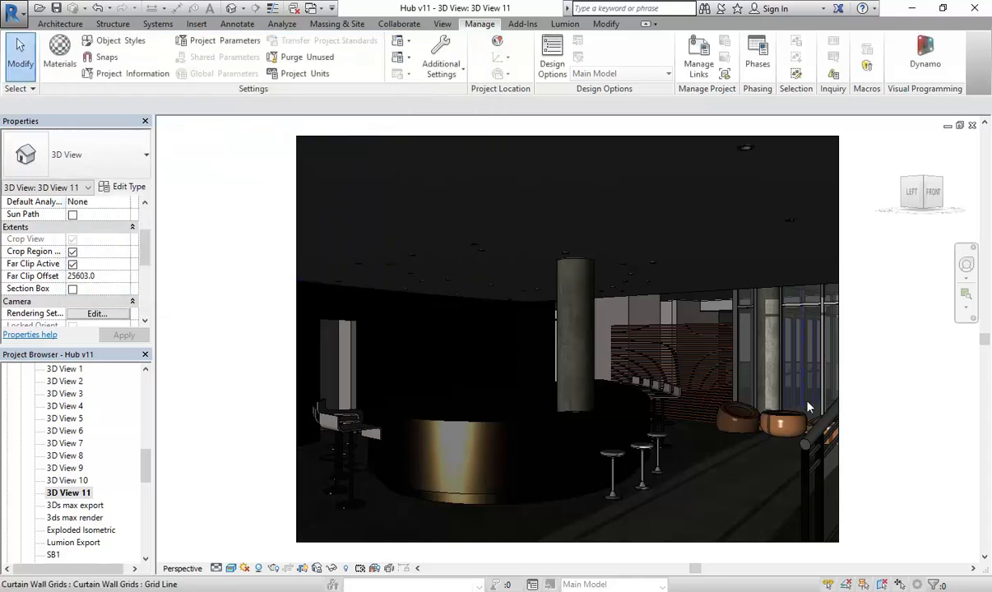
Render 3D View 11 at Draft quality with Interior: Sun only lighting and apply an exposure value of about 6.11 to the image
{"action": "left_click", "coordinate": [273, 568]}
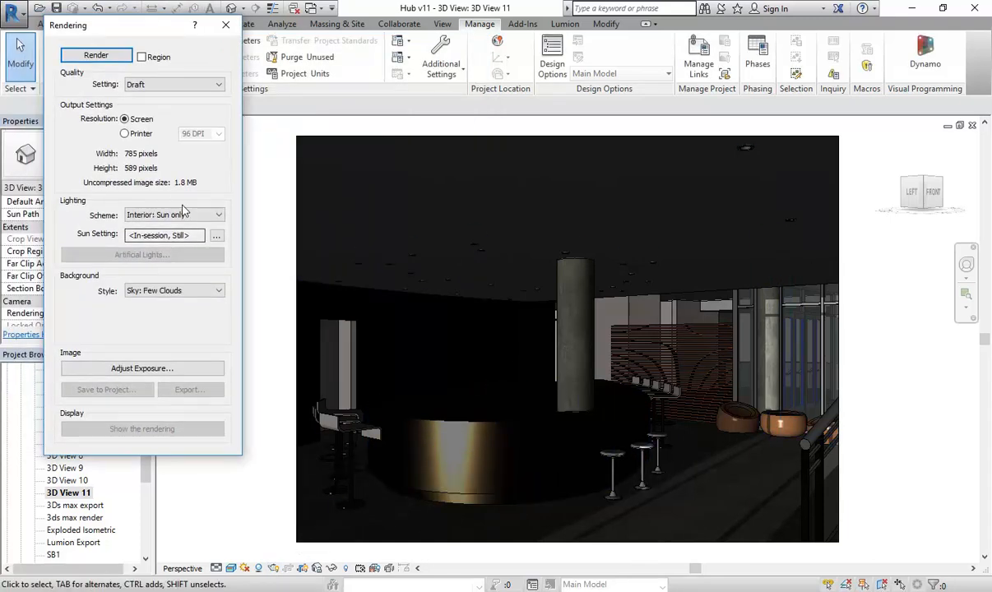
{"action": "left_click", "coordinate": [90, 57]}
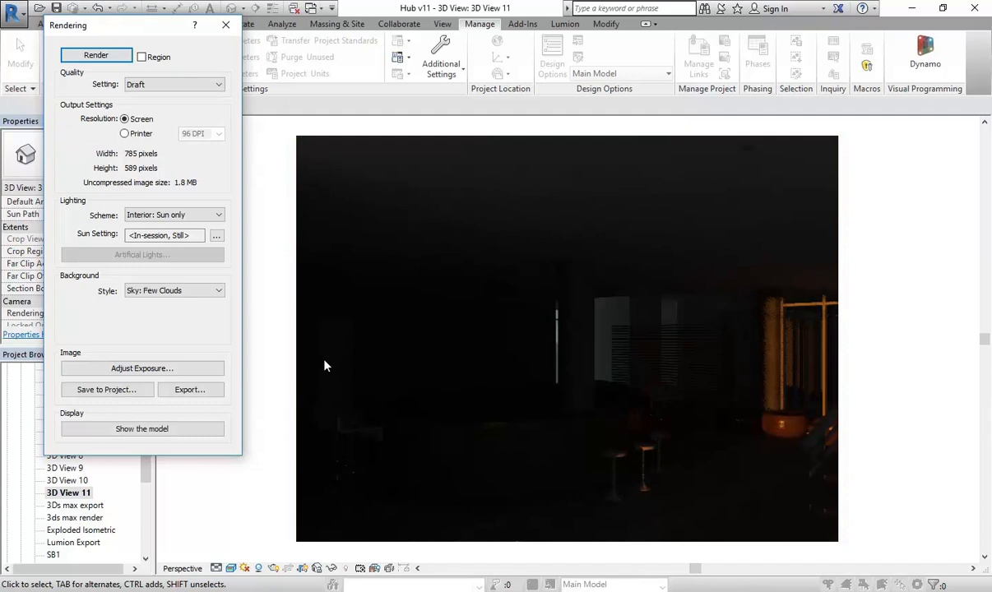
{"action": "left_click", "coordinate": [161, 370]}
{"action": "left_click_drag", "start_coordinate": [220, 146], "coordinate": [202, 139]}
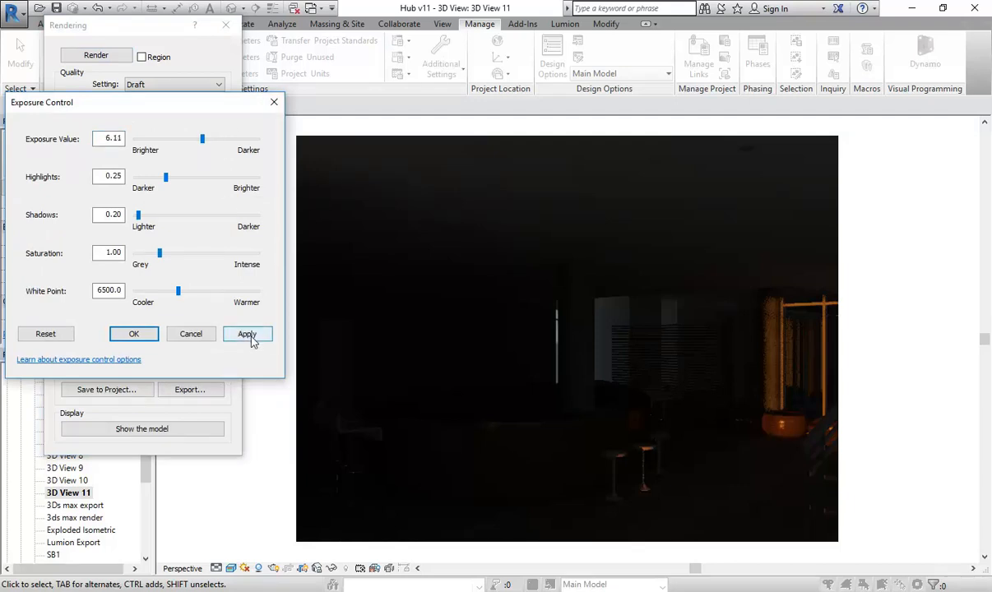
{"action": "left_click", "coordinate": [249, 336]}
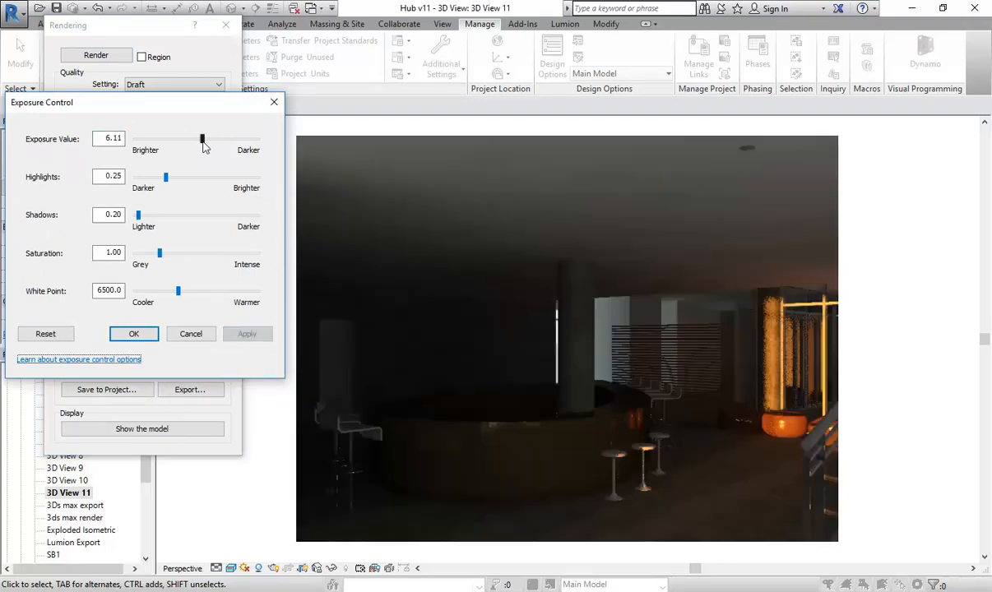
Try exposure values of about 4.75 and 3.15, settle on about 3.64, and close the rendering
{"action": "left_click_drag", "start_coordinate": [203, 138], "coordinate": [194, 140]}
{"action": "left_click", "coordinate": [255, 337]}
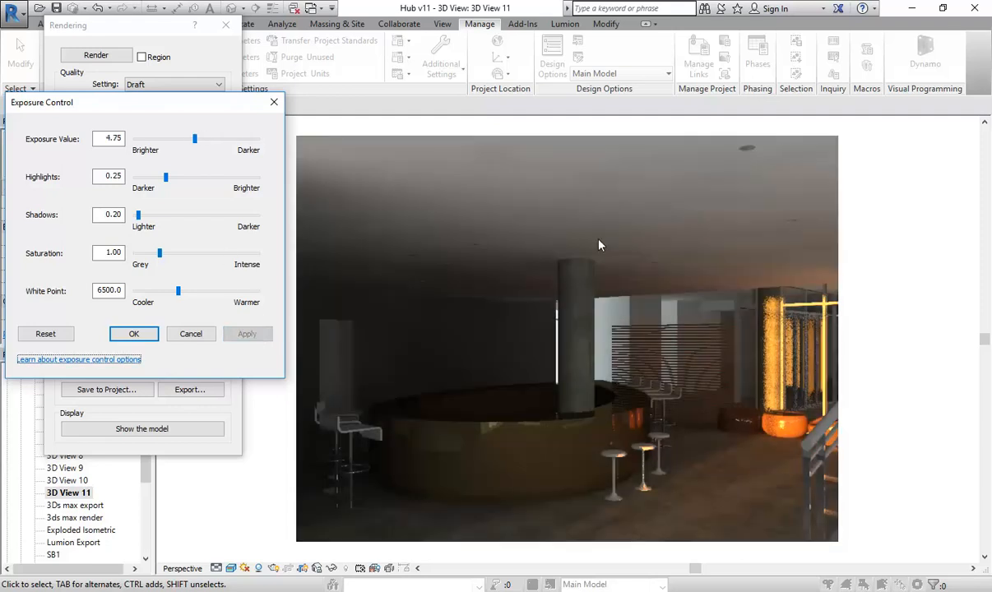
{"action": "left_click_drag", "start_coordinate": [195, 140], "coordinate": [186, 141]}
{"action": "left_click", "coordinate": [244, 339]}
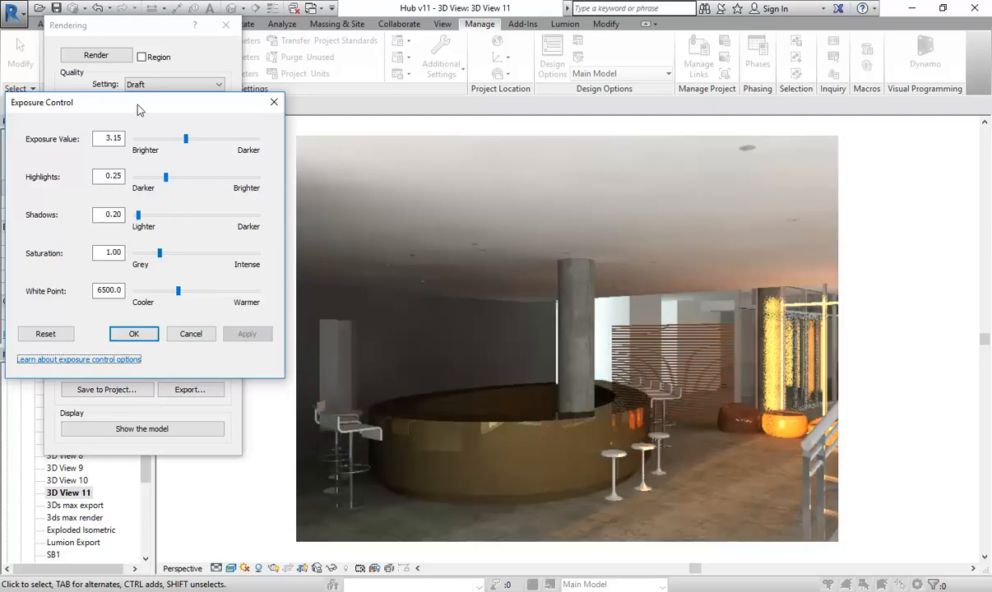
{"action": "left_click_drag", "start_coordinate": [186, 147], "coordinate": [190, 145]}
{"action": "left_click", "coordinate": [262, 335]}
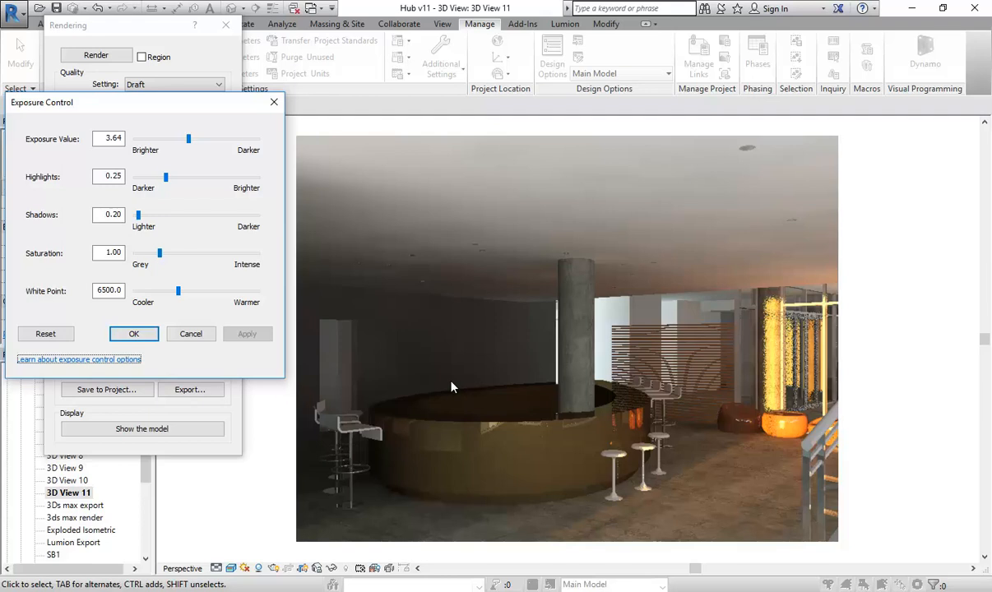
{"action": "left_click", "coordinate": [134, 334]}
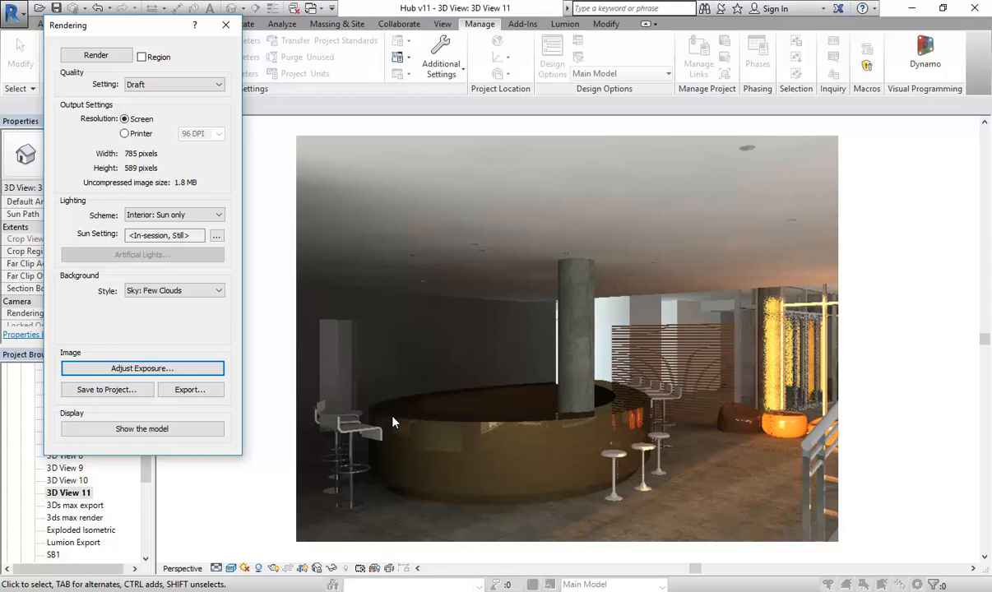
{"action": "left_click", "coordinate": [224, 28]}
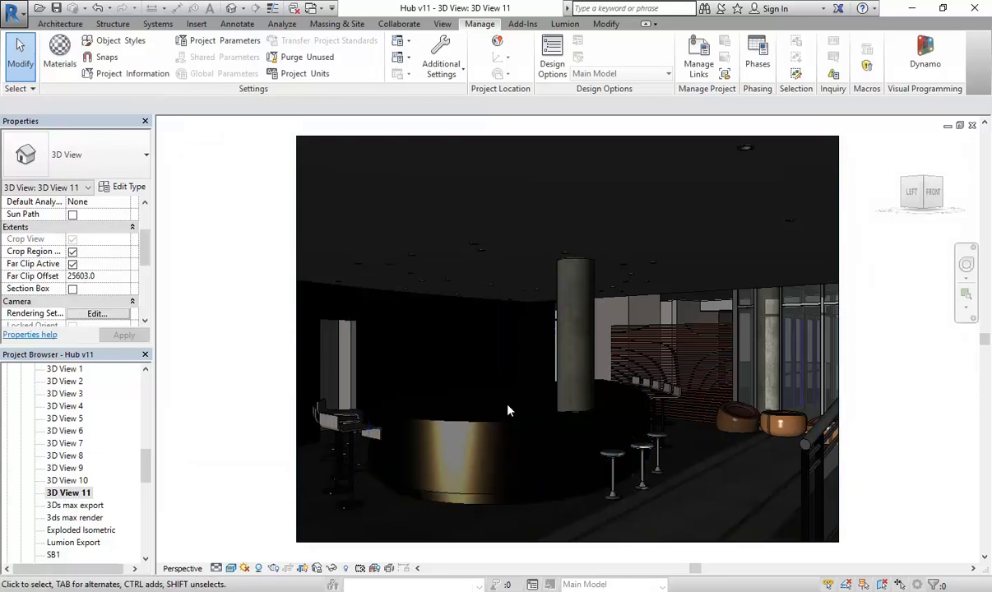
Turn off shadows in 3D View 11 and inspect one of the recessed downlights and the ceiling
{"action": "left_click", "coordinate": [260, 569]}
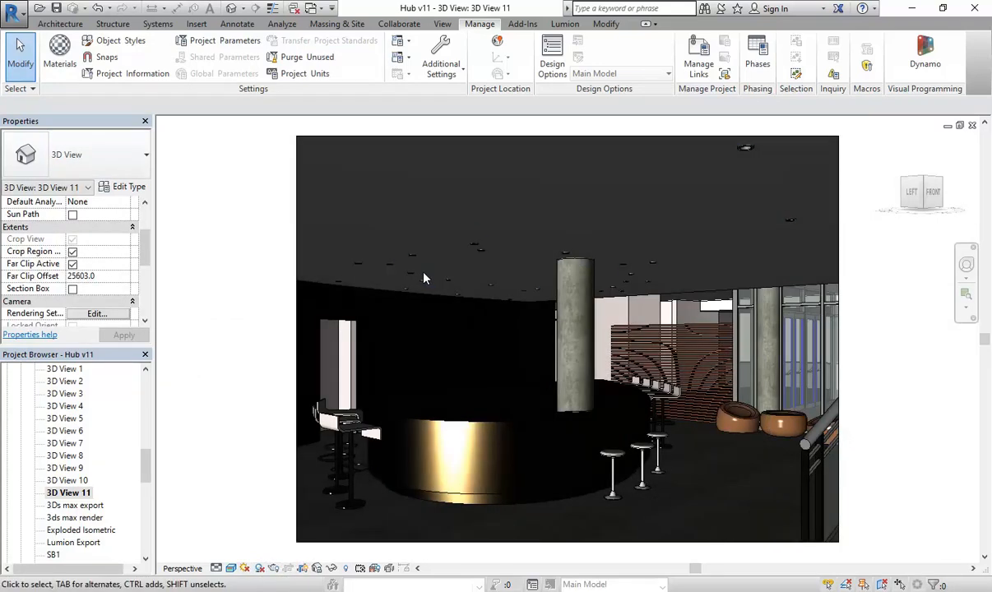
{"action": "left_click", "coordinate": [480, 247]}
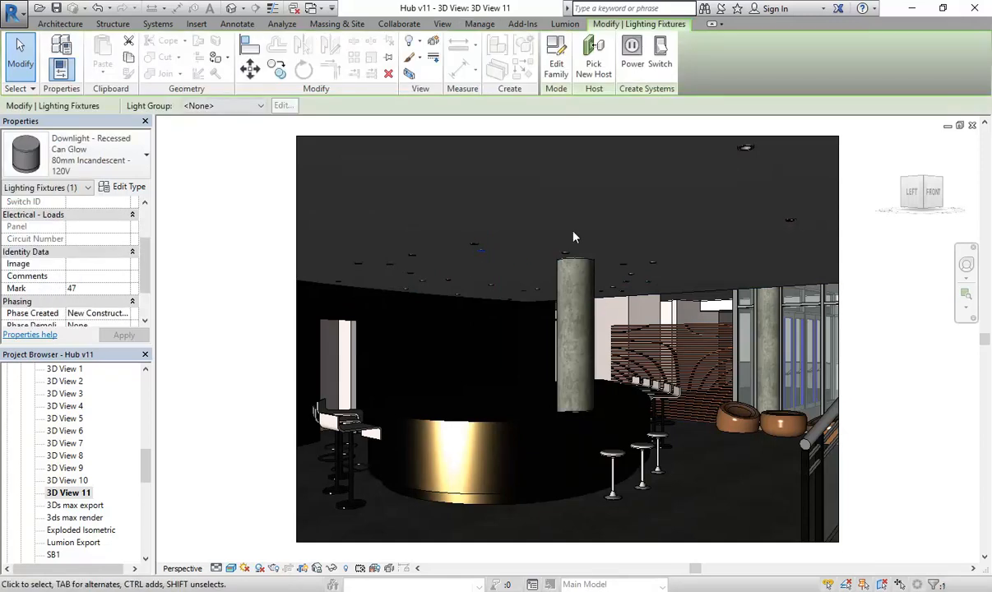
{"action": "key", "text": "Escape"}
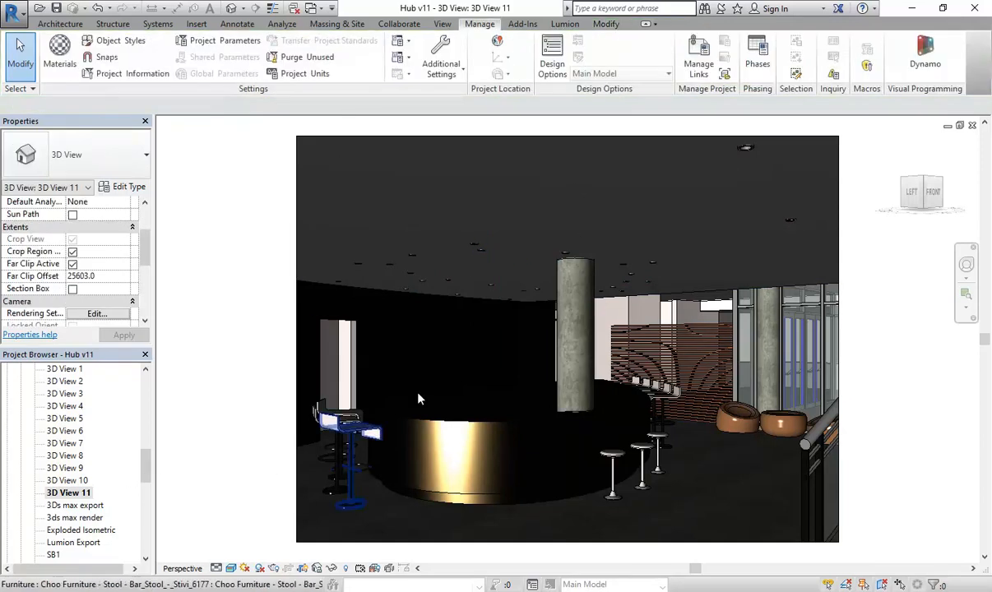
{"action": "left_click", "coordinate": [719, 282]}
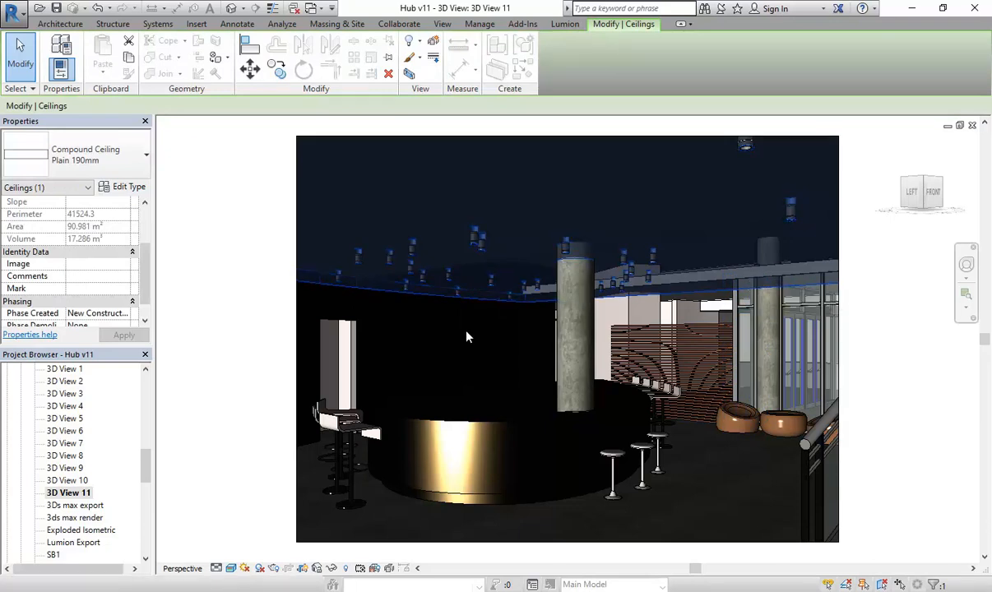
{"action": "key", "text": "Escape"}
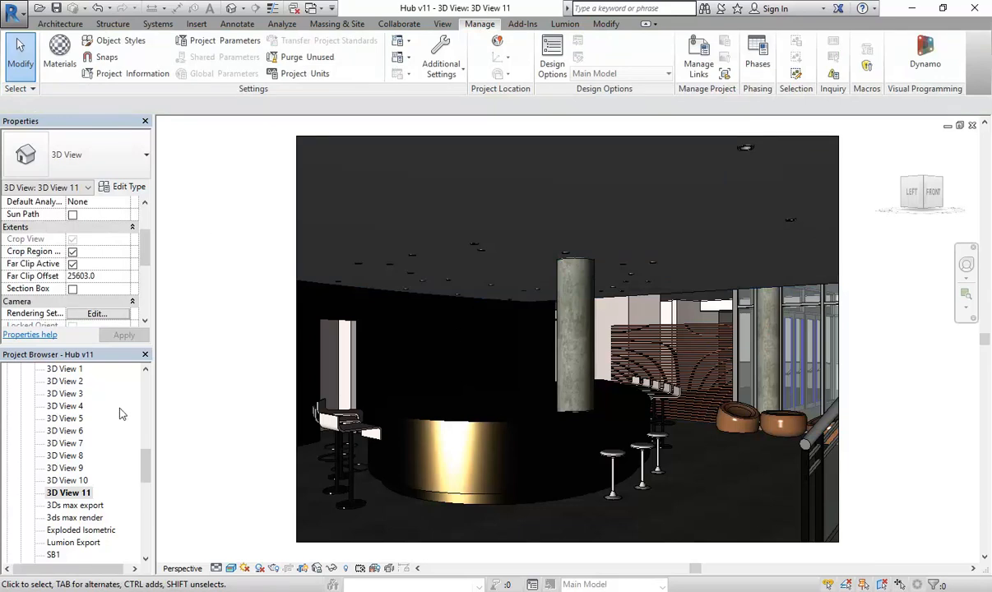
{"action": "scroll", "coordinate": [106, 424], "scroll_direction": "up", "scroll_amount": 10}
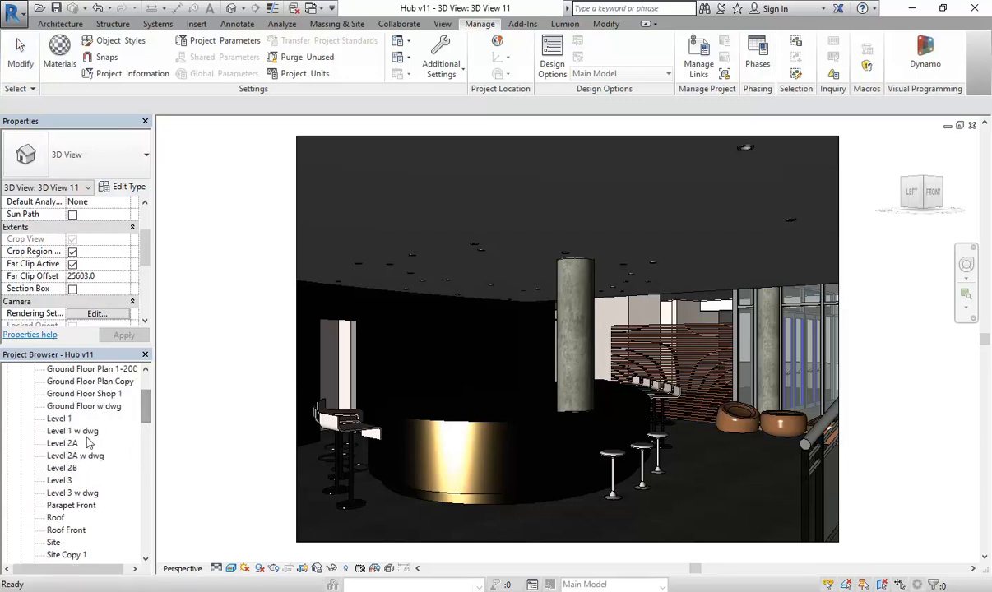
{"action": "double_click", "coordinate": [59, 417]}
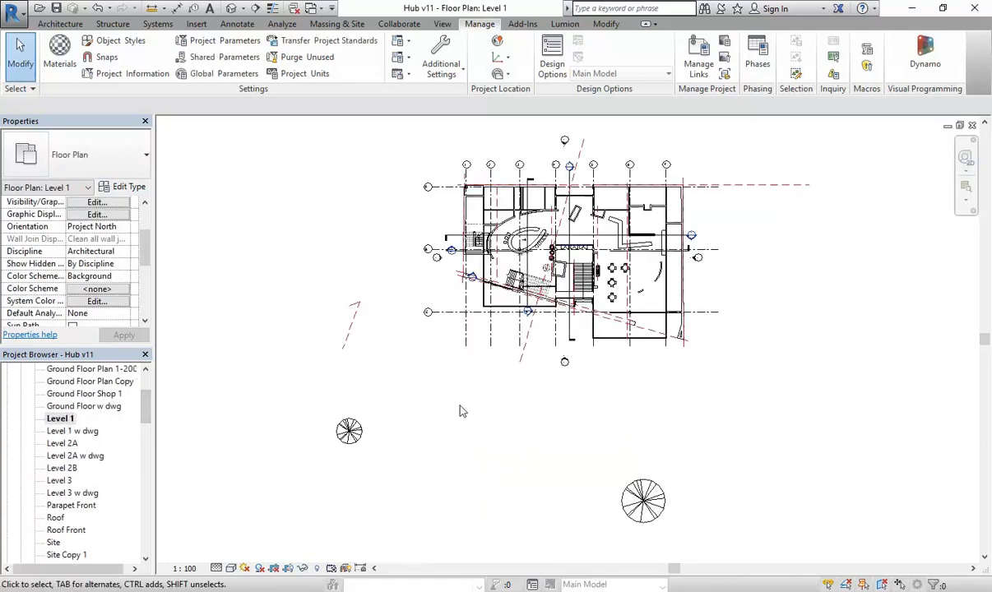
{"action": "scroll", "coordinate": [592, 181], "scroll_direction": "up", "scroll_amount": 5}
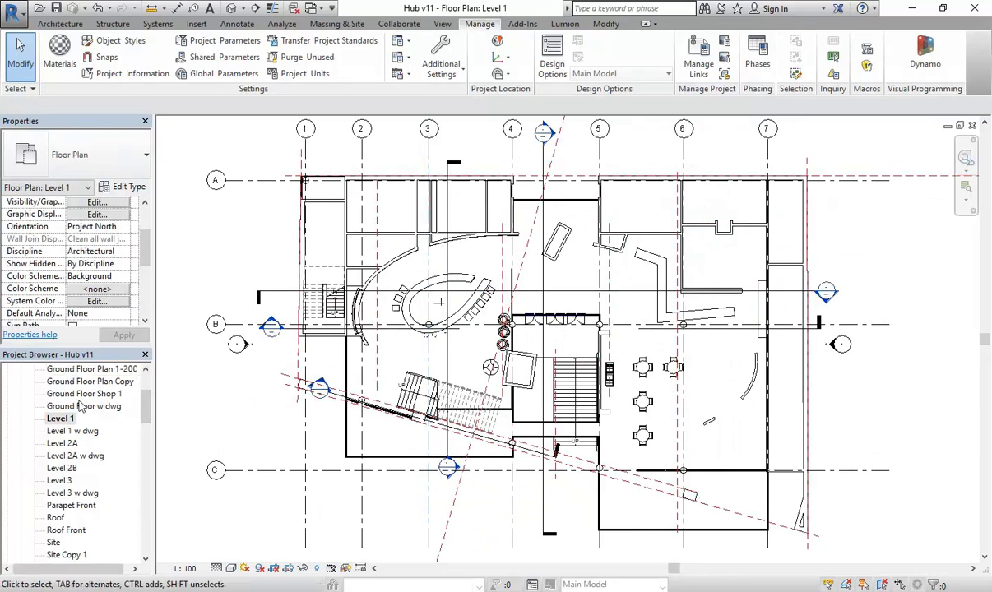
Open the Level 1 ceiling plan at the curved bar area
{"action": "scroll", "coordinate": [107, 427], "scroll_direction": "down", "scroll_amount": 5}
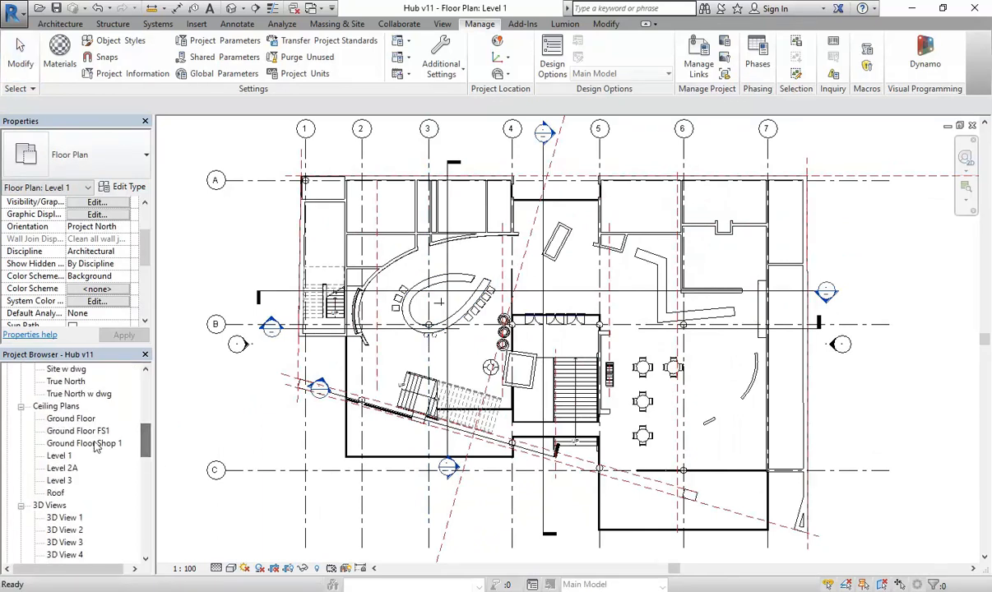
{"action": "double_click", "coordinate": [59, 455]}
{"action": "middle_click_drag", "start_coordinate": [463, 299], "coordinate": [477, 349]}
{"action": "scroll", "coordinate": [477, 349], "scroll_direction": "up", "scroll_amount": 5}
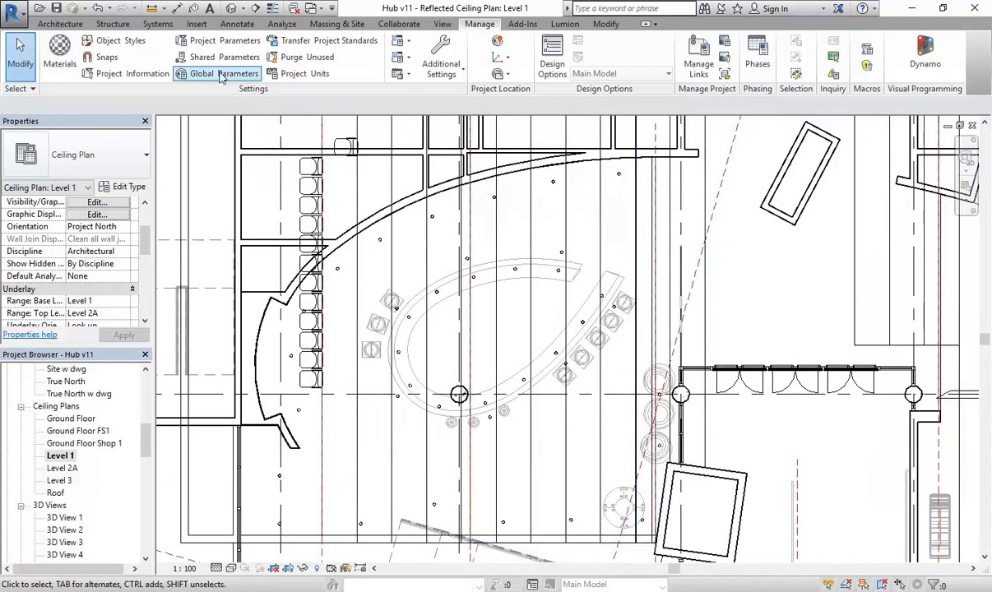
Start placing a component and browse the family library to the internal architectural lighting families
{"action": "left_click", "coordinate": [60, 24]}
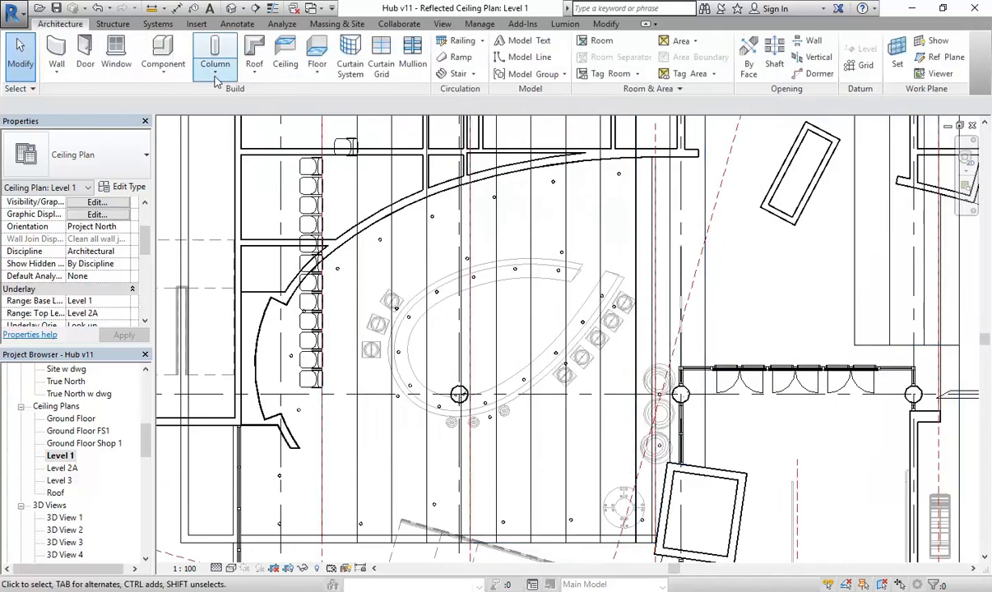
{"action": "left_click", "coordinate": [163, 49]}
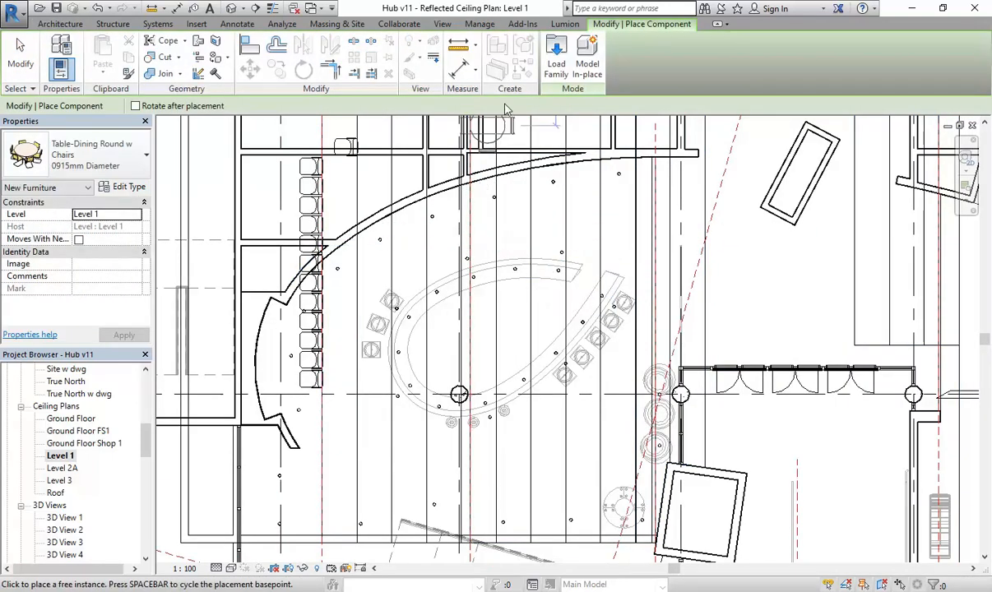
{"action": "left_click", "coordinate": [558, 64]}
{"action": "left_click", "coordinate": [300, 447]}
{"action": "double_click", "coordinate": [288, 341]}
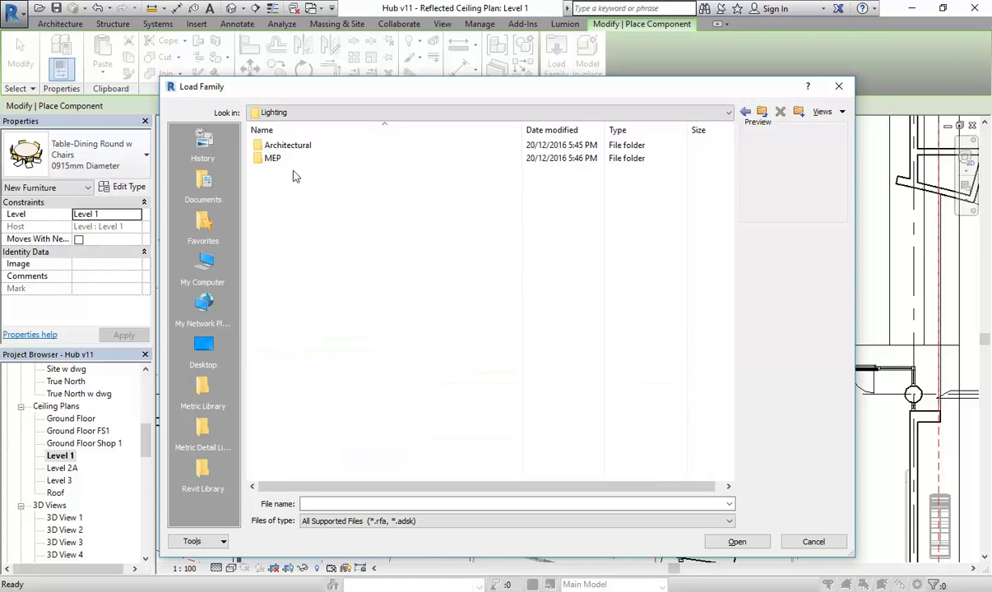
{"action": "double_click", "coordinate": [290, 144]}
{"action": "double_click", "coordinate": [278, 158]}
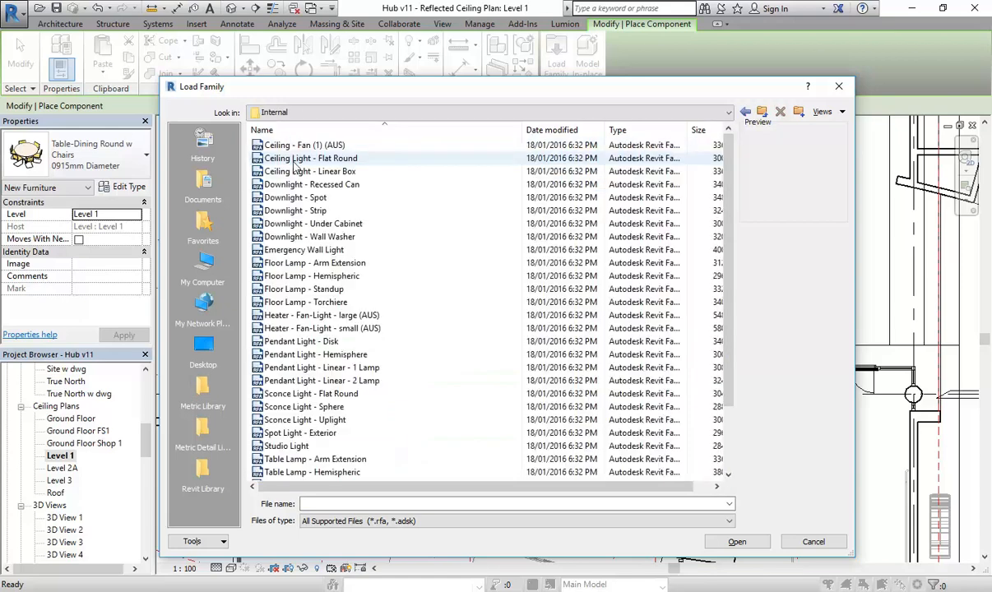
Compare previews of the downlight and lamp families, and load Downlight - Spot for placement
{"action": "left_click", "coordinate": [307, 172]}
{"action": "left_click", "coordinate": [294, 200]}
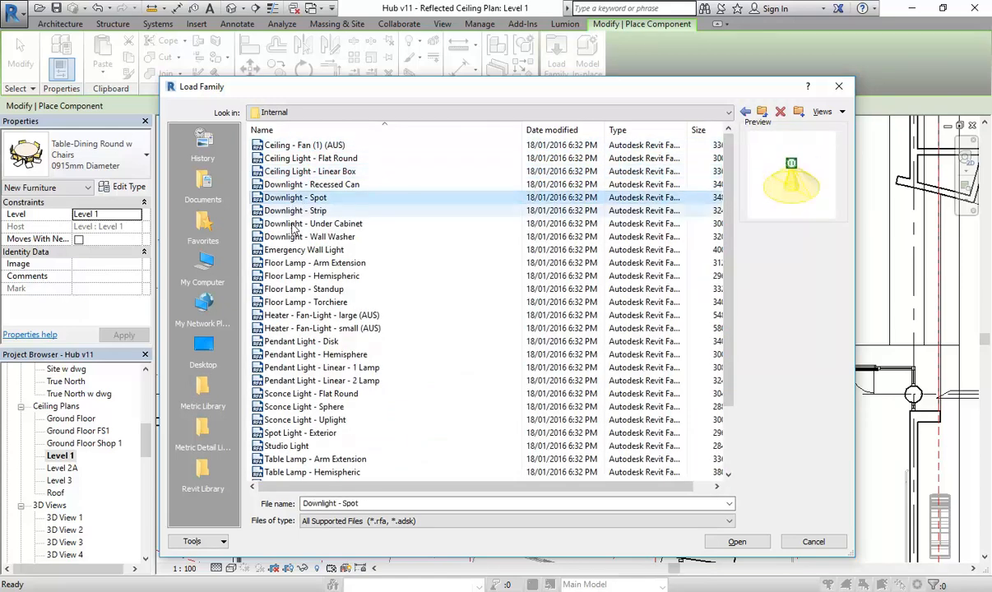
{"action": "left_click", "coordinate": [295, 277]}
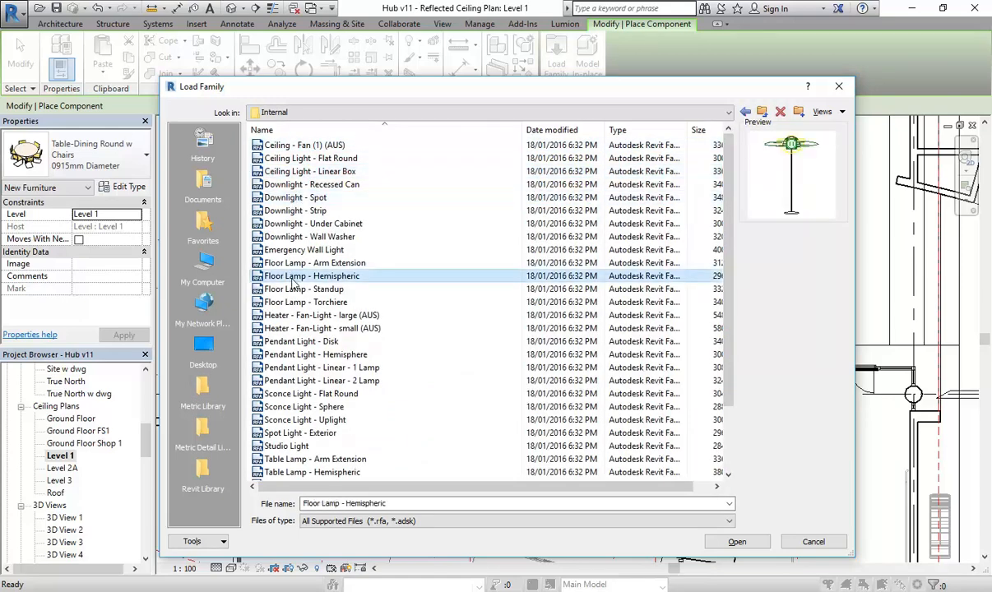
{"action": "left_click", "coordinate": [290, 186]}
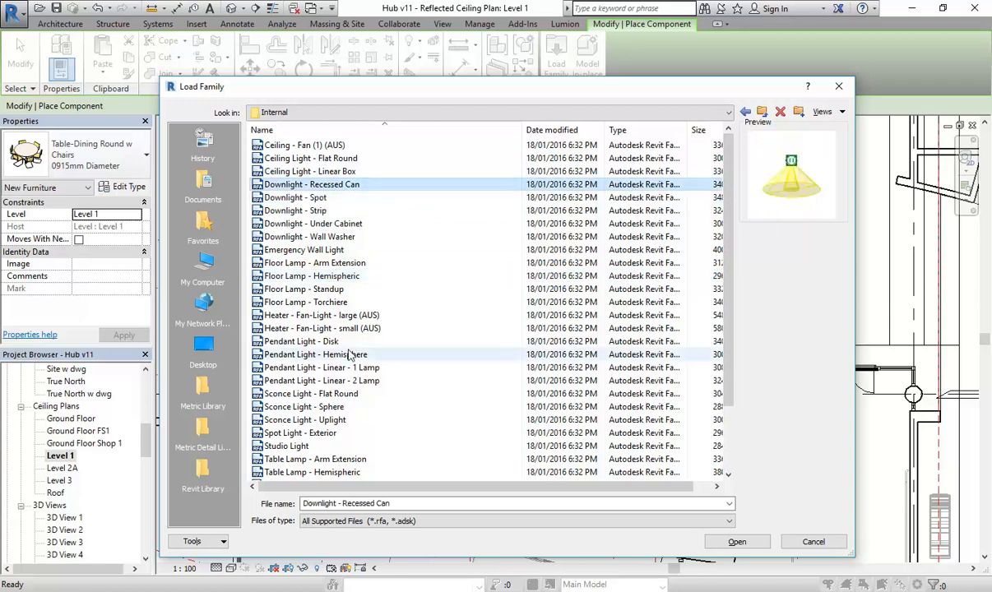
{"action": "left_click", "coordinate": [296, 197]}
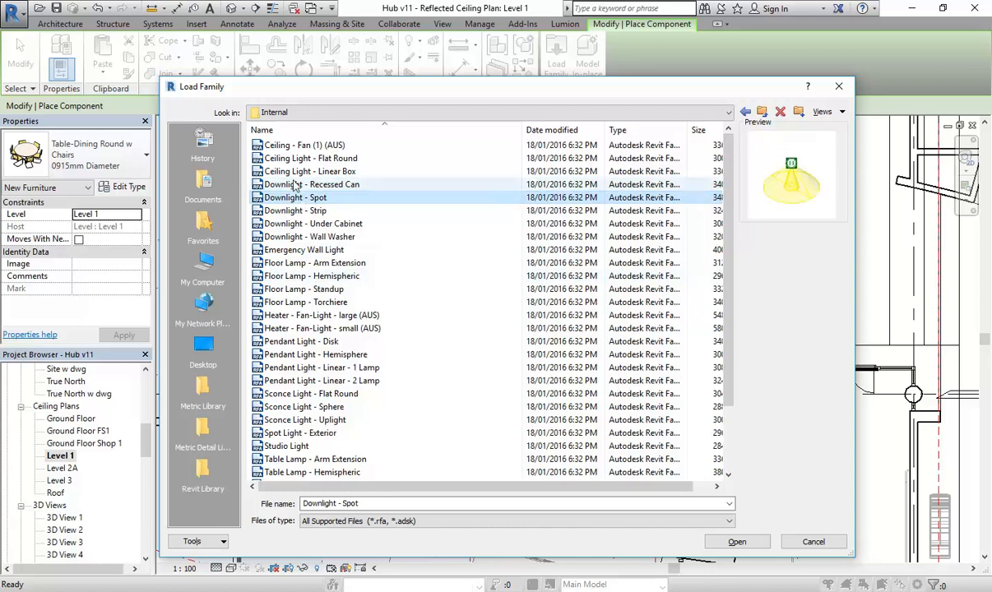
{"action": "left_click", "coordinate": [295, 186]}
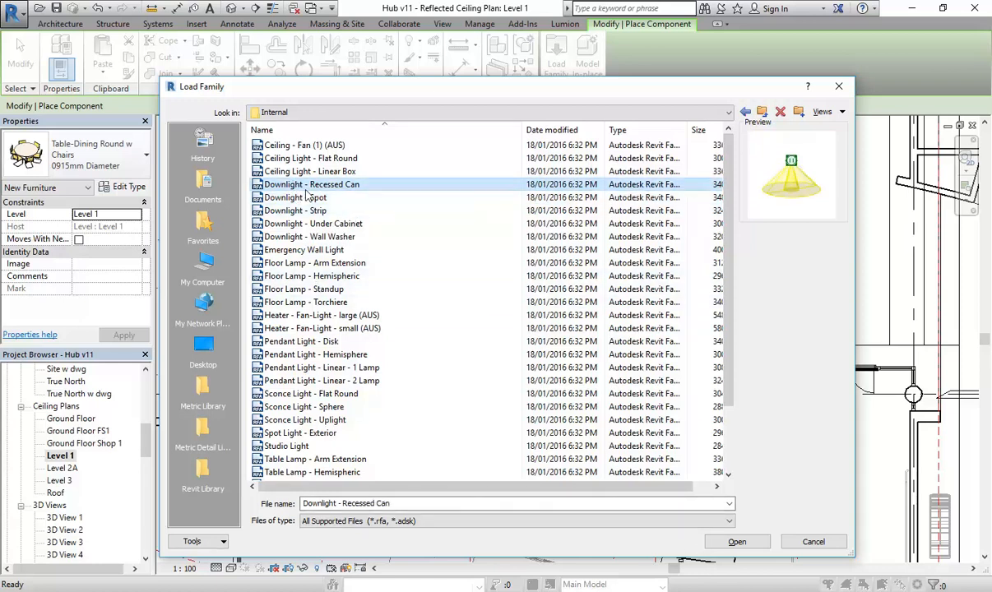
{"action": "left_click", "coordinate": [298, 198]}
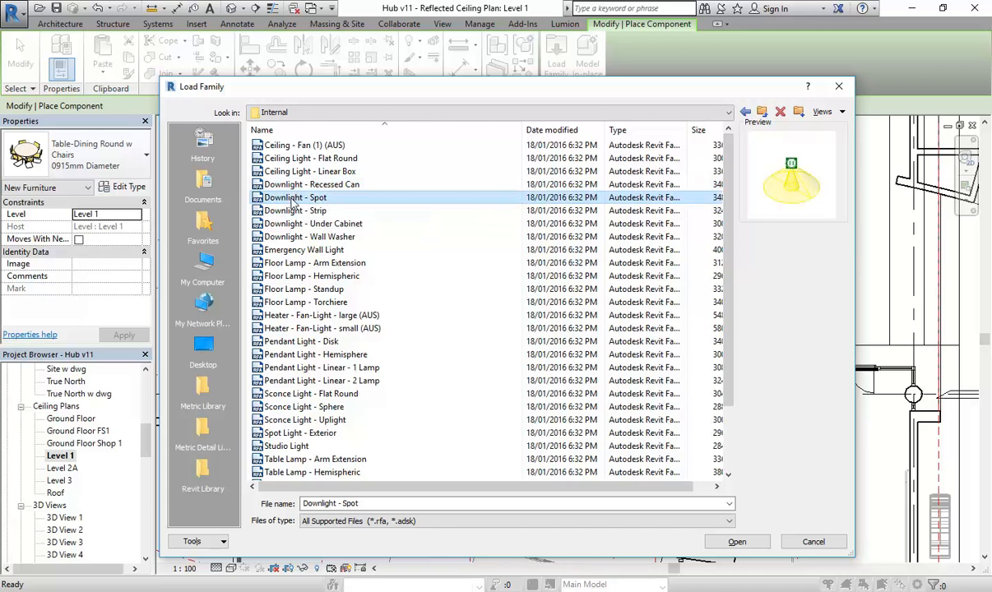
{"action": "left_click", "coordinate": [734, 542]}
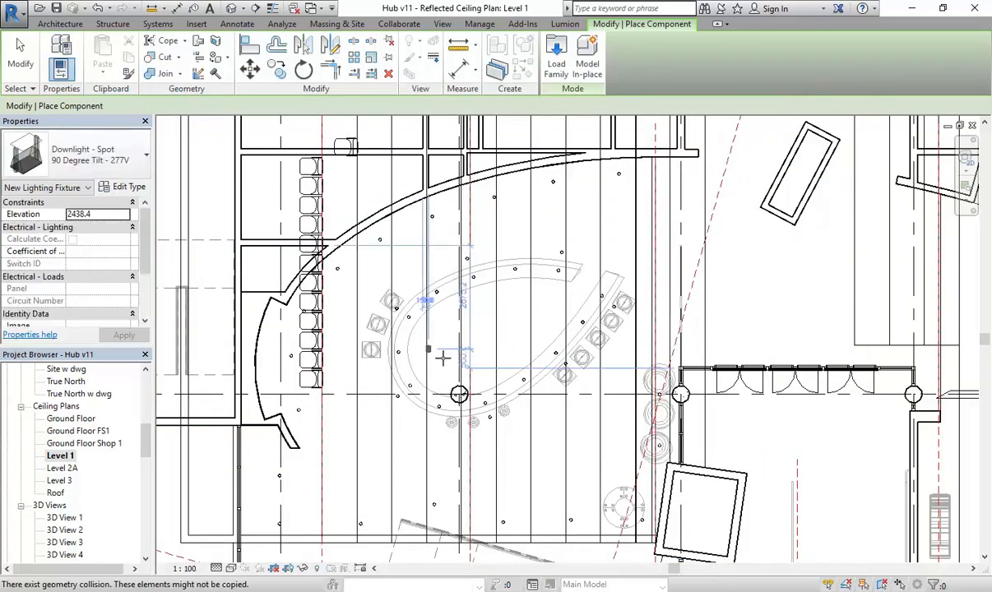
Place one Downlight - Spot, 90 Degree Tilt - 277V, beside the angled wall end below the row of seats, and finish placement
{"action": "scroll", "coordinate": [453, 359], "scroll_direction": "up", "scroll_amount": 2}
{"action": "middle_click_drag", "start_coordinate": [451, 358], "coordinate": [538, 330]}
{"action": "scroll", "coordinate": [382, 418], "scroll_direction": "up", "scroll_amount": 1}
{"action": "middle_click_drag", "start_coordinate": [383, 418], "coordinate": [395, 426]}
{"action": "scroll", "coordinate": [378, 403], "scroll_direction": "up", "scroll_amount": 2}
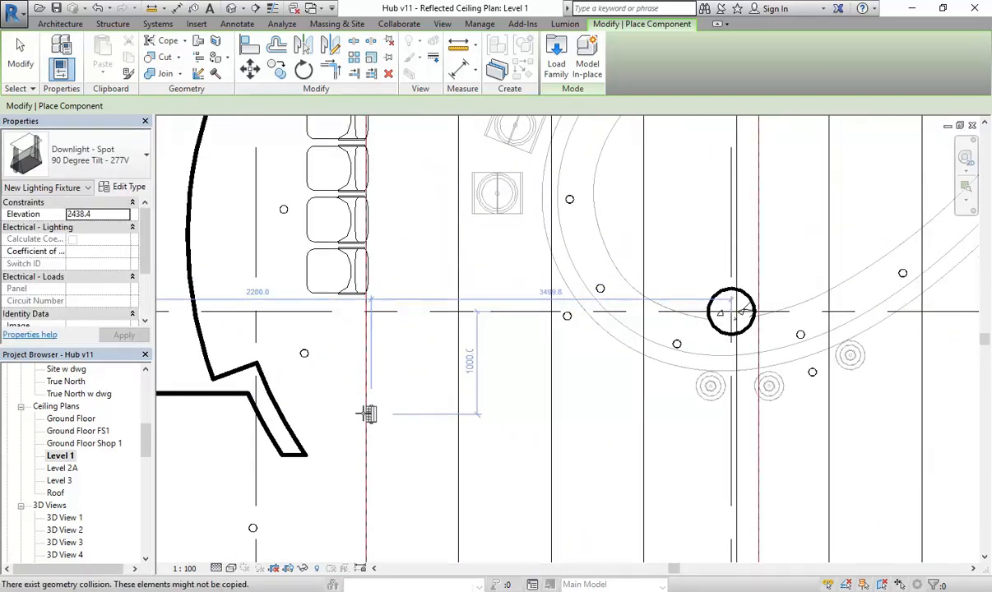
{"action": "left_click", "coordinate": [346, 413]}
{"action": "right_click", "coordinate": [433, 239]}
{"action": "left_click", "coordinate": [448, 236]}
Select the existing round downlight near the placed spot and check its family and type for comparison
{"action": "scroll", "coordinate": [428, 332], "scroll_direction": "up", "scroll_amount": 1}
{"action": "scroll", "coordinate": [309, 382], "scroll_direction": "up", "scroll_amount": 1}
{"action": "scroll", "coordinate": [309, 382], "scroll_direction": "up", "scroll_amount": 4}
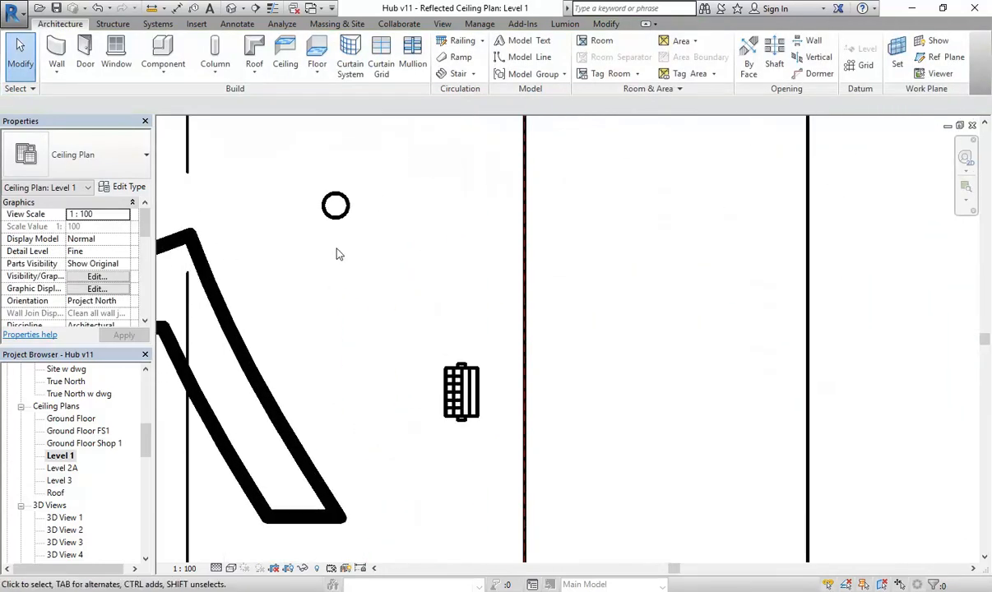
{"action": "left_click", "coordinate": [344, 218]}
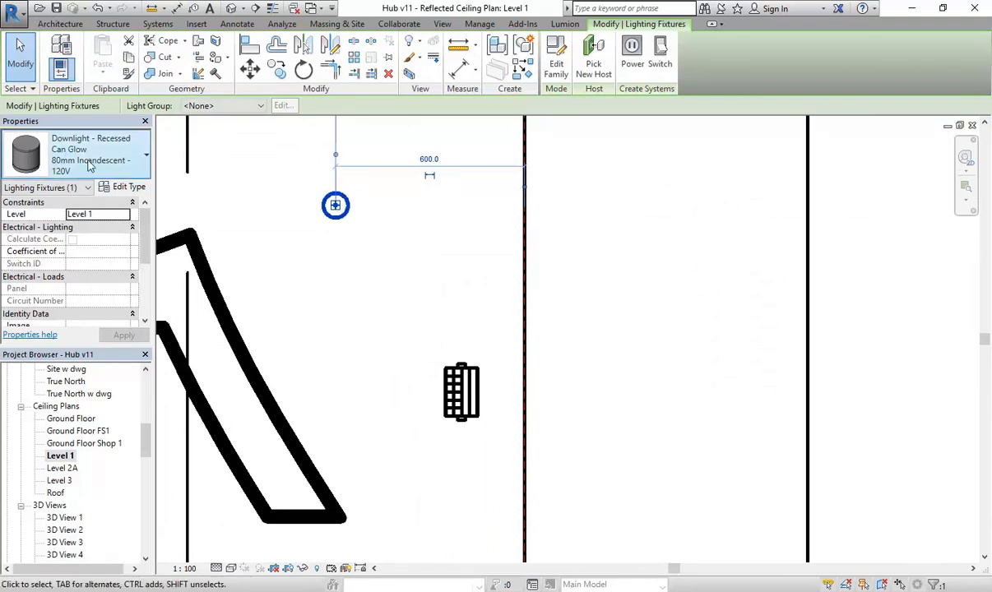
{"action": "middle_click_drag", "start_coordinate": [305, 283], "coordinate": [286, 340]}
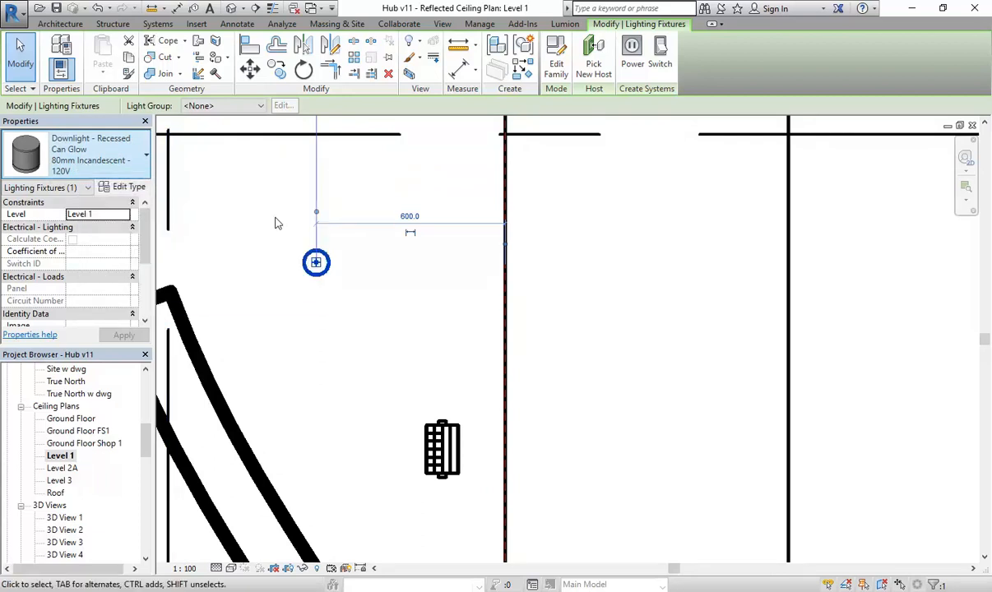
{"action": "scroll", "coordinate": [328, 270], "scroll_direction": "down", "scroll_amount": 2}
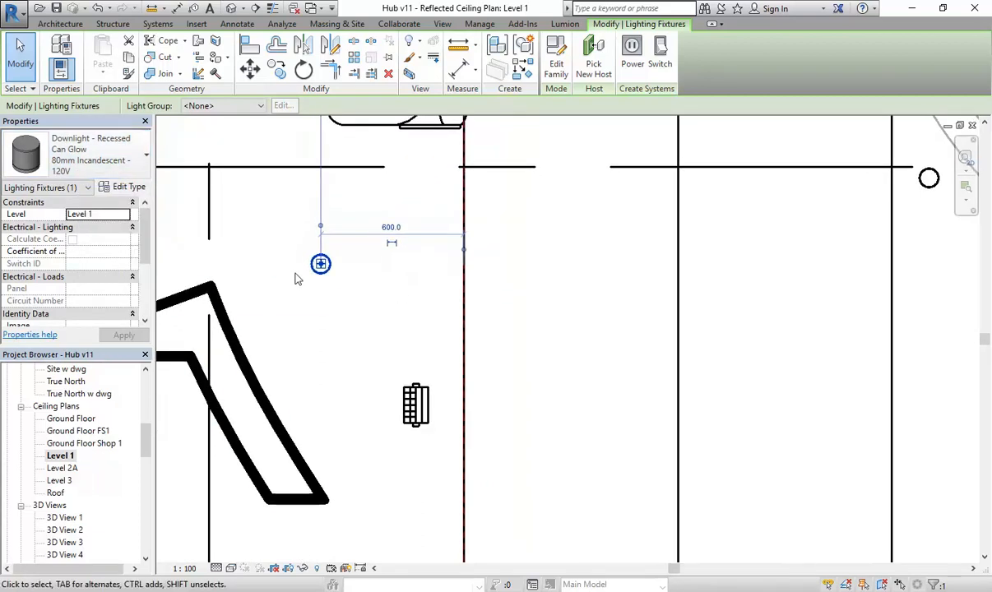
Open 3D View 11 and examine the recessed downlight above the round concrete column up close
{"action": "left_click_drag", "start_coordinate": [145, 443], "coordinate": [145, 468]}
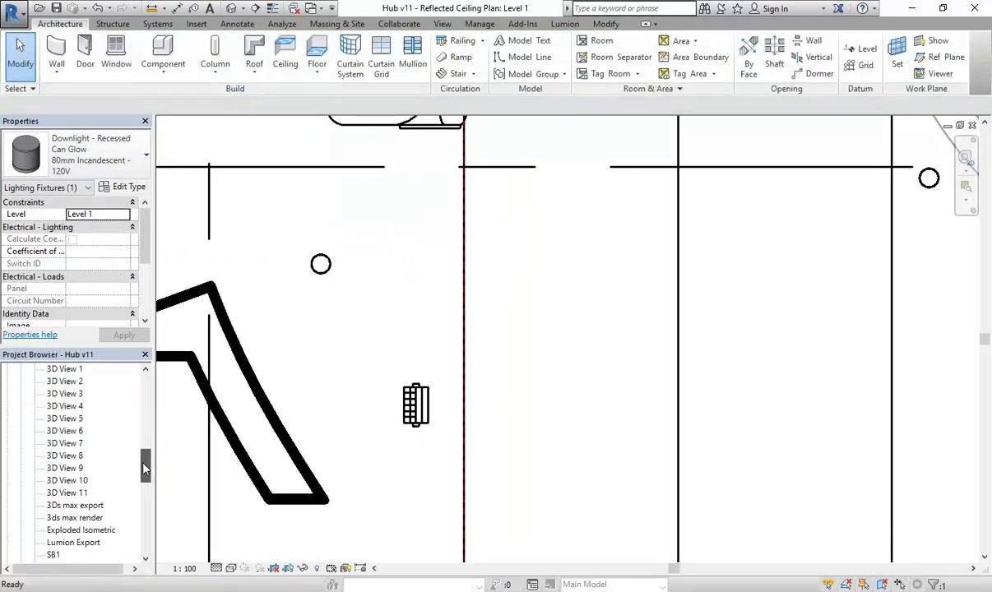
{"action": "double_click", "coordinate": [69, 493]}
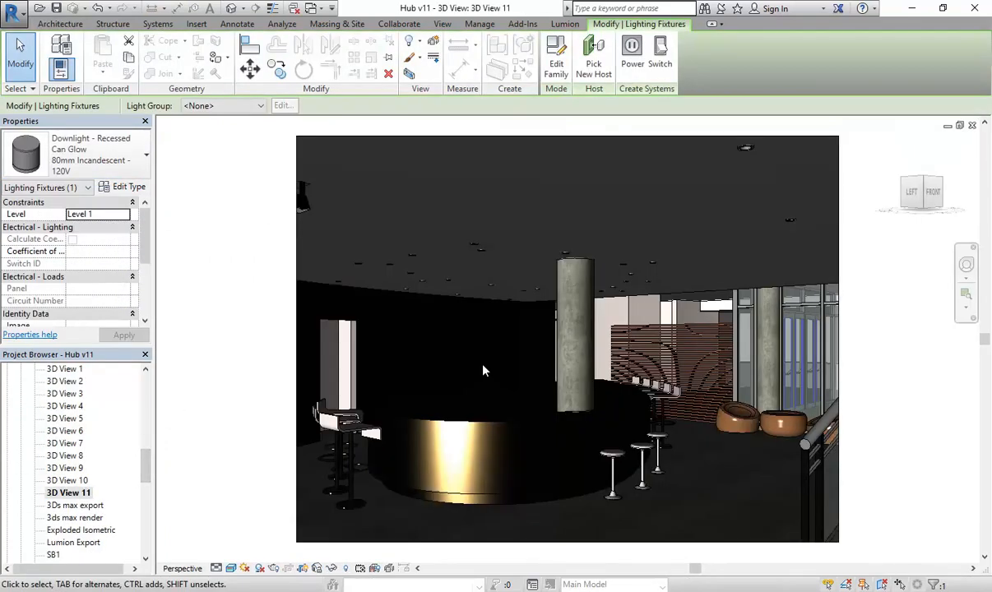
{"action": "scroll", "coordinate": [532, 223], "scroll_direction": "up", "scroll_amount": 8}
{"action": "scroll", "coordinate": [574, 283], "scroll_direction": "up", "scroll_amount": 6}
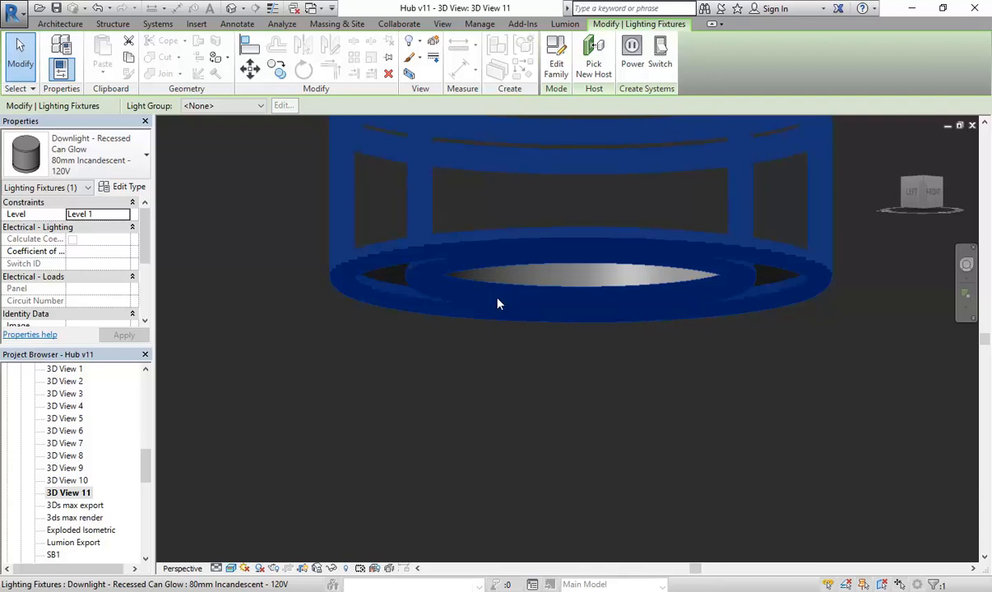
{"action": "left_click", "coordinate": [496, 383]}
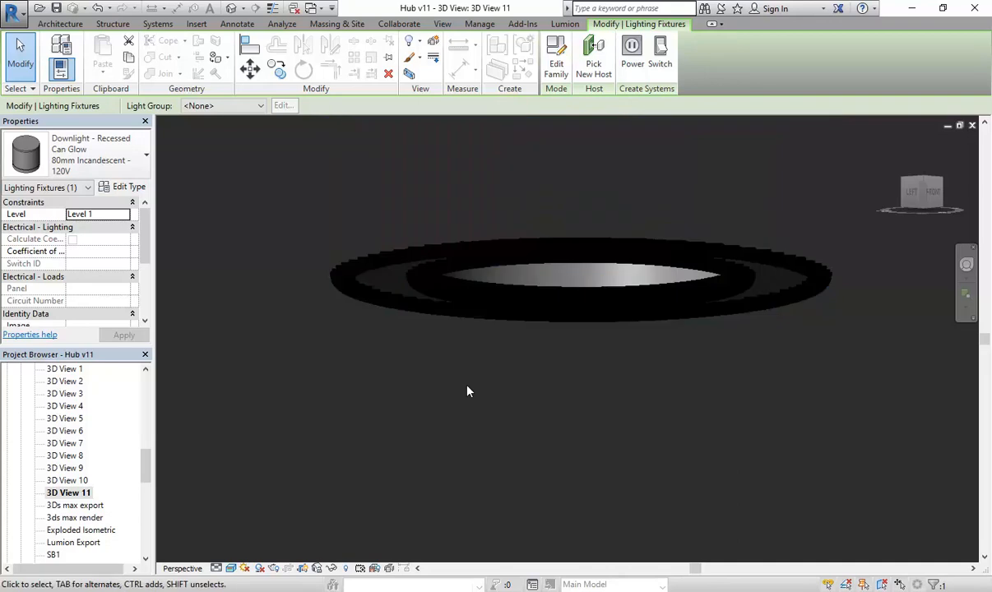
{"action": "scroll", "coordinate": [497, 381], "scroll_direction": "down", "scroll_amount": 5}
{"action": "scroll", "coordinate": [477, 337], "scroll_direction": "down", "scroll_amount": 5}
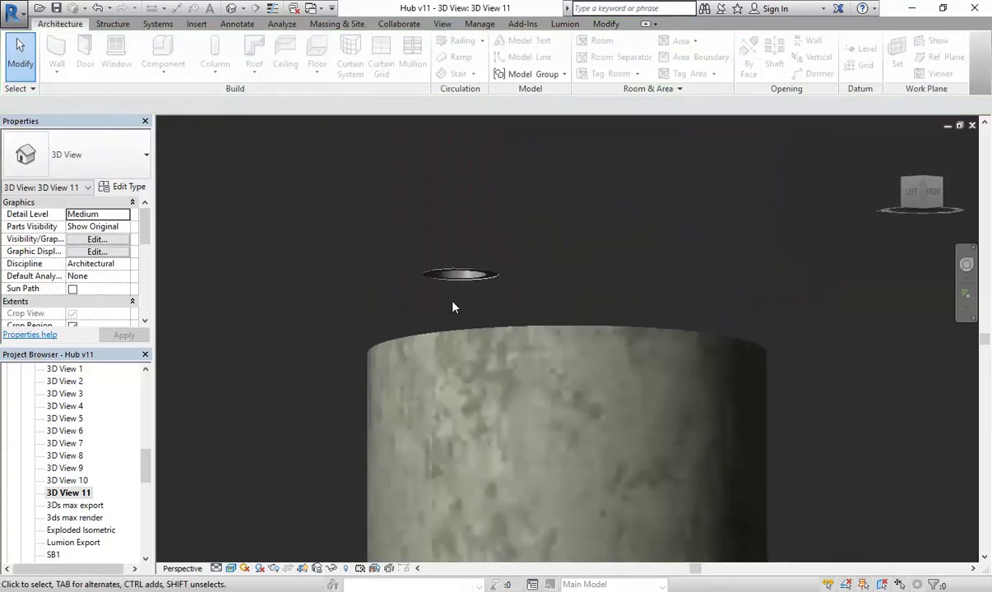
Start loading a family and browse from StudentResources through EDU_DC_InteriorDesign and Revit Library to the Lighting Fixtures folder
{"action": "left_click", "coordinate": [196, 24]}
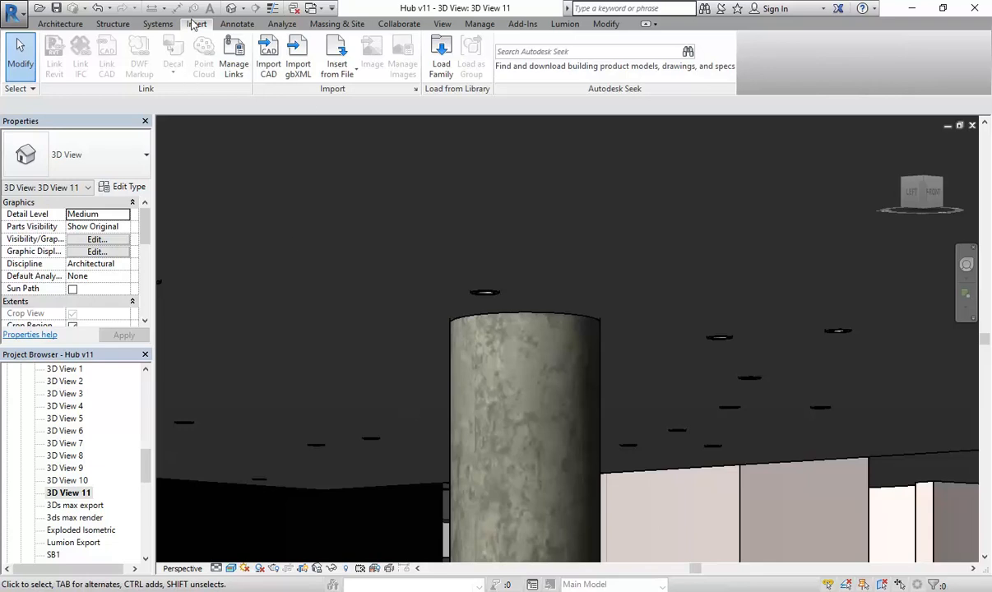
{"action": "left_click", "coordinate": [441, 62]}
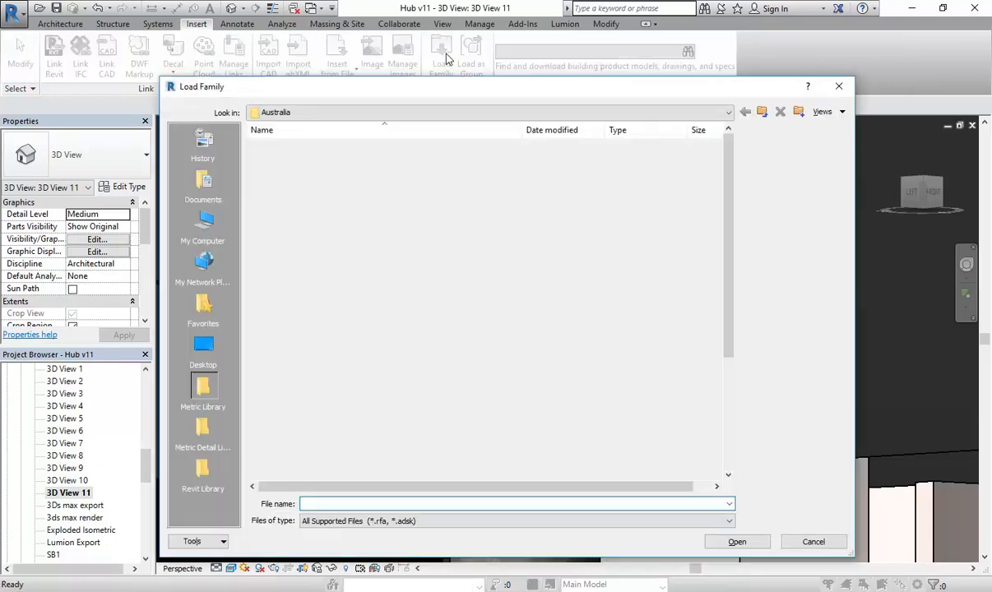
{"action": "left_click", "coordinate": [387, 110]}
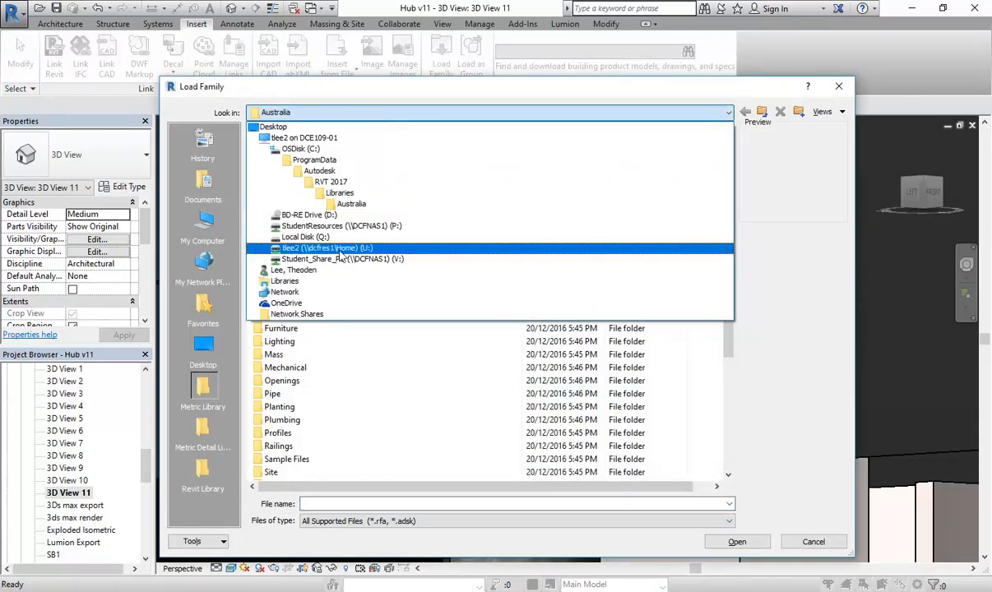
{"action": "left_click", "coordinate": [346, 227]}
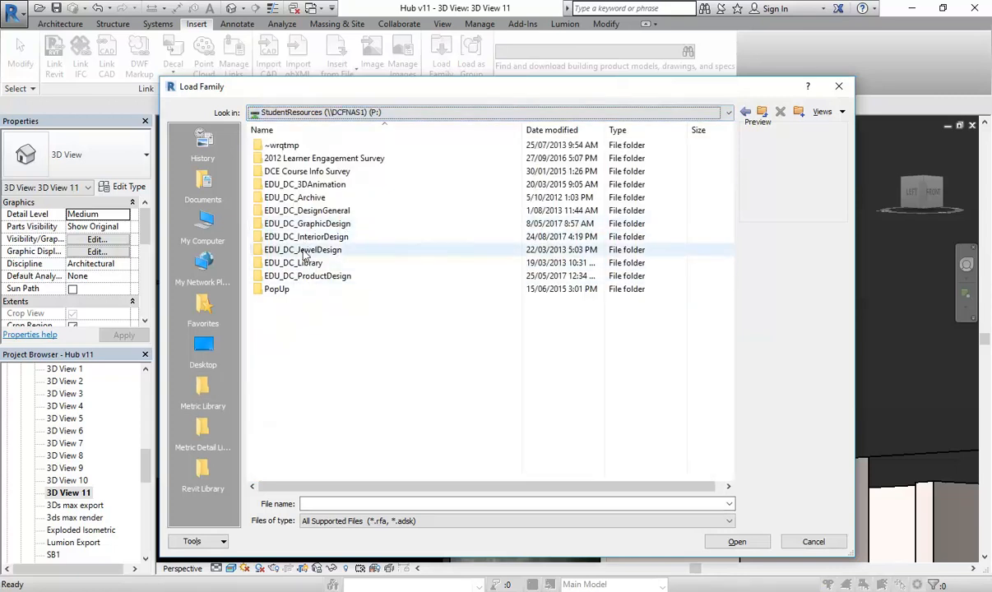
{"action": "double_click", "coordinate": [306, 236]}
{"action": "scroll", "coordinate": [329, 319], "scroll_direction": "down", "scroll_amount": 3}
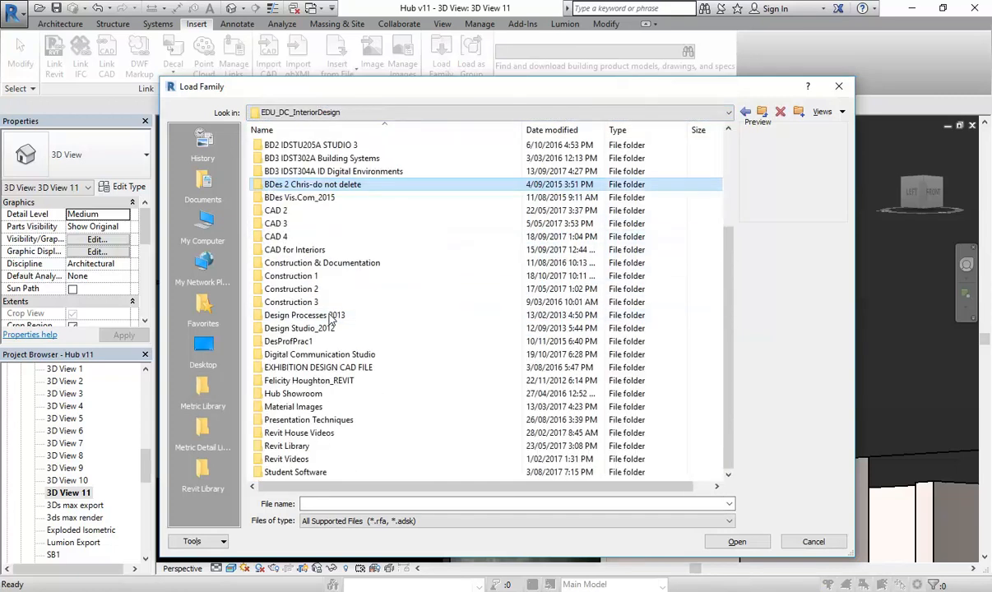
{"action": "double_click", "coordinate": [346, 424]}
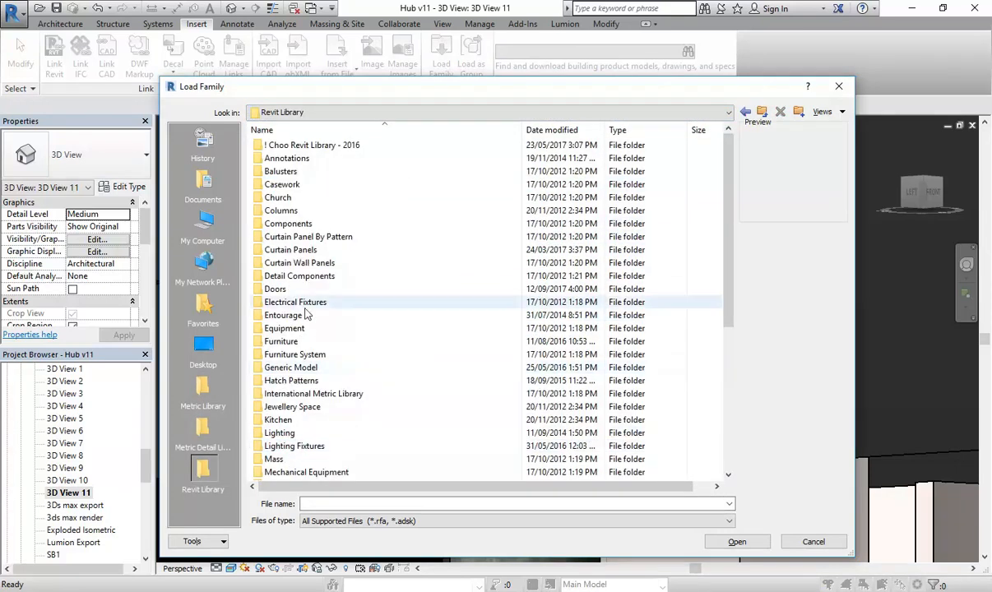
{"action": "double_click", "coordinate": [294, 446]}
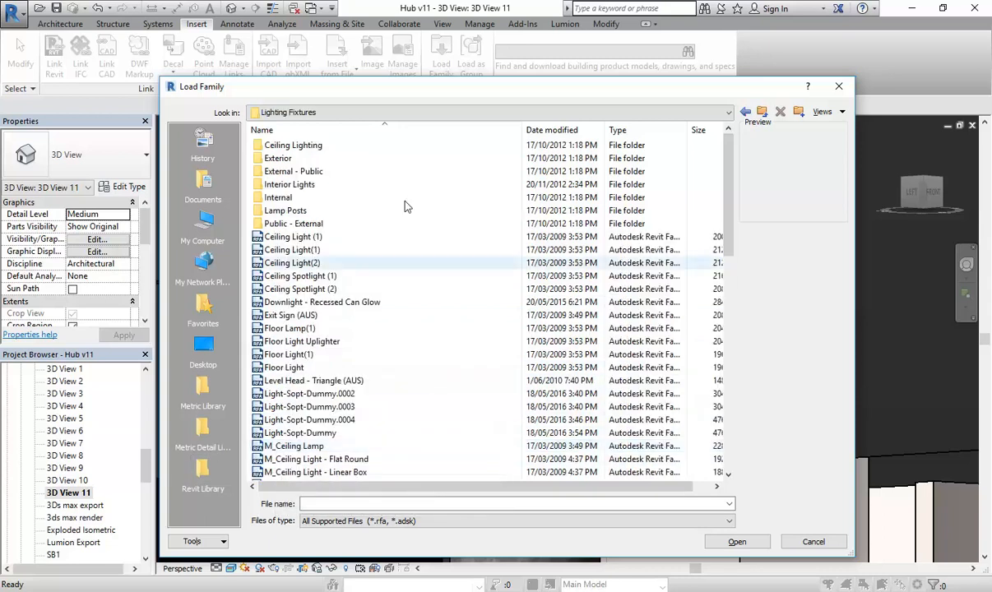
Compare the previews of the lighting fixture families and load Downlight - Recessed Can Glow
{"action": "left_click_drag", "start_coordinate": [391, 85], "coordinate": [403, 10]}
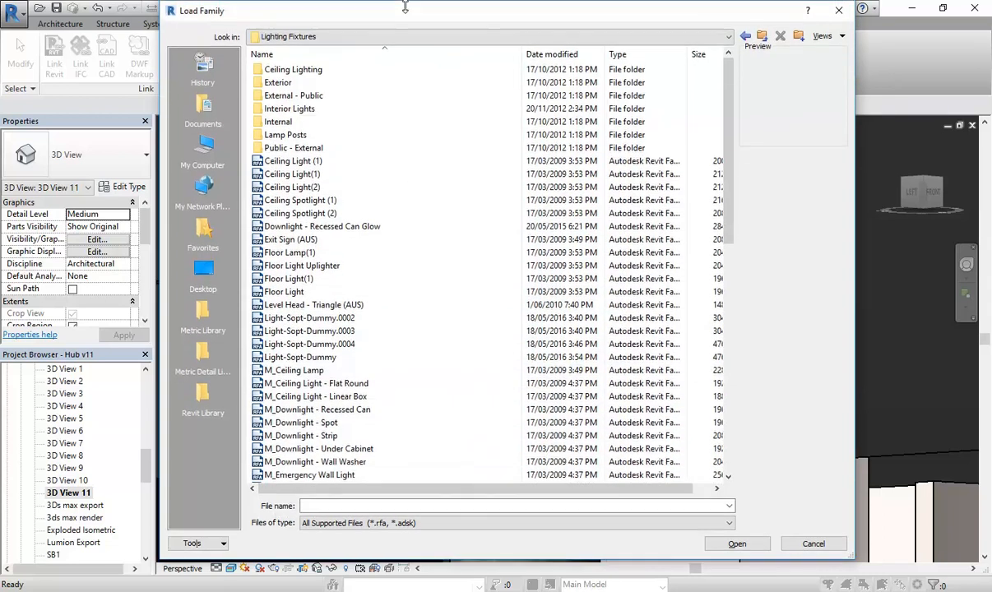
{"action": "left_click", "coordinate": [380, 301]}
{"action": "scroll", "coordinate": [381, 304], "scroll_direction": "down", "scroll_amount": 5}
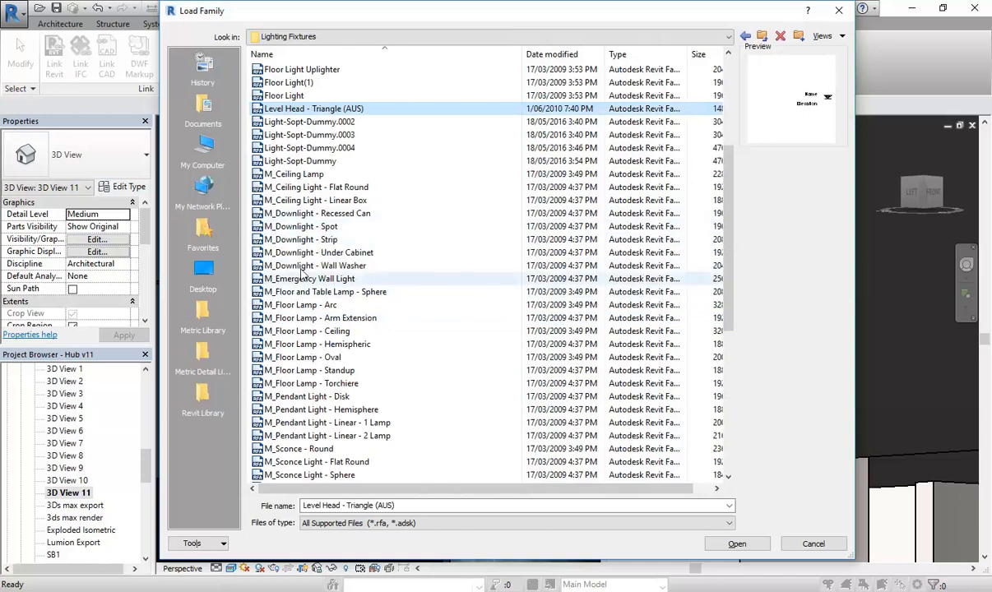
{"action": "left_click", "coordinate": [304, 213]}
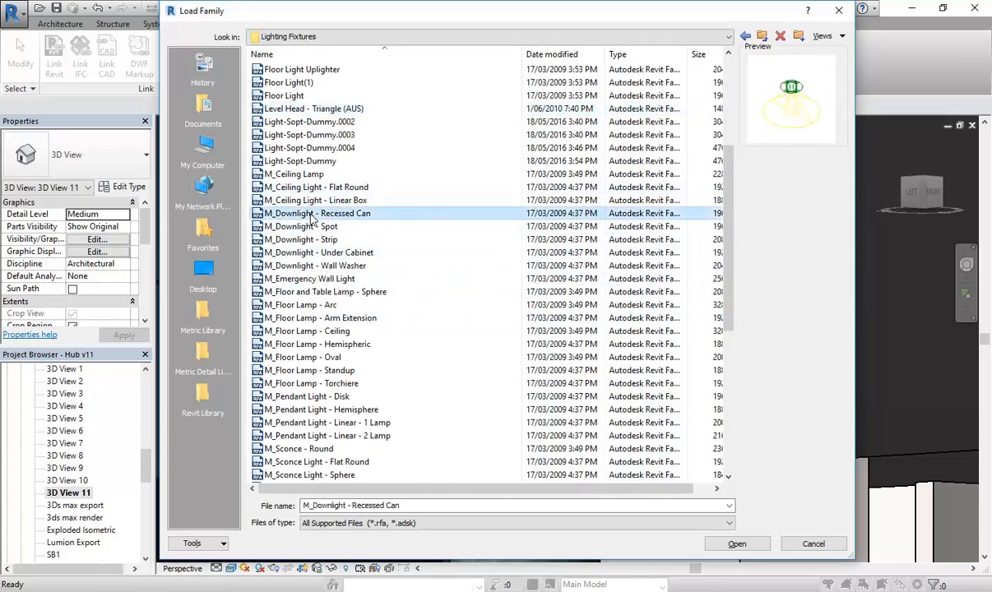
{"action": "scroll", "coordinate": [311, 202], "scroll_direction": "up", "scroll_amount": 5}
{"action": "left_click", "coordinate": [309, 226]}
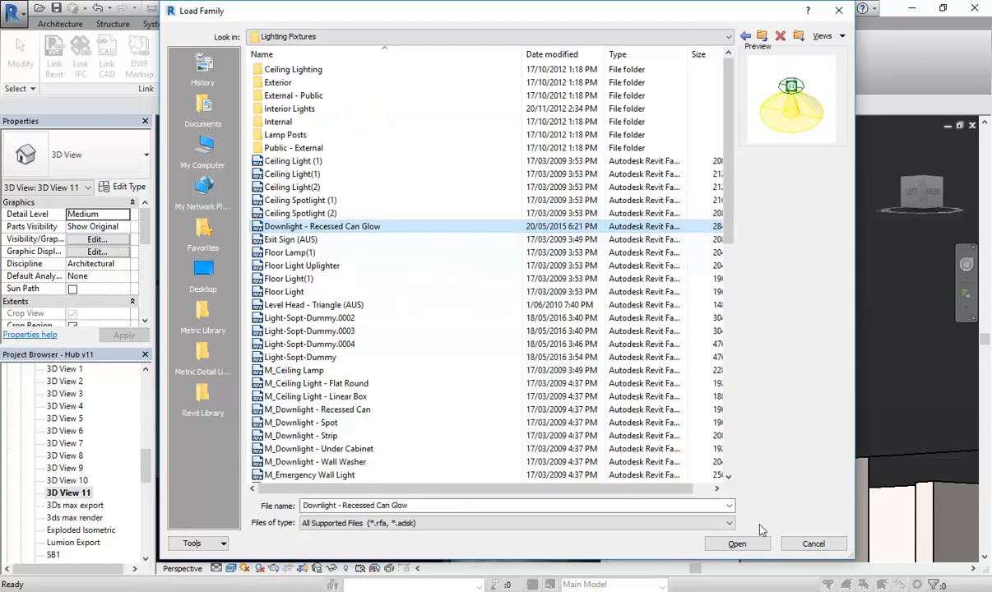
{"action": "left_click", "coordinate": [737, 544]}
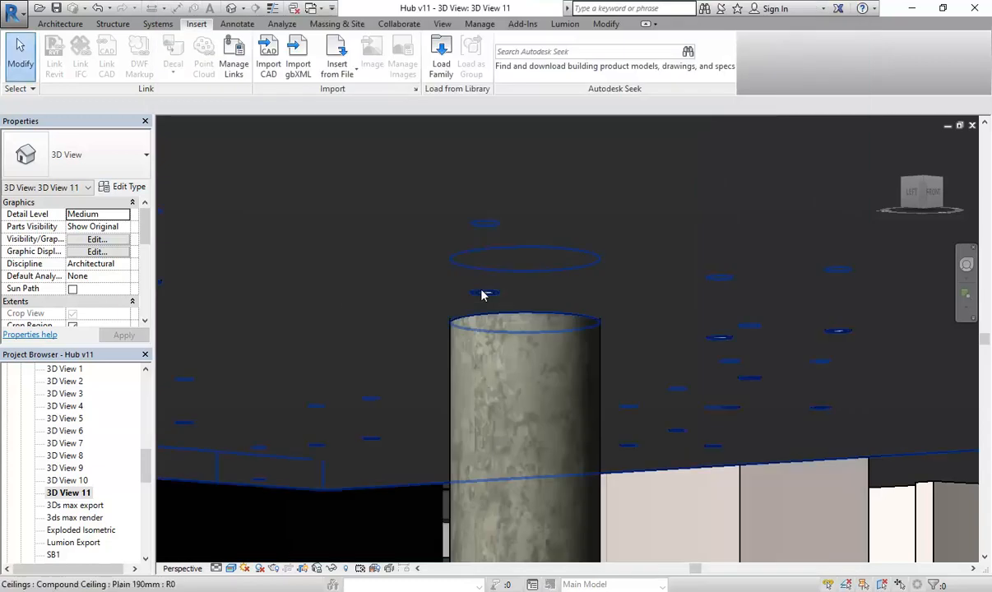
Open the family of the recessed downlight above the concrete column for editing
{"action": "scroll", "coordinate": [487, 296], "scroll_direction": "up", "scroll_amount": 3}
{"action": "scroll", "coordinate": [487, 296], "scroll_direction": "up", "scroll_amount": 2}
{"action": "left_click", "coordinate": [487, 296]}
{"action": "scroll", "coordinate": [487, 295], "scroll_direction": "up", "scroll_amount": 4}
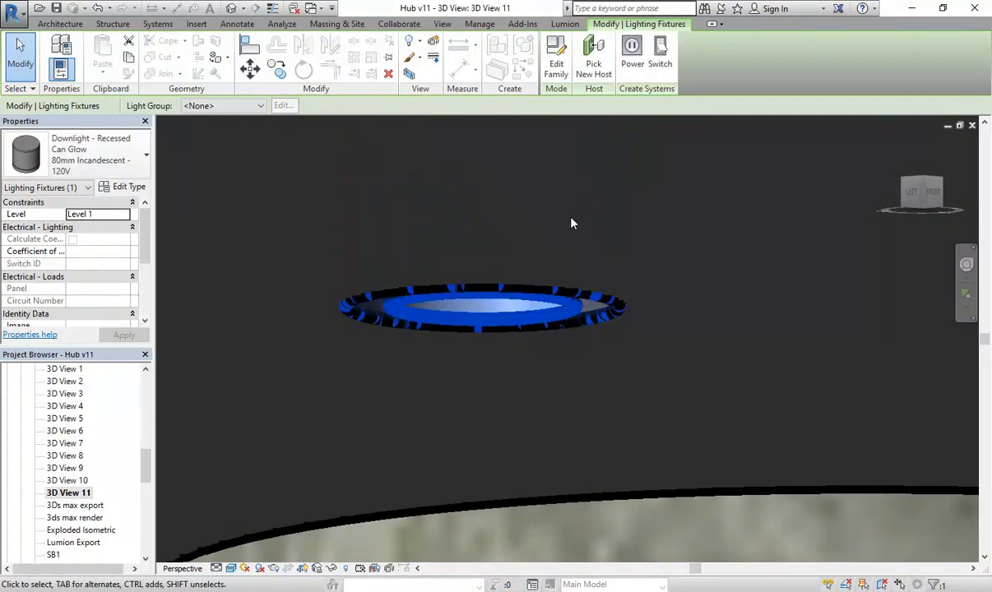
{"action": "left_click", "coordinate": [556, 62]}
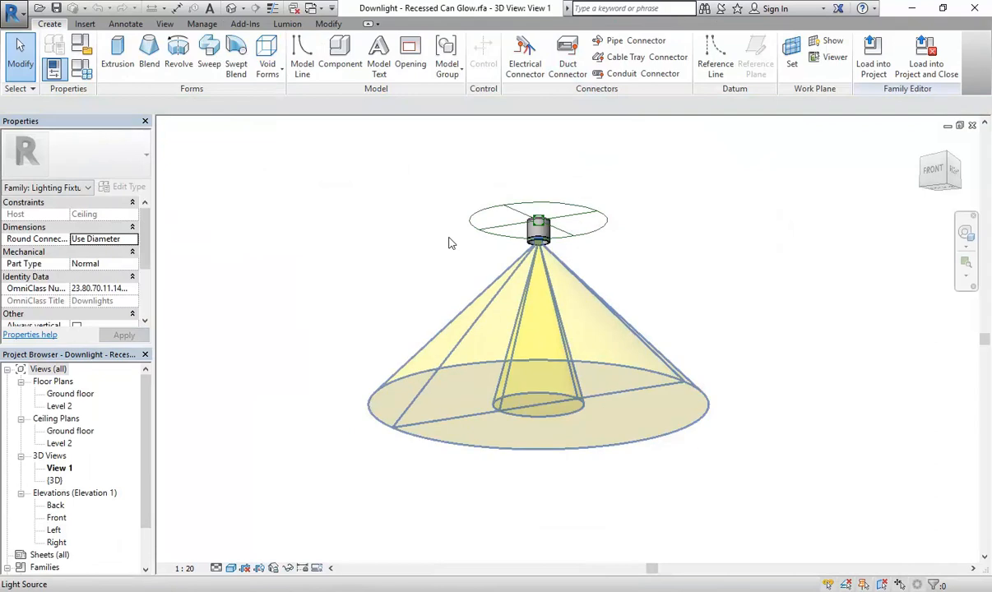
Examine the downlight family's light source cone and its photometric properties in the 3D view
{"action": "middle_click_drag", "start_coordinate": [535, 339], "coordinate": [332, 474], "text": "shift"}
{"action": "scroll", "coordinate": [287, 464], "scroll_direction": "up", "scroll_amount": 2}
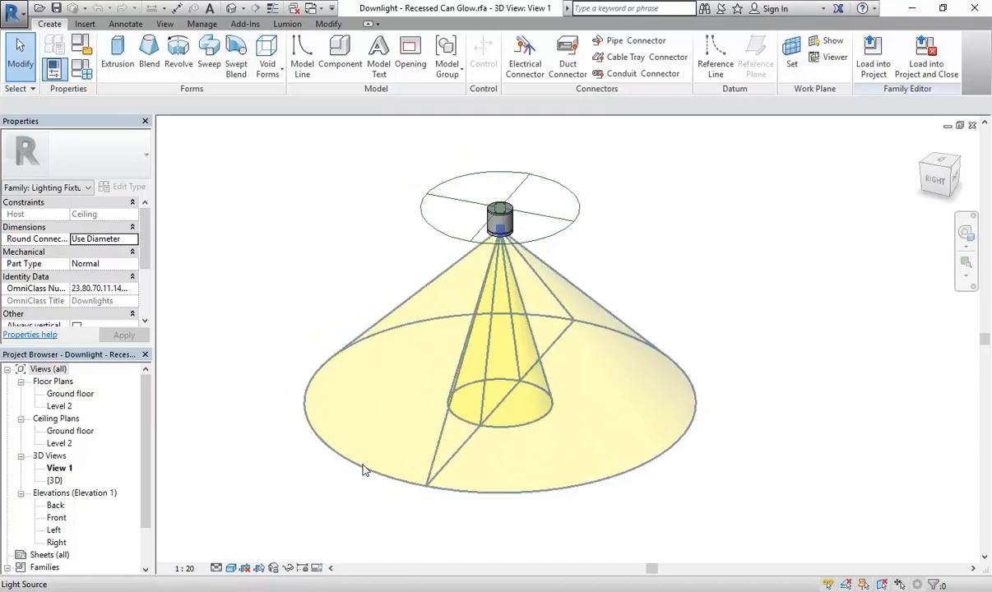
{"action": "left_click", "coordinate": [362, 469]}
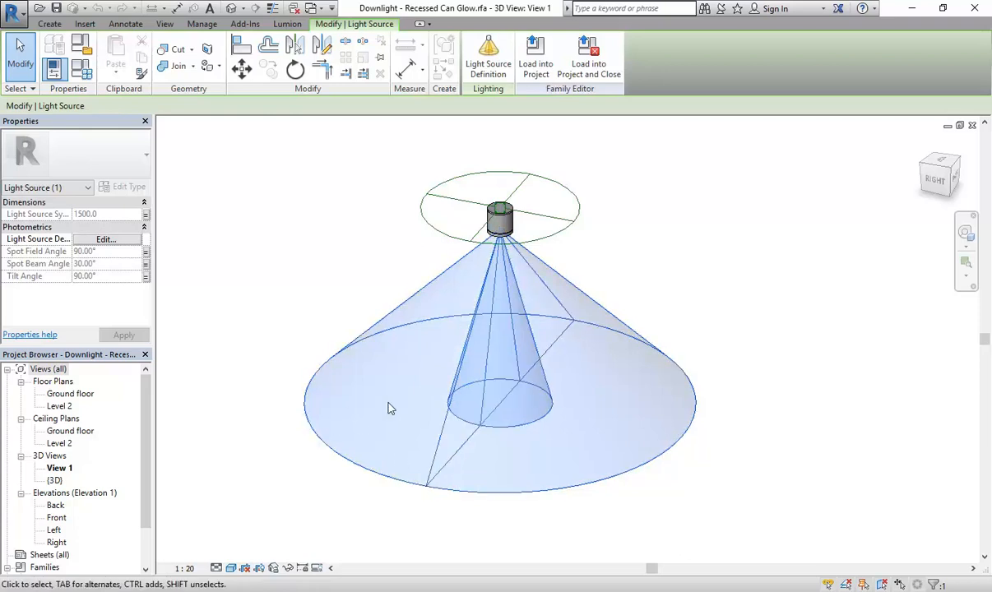
{"action": "scroll", "coordinate": [348, 413], "scroll_direction": "up", "scroll_amount": 1}
{"action": "middle_click_drag", "start_coordinate": [354, 294], "coordinate": [333, 287]}
{"action": "scroll", "coordinate": [362, 303], "scroll_direction": "up", "scroll_amount": 1}
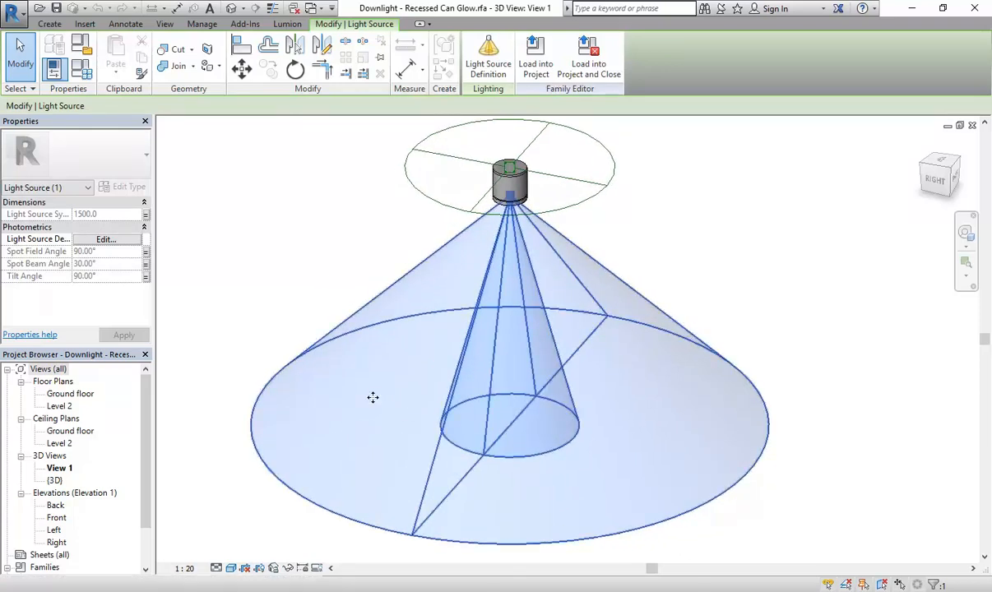
{"action": "middle_click_drag", "start_coordinate": [320, 422], "coordinate": [281, 374]}
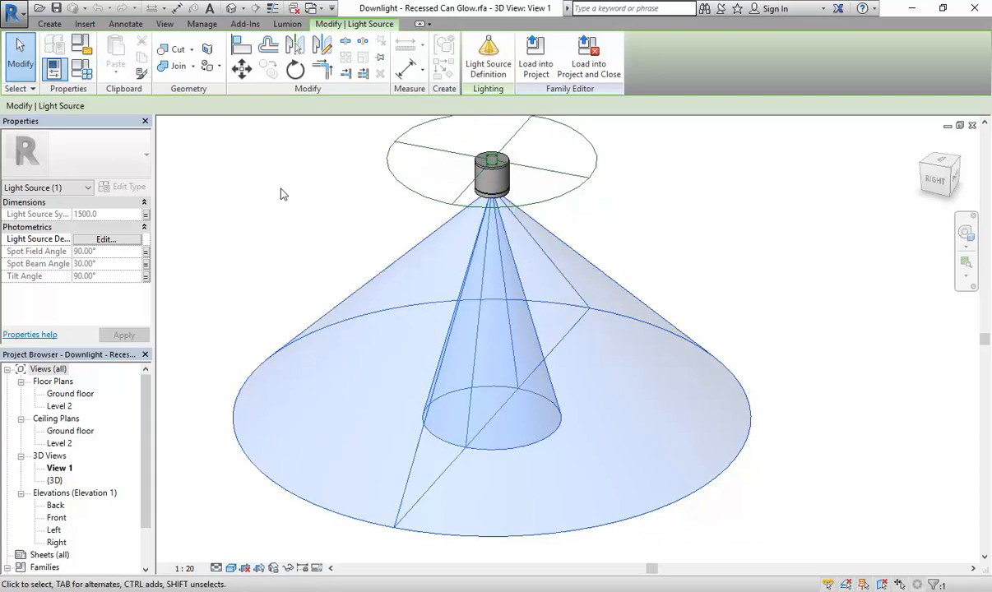
{"action": "left_click", "coordinate": [279, 197]}
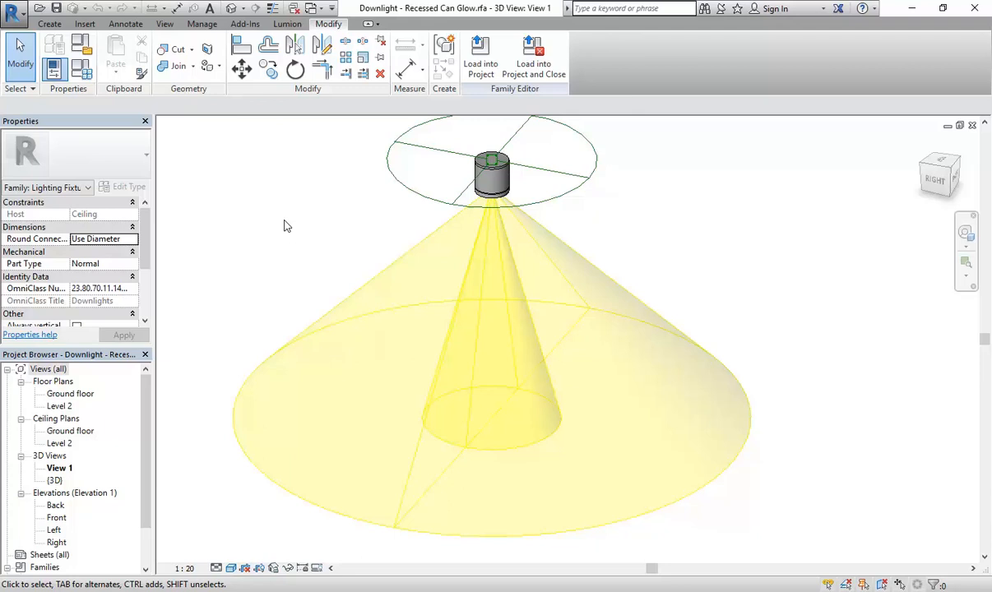
Open the light source's definition and compare the Line and point emission shapes, ending on the point shape
{"action": "mouse_move", "coordinate": [287, 591]}
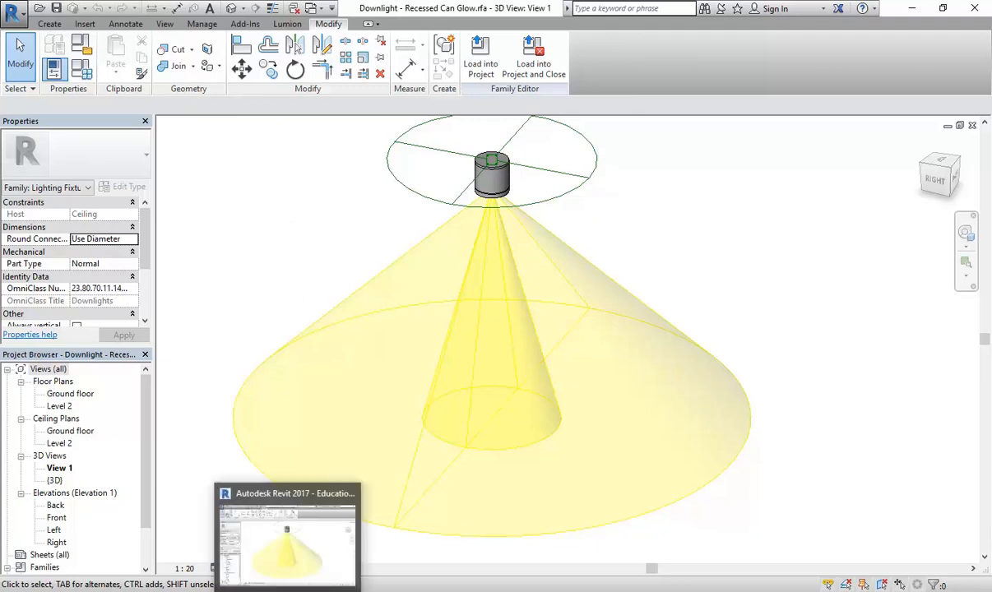
{"action": "left_click", "coordinate": [460, 454]}
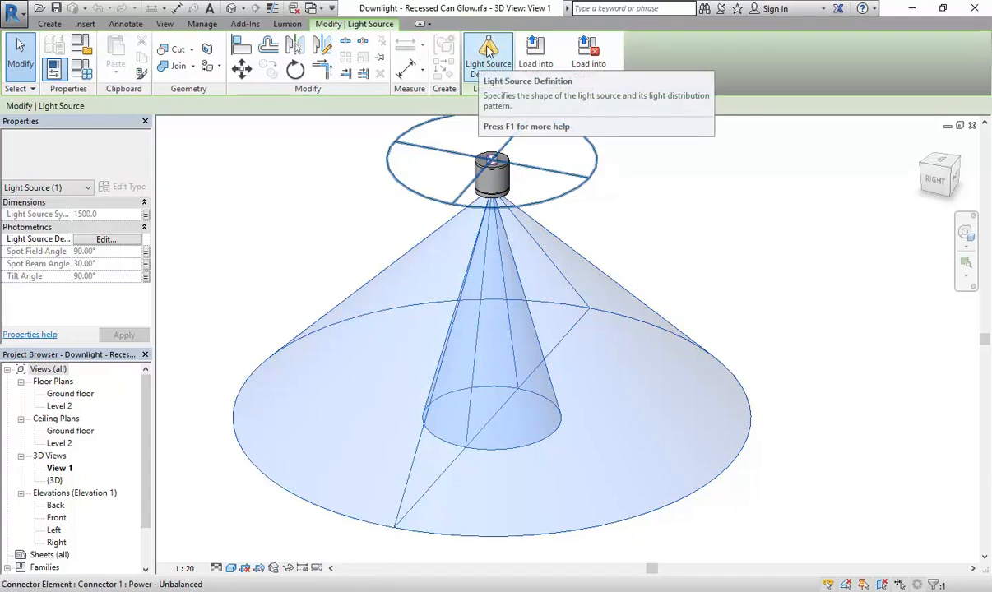
{"action": "left_click", "coordinate": [489, 51]}
{"action": "left_click_drag", "start_coordinate": [483, 159], "coordinate": [409, 143]}
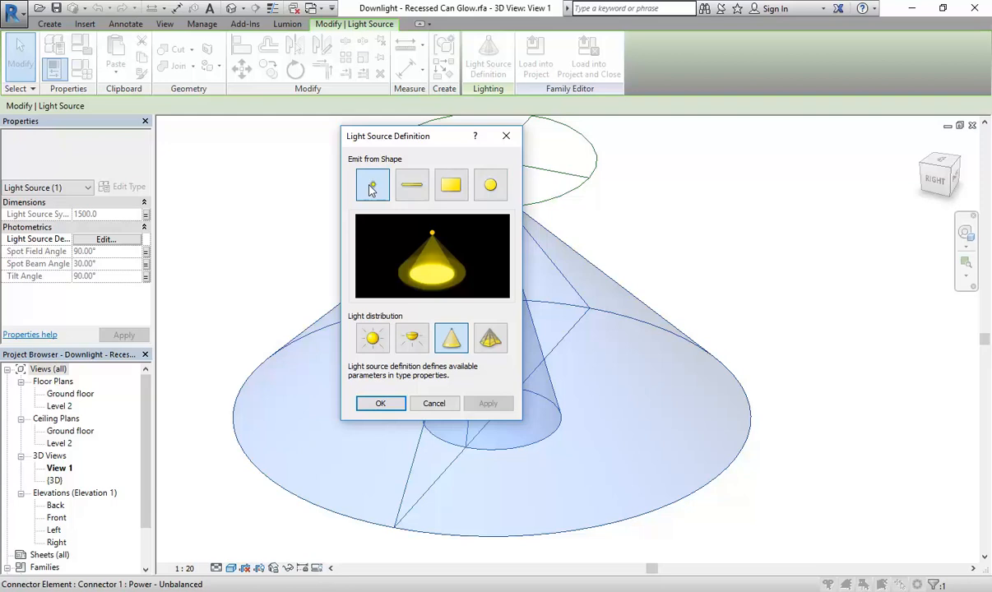
{"action": "left_click", "coordinate": [411, 188]}
{"action": "left_click", "coordinate": [376, 189]}
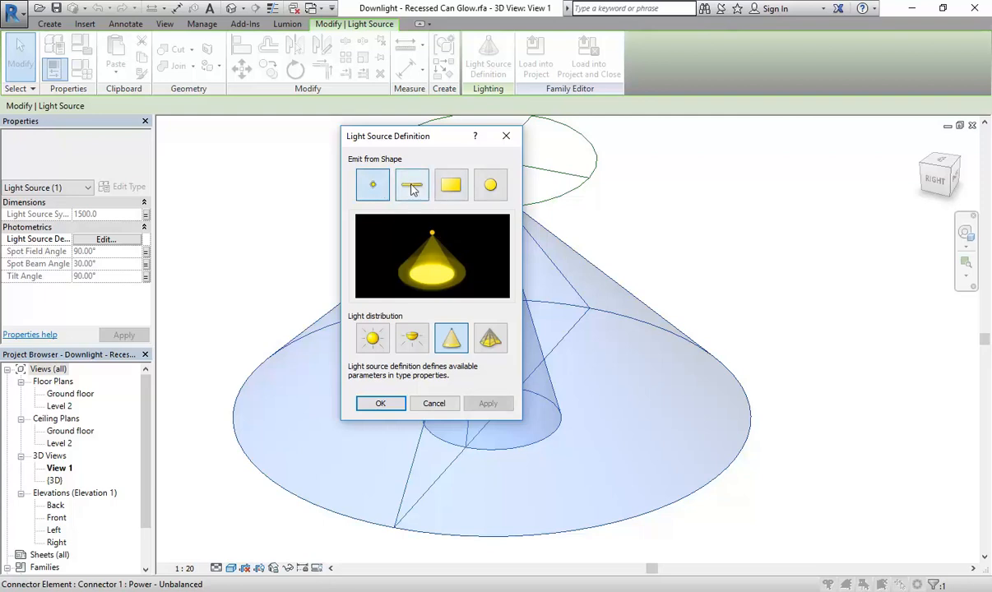
{"action": "left_click", "coordinate": [412, 191]}
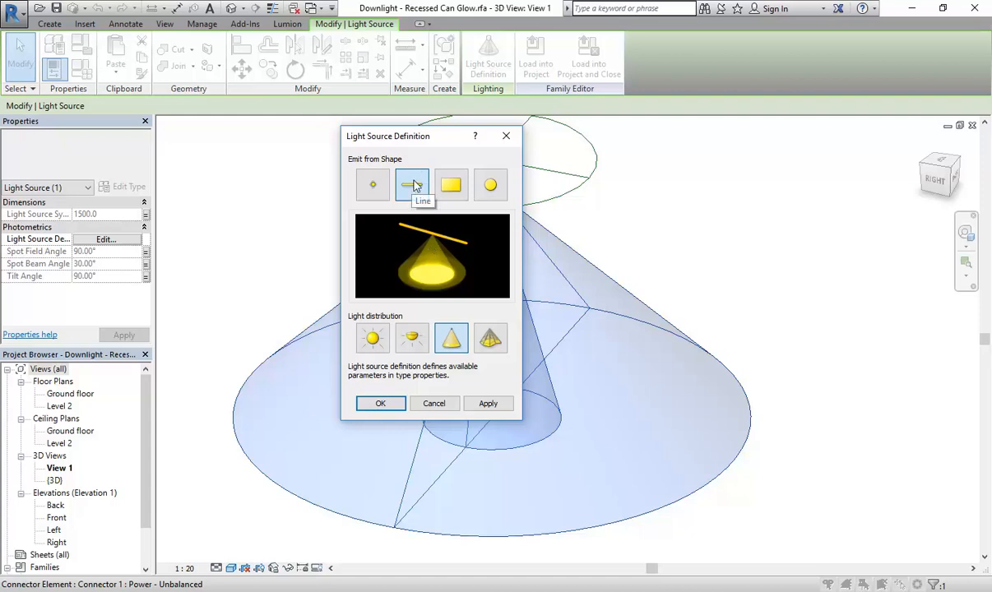
{"action": "left_click", "coordinate": [374, 187]}
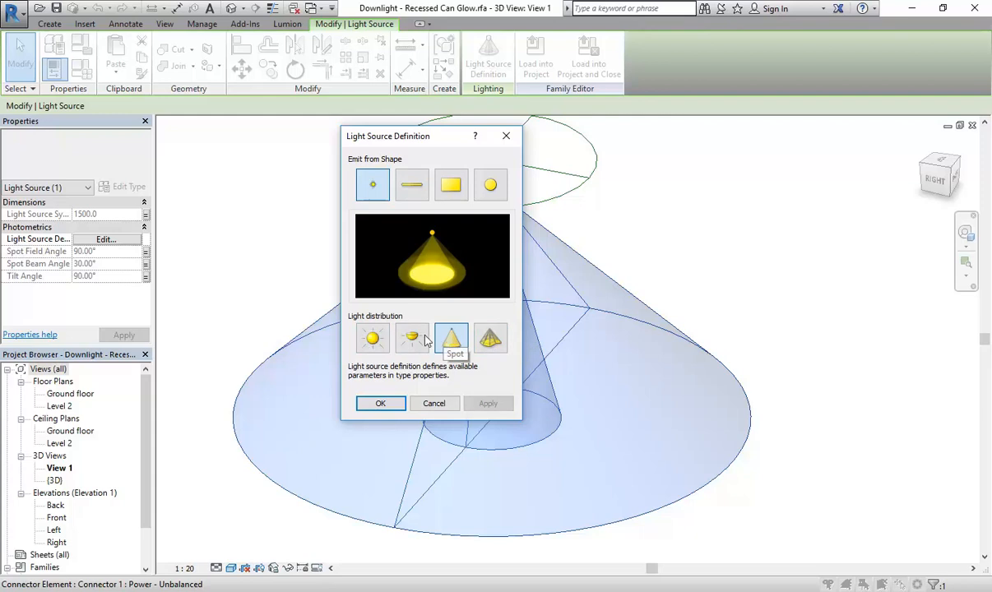
Compare the Spherical, Hemispherical and Spot light distributions, apply Hemispherical to the point light source and inspect its shape
{"action": "left_click", "coordinate": [374, 340]}
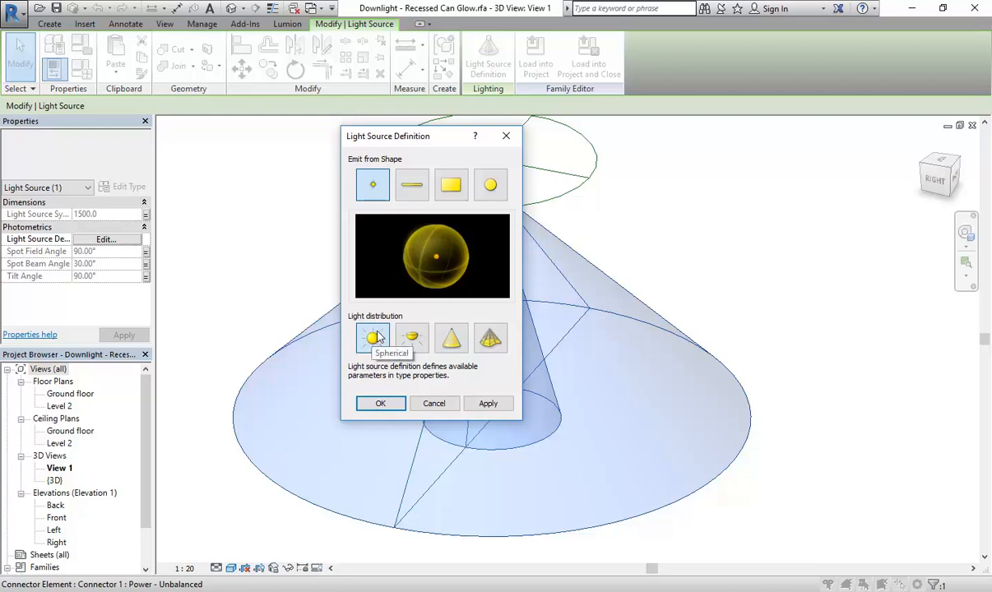
{"action": "left_click", "coordinate": [411, 339]}
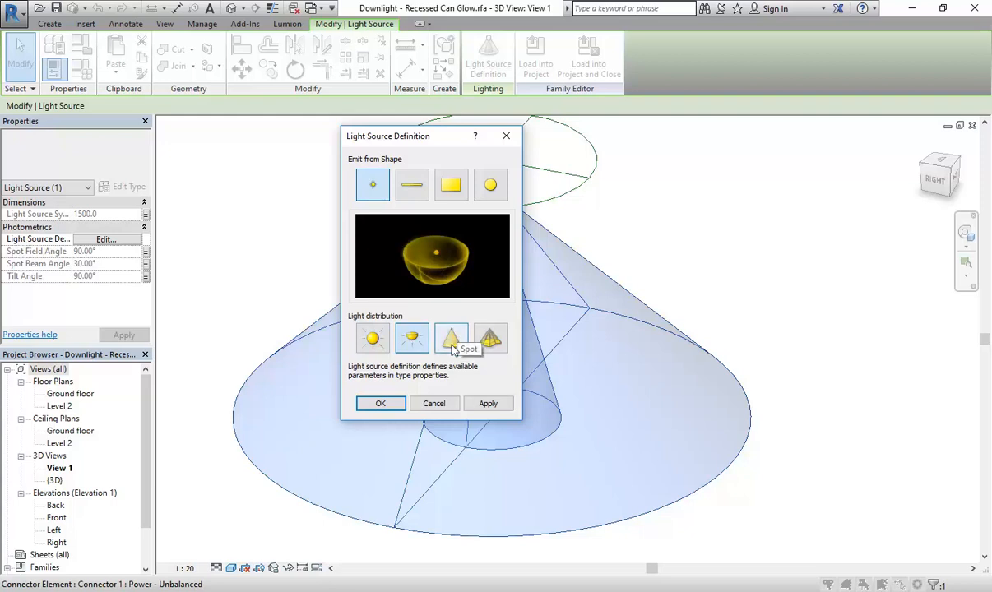
{"action": "left_click", "coordinate": [447, 337]}
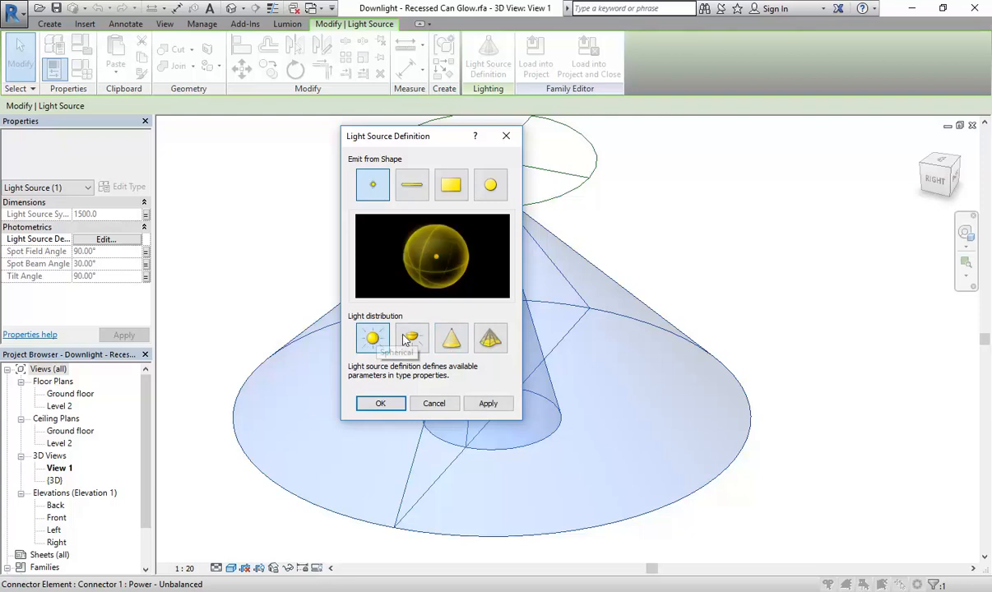
{"action": "left_click", "coordinate": [405, 337]}
{"action": "left_click", "coordinate": [381, 403]}
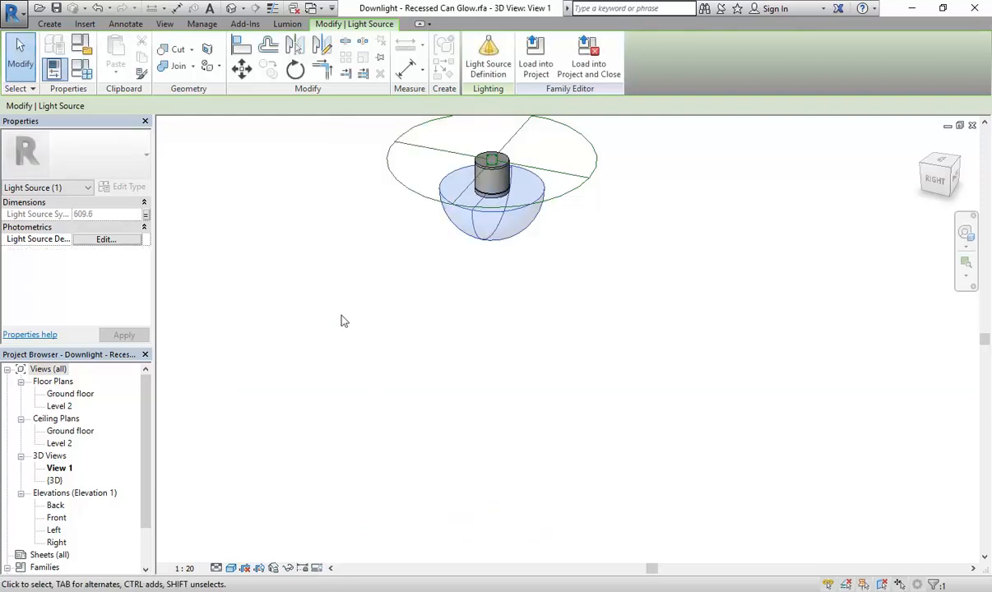
{"action": "scroll", "coordinate": [459, 272], "scroll_direction": "down", "scroll_amount": 1}
{"action": "middle_click_drag", "start_coordinate": [500, 222], "coordinate": [482, 257]}
{"action": "scroll", "coordinate": [483, 258], "scroll_direction": "up", "scroll_amount": 5}
{"action": "middle_click_drag", "start_coordinate": [426, 302], "coordinate": [568, 333]}
{"action": "scroll", "coordinate": [516, 314], "scroll_direction": "up", "scroll_amount": 2}
{"action": "scroll", "coordinate": [408, 305], "scroll_direction": "up", "scroll_amount": 1}
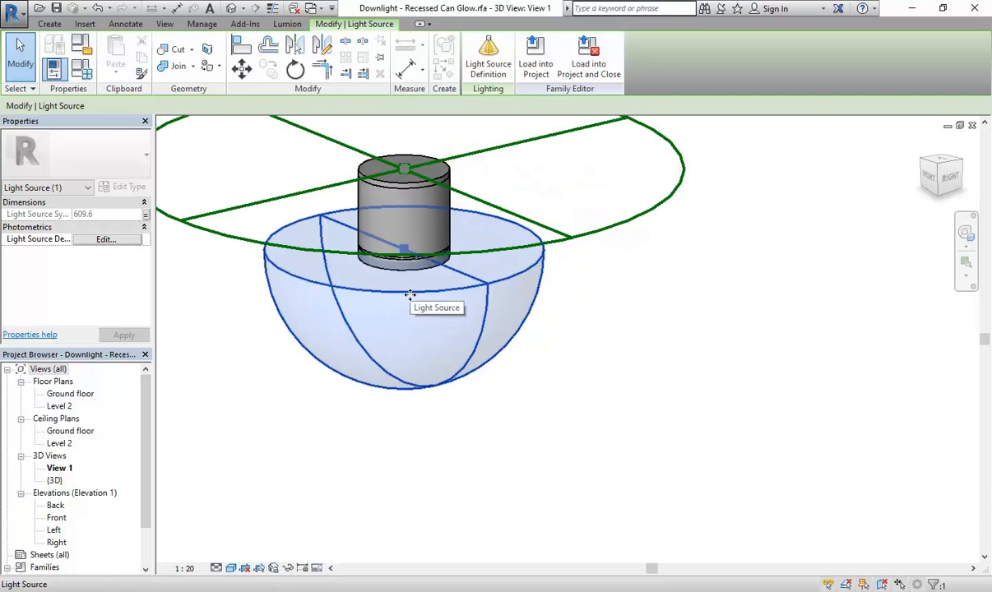
Set the light source's distribution back to Spot and inspect the tilted cone
{"action": "left_click", "coordinate": [488, 53]}
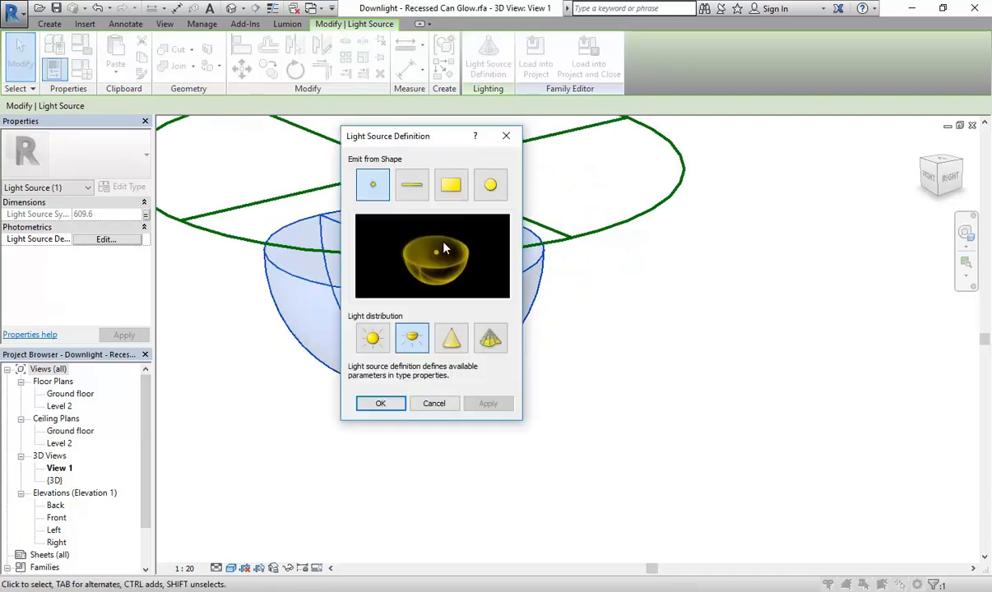
{"action": "left_click", "coordinate": [450, 338]}
{"action": "left_click", "coordinate": [380, 404]}
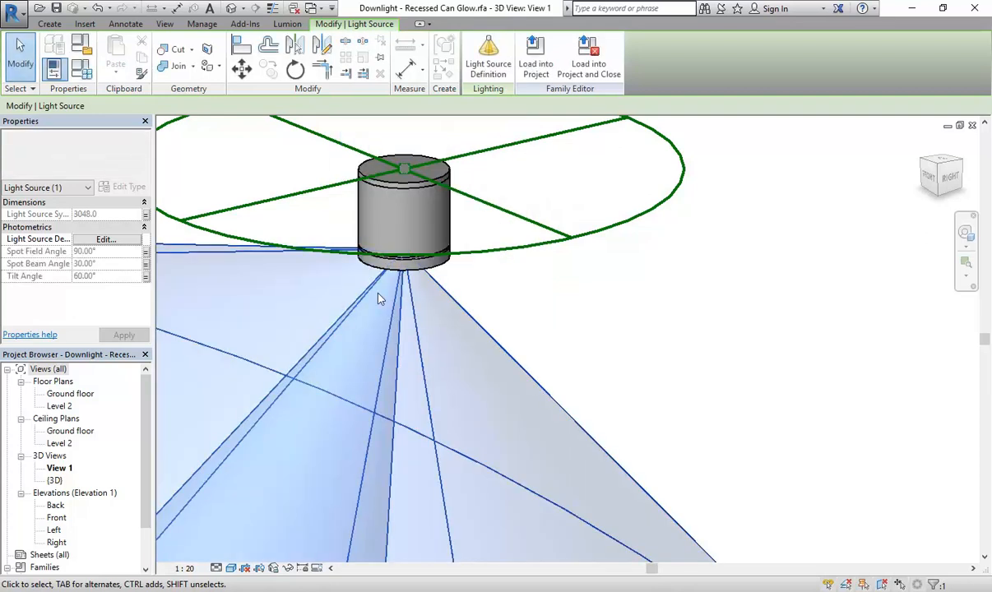
{"action": "middle_click_drag", "start_coordinate": [381, 289], "coordinate": [550, 281]}
{"action": "scroll", "coordinate": [550, 281], "scroll_direction": "down", "scroll_amount": 3}
{"action": "middle_click_drag", "start_coordinate": [458, 332], "coordinate": [598, 388], "text": "shift"}
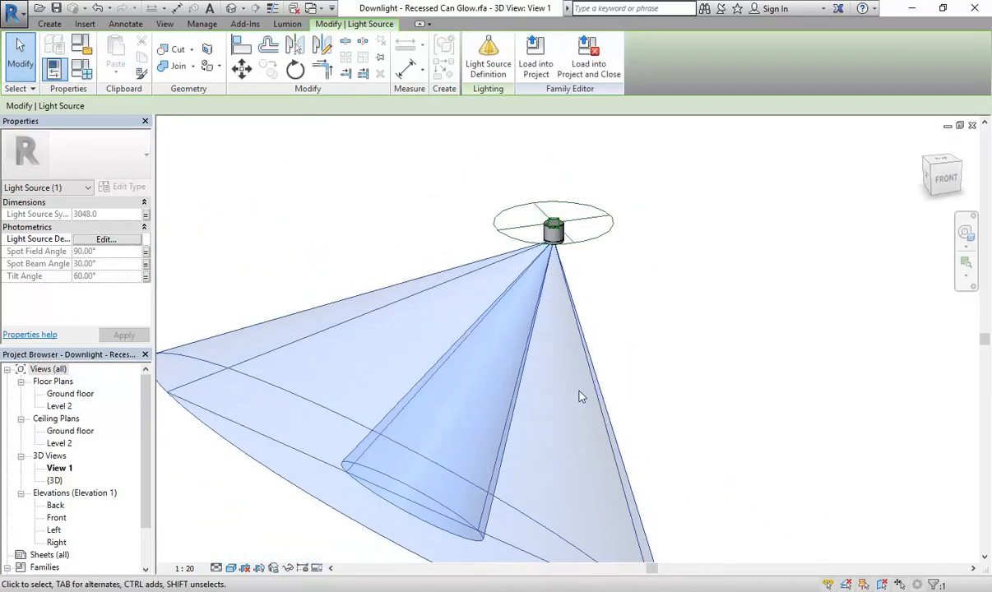
Set the Tilt Angle of the Fluorescent - 277V family type to 90°
{"action": "left_click", "coordinate": [400, 204]}
{"action": "scroll", "coordinate": [425, 230], "scroll_direction": "down", "scroll_amount": 2}
{"action": "middle_click_drag", "start_coordinate": [515, 385], "coordinate": [489, 410], "text": "shift"}
{"action": "middle_click_drag", "start_coordinate": [457, 351], "coordinate": [474, 352]}
{"action": "scroll", "coordinate": [474, 356], "scroll_direction": "up", "scroll_amount": 2}
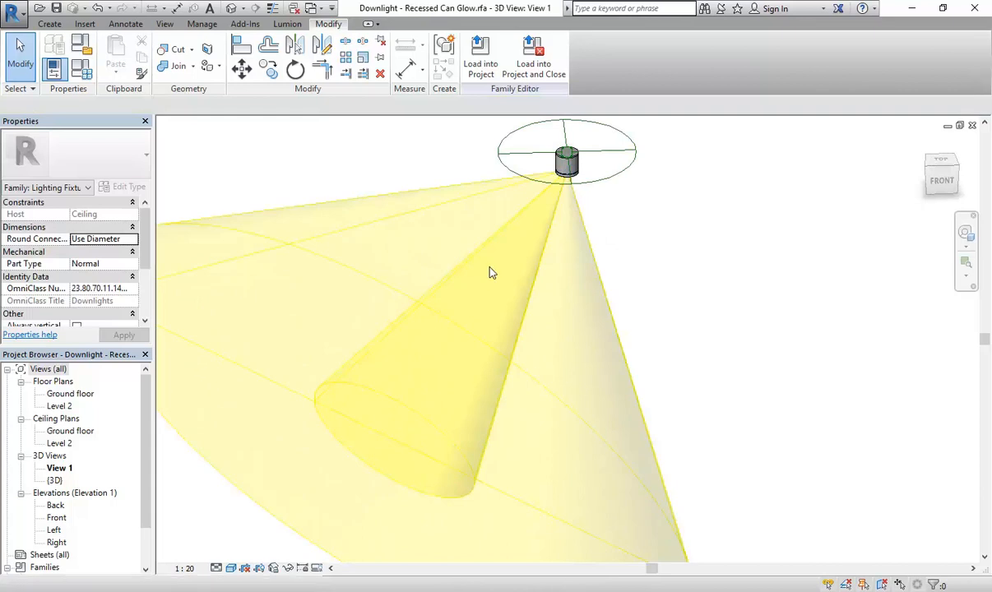
{"action": "middle_click_drag", "start_coordinate": [369, 206], "coordinate": [385, 223]}
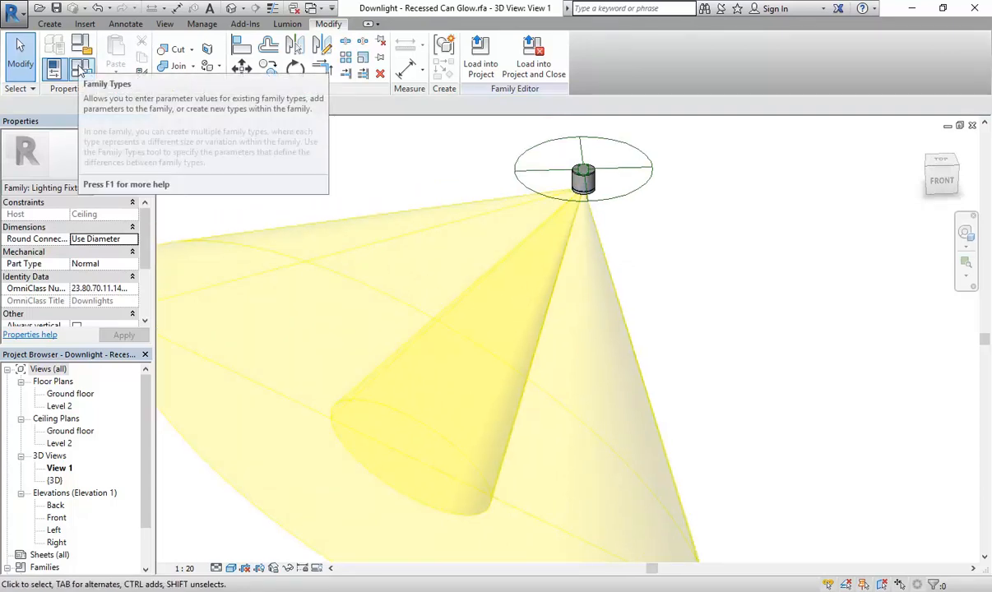
{"action": "left_click", "coordinate": [79, 69]}
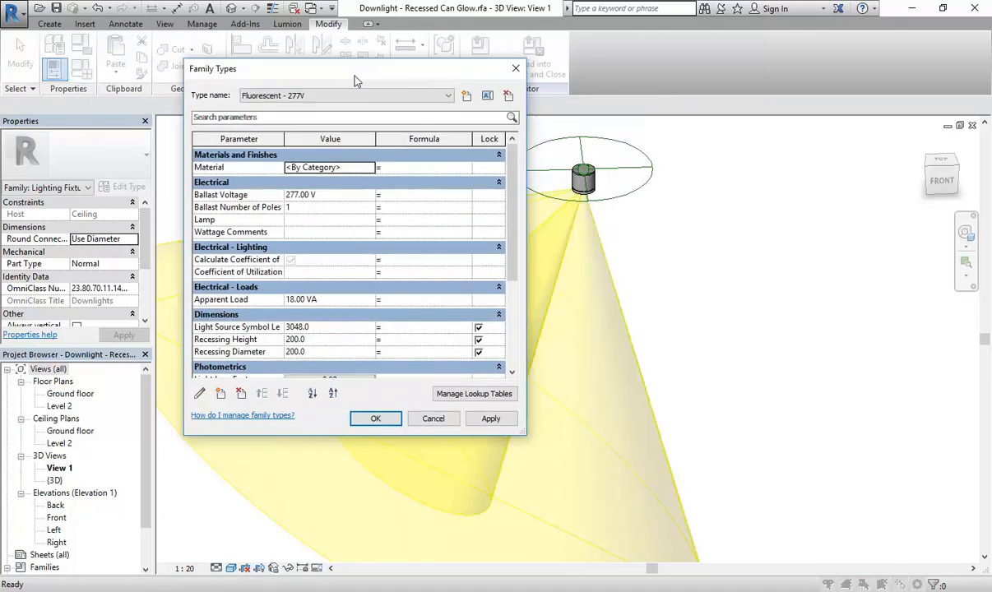
{"action": "scroll", "coordinate": [333, 282], "scroll_direction": "down", "scroll_amount": 5}
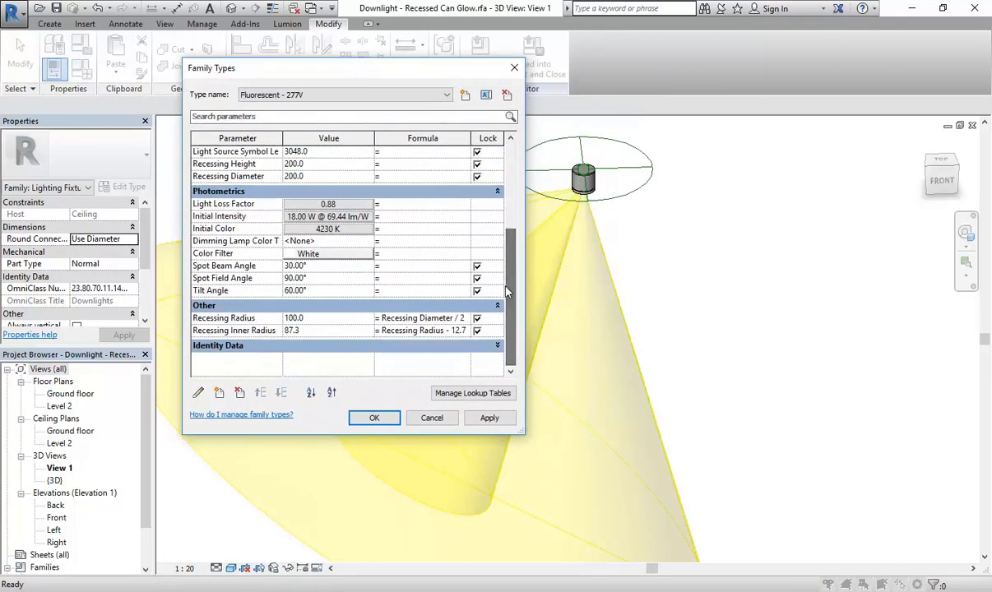
{"action": "left_click", "coordinate": [333, 291]}
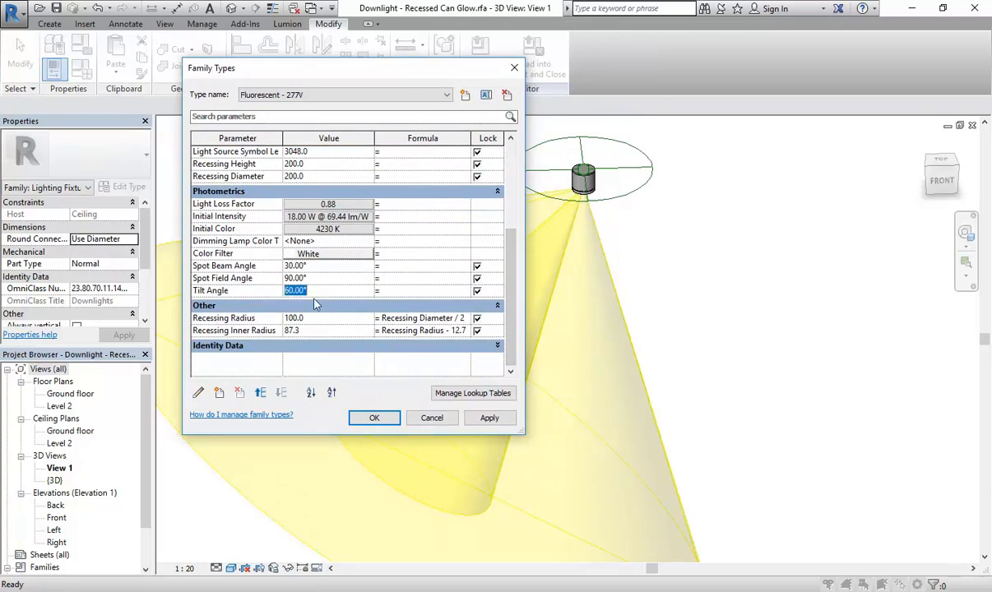
{"action": "left_click_drag", "start_coordinate": [291, 293], "coordinate": [261, 284]}
{"action": "type", "text": "9"}
{"action": "left_click", "coordinate": [375, 418]}
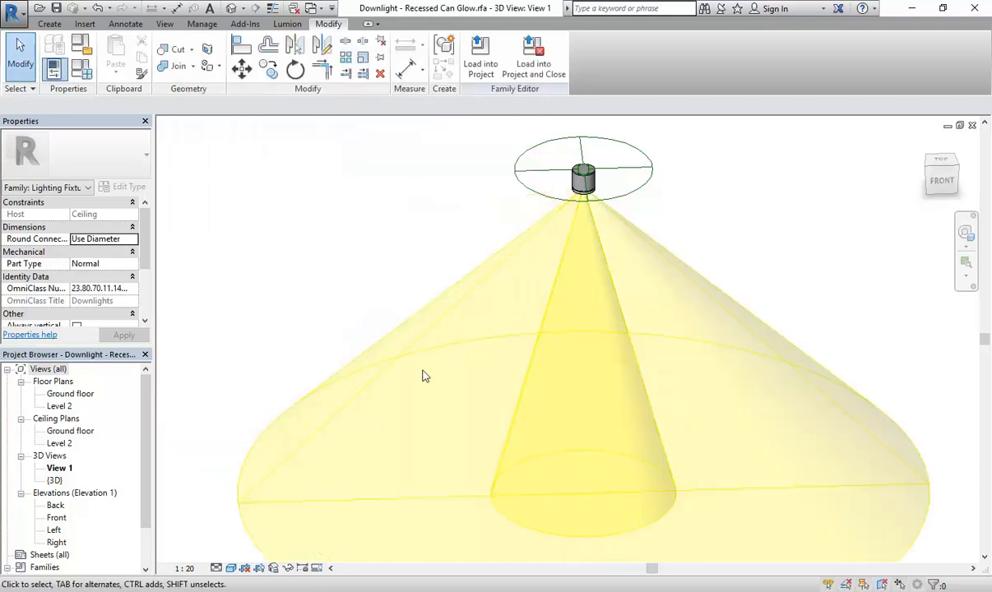
Examine the inner beam cone and outer field cone of the light source from several angles, along with its photometric angles
{"action": "middle_click_drag", "start_coordinate": [509, 385], "coordinate": [445, 323]}
{"action": "middle_click_drag", "start_coordinate": [445, 411], "coordinate": [416, 461]}
{"action": "left_click", "coordinate": [413, 436]}
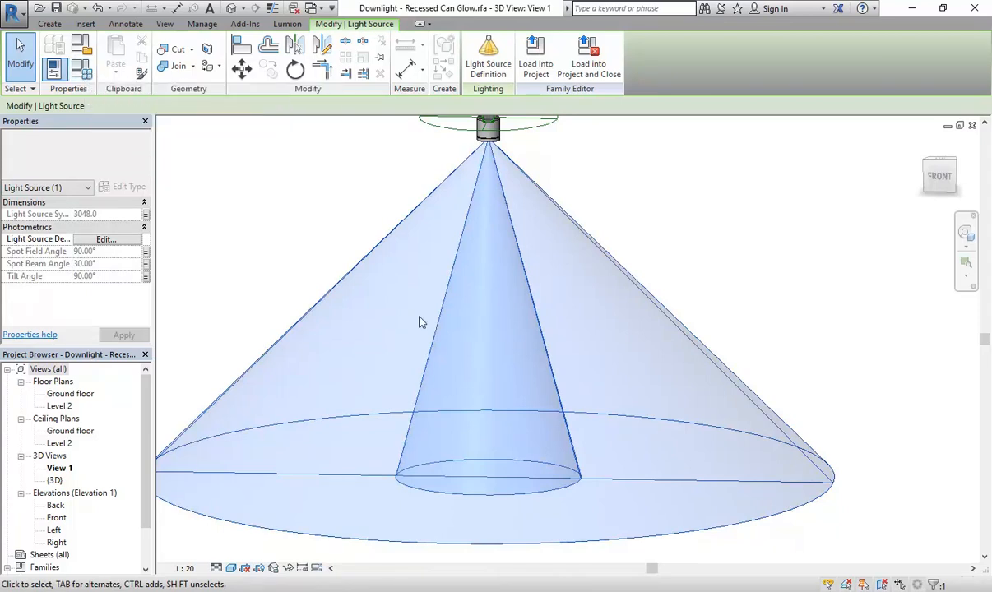
{"action": "middle_click_drag", "start_coordinate": [435, 300], "coordinate": [496, 275]}
{"action": "scroll", "coordinate": [498, 268], "scroll_direction": "down", "scroll_amount": 1}
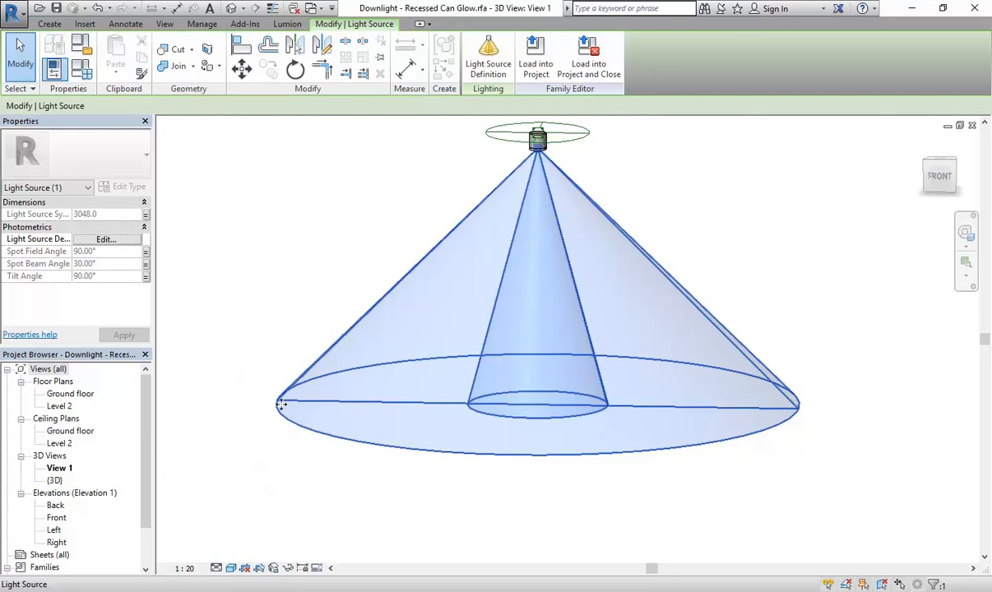
{"action": "middle_click_drag", "start_coordinate": [280, 404], "coordinate": [212, 427]}
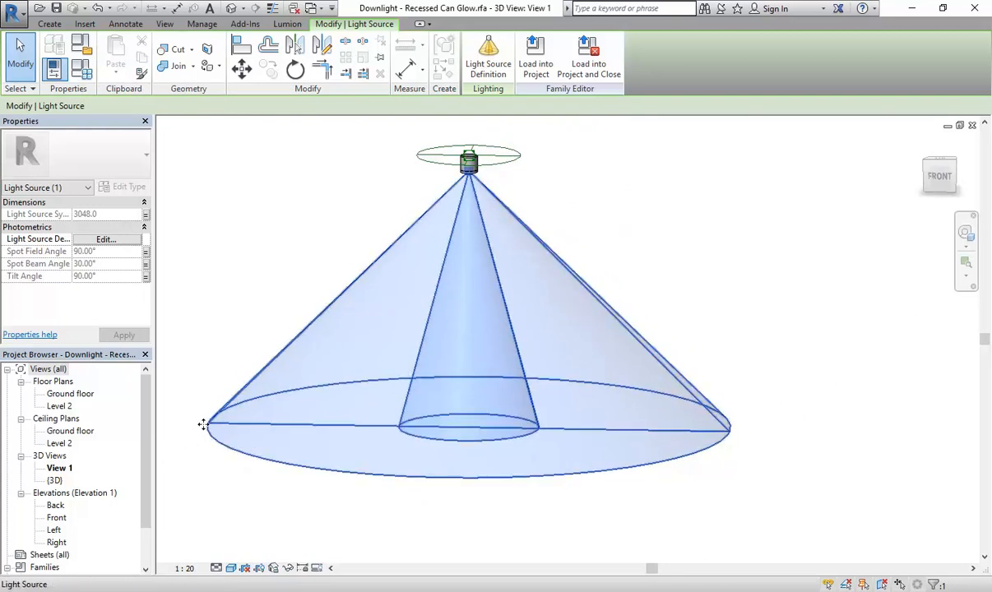
{"action": "middle_click_drag", "start_coordinate": [321, 358], "coordinate": [275, 348], "text": "shift"}
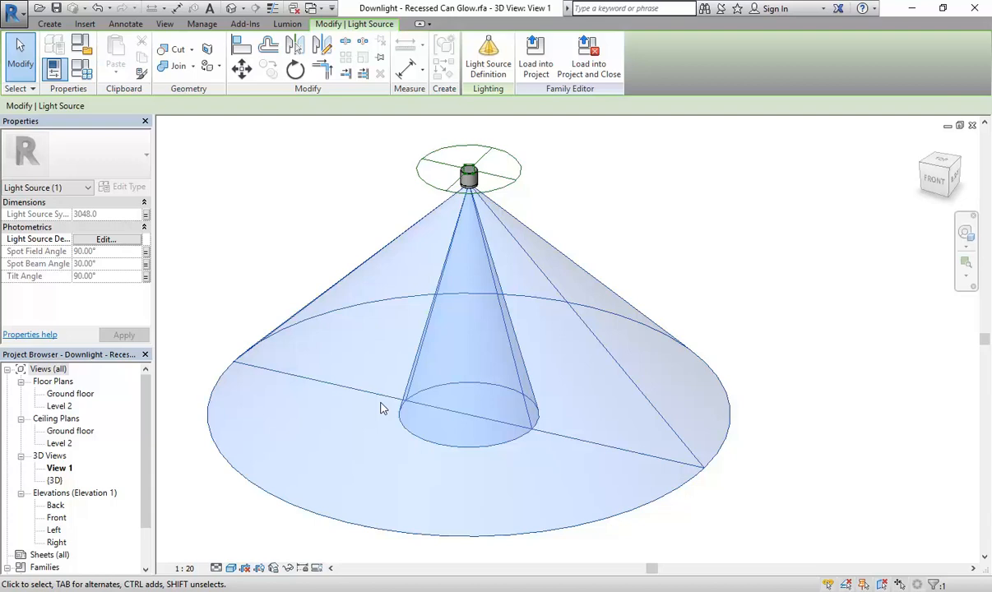
{"action": "middle_click_drag", "start_coordinate": [338, 365], "coordinate": [394, 345]}
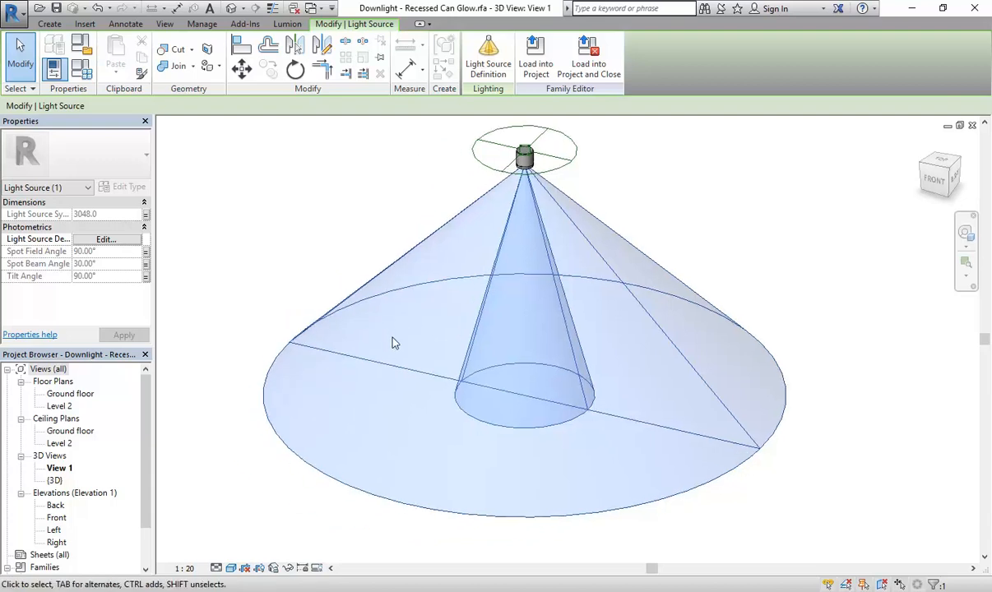
{"action": "middle_click_drag", "start_coordinate": [465, 249], "coordinate": [444, 266]}
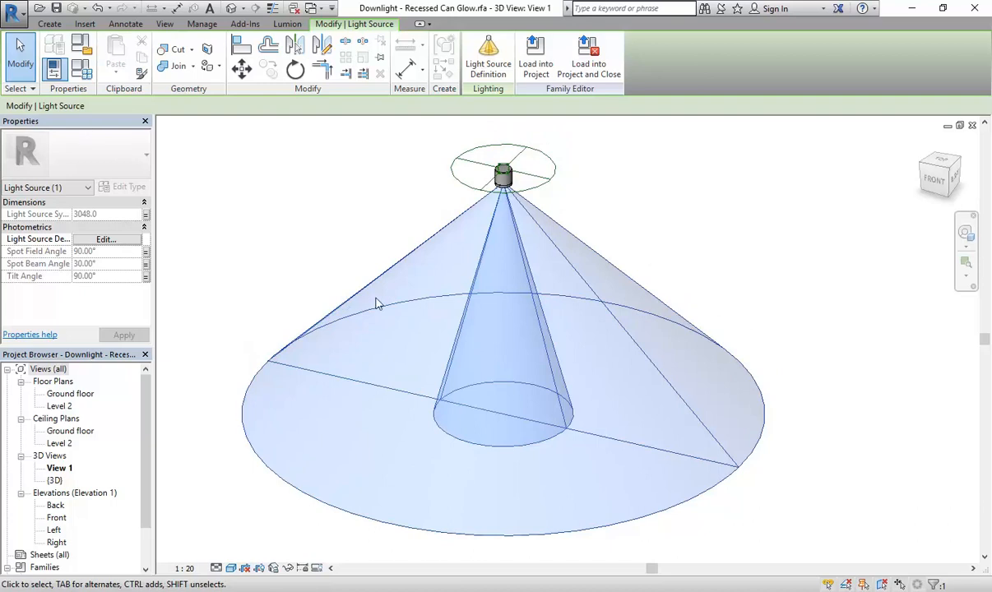
Close the downlight family without saving its changes and return to the Hub project
{"action": "left_click", "coordinate": [11, 11]}
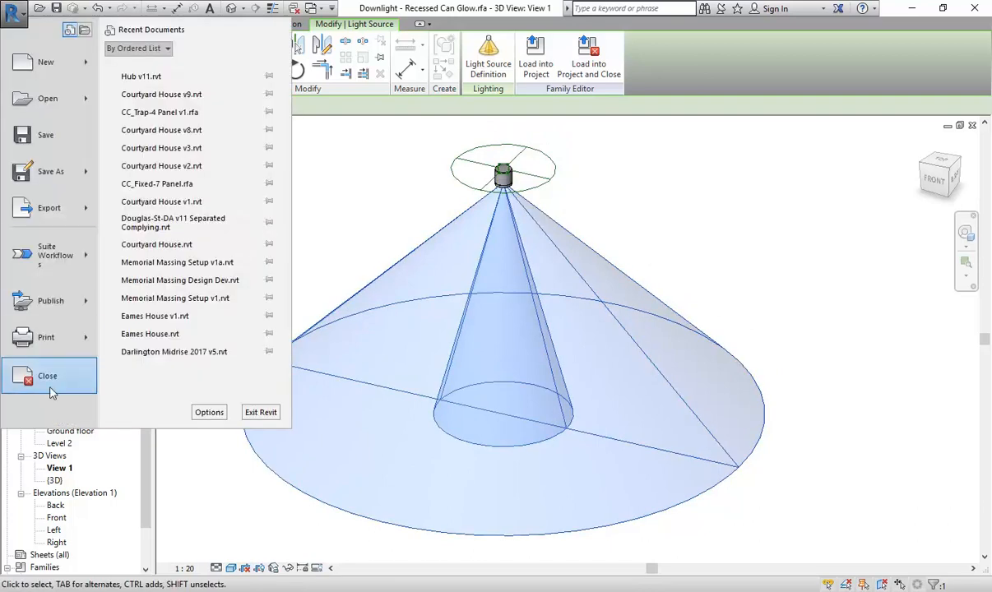
{"action": "left_click", "coordinate": [415, 325]}
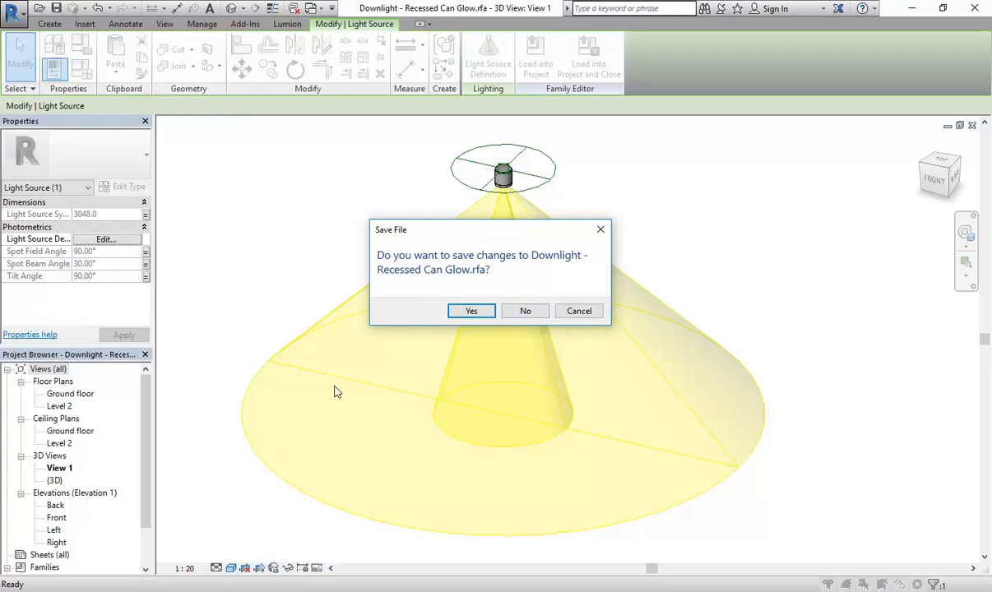
{"action": "left_click", "coordinate": [526, 311]}
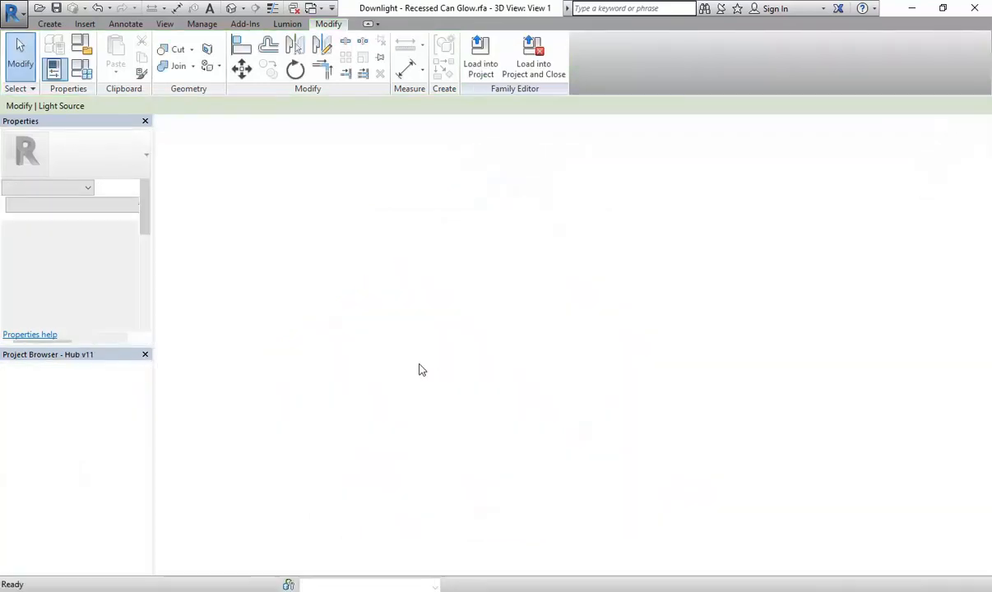
Set the 80mm Incandescent - 120V downlight type's Spot Field Angle to 40° and Spot Beam Angle to 39°
{"action": "left_click", "coordinate": [477, 327]}
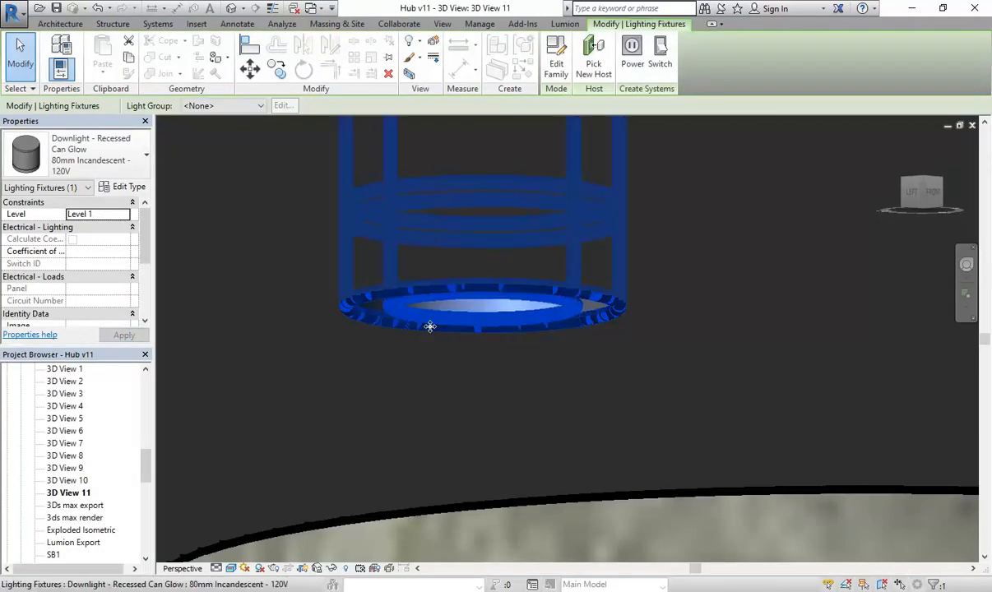
{"action": "left_click", "coordinate": [120, 187]}
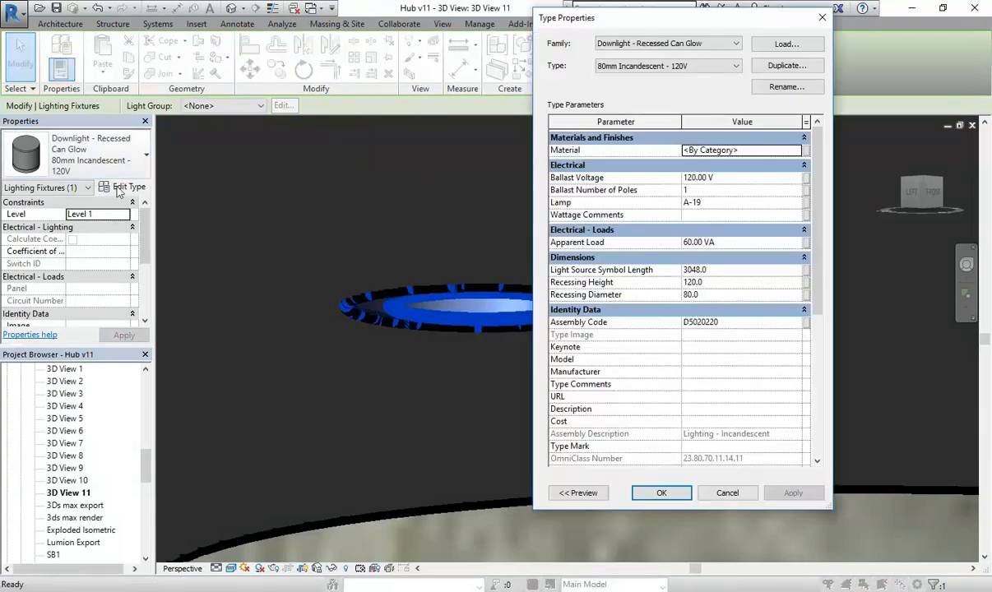
{"action": "left_click_drag", "start_coordinate": [646, 17], "coordinate": [246, 11]}
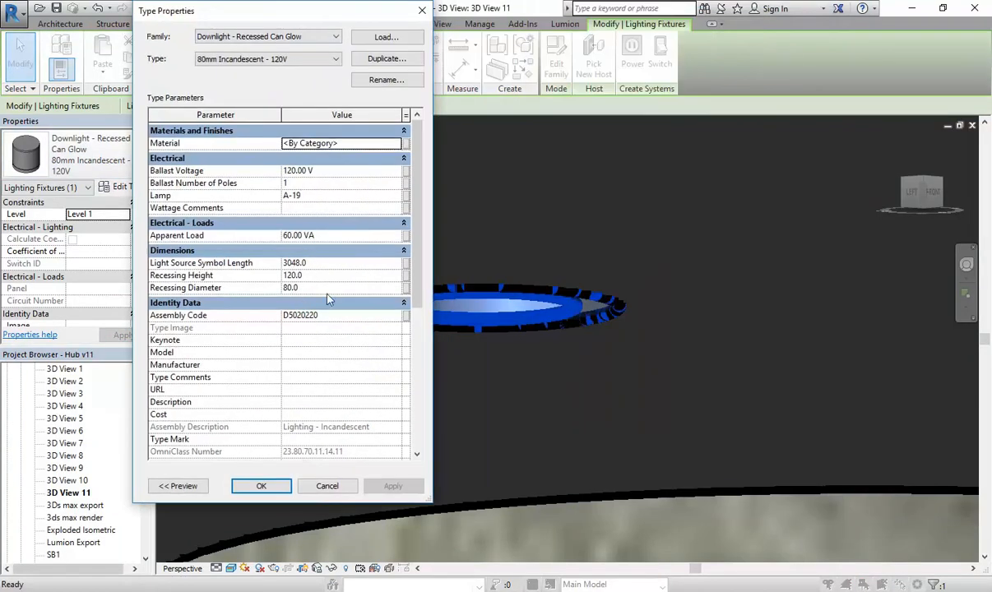
{"action": "scroll", "coordinate": [329, 304], "scroll_direction": "down", "scroll_amount": 5}
{"action": "left_click", "coordinate": [308, 292]}
{"action": "left_click", "coordinate": [309, 303]}
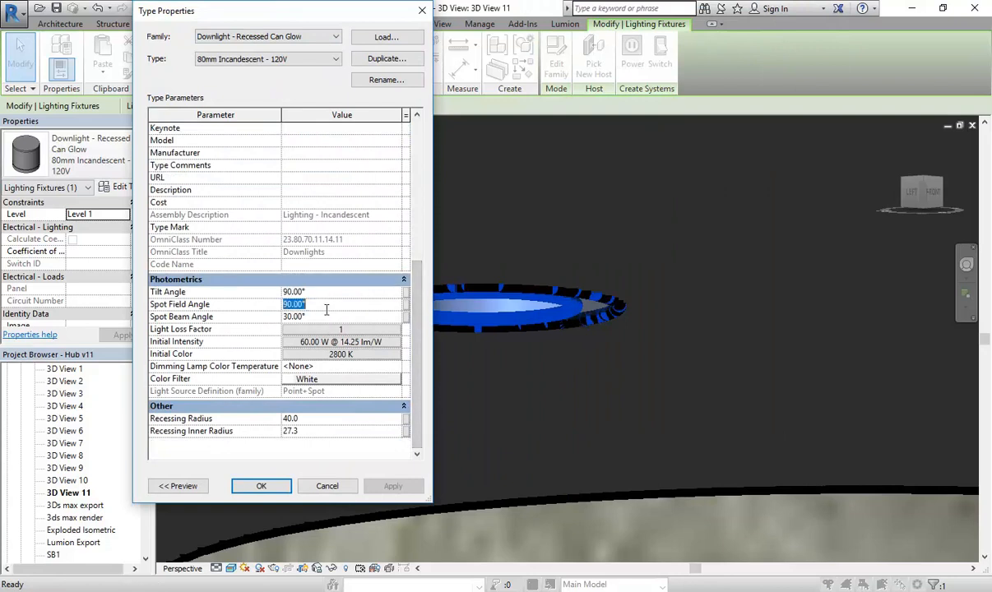
{"action": "left_click", "coordinate": [157, 316]}
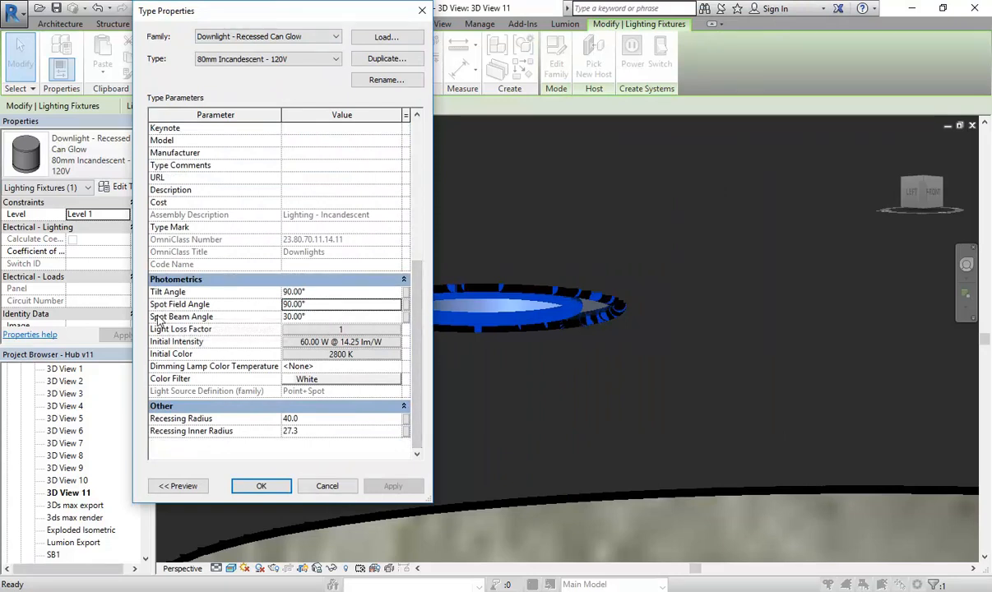
{"action": "left_click", "coordinate": [296, 317]}
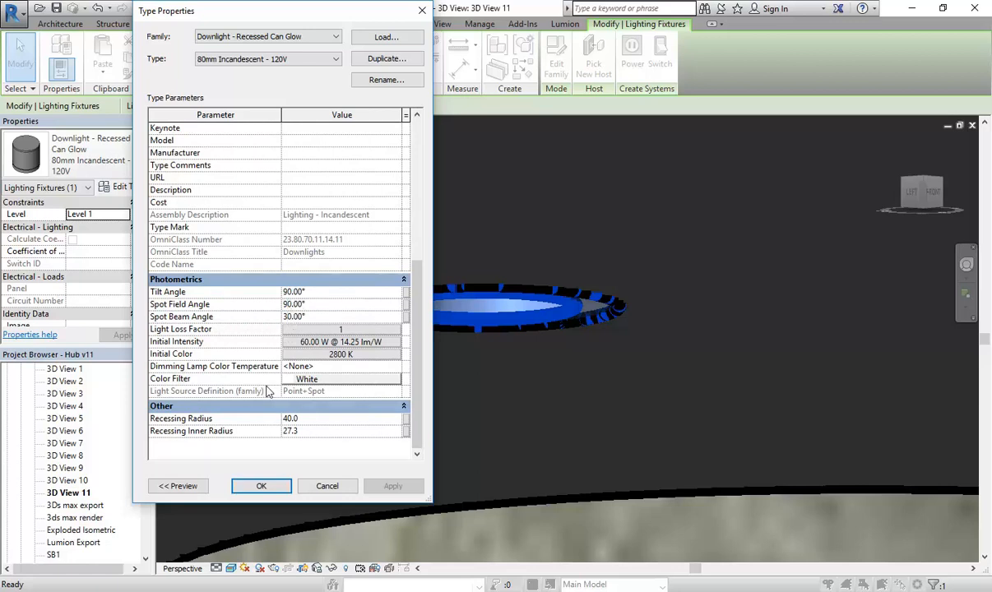
{"action": "left_click_drag", "start_coordinate": [289, 304], "coordinate": [260, 292]}
{"action": "type", "text": "4"}
{"action": "key", "text": "Tab"}
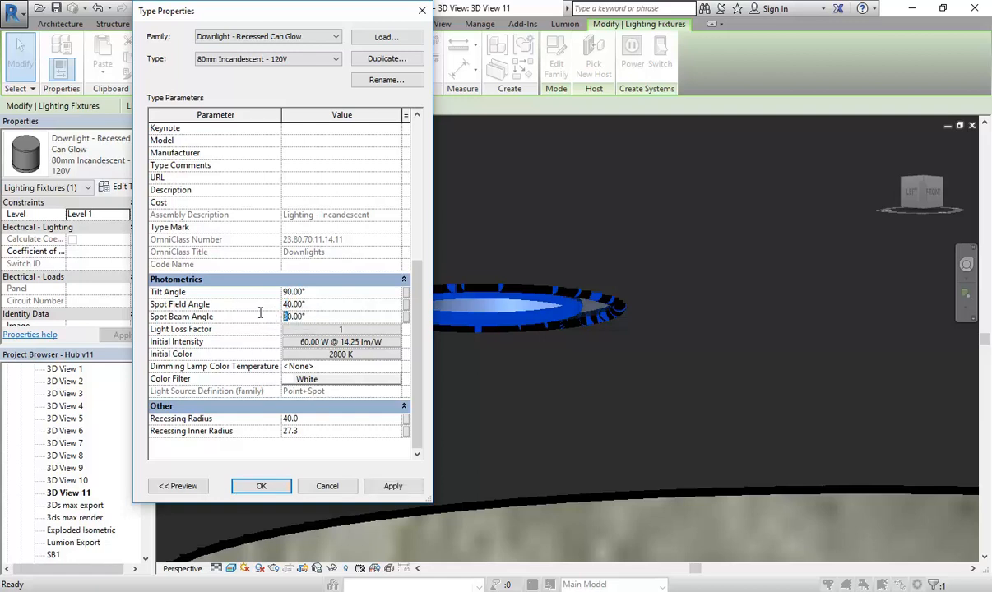
{"action": "type", "text": "39"}
{"action": "key", "text": "Return"}
{"action": "left_click", "coordinate": [271, 486]}
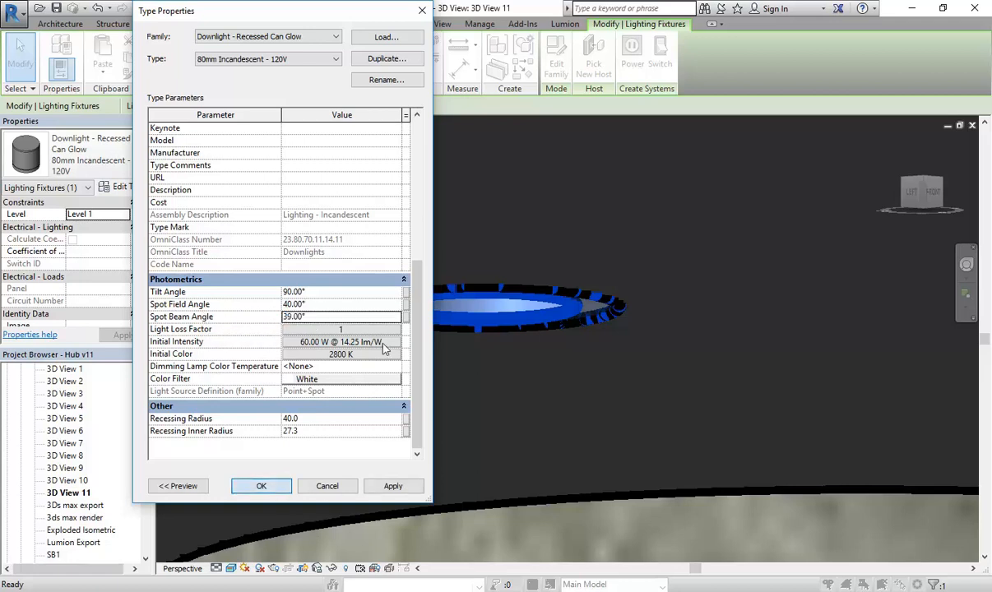
Render the whole 3D View 11 at Draft quality with the Interior: Artificial only lighting scheme
{"action": "scroll", "coordinate": [383, 346], "scroll_direction": "down", "scroll_amount": 5}
{"action": "scroll", "coordinate": [384, 342], "scroll_direction": "down", "scroll_amount": 8}
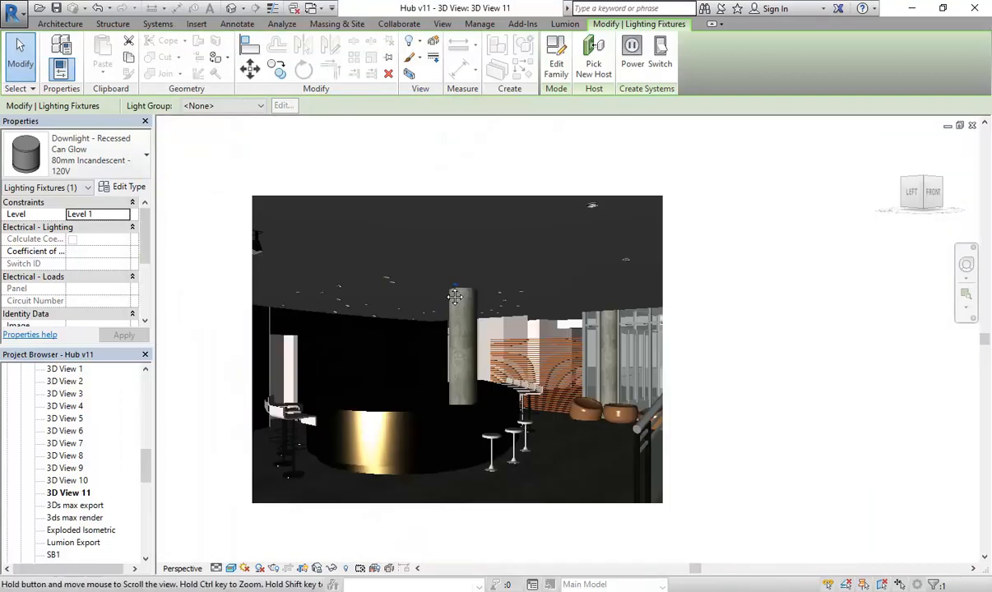
{"action": "scroll", "coordinate": [439, 334], "scroll_direction": "up", "scroll_amount": 1}
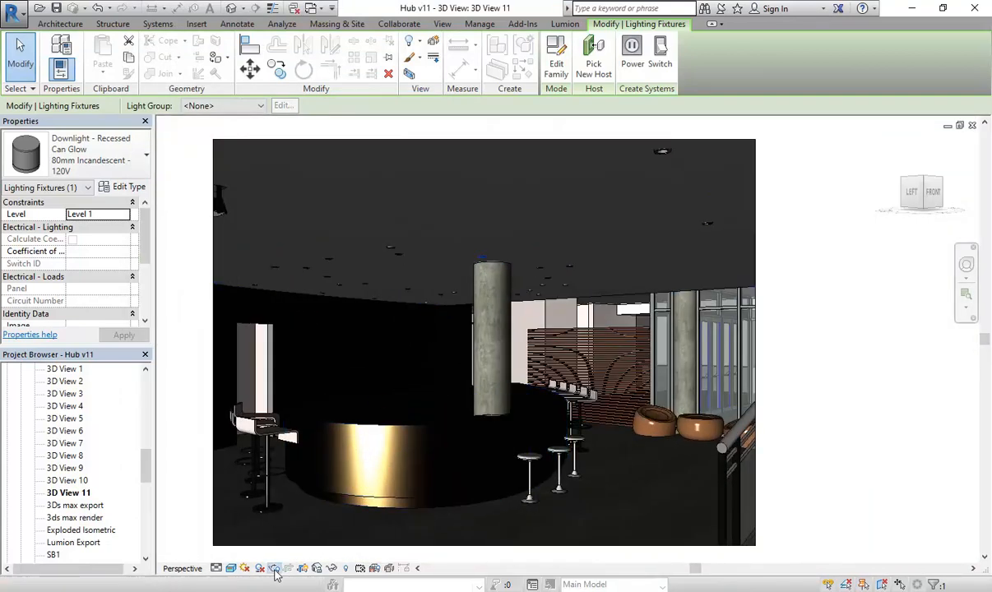
{"action": "left_click", "coordinate": [274, 569]}
{"action": "left_click", "coordinate": [152, 216]}
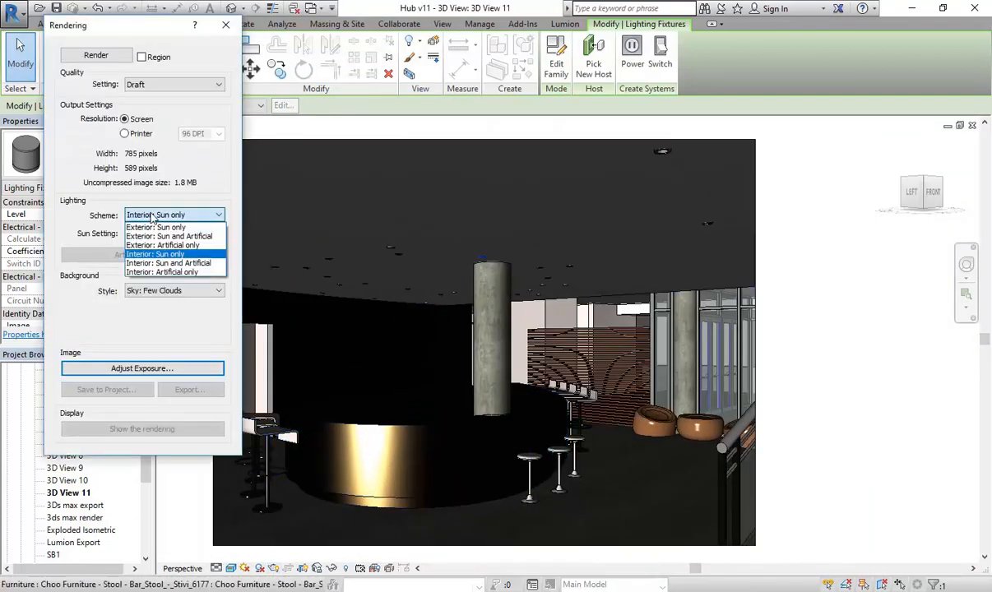
{"action": "left_click", "coordinate": [156, 273]}
{"action": "left_click", "coordinate": [95, 54]}
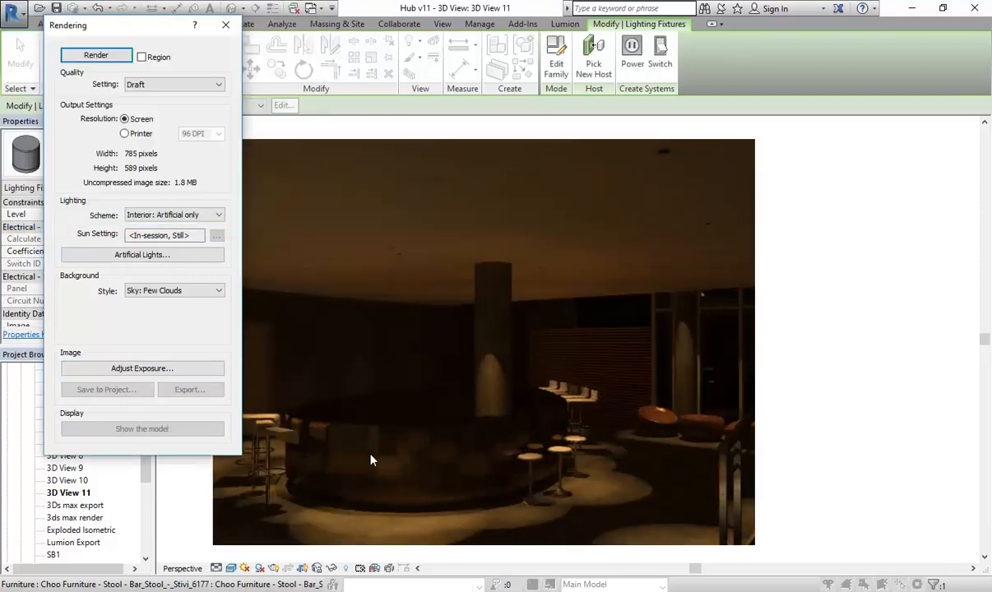
Brighten the rendered image by lowering its Exposure Value to 6.36 and close the rendering
{"action": "left_click", "coordinate": [169, 368]}
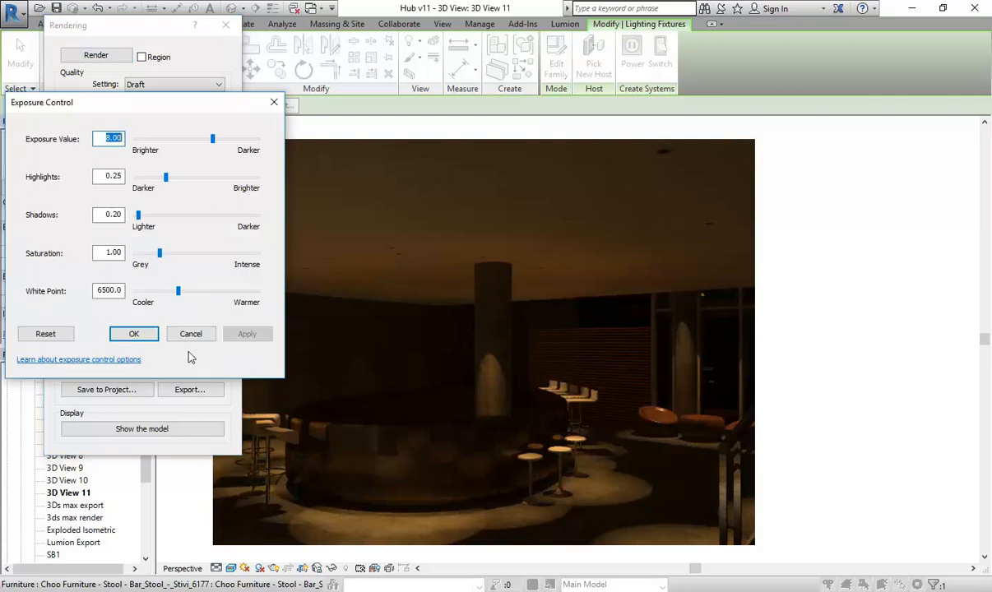
{"action": "left_click", "coordinate": [212, 141]}
{"action": "left_click_drag", "start_coordinate": [211, 143], "coordinate": [204, 140]}
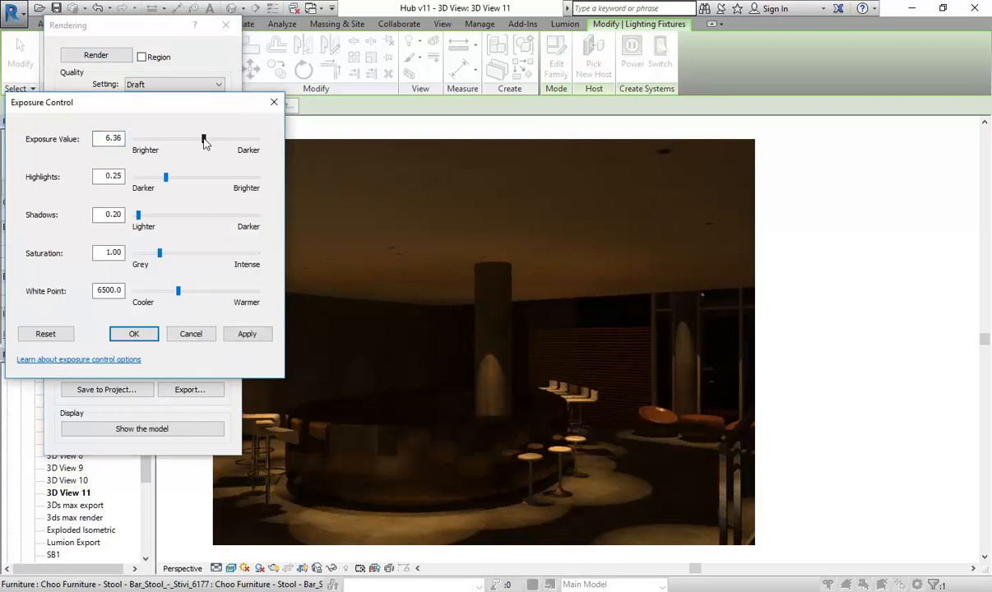
{"action": "left_click", "coordinate": [247, 334]}
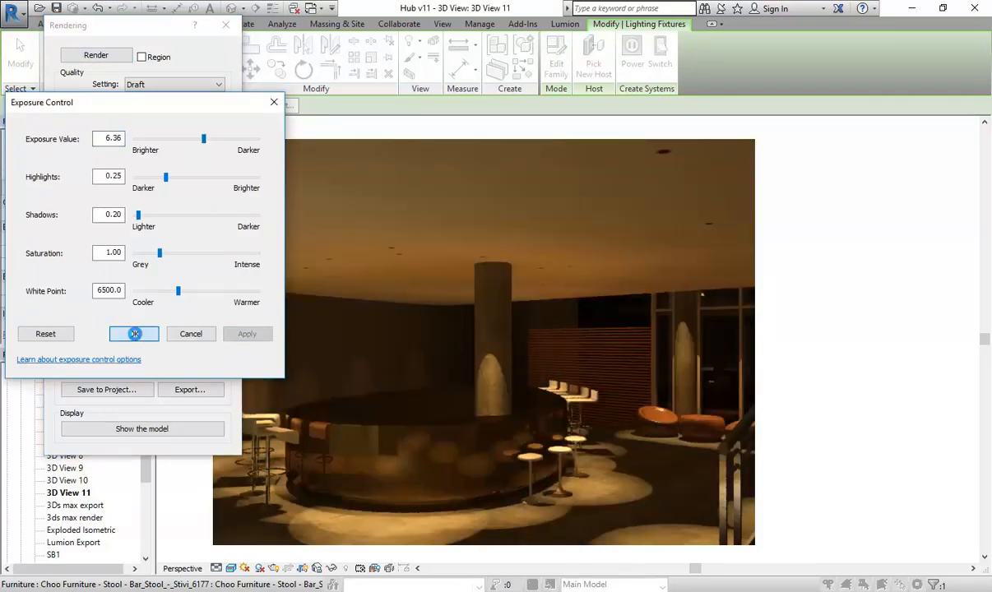
{"action": "left_click", "coordinate": [134, 333]}
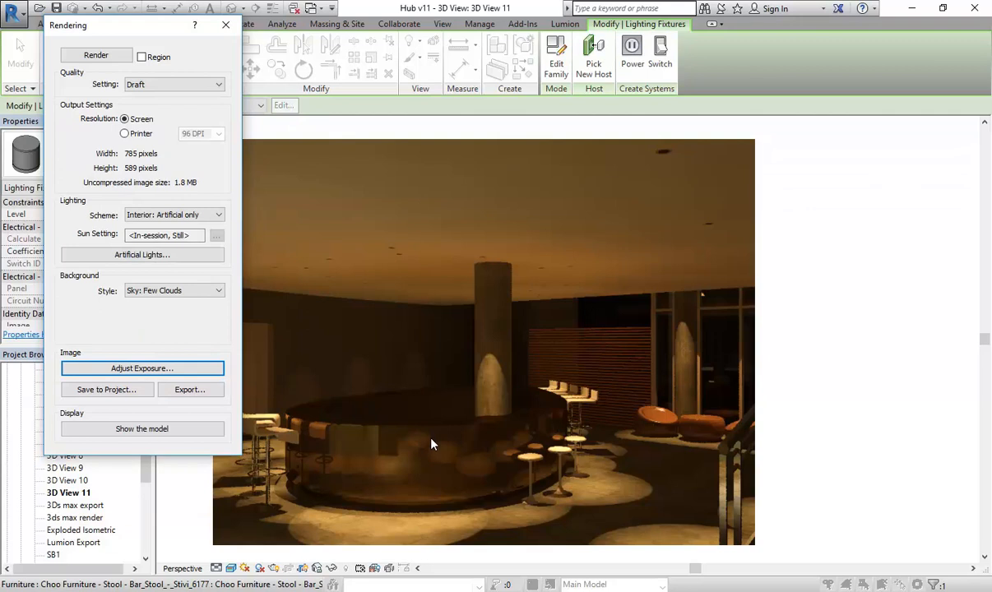
{"action": "left_click", "coordinate": [226, 25]}
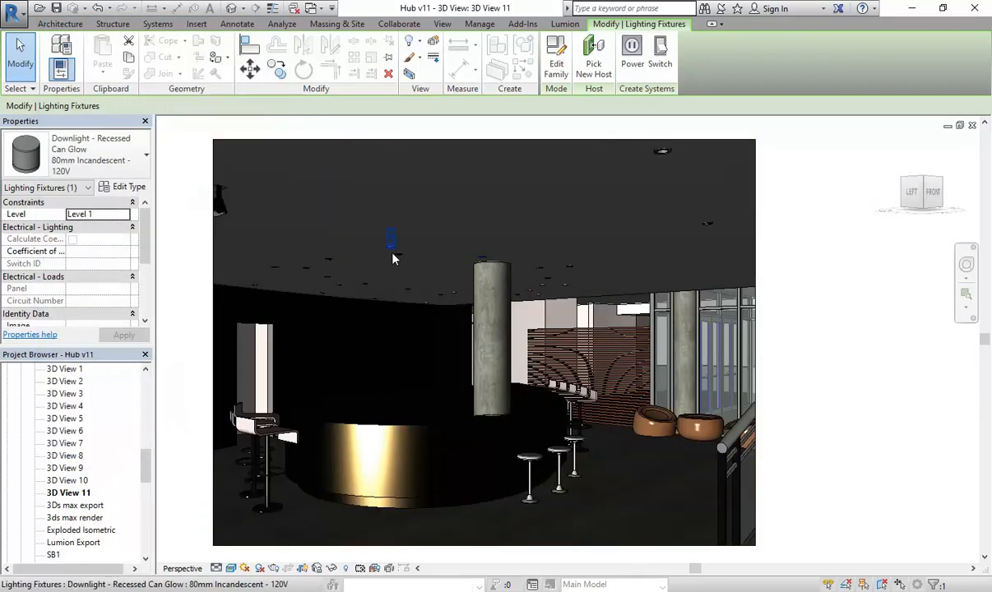
Set the 80mm Incandescent - 120V downlight type's Spot Beam Angle to 30° and Spot Field Angle to 80°
{"action": "left_click", "coordinate": [123, 186]}
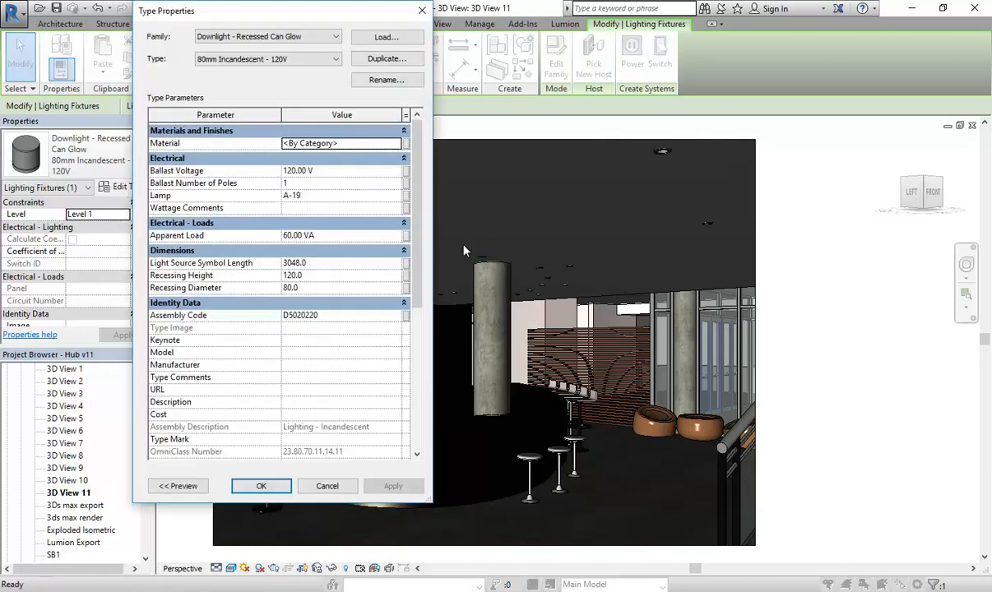
{"action": "scroll", "coordinate": [391, 334], "scroll_direction": "down", "scroll_amount": 5}
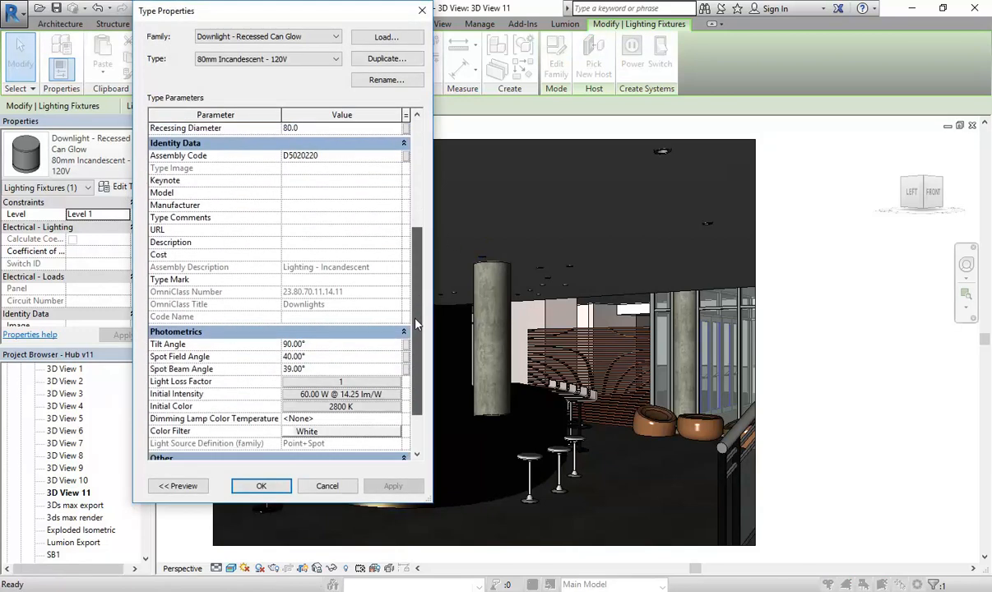
{"action": "left_click", "coordinate": [313, 356]}
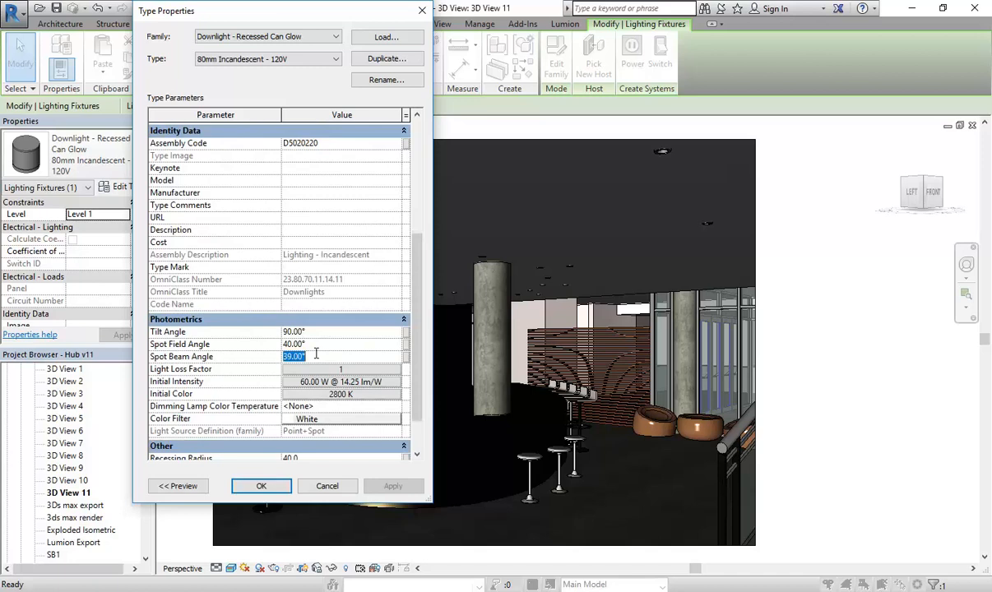
{"action": "type", "text": "30"}
{"action": "left_click", "coordinate": [317, 344]}
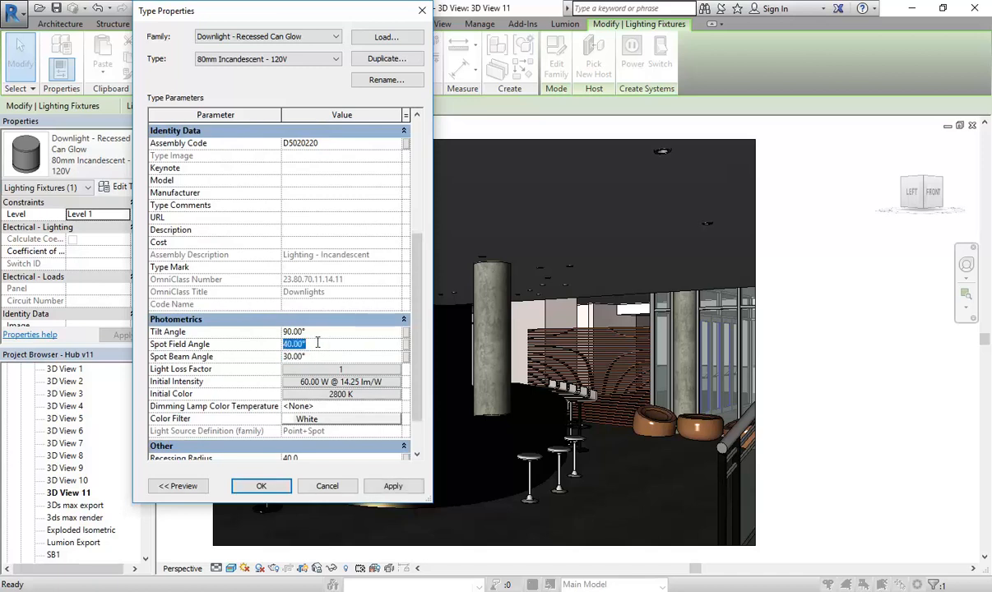
{"action": "type", "text": "80"}
{"action": "left_click", "coordinate": [321, 357]}
{"action": "left_click", "coordinate": [261, 487]}
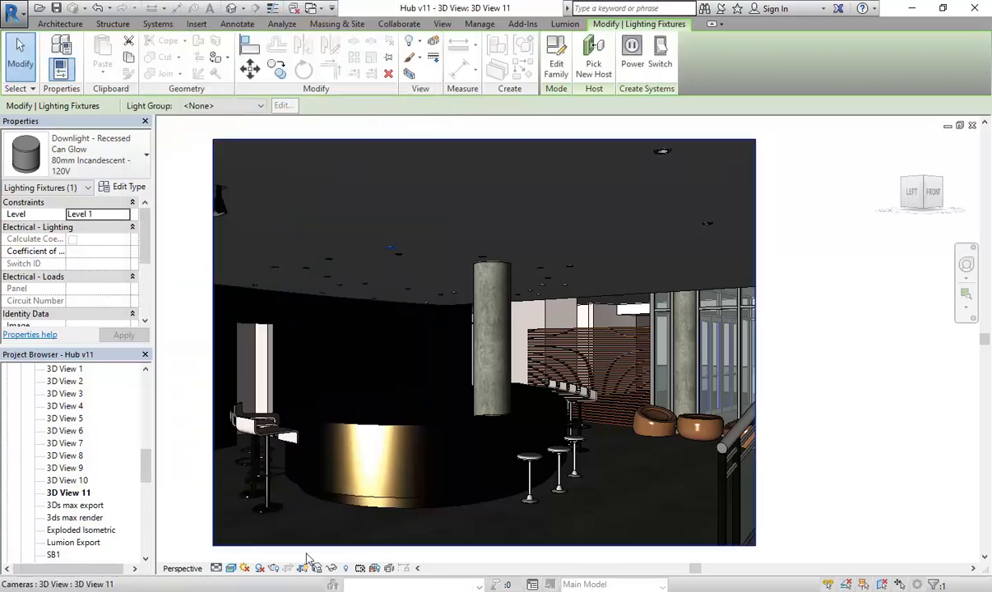
Render 3D View 11 again at Draft quality with the Interior: Artificial only scheme and close the rendering
{"action": "left_click", "coordinate": [273, 568]}
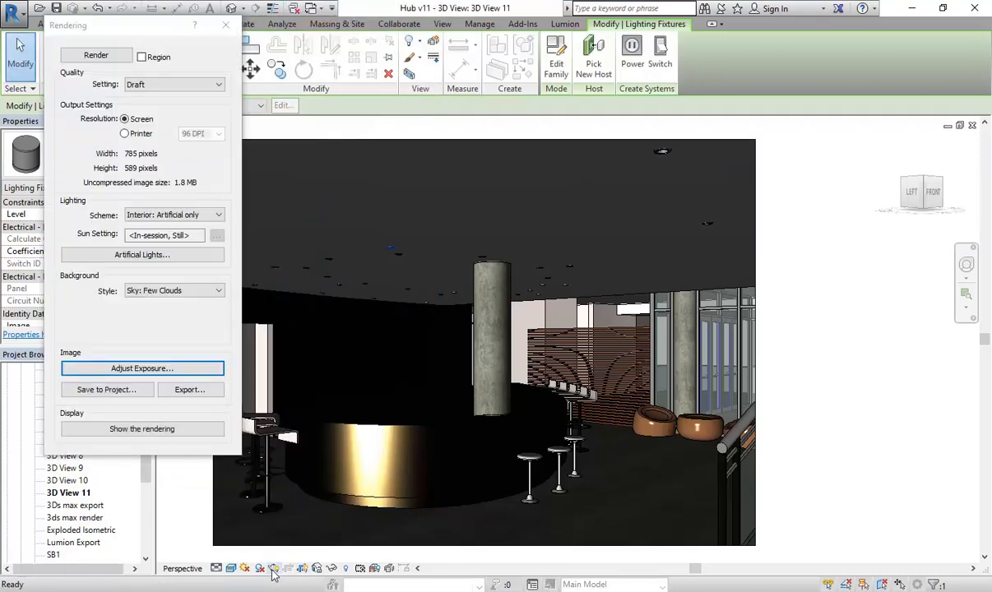
{"action": "left_click", "coordinate": [96, 55]}
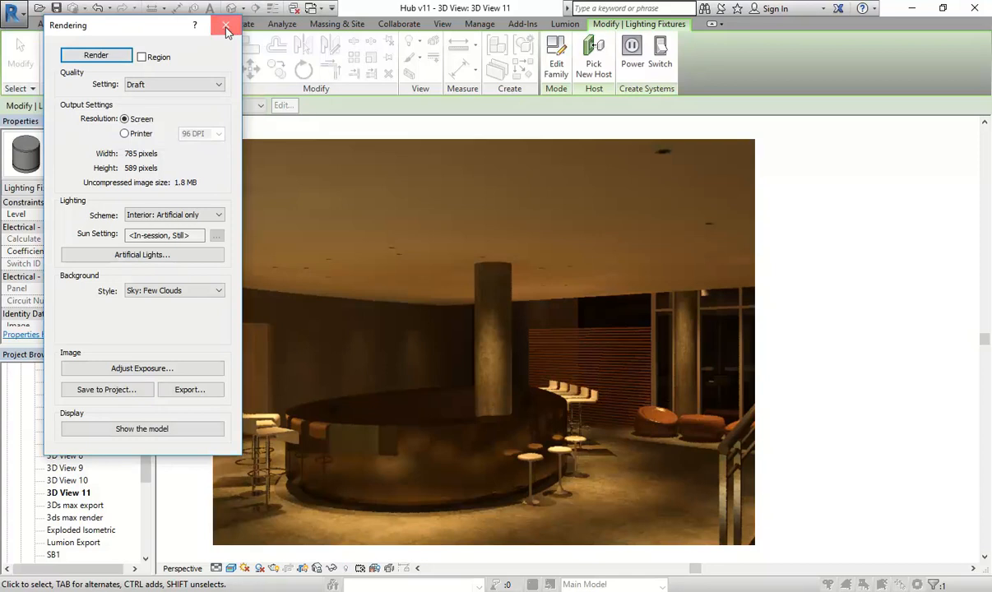
{"action": "left_click", "coordinate": [226, 29]}
Move the Downlight - Spot fixture a short distance inward from the crop boundary so the whole fixture lies inside 3D View 11
{"action": "scroll", "coordinate": [332, 190], "scroll_direction": "up", "scroll_amount": 5}
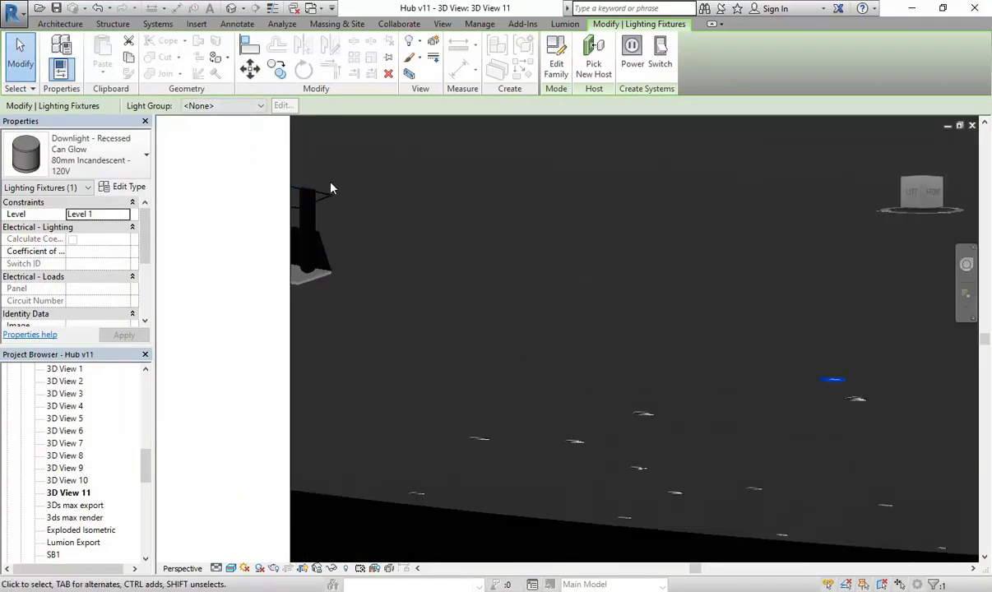
{"action": "left_click", "coordinate": [321, 273]}
{"action": "scroll", "coordinate": [362, 232], "scroll_direction": "up", "scroll_amount": 2}
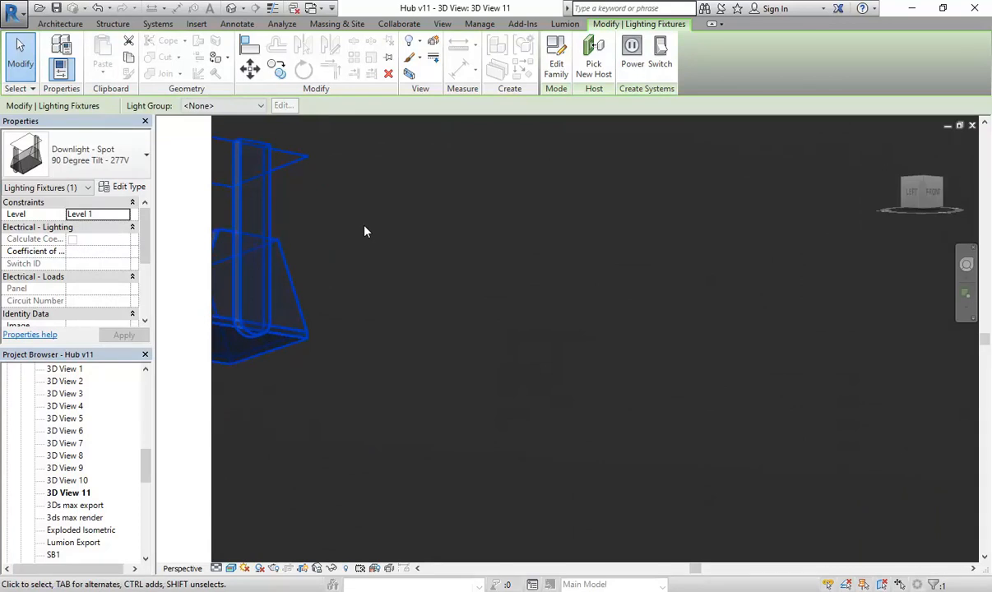
{"action": "scroll", "coordinate": [362, 232], "scroll_direction": "down", "scroll_amount": 3}
{"action": "scroll", "coordinate": [296, 292], "scroll_direction": "up", "scroll_amount": 1}
{"action": "left_click", "coordinate": [321, 385]}
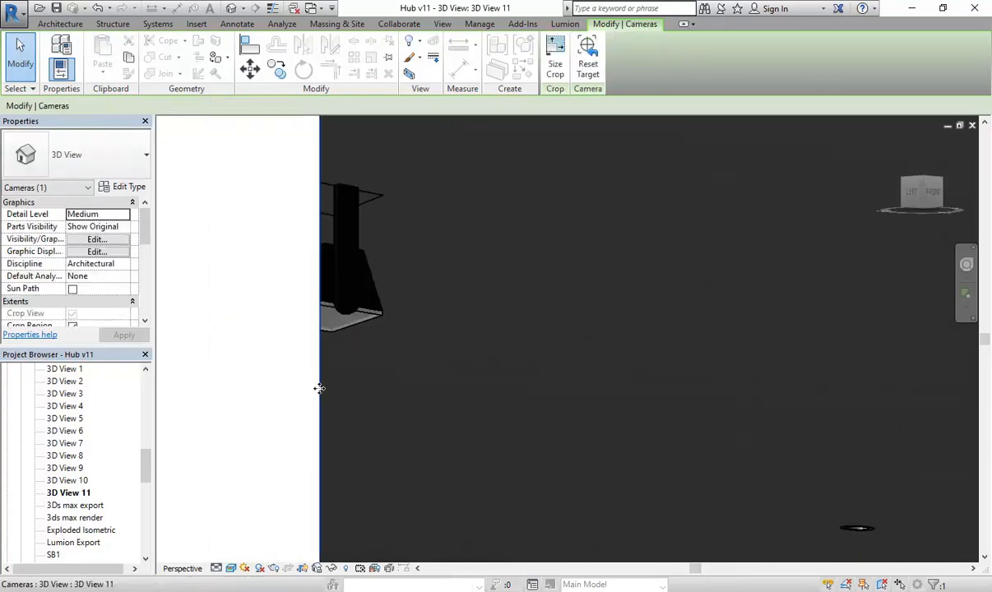
{"action": "left_click", "coordinate": [365, 322]}
{"action": "scroll", "coordinate": [354, 300], "scroll_direction": "up", "scroll_amount": 2}
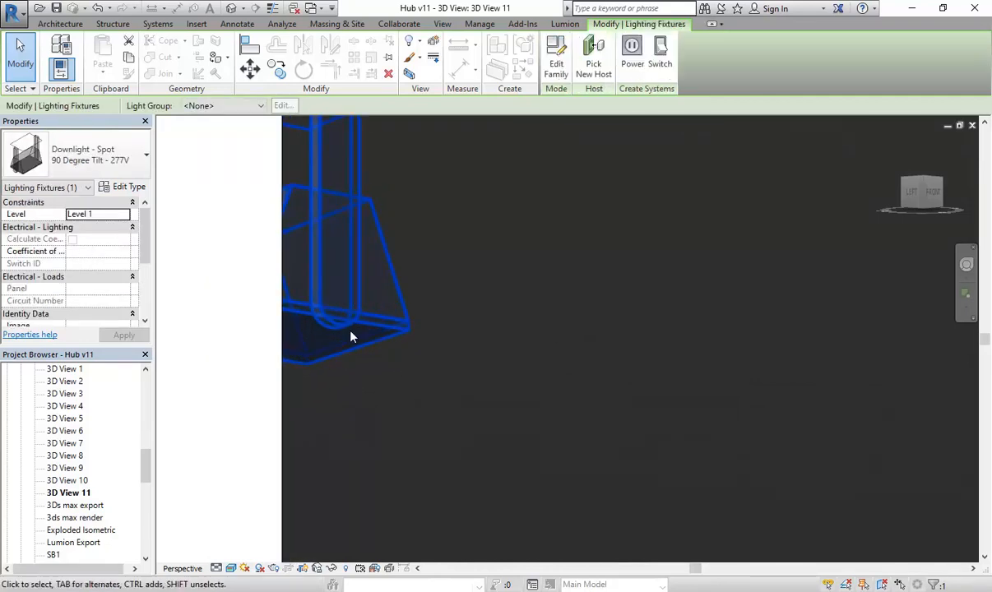
{"action": "scroll", "coordinate": [337, 321], "scroll_direction": "down", "scroll_amount": 2}
{"action": "left_click", "coordinate": [312, 456]}
{"action": "scroll", "coordinate": [387, 382], "scroll_direction": "down", "scroll_amount": 4}
{"action": "middle_click_drag", "start_coordinate": [400, 370], "coordinate": [348, 168]}
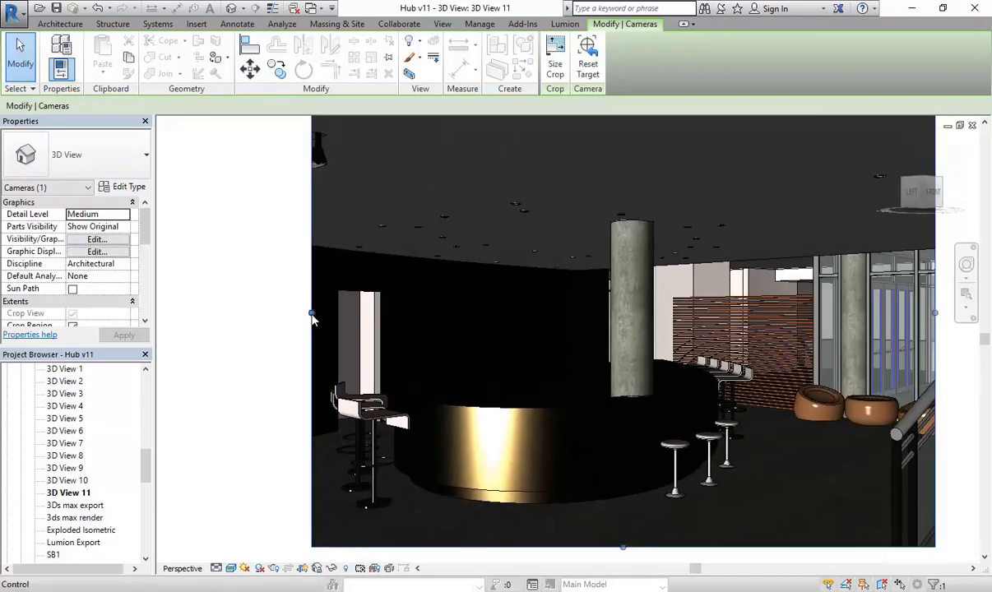
{"action": "left_click_drag", "start_coordinate": [317, 154], "coordinate": [357, 151]}
Examine the Tilt Angle and other photometric settings of a recessed 80mm downlight's type without changing them
{"action": "scroll", "coordinate": [442, 199], "scroll_direction": "up", "scroll_amount": 5}
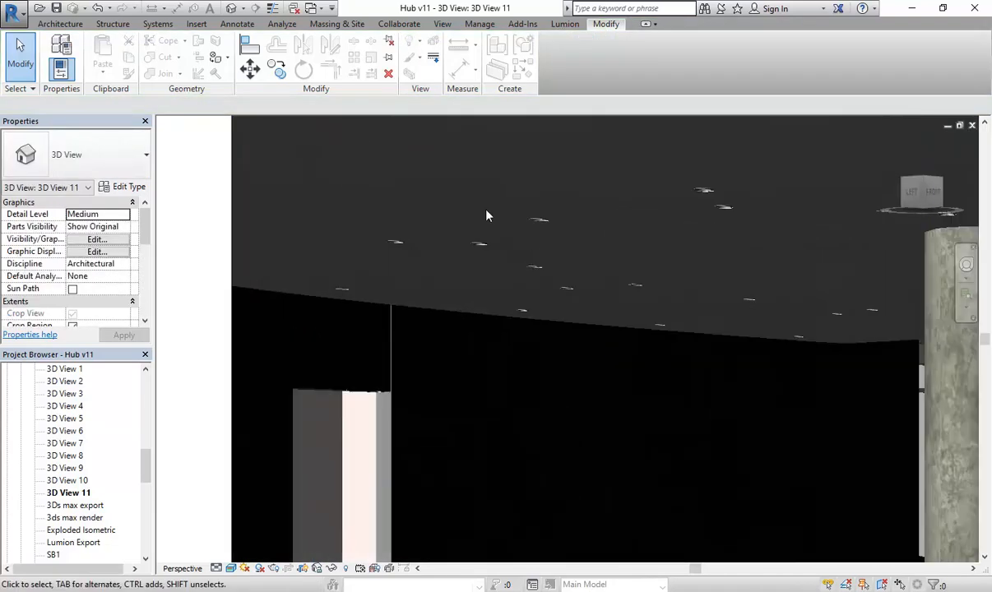
{"action": "left_click", "coordinate": [594, 218]}
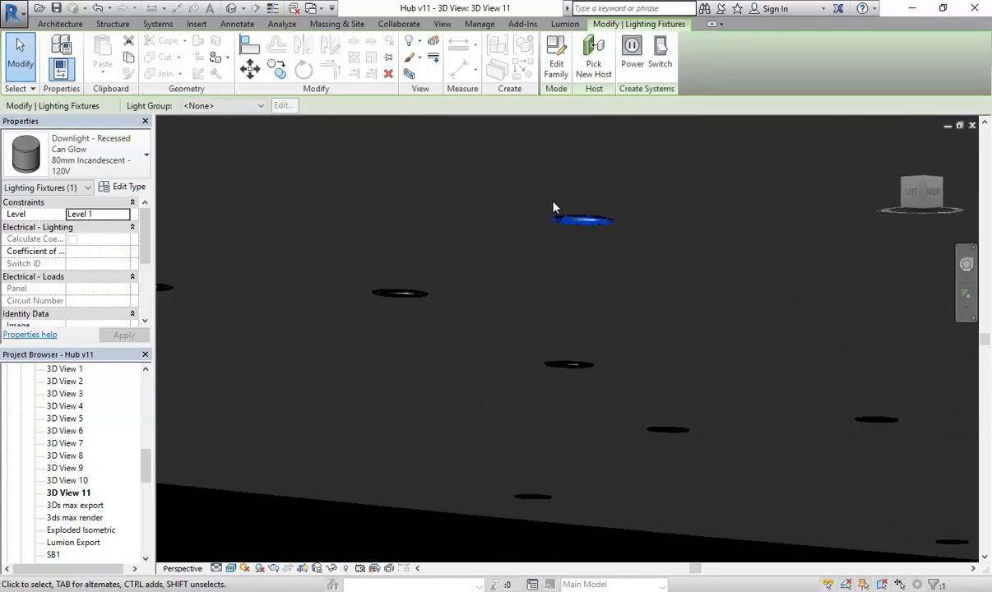
{"action": "scroll", "coordinate": [576, 210], "scroll_direction": "down", "scroll_amount": 3}
{"action": "middle_click_drag", "start_coordinate": [575, 210], "coordinate": [374, 259]}
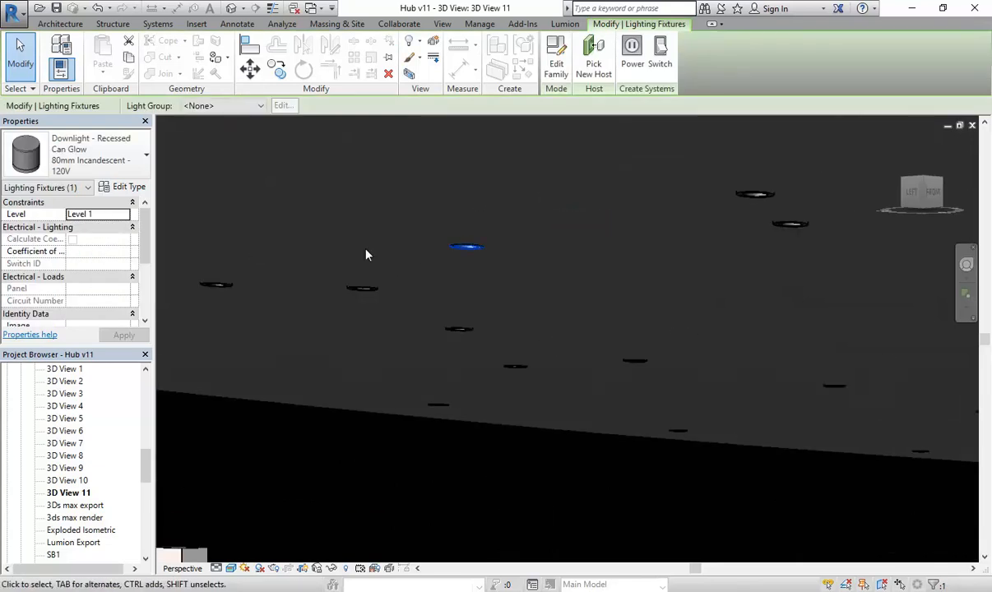
{"action": "left_click", "coordinate": [122, 186]}
{"action": "scroll", "coordinate": [380, 205], "scroll_direction": "down", "scroll_amount": 6}
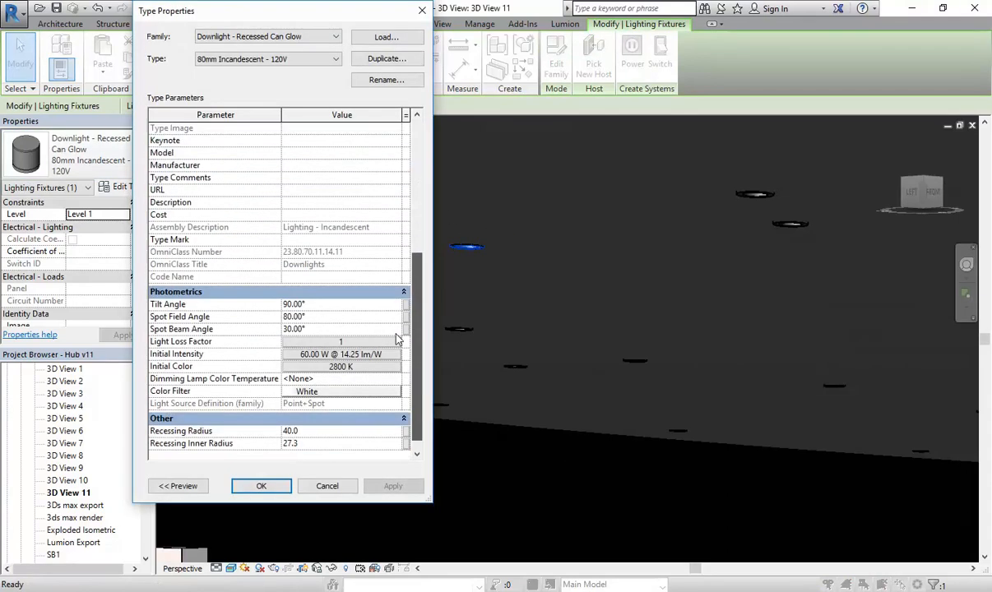
{"action": "left_click", "coordinate": [315, 316]}
{"action": "left_click", "coordinate": [317, 292]}
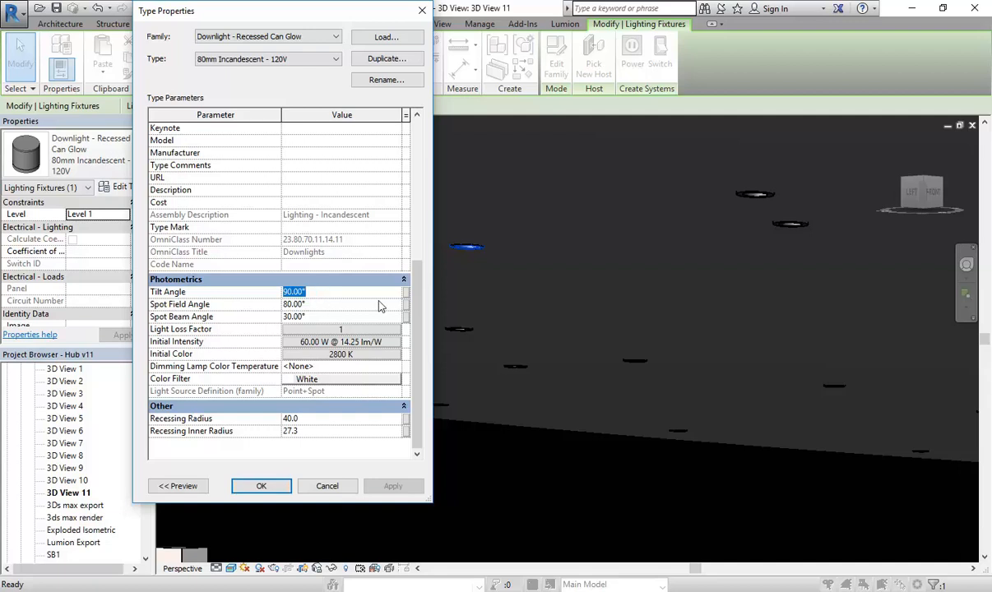
{"action": "left_click", "coordinate": [351, 293]}
{"action": "left_click", "coordinate": [288, 292]}
{"action": "left_click", "coordinate": [327, 491]}
Change the ceiling spot fixture's type to Downlight - Spot 75 Degree Tilt - 277V
{"action": "scroll", "coordinate": [305, 292], "scroll_direction": "down", "scroll_amount": 4}
{"action": "middle_click_drag", "start_coordinate": [305, 294], "coordinate": [673, 384]}
{"action": "middle_click_drag", "start_coordinate": [553, 179], "coordinate": [455, 277]}
{"action": "scroll", "coordinate": [457, 278], "scroll_direction": "up", "scroll_amount": 4}
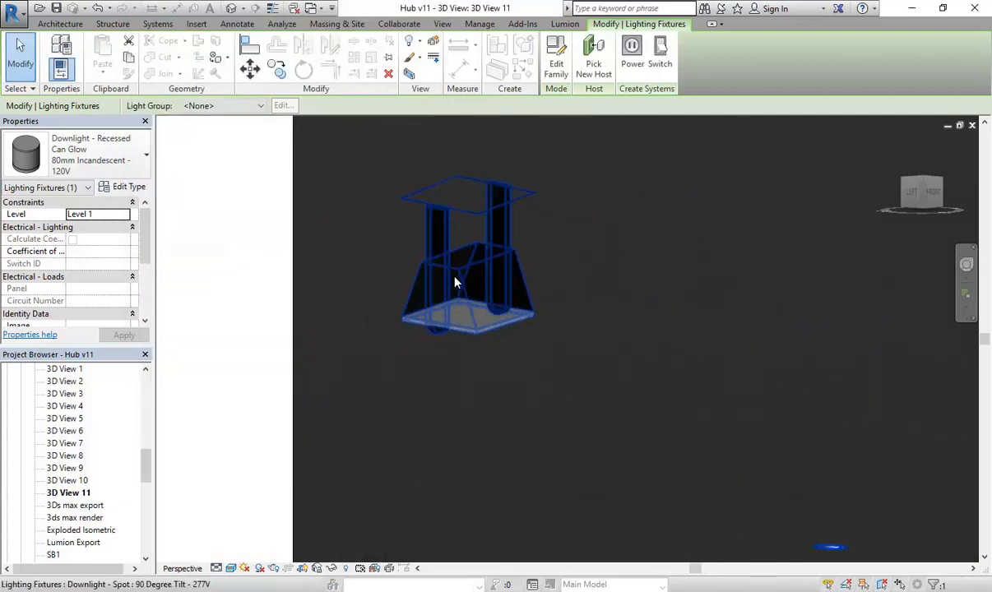
{"action": "left_click", "coordinate": [460, 304]}
{"action": "scroll", "coordinate": [489, 354], "scroll_direction": "up", "scroll_amount": 1}
{"action": "middle_click_drag", "start_coordinate": [490, 353], "coordinate": [454, 372]}
{"action": "scroll", "coordinate": [455, 372], "scroll_direction": "up", "scroll_amount": 1}
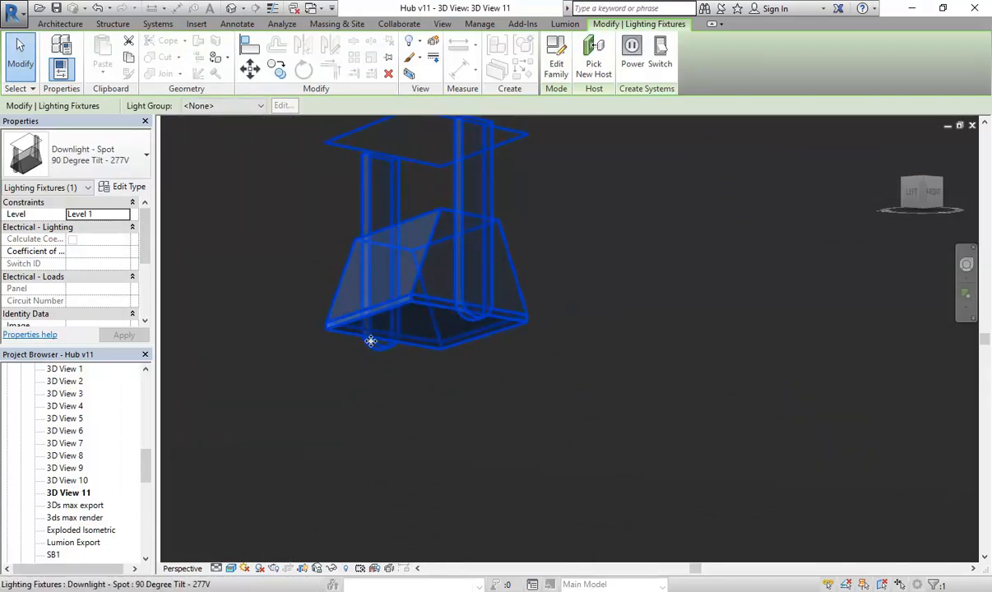
{"action": "scroll", "coordinate": [371, 335], "scroll_direction": "down", "scroll_amount": 2}
{"action": "middle_click_drag", "start_coordinate": [372, 335], "coordinate": [377, 320]}
{"action": "middle_click_drag", "start_coordinate": [378, 402], "coordinate": [397, 458]}
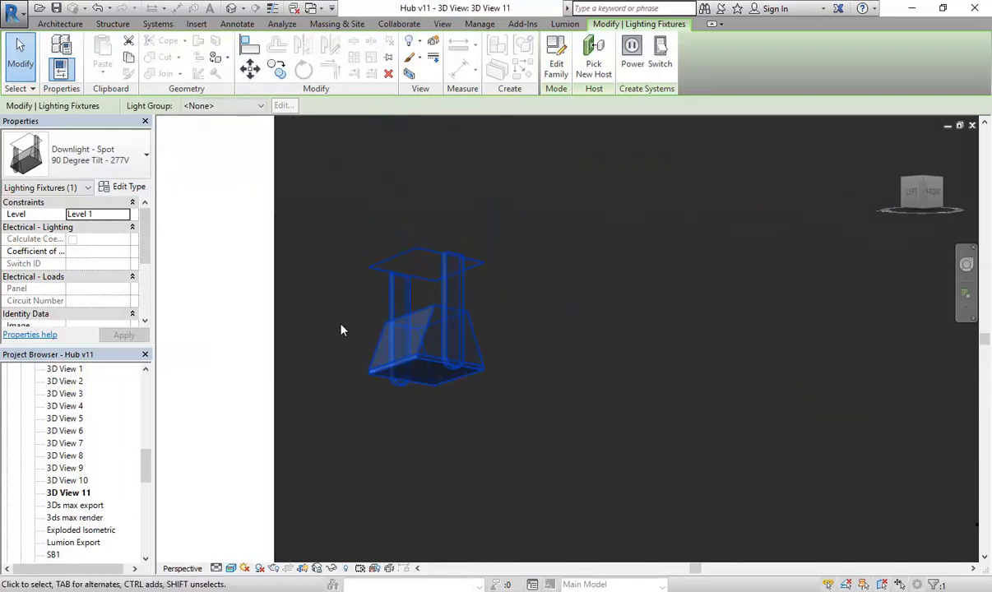
{"action": "left_click", "coordinate": [95, 146]}
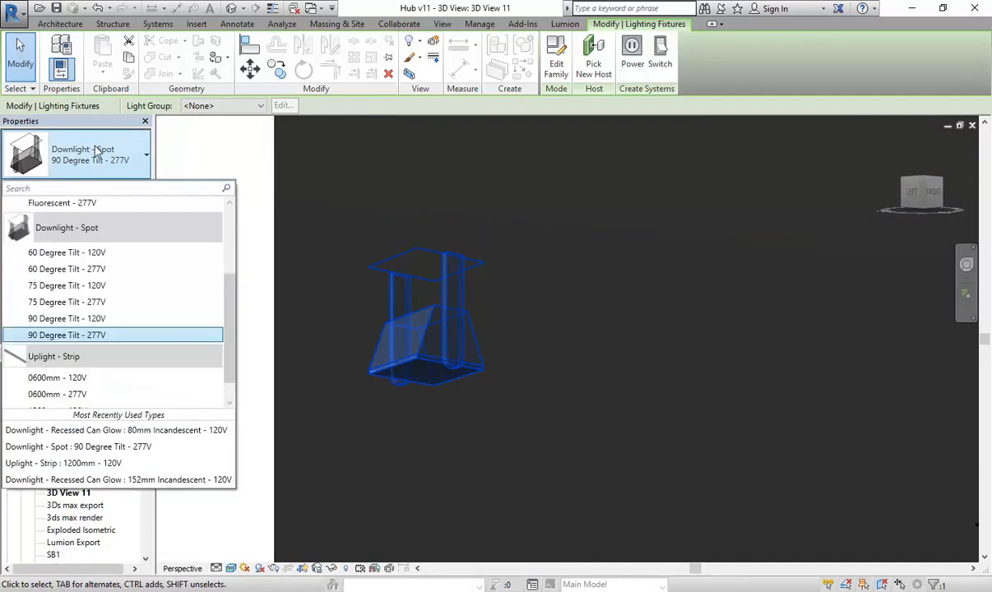
{"action": "left_click", "coordinate": [52, 303]}
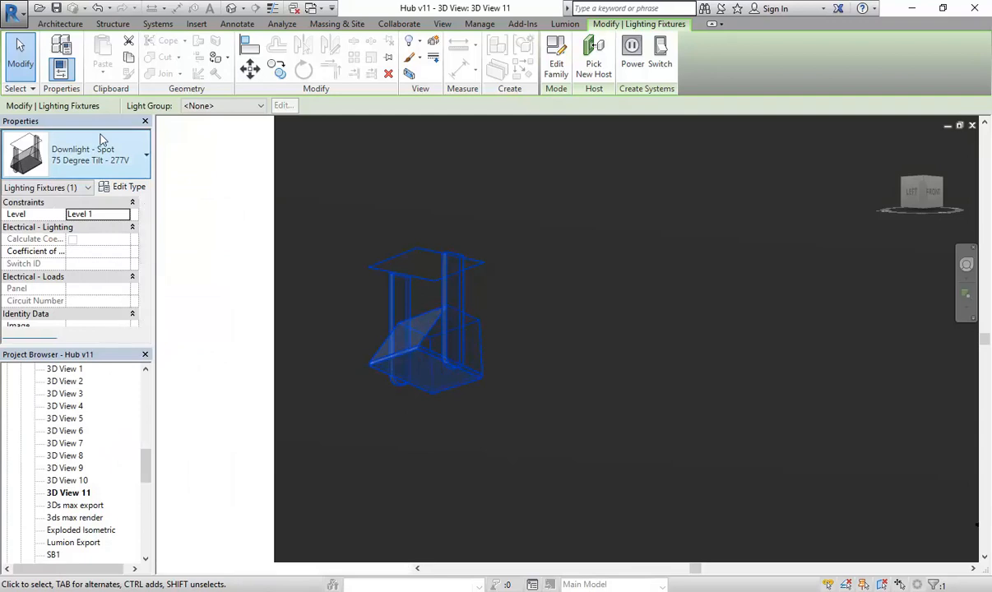
Try the 60 Degree Tilt - 120V type on the spot fixture and return it to 75 Degree Tilt - 277V
{"action": "left_click", "coordinate": [101, 140]}
{"action": "left_click", "coordinate": [82, 237]}
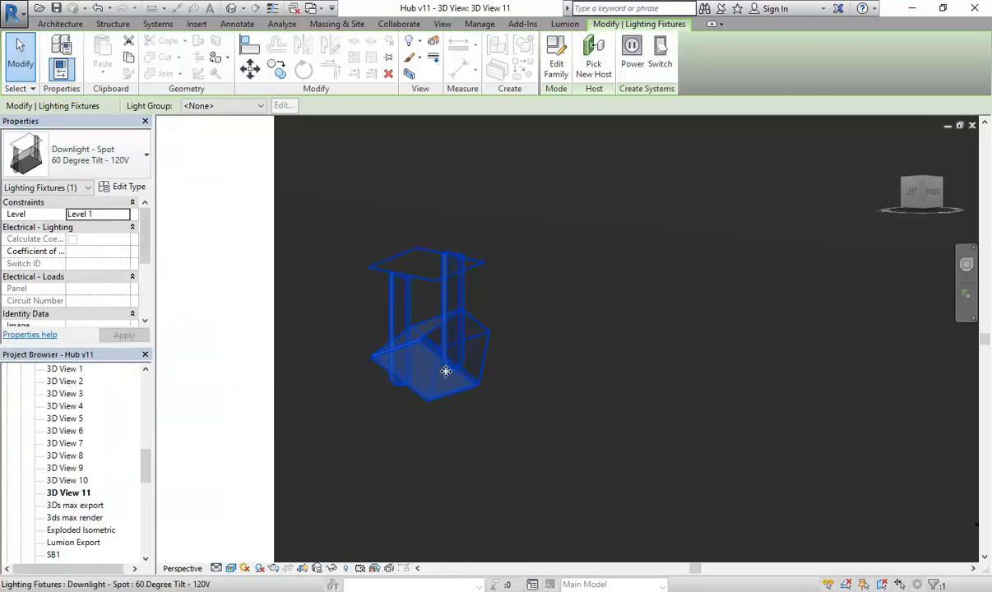
{"action": "left_click", "coordinate": [91, 155]}
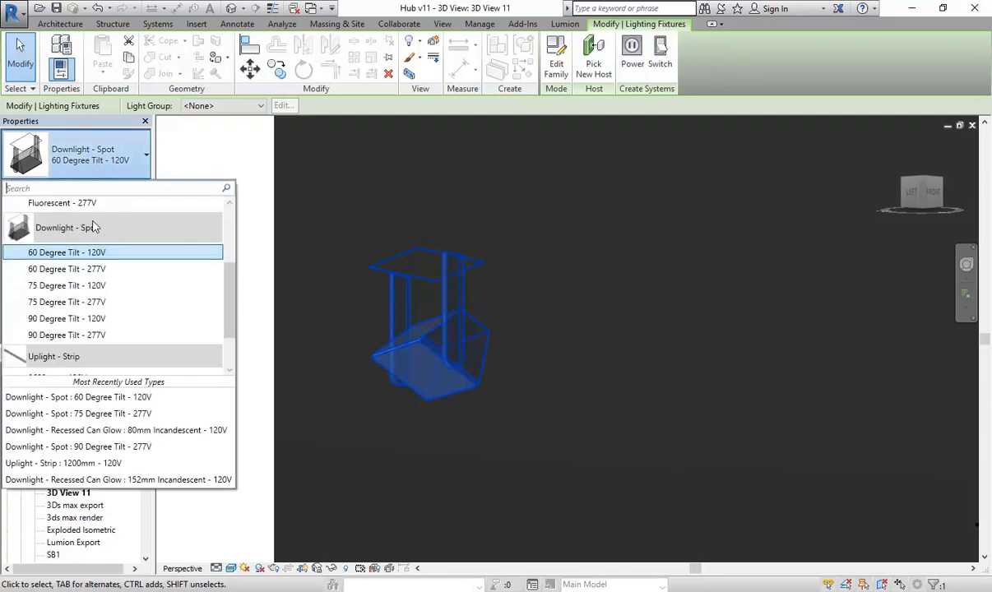
{"action": "left_click", "coordinate": [62, 302]}
{"action": "left_click", "coordinate": [484, 440]}
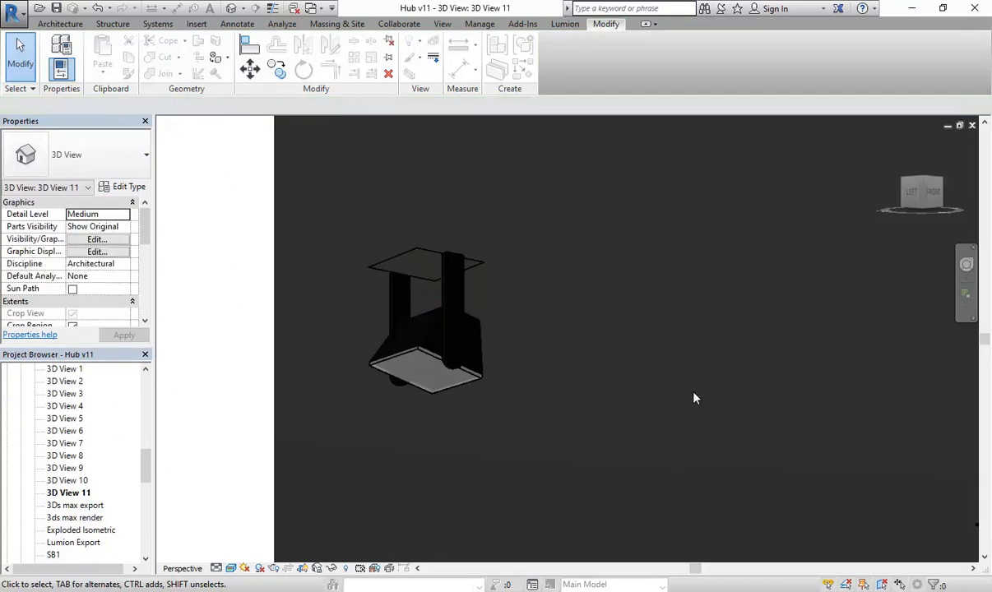
Check the spot fixture's assigned type and its placement within the whole of 3D View 11
{"action": "scroll", "coordinate": [647, 387], "scroll_direction": "up", "scroll_amount": 5}
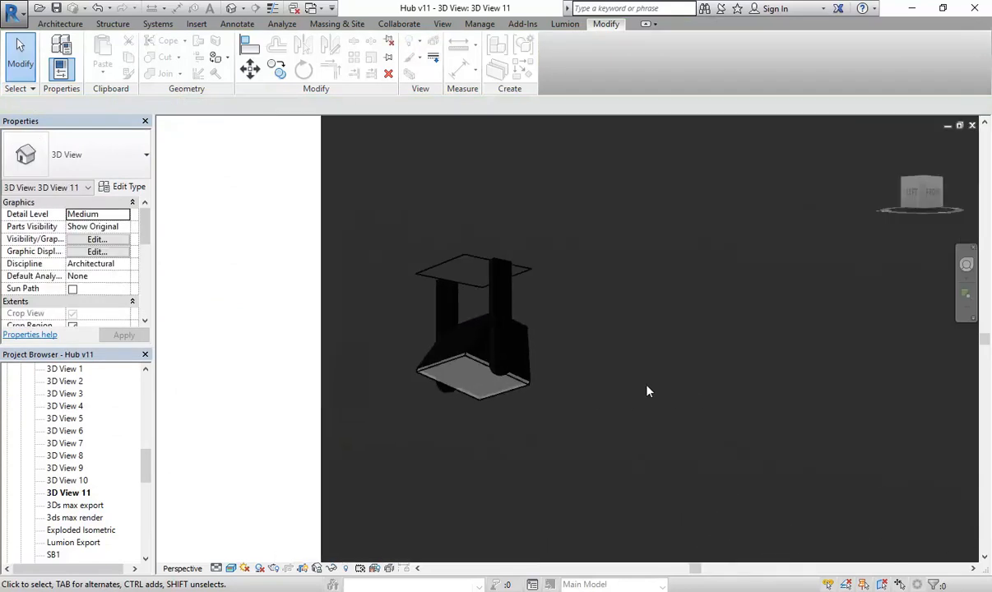
{"action": "scroll", "coordinate": [646, 386], "scroll_direction": "down", "scroll_amount": 3}
{"action": "middle_click_drag", "start_coordinate": [649, 377], "coordinate": [549, 383]}
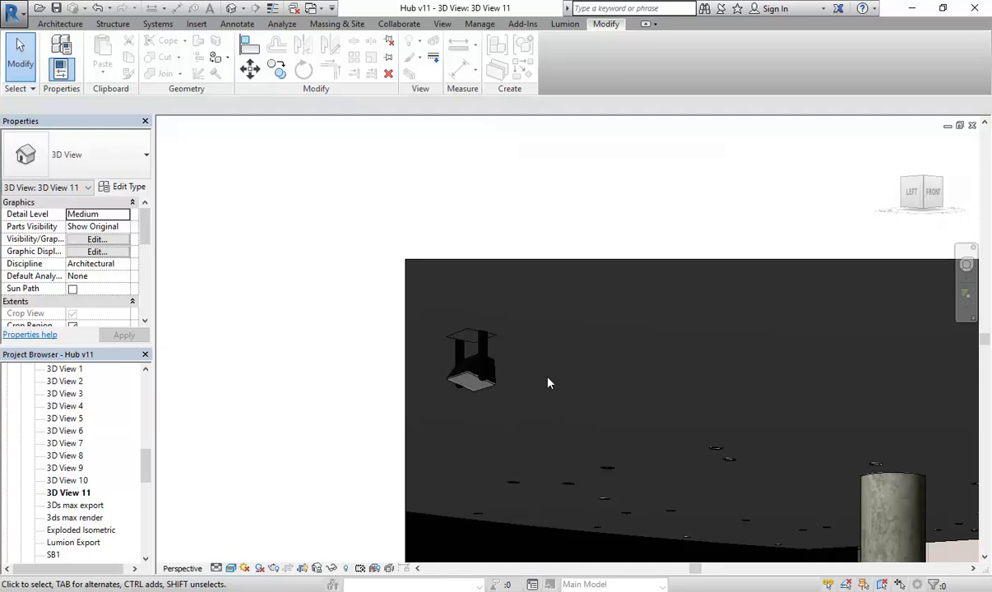
{"action": "left_click", "coordinate": [474, 385]}
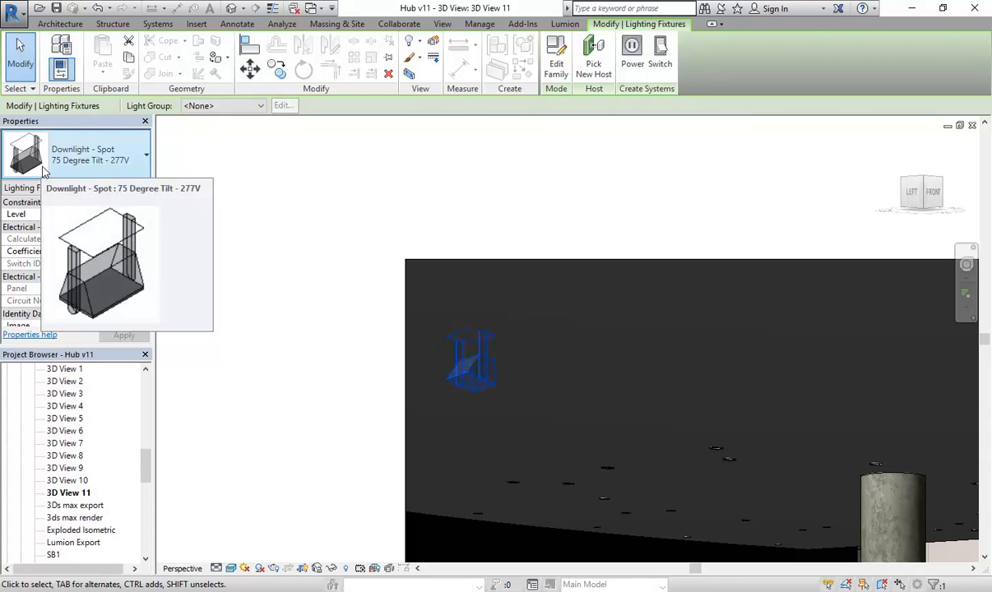
{"action": "scroll", "coordinate": [509, 305], "scroll_direction": "down", "scroll_amount": 3}
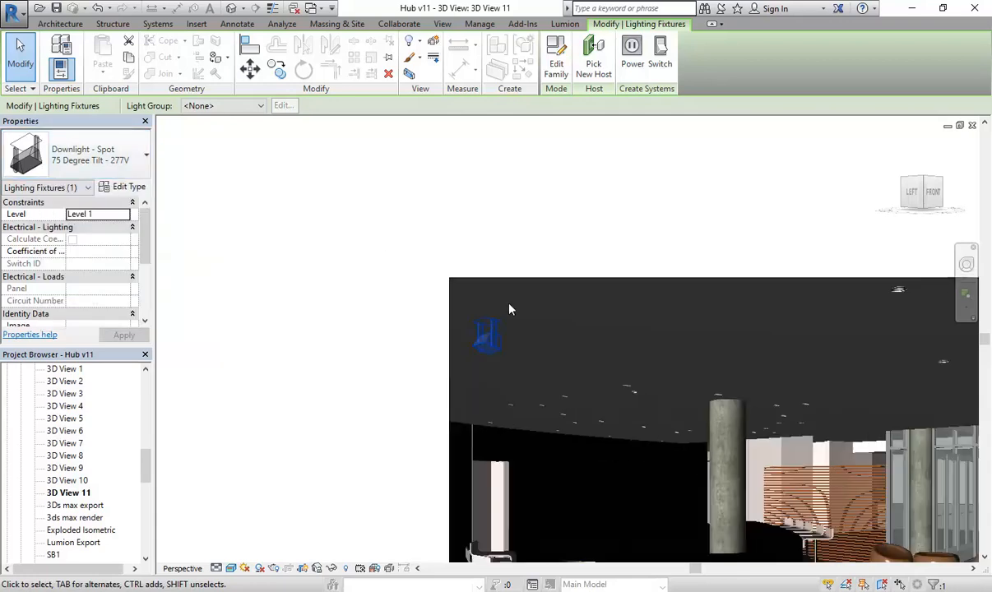
{"action": "key", "text": "Escape"}
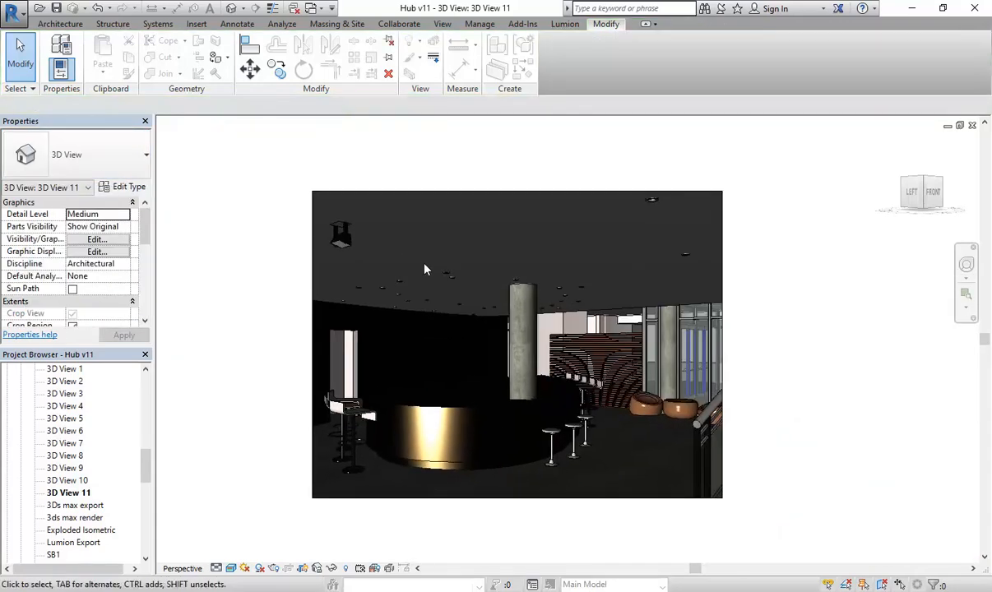
{"action": "scroll", "coordinate": [425, 268], "scroll_direction": "up", "scroll_amount": 2}
{"action": "scroll", "coordinate": [431, 239], "scroll_direction": "up", "scroll_amount": 2}
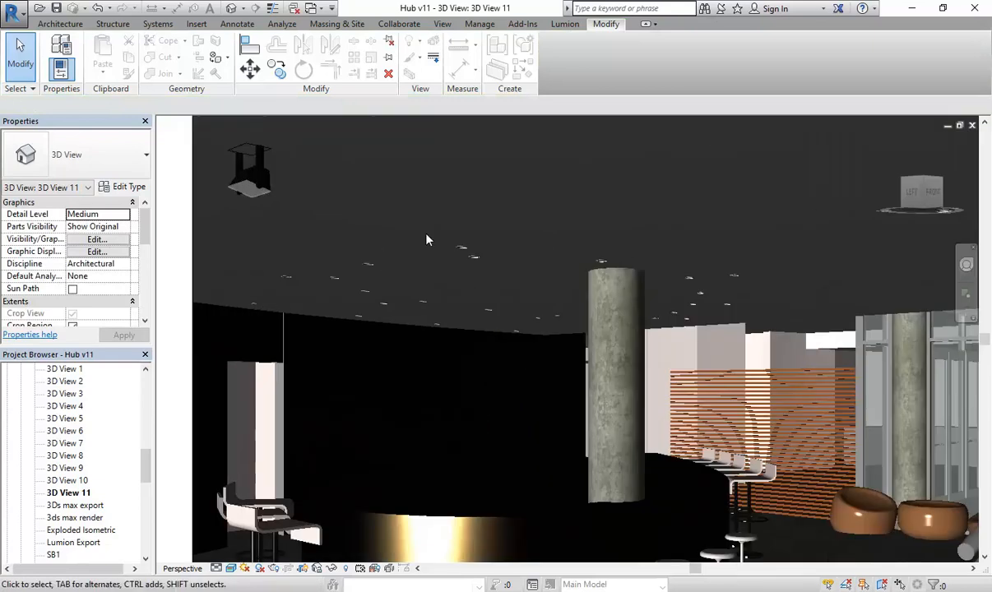
{"action": "left_click", "coordinate": [424, 251]}
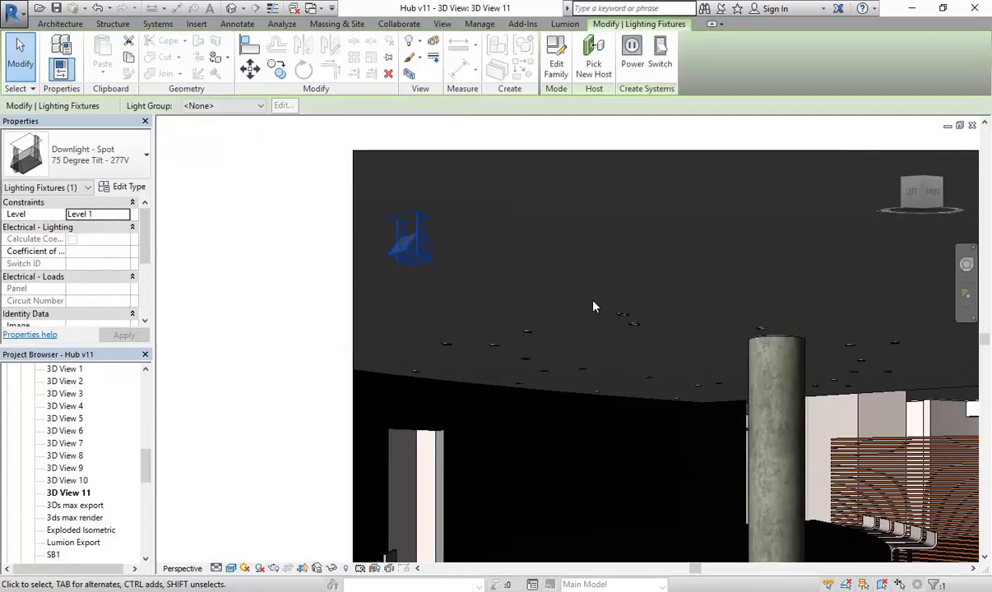
{"action": "key", "text": "Escape"}
Examine the advanced and simple Light Loss Factor settings of a recessed 80mm Incandescent - 120V downlight's type, discarding any change
{"action": "scroll", "coordinate": [629, 317], "scroll_direction": "up", "scroll_amount": 2}
{"action": "scroll", "coordinate": [634, 317], "scroll_direction": "up", "scroll_amount": 3}
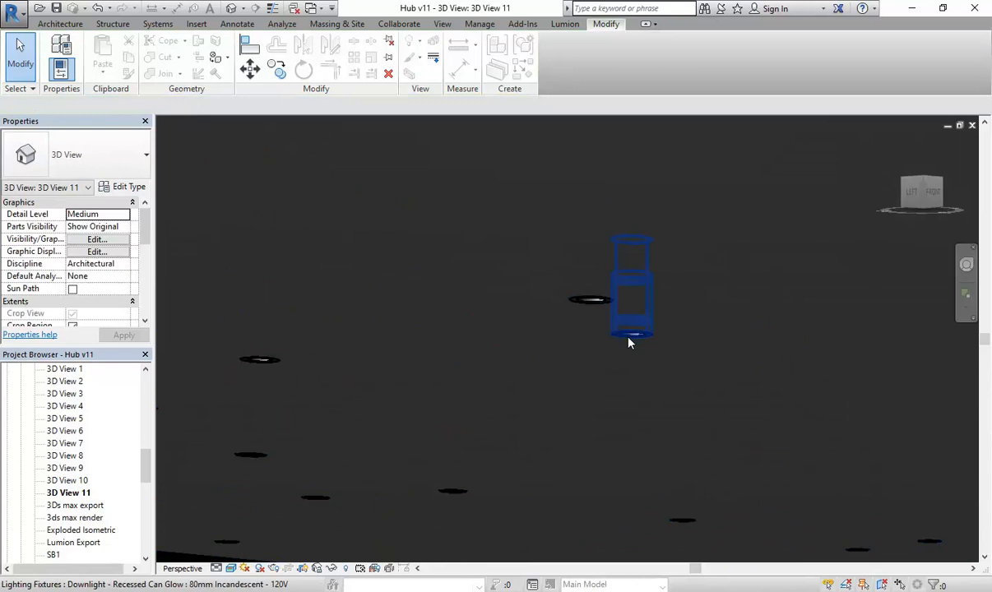
{"action": "left_click", "coordinate": [630, 334]}
{"action": "scroll", "coordinate": [576, 403], "scroll_direction": "down", "scroll_amount": 4}
{"action": "middle_click_drag", "start_coordinate": [668, 393], "coordinate": [655, 422]}
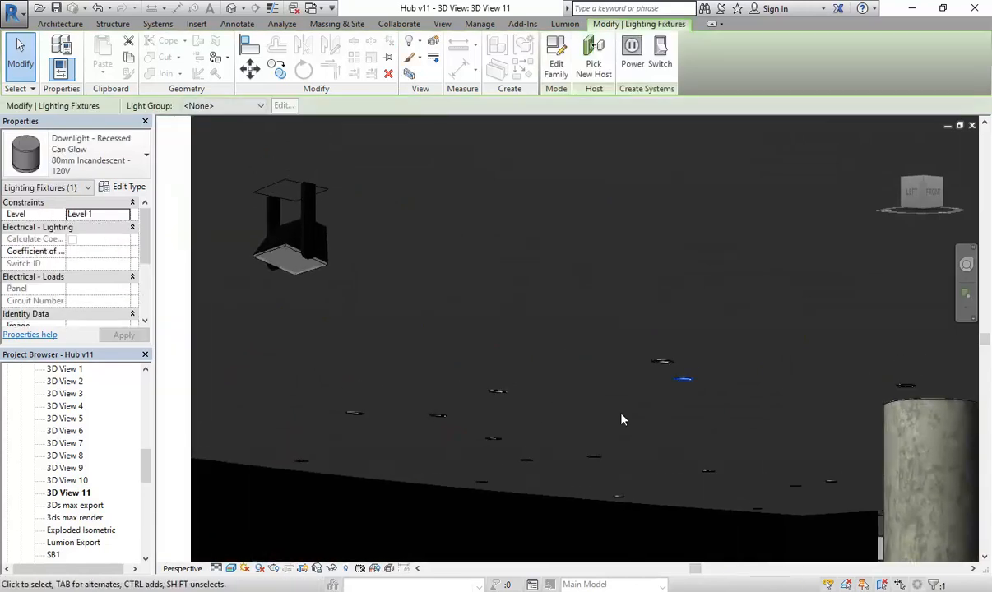
{"action": "left_click", "coordinate": [126, 186]}
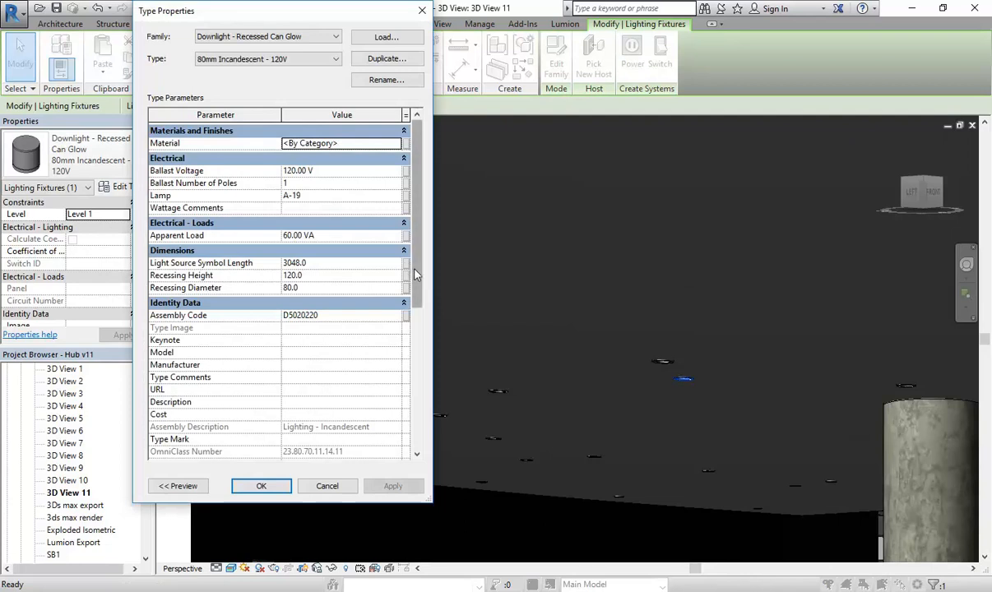
{"action": "left_click_drag", "start_coordinate": [419, 191], "coordinate": [414, 345]}
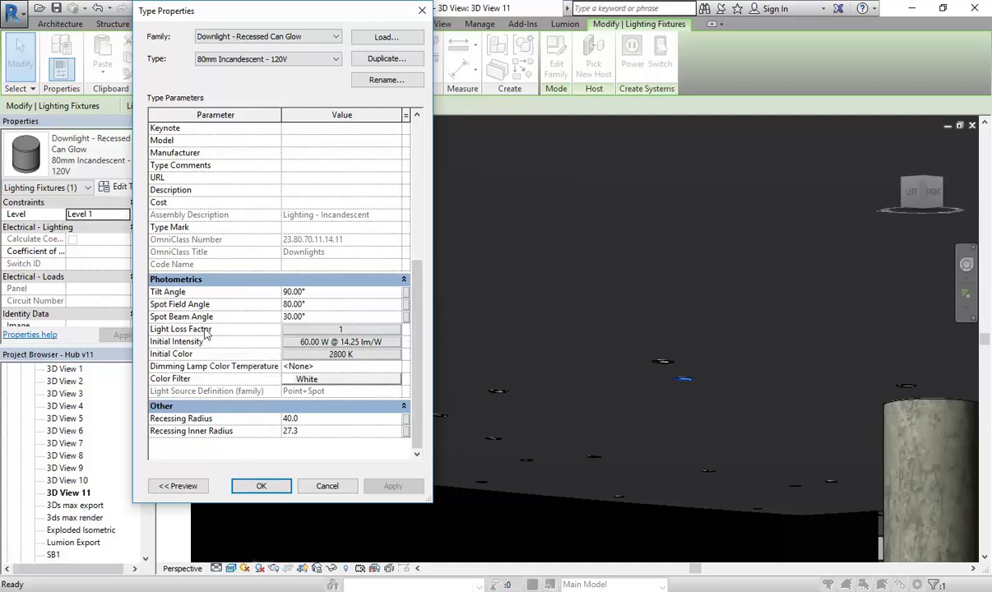
{"action": "left_click", "coordinate": [306, 329]}
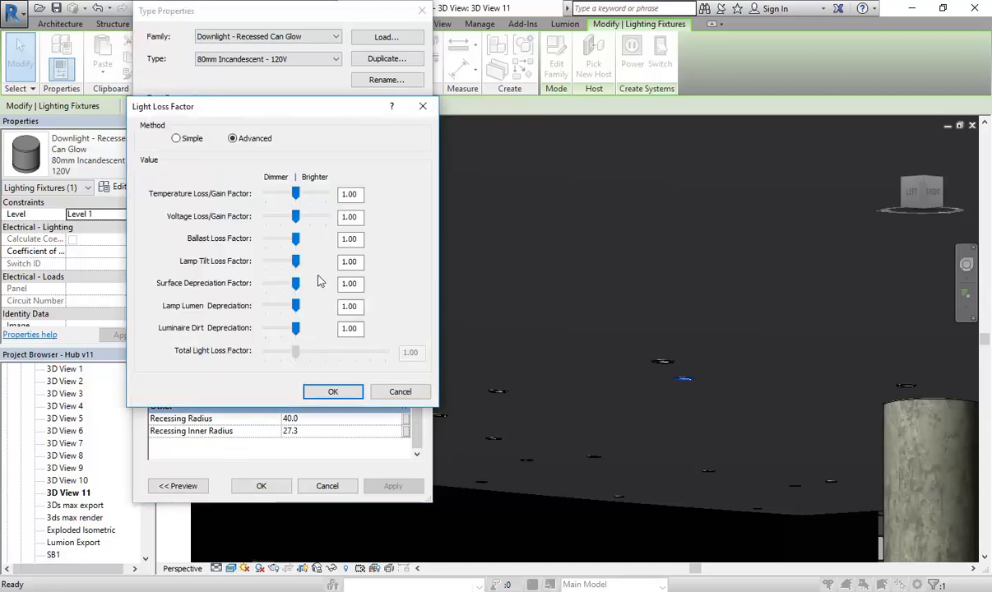
{"action": "left_click", "coordinate": [178, 139]}
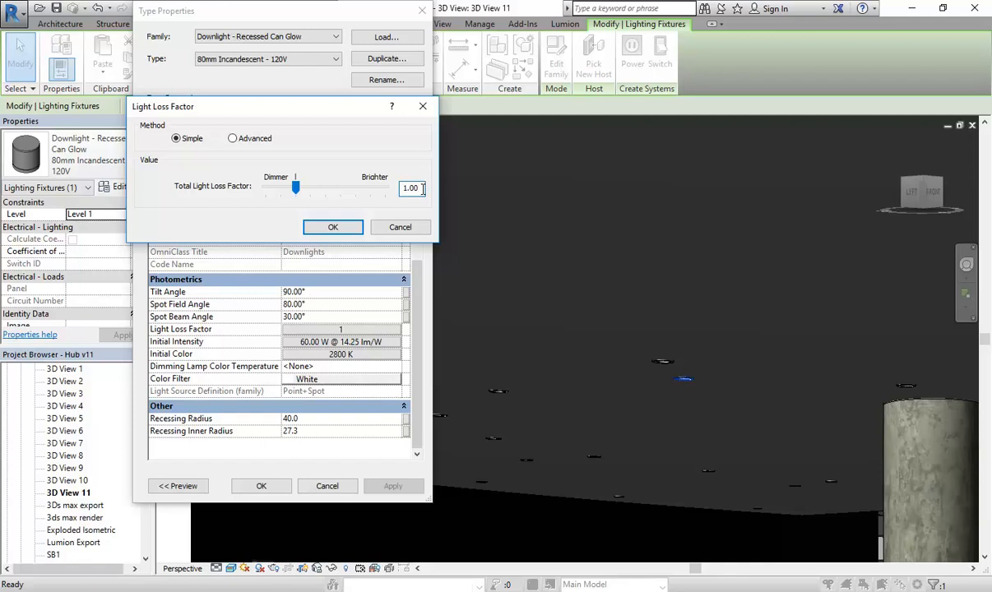
{"action": "left_click", "coordinate": [402, 229]}
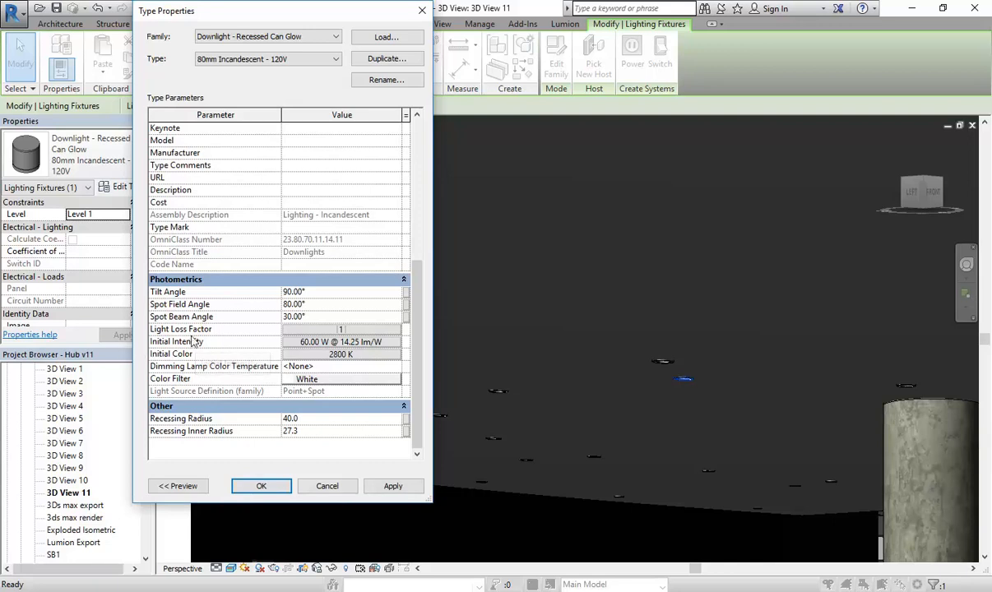
Examine the Wattage, Luminous Flux and Luminous Intensity options for the downlight type's initial intensity
{"action": "left_click", "coordinate": [321, 343]}
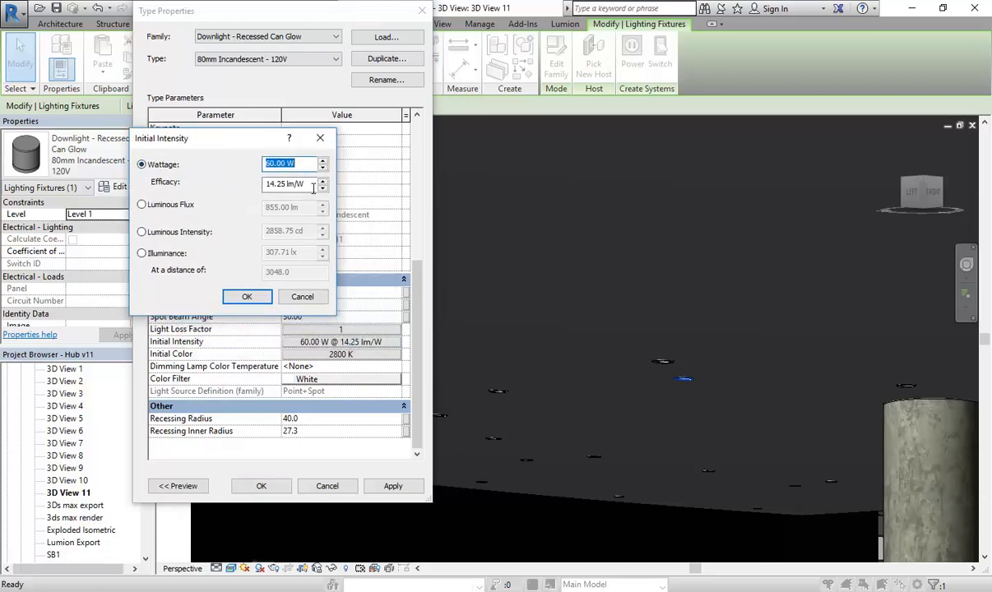
{"action": "left_click", "coordinate": [301, 163]}
{"action": "left_click", "coordinate": [144, 206]}
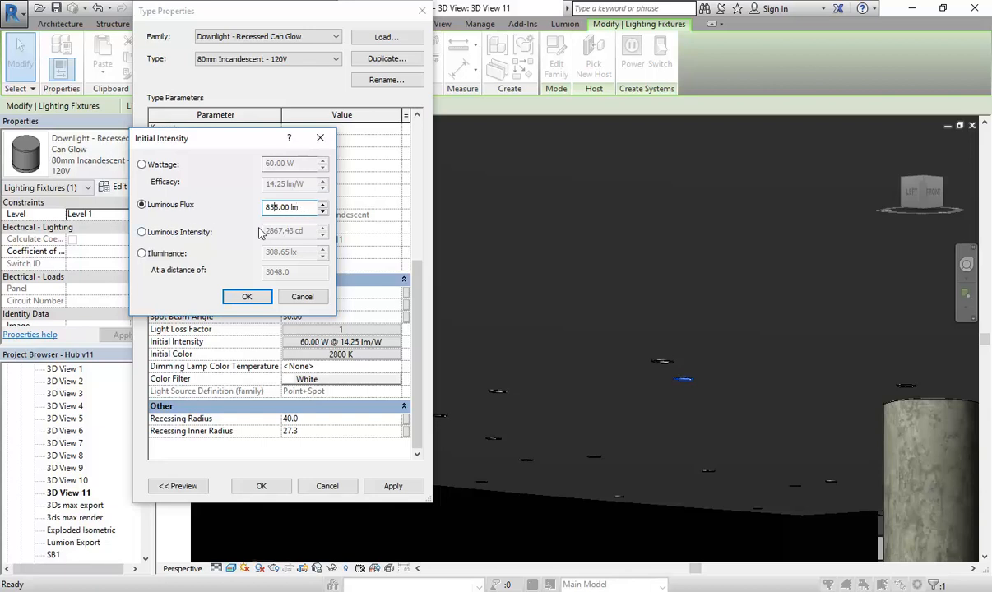
{"action": "left_click", "coordinate": [144, 231]}
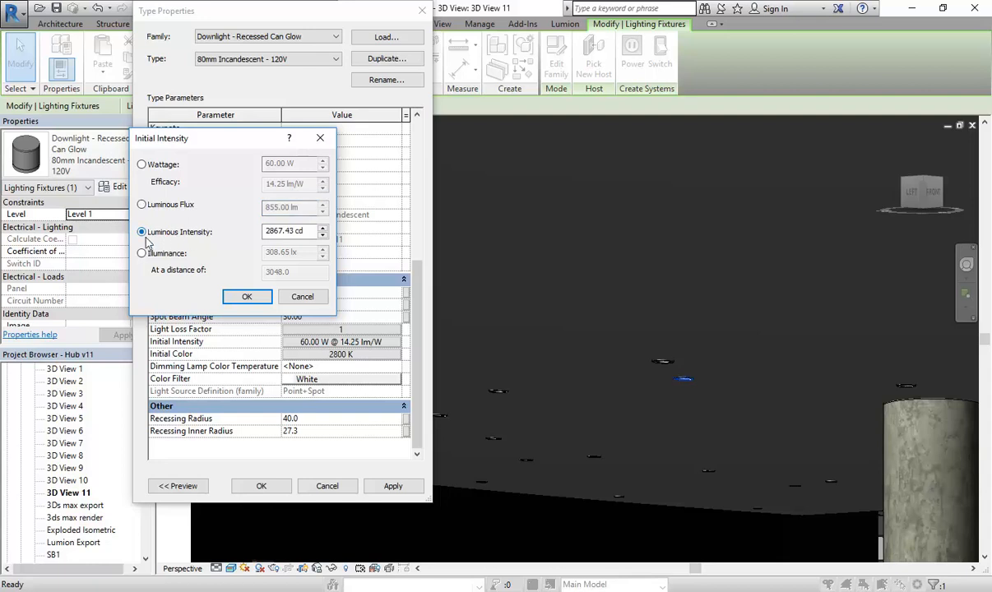
{"action": "left_click", "coordinate": [279, 233]}
{"action": "left_click", "coordinate": [310, 232]}
Define the recessed downlight type's initial intensity by Luminous Flux at 1200 lm and apply the type change
{"action": "left_click", "coordinate": [169, 206]}
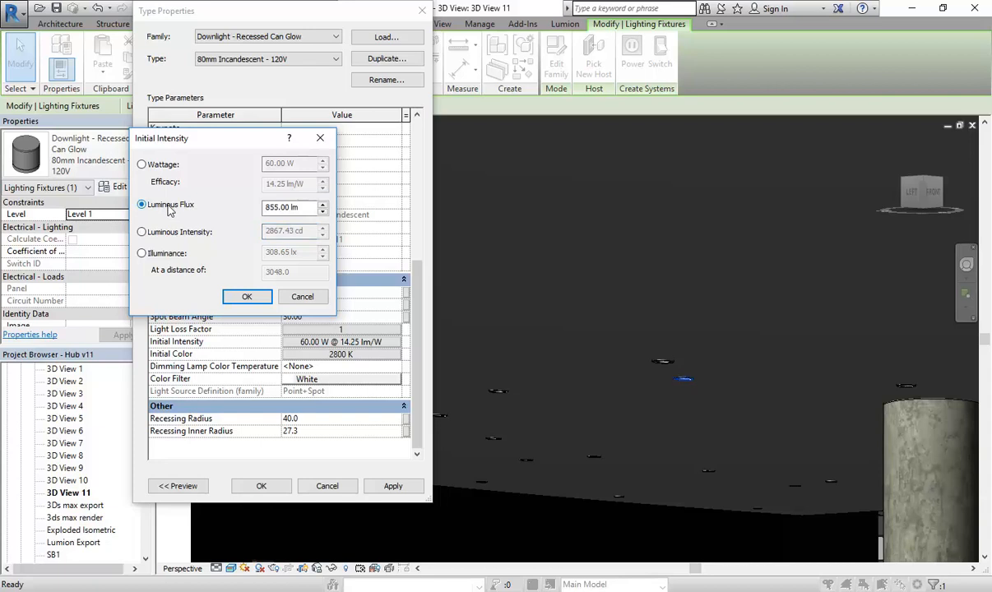
{"action": "left_click", "coordinate": [267, 212]}
{"action": "left_click_drag", "start_coordinate": [266, 209], "coordinate": [303, 208]}
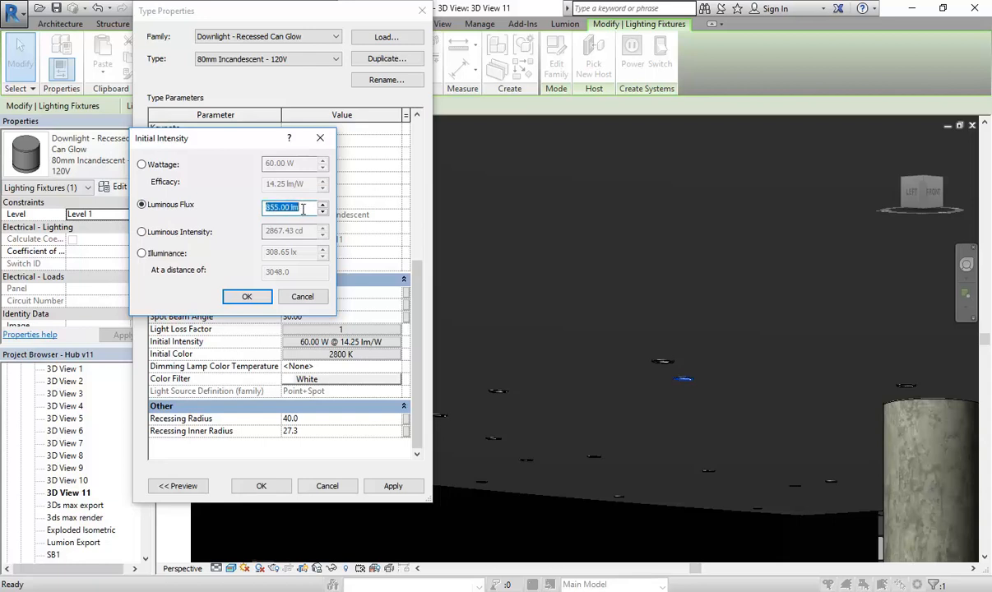
{"action": "type", "text": "1200"}
{"action": "left_click", "coordinate": [244, 300]}
{"action": "left_click", "coordinate": [261, 486]}
Render the whole of 3D View 11 in Draft quality with artificial lighting only, check the image and close the rendering
{"action": "scroll", "coordinate": [496, 272], "scroll_direction": "down", "scroll_amount": 4}
{"action": "middle_click_drag", "start_coordinate": [510, 276], "coordinate": [383, 234]}
{"action": "scroll", "coordinate": [368, 225], "scroll_direction": "up", "scroll_amount": 1}
{"action": "left_click", "coordinate": [274, 569]}
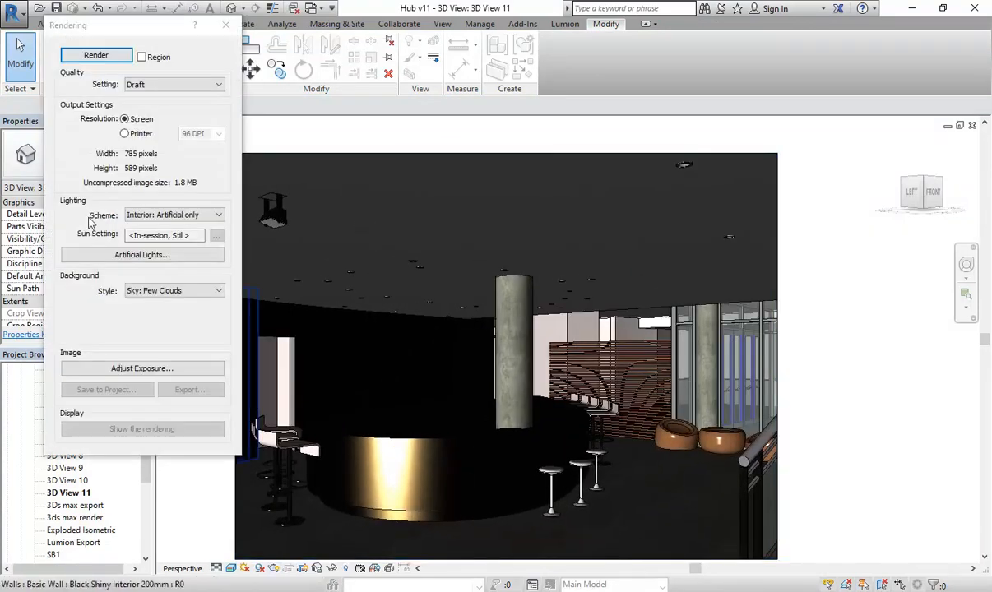
{"action": "left_click", "coordinate": [93, 55]}
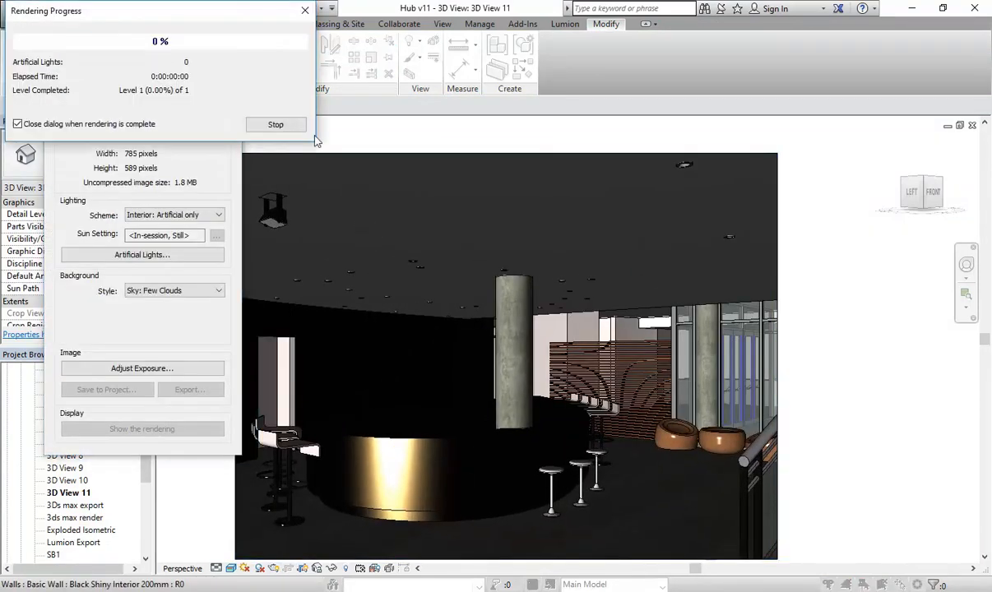
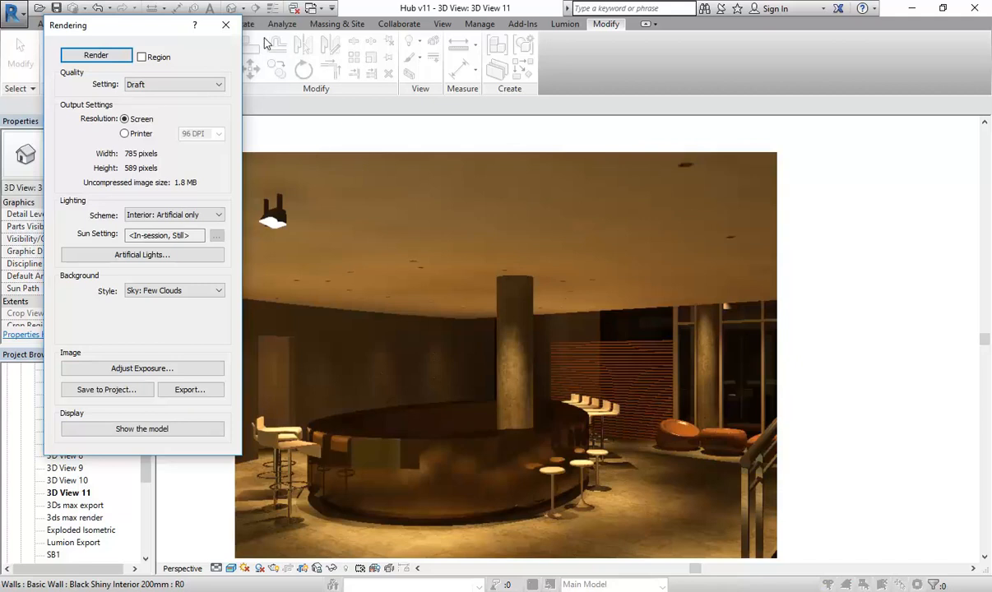
{"action": "left_click", "coordinate": [226, 25]}
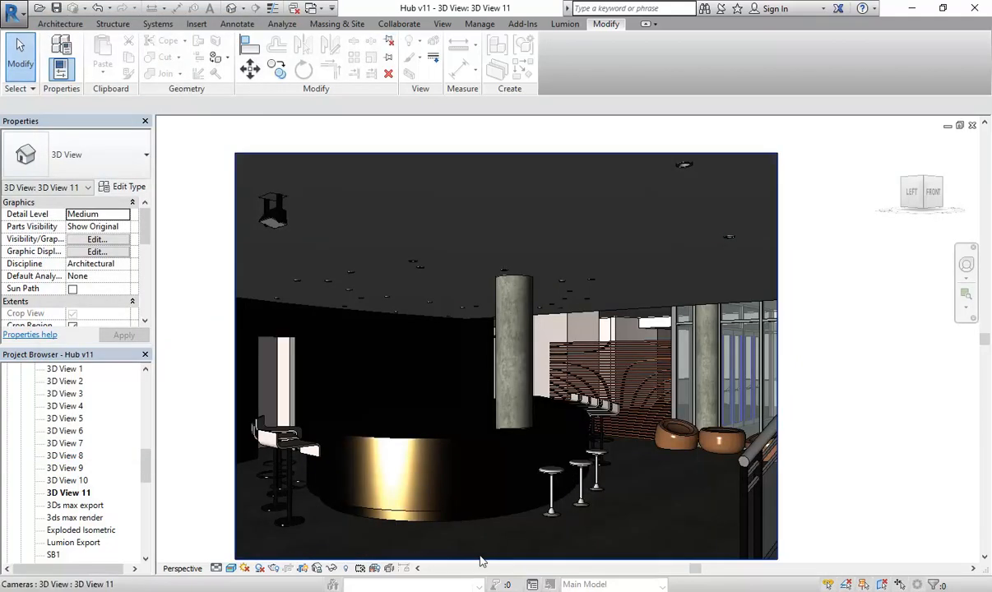
Open the Initial Color settings in the type properties of a recessed 80mm Incandescent - 120V ceiling downlight
{"action": "left_click", "coordinate": [349, 271]}
{"action": "left_click", "coordinate": [129, 188]}
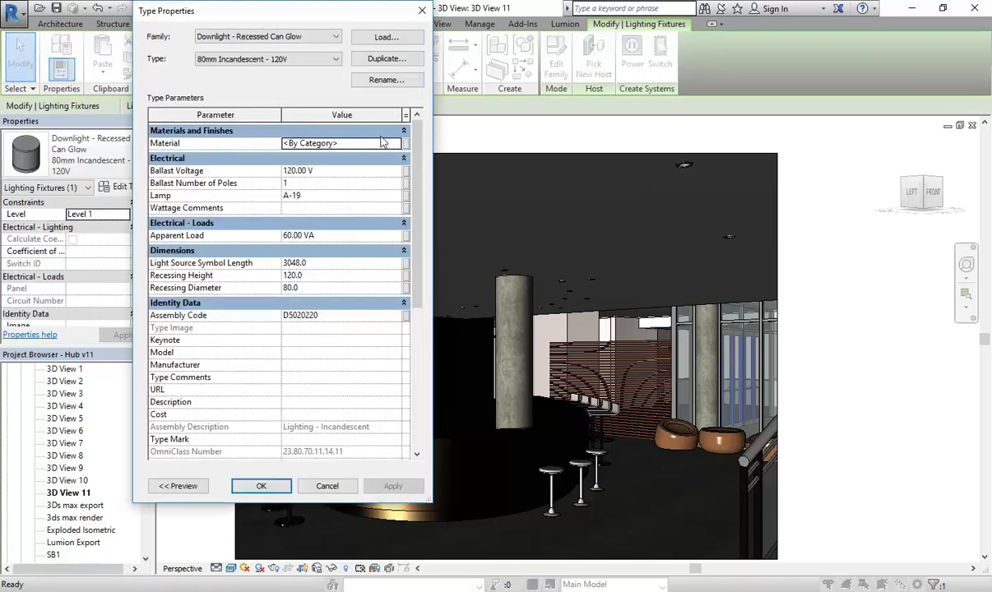
{"action": "left_click_drag", "start_coordinate": [419, 134], "coordinate": [418, 350]}
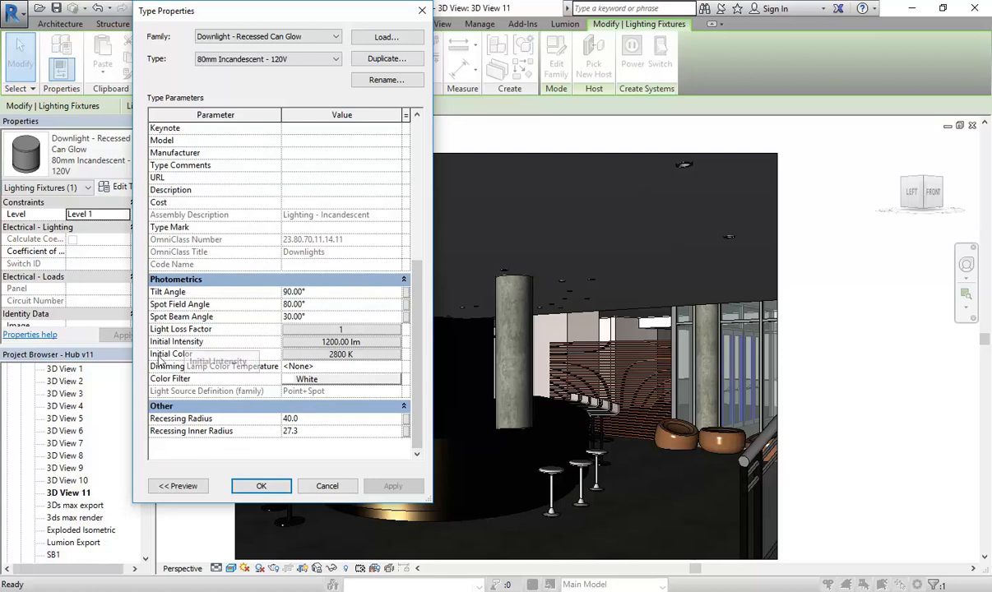
{"action": "left_click", "coordinate": [316, 353]}
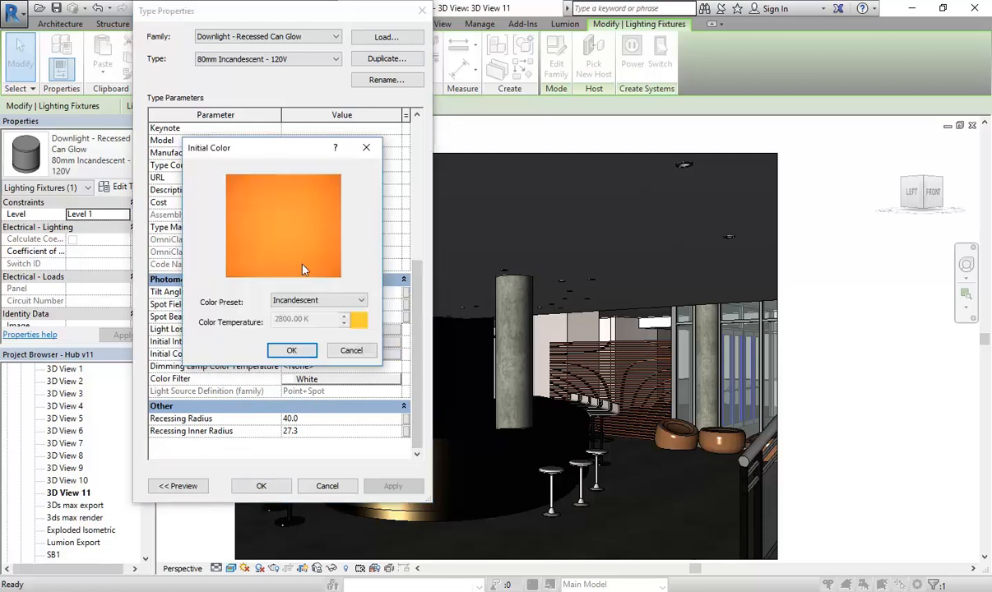
{"action": "left_click_drag", "start_coordinate": [237, 144], "coordinate": [175, 71]}
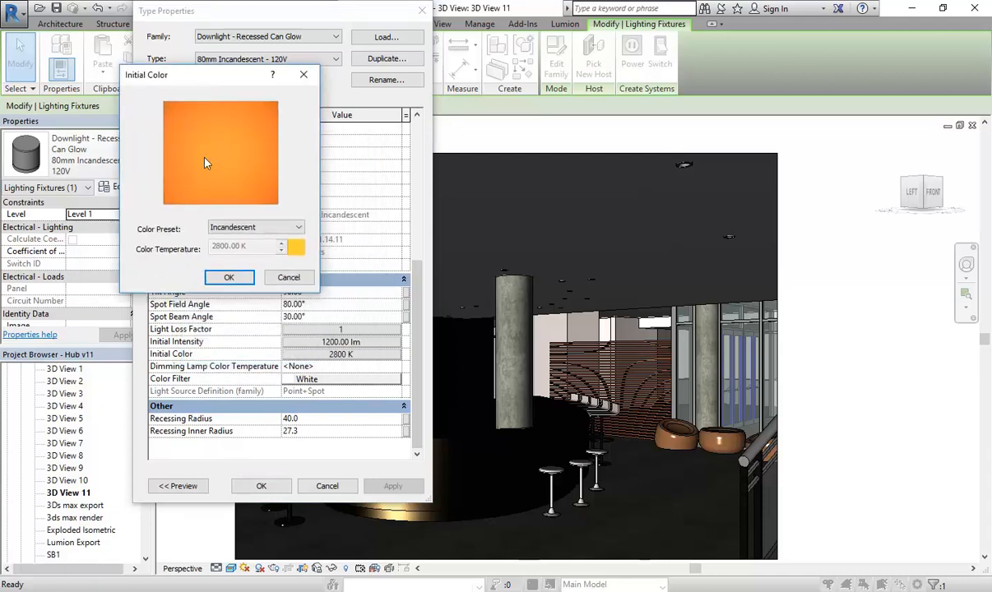
Try the Halogen color preset for the downlight type and return it to Incandescent
{"action": "left_click", "coordinate": [252, 227]}
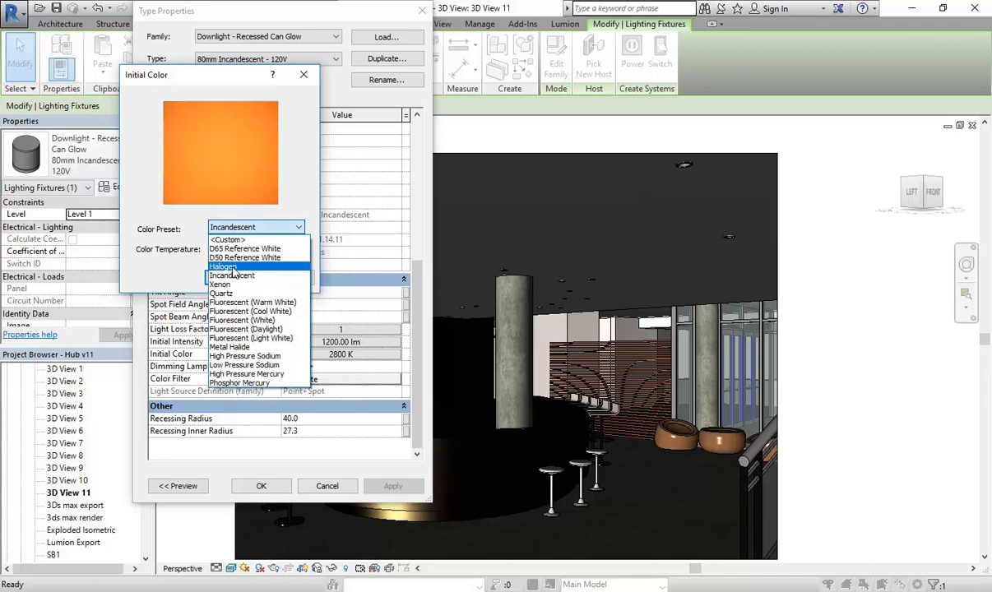
{"action": "left_click", "coordinate": [233, 268]}
{"action": "left_click", "coordinate": [292, 227]}
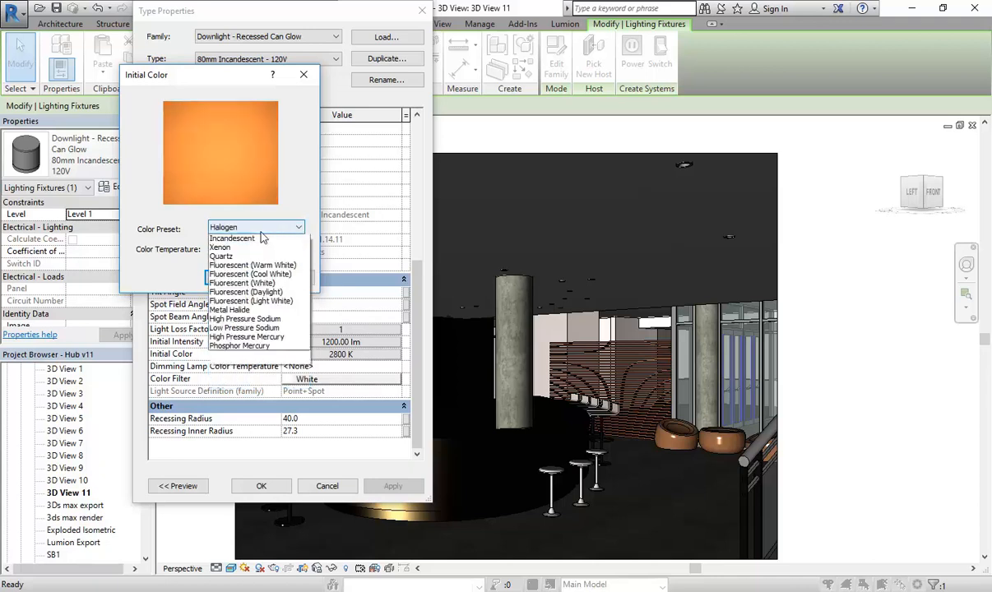
{"action": "left_click", "coordinate": [240, 276]}
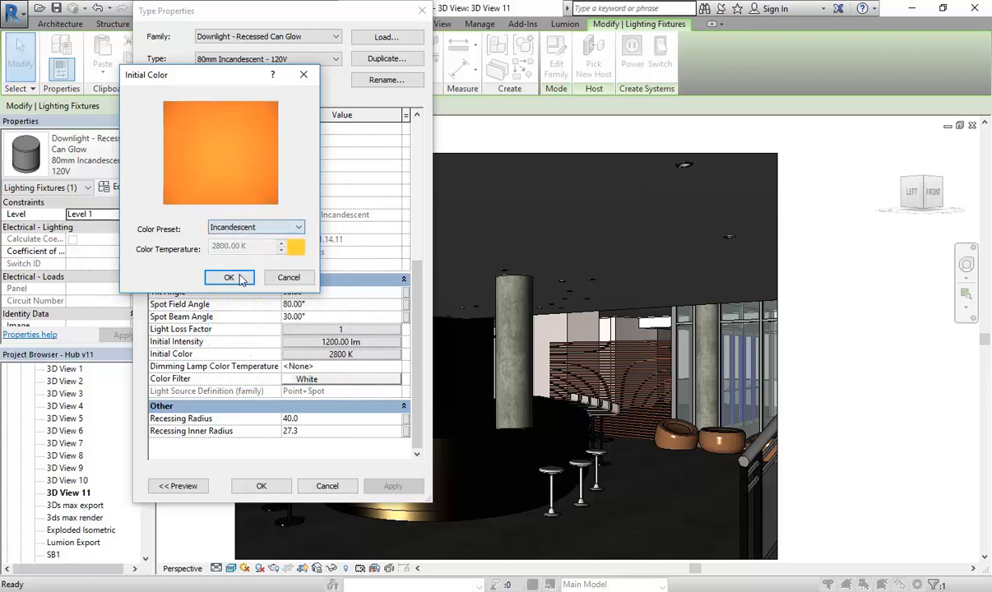
Try the Xenon, Quartz and Fluorescent (Warm White) color presets for the downlight type
{"action": "left_click", "coordinate": [249, 229]}
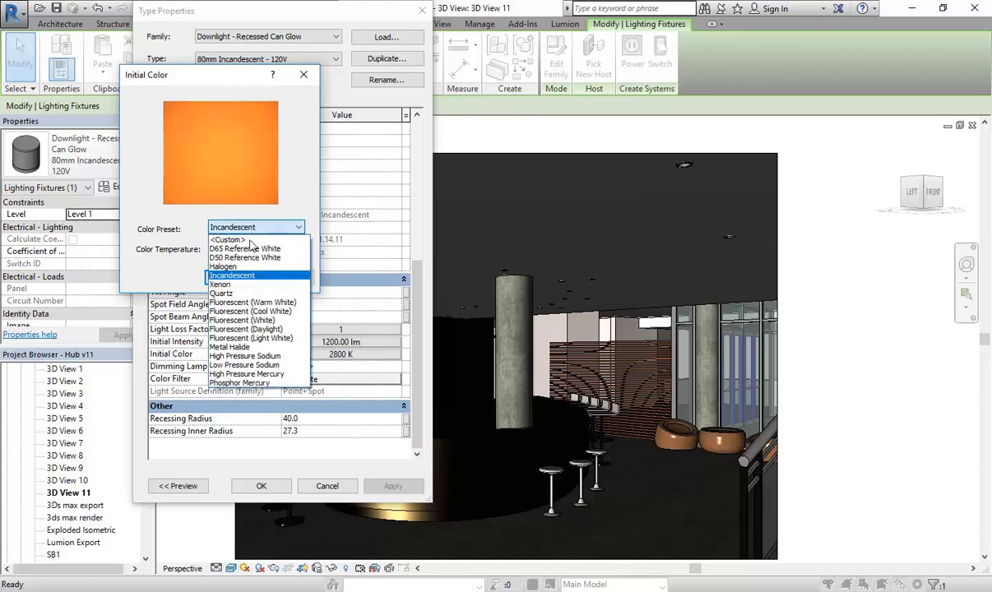
{"action": "left_click", "coordinate": [229, 279]}
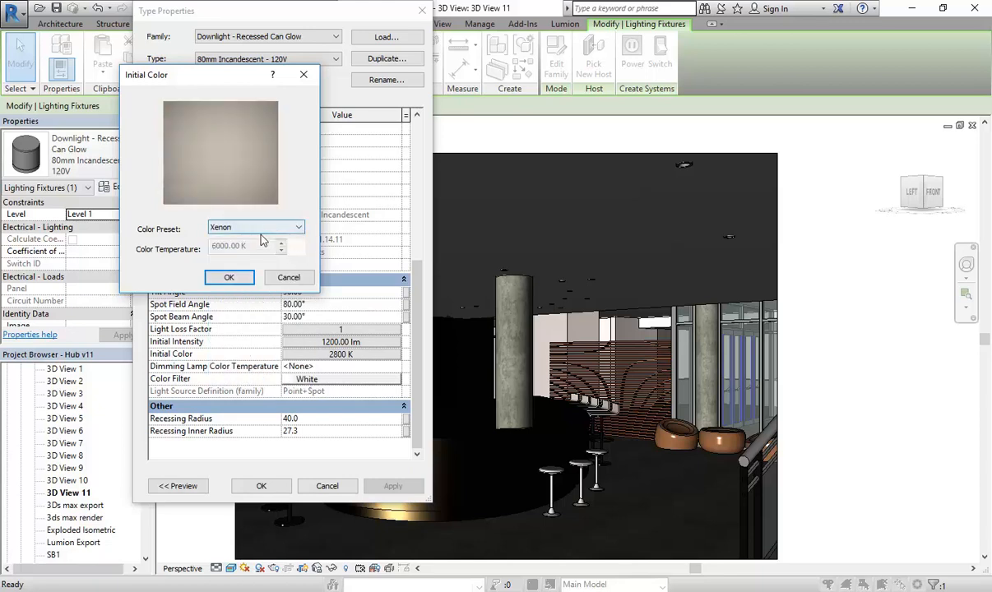
{"action": "left_click", "coordinate": [252, 229]}
{"action": "left_click", "coordinate": [228, 290]}
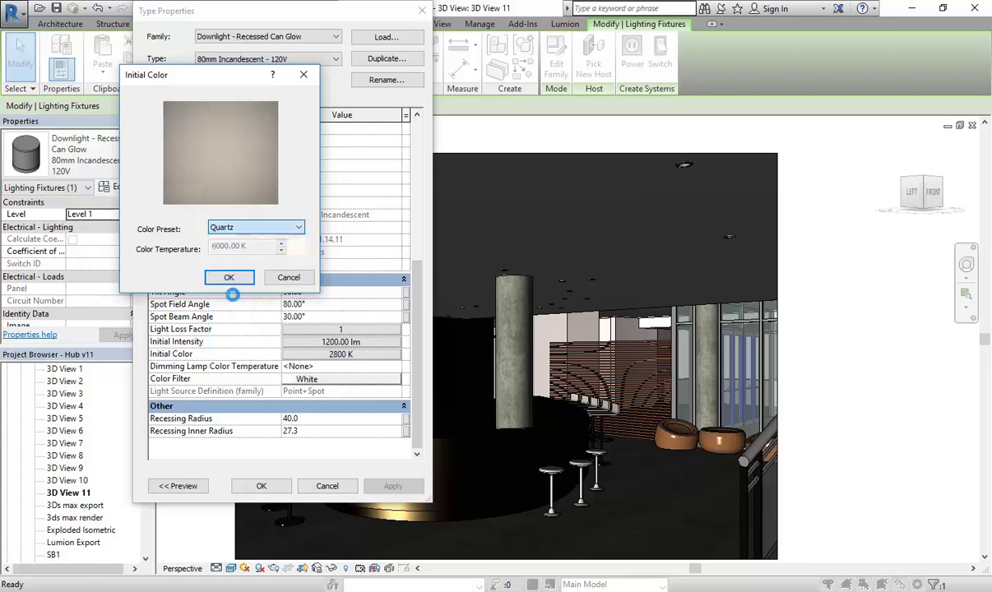
{"action": "left_click", "coordinate": [270, 229]}
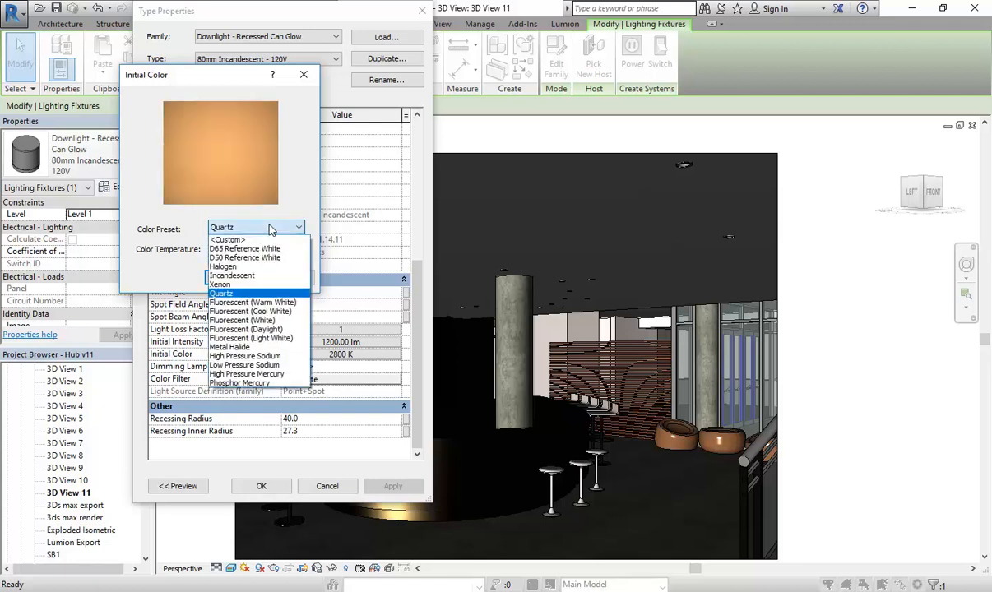
{"action": "left_click", "coordinate": [253, 265]}
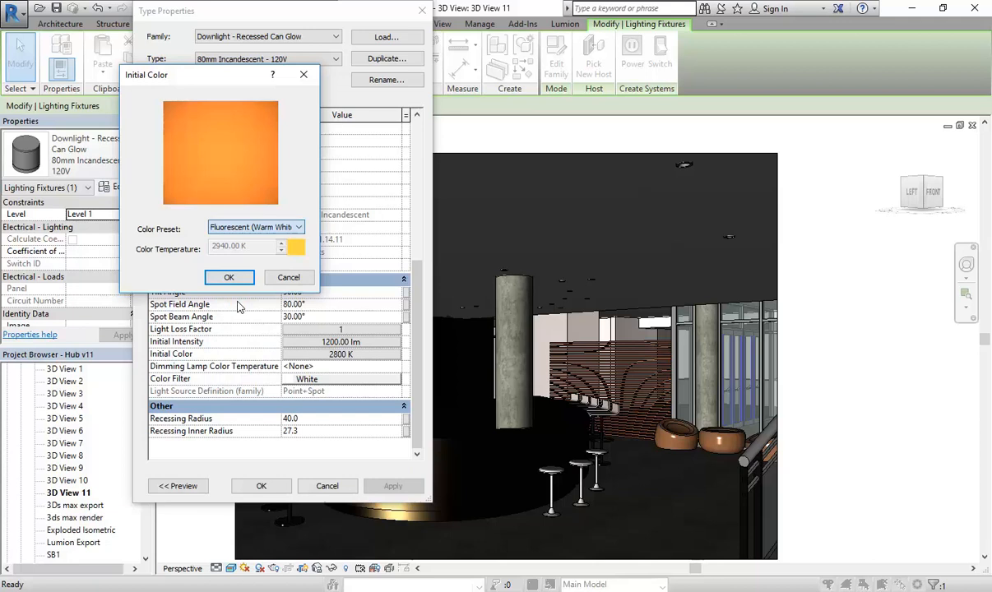
{"action": "left_click", "coordinate": [258, 227]}
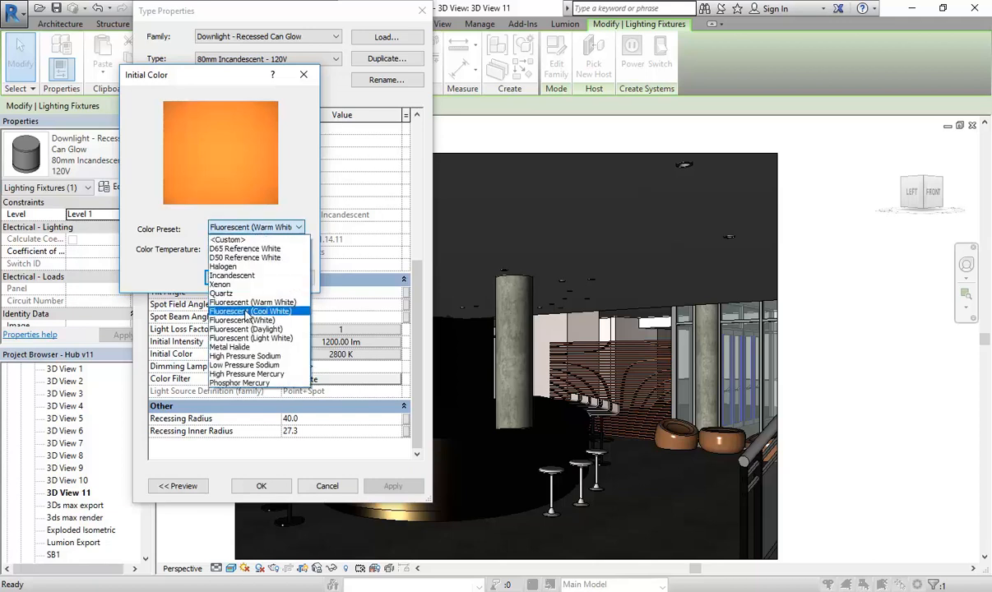
{"action": "left_click", "coordinate": [258, 303]}
Try the Fluorescent (Cool White) and Fluorescent (Daylight) color presets for the downlight type
{"action": "left_click", "coordinate": [269, 229]}
{"action": "left_click", "coordinate": [263, 312]}
{"action": "left_click", "coordinate": [270, 225]}
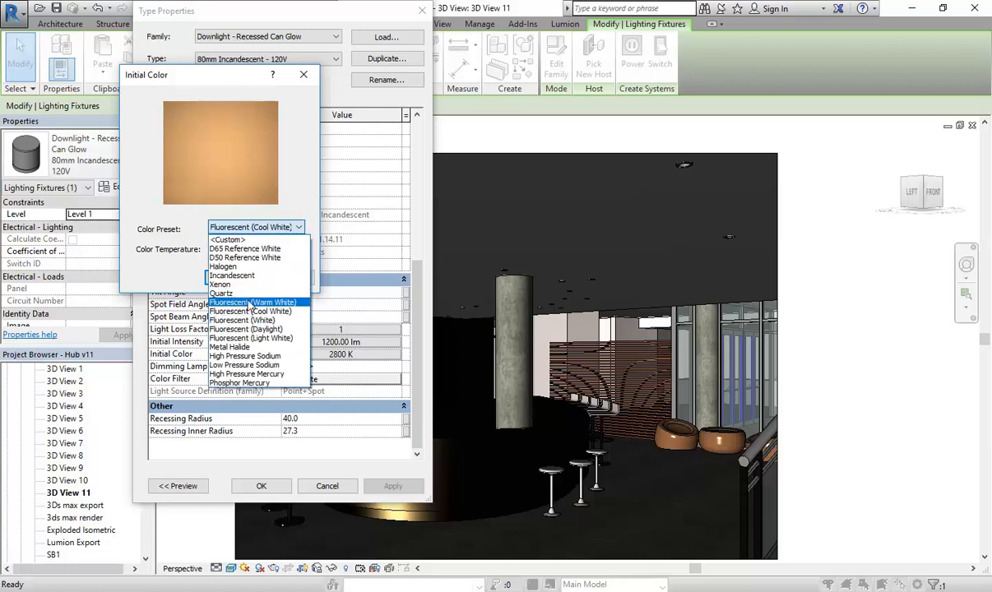
{"action": "left_click", "coordinate": [248, 224]}
{"action": "left_click", "coordinate": [248, 223]}
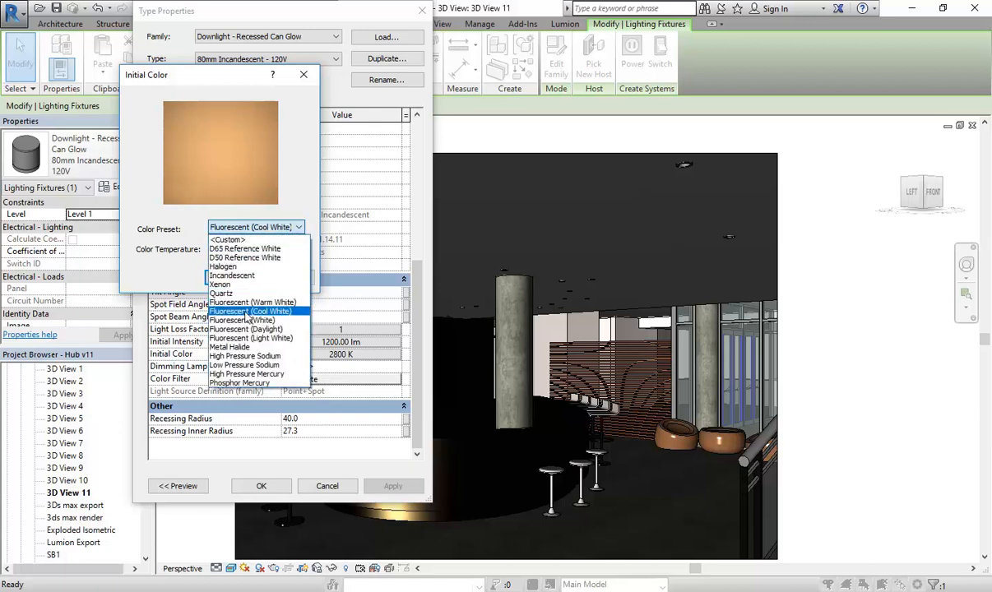
{"action": "left_click", "coordinate": [248, 312]}
{"action": "left_click", "coordinate": [251, 227]}
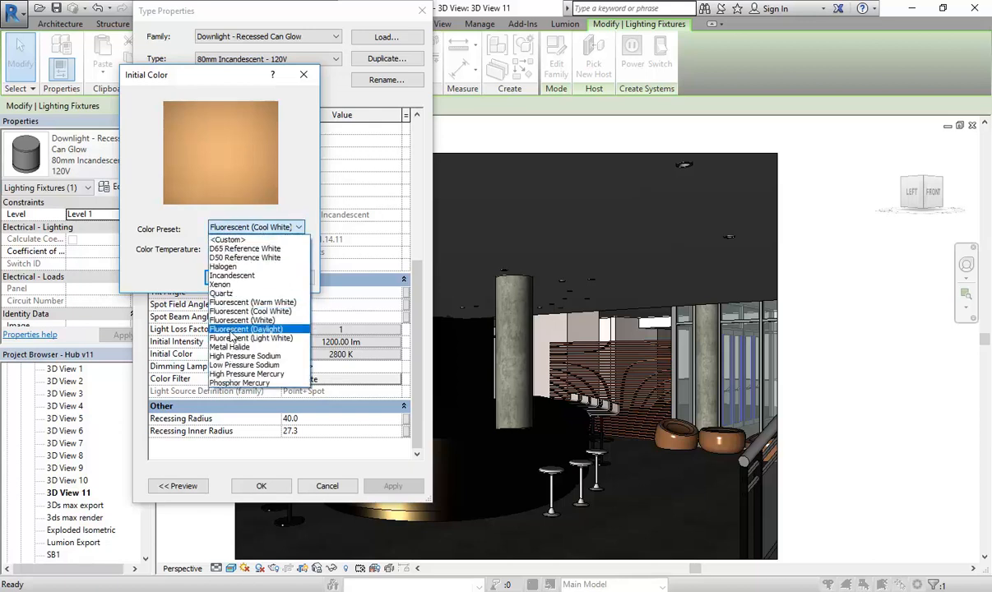
{"action": "left_click", "coordinate": [246, 329]}
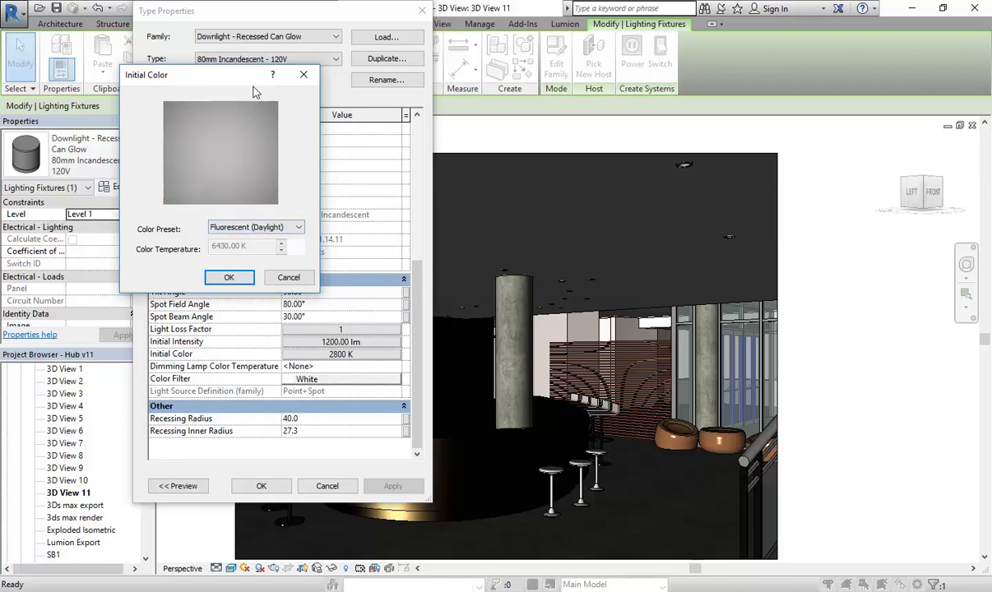
{"action": "left_click_drag", "start_coordinate": [232, 80], "coordinate": [281, 80]}
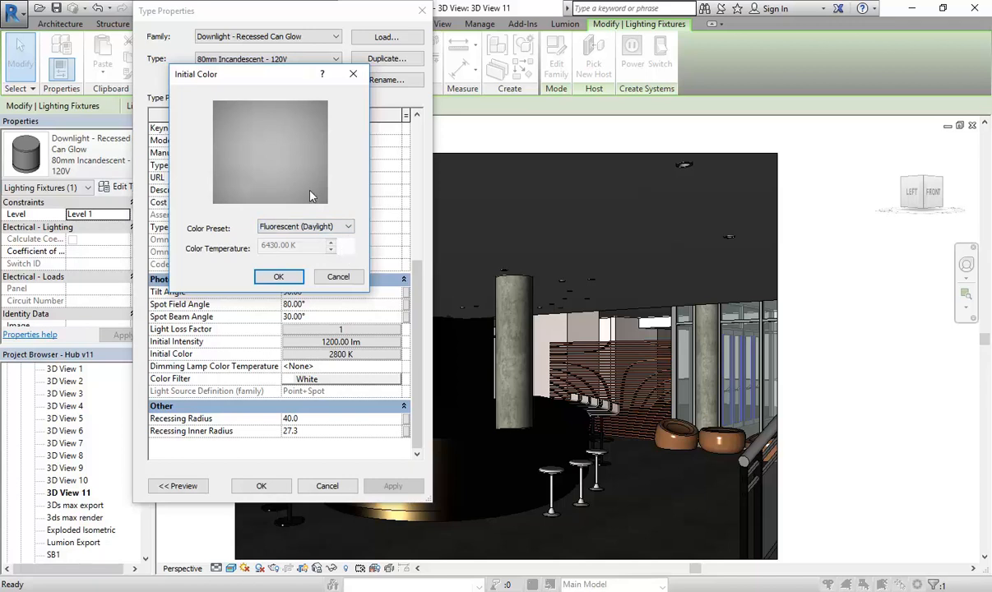
Try the Xenon color preset and a custom color temperature of 8000 K for the downlight type
{"action": "left_click", "coordinate": [317, 229]}
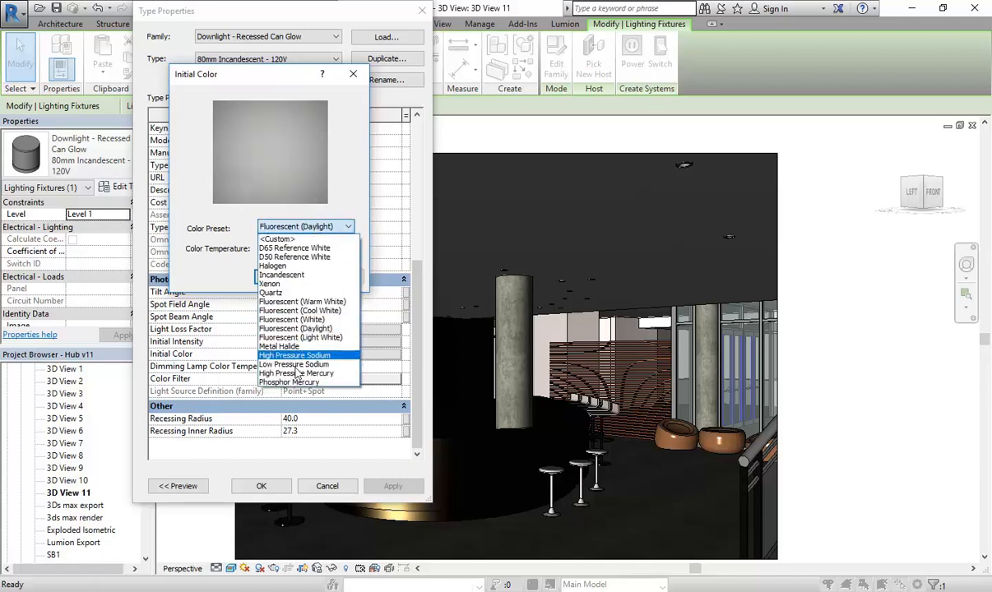
{"action": "left_click", "coordinate": [276, 283]}
{"action": "left_click", "coordinate": [306, 230]}
{"action": "left_click", "coordinate": [296, 236]}
{"action": "left_click", "coordinate": [302, 247]}
{"action": "left_click_drag", "start_coordinate": [267, 244], "coordinate": [244, 244]}
{"action": "type", "text": "8000.00 K"}
{"action": "left_click", "coordinate": [296, 230]}
{"action": "left_click", "coordinate": [298, 232]}
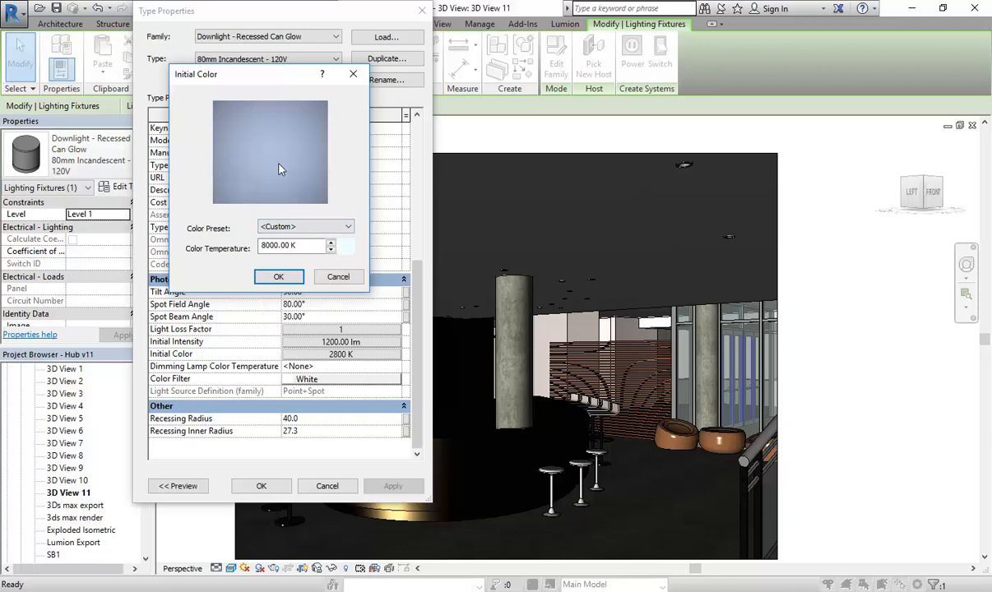
{"action": "left_click", "coordinate": [263, 246]}
Try the Metal Halide preset, and set the downlight type's initial color to Fluorescent (Warm White)
{"action": "left_click", "coordinate": [313, 227]}
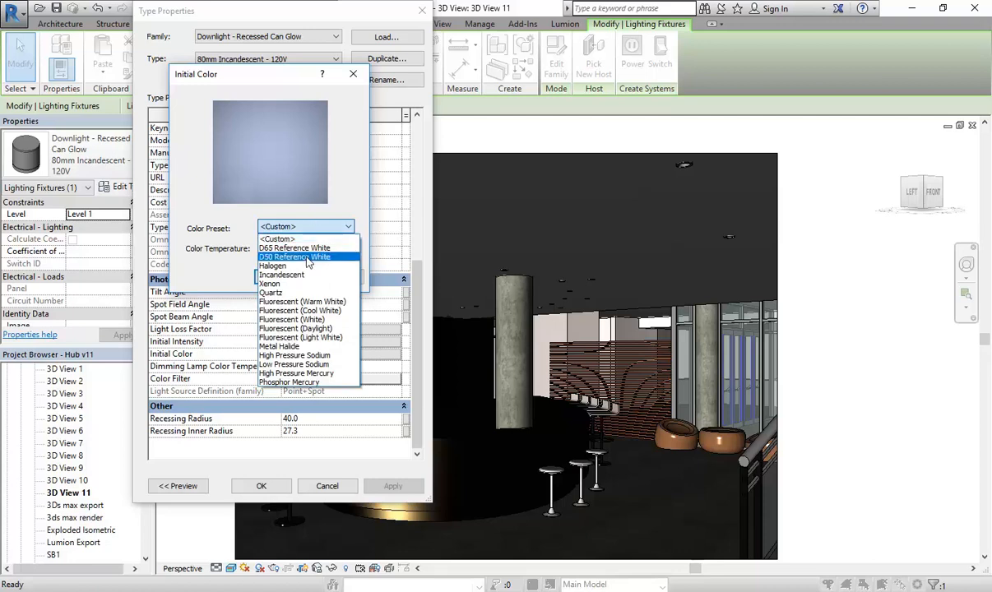
{"action": "left_click", "coordinate": [281, 349]}
{"action": "left_click", "coordinate": [296, 226]}
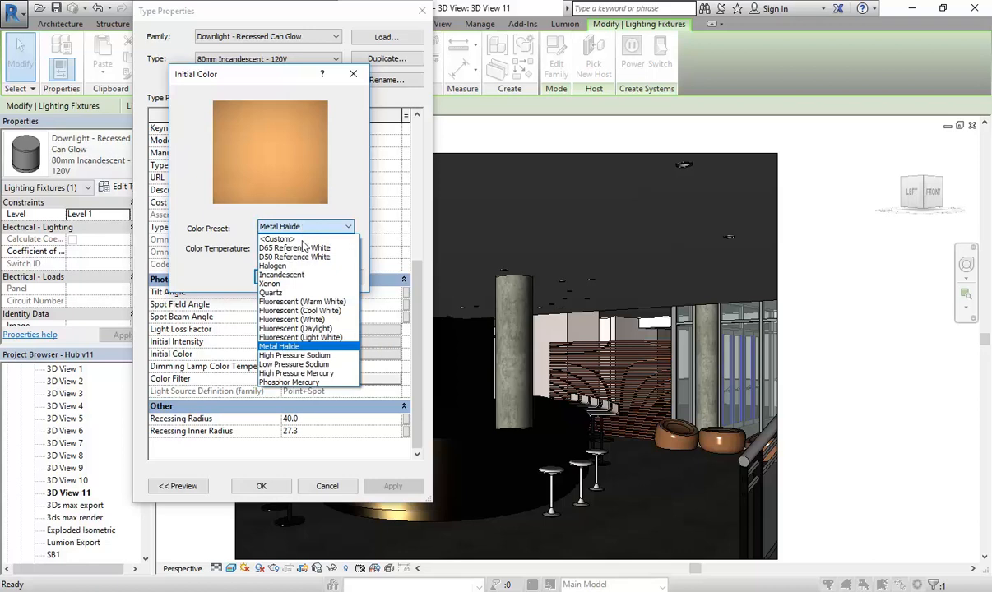
{"action": "left_click", "coordinate": [296, 301]}
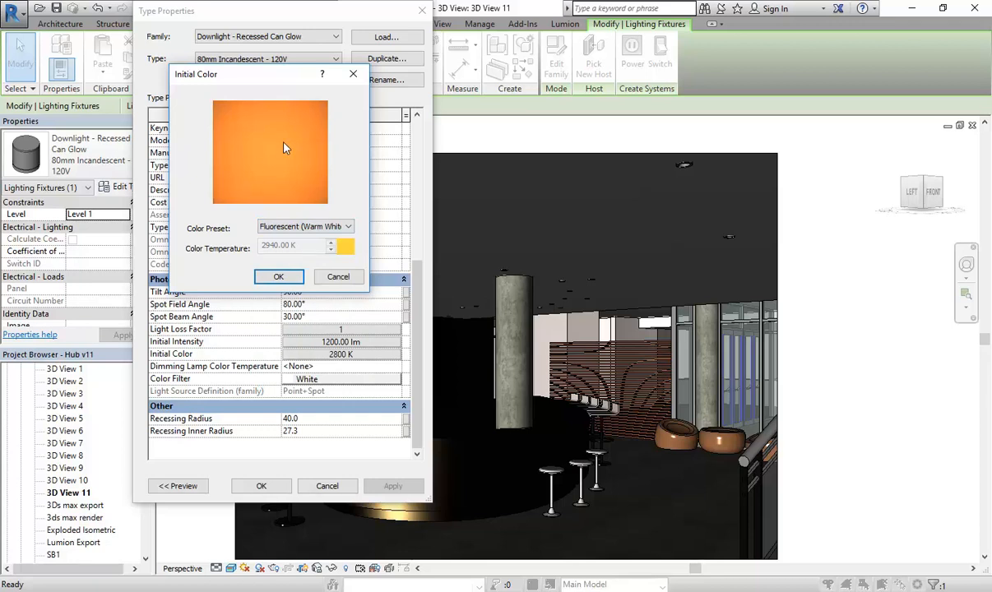
{"action": "left_click", "coordinate": [272, 277]}
{"action": "left_click", "coordinate": [260, 486]}
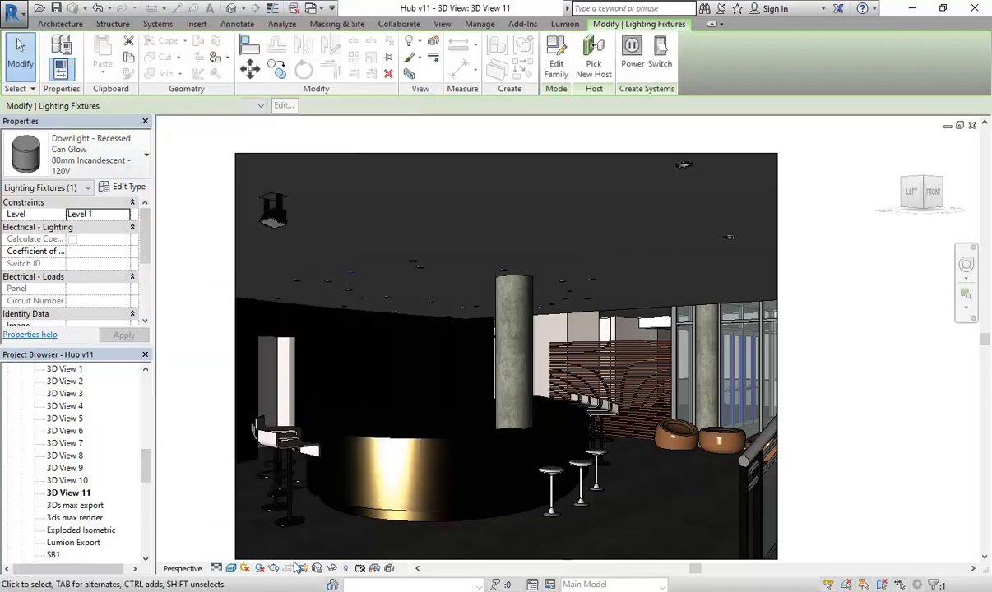
Render 3D View 11 in Draft quality and lower the image's exposure white point to about 5359.6
{"action": "left_click", "coordinate": [273, 569]}
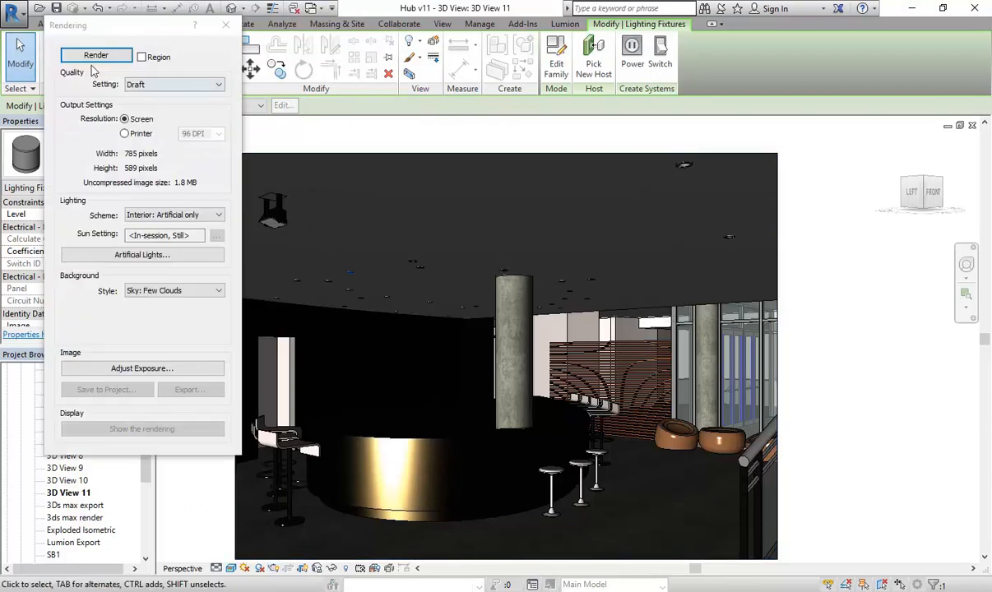
{"action": "left_click", "coordinate": [67, 38]}
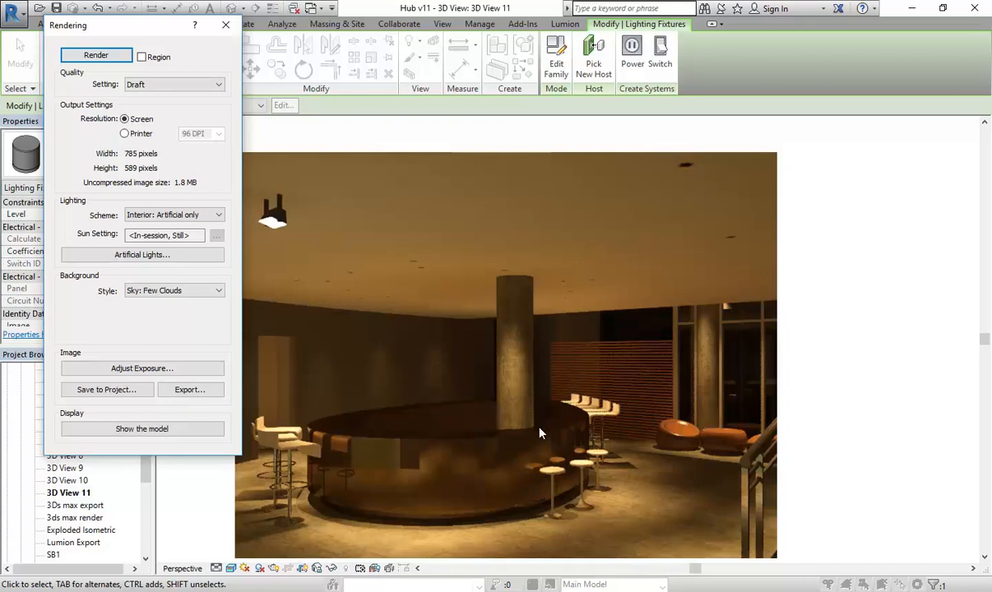
{"action": "left_click", "coordinate": [142, 370]}
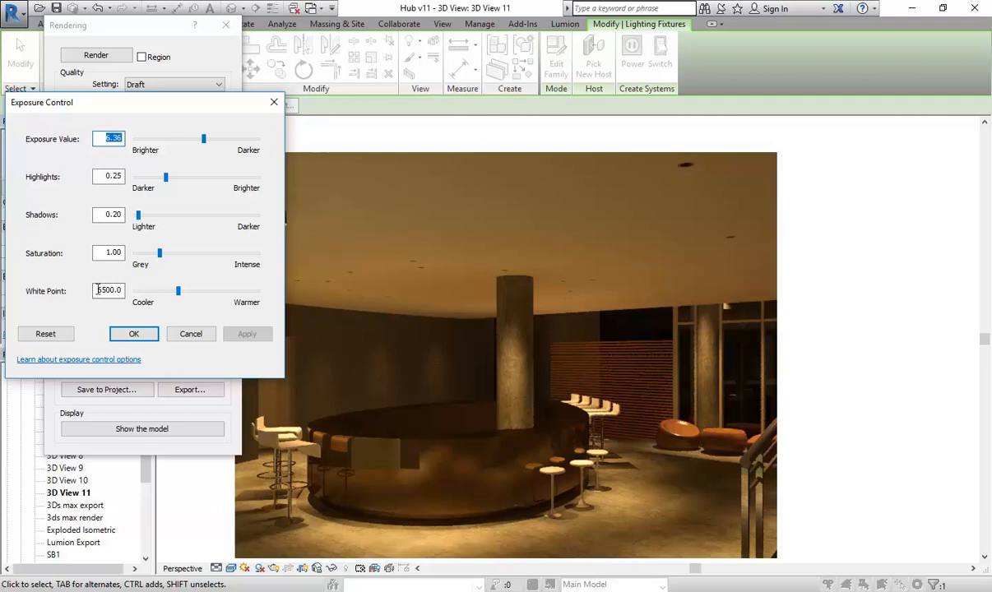
{"action": "left_click", "coordinate": [179, 294]}
{"action": "left_click_drag", "start_coordinate": [178, 296], "coordinate": [168, 292]}
{"action": "left_click", "coordinate": [247, 336]}
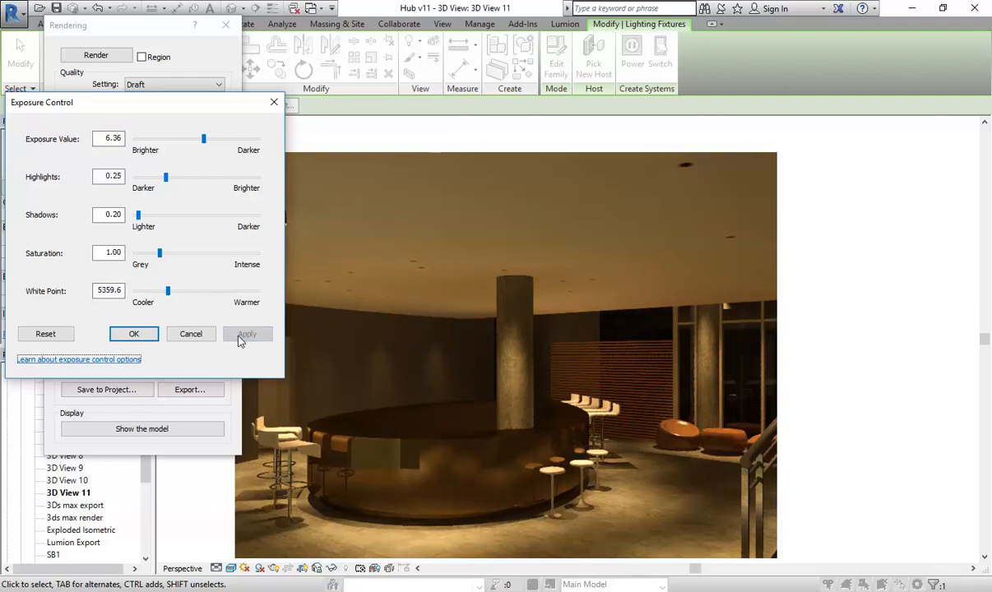
Raise the rendered image's white point to about 6694.4 and close the rendering
{"action": "left_click_drag", "start_coordinate": [169, 290], "coordinate": [181, 292]}
{"action": "left_click", "coordinate": [247, 333]}
{"action": "left_click", "coordinate": [134, 333]}
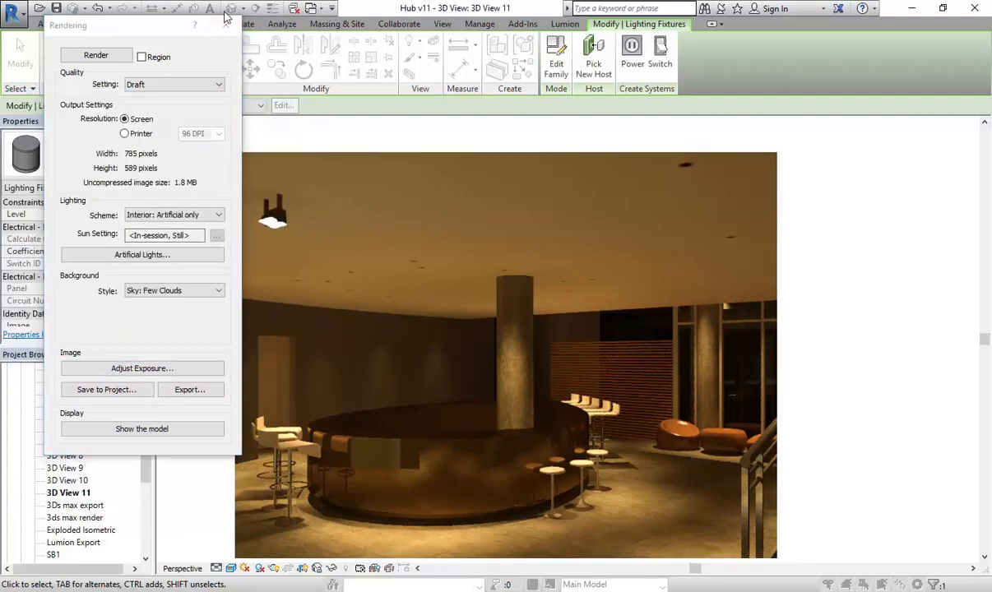
{"action": "left_click", "coordinate": [229, 26]}
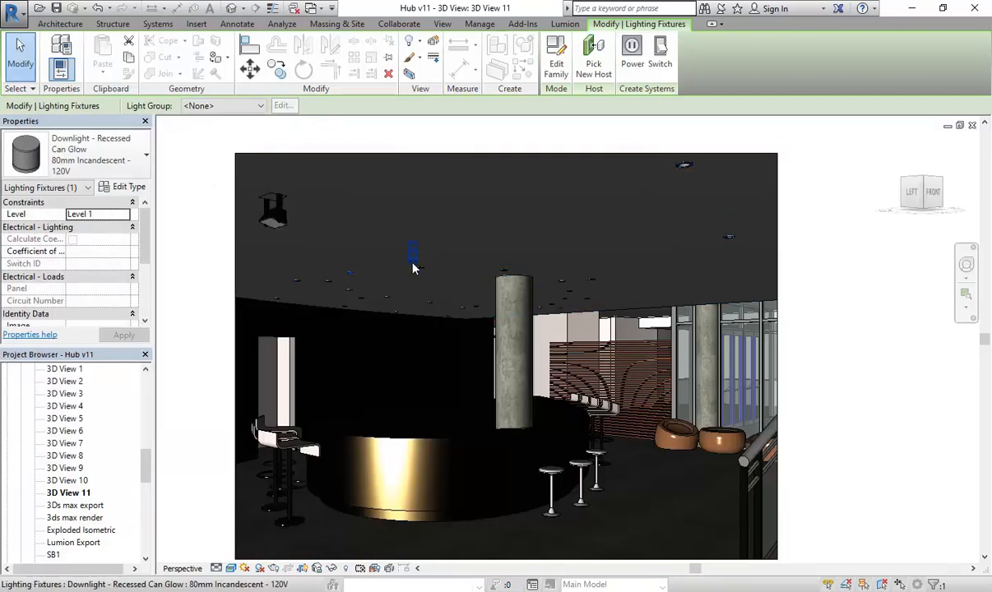
Set the initial color of the 80mm Incandescent - 120V downlight type to the Xenon preset
{"action": "left_click", "coordinate": [129, 188]}
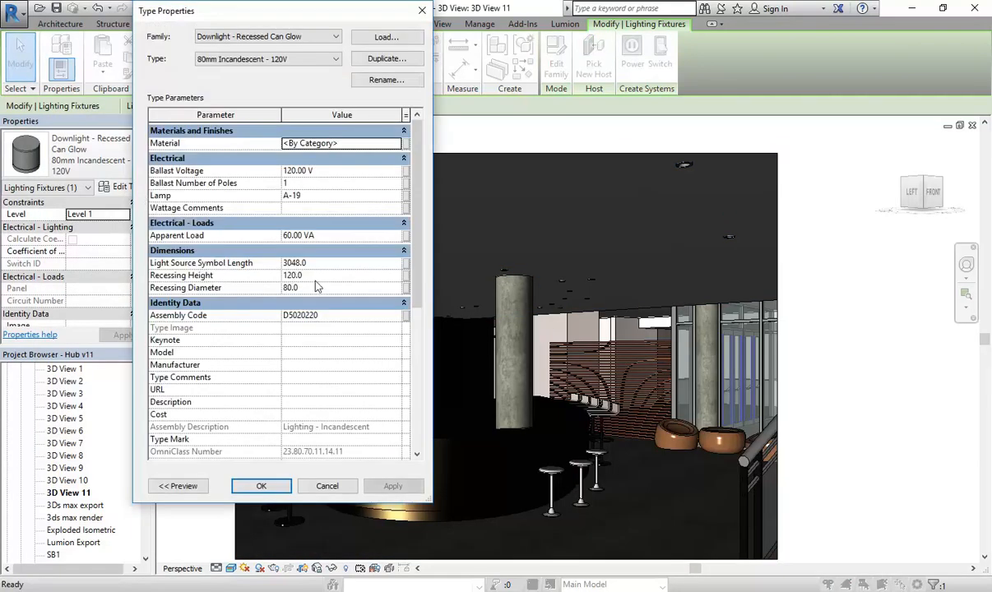
{"action": "scroll", "coordinate": [401, 391], "scroll_direction": "down", "scroll_amount": 5}
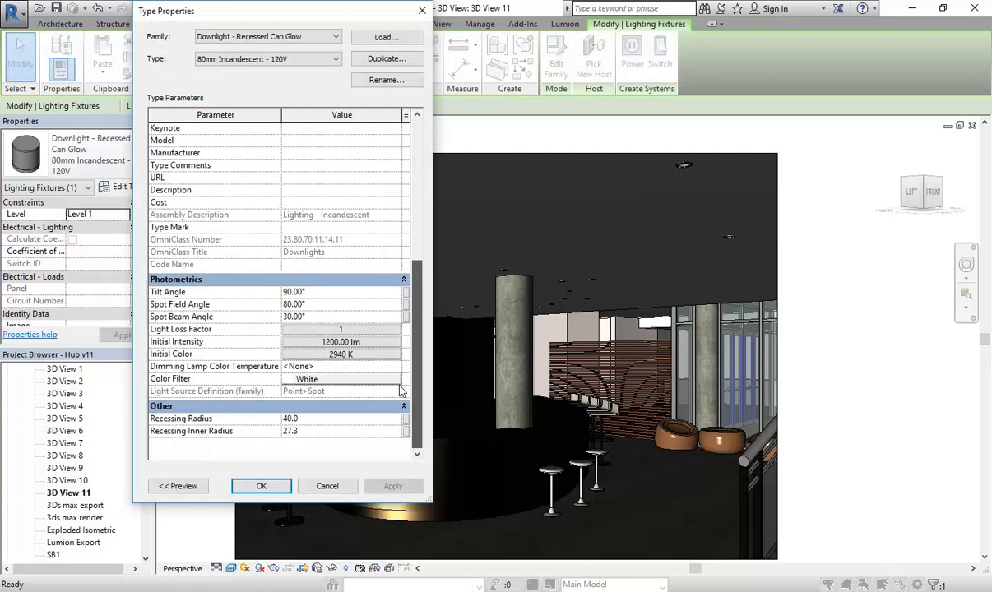
{"action": "left_click", "coordinate": [325, 353]}
{"action": "left_click", "coordinate": [306, 225]}
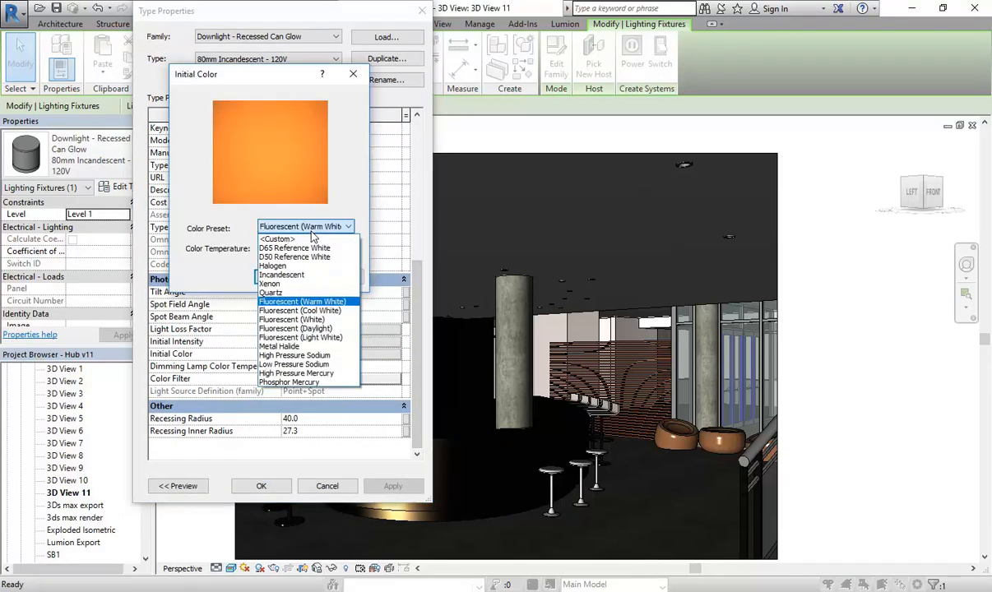
{"action": "left_click", "coordinate": [283, 284]}
{"action": "left_click", "coordinate": [278, 276]}
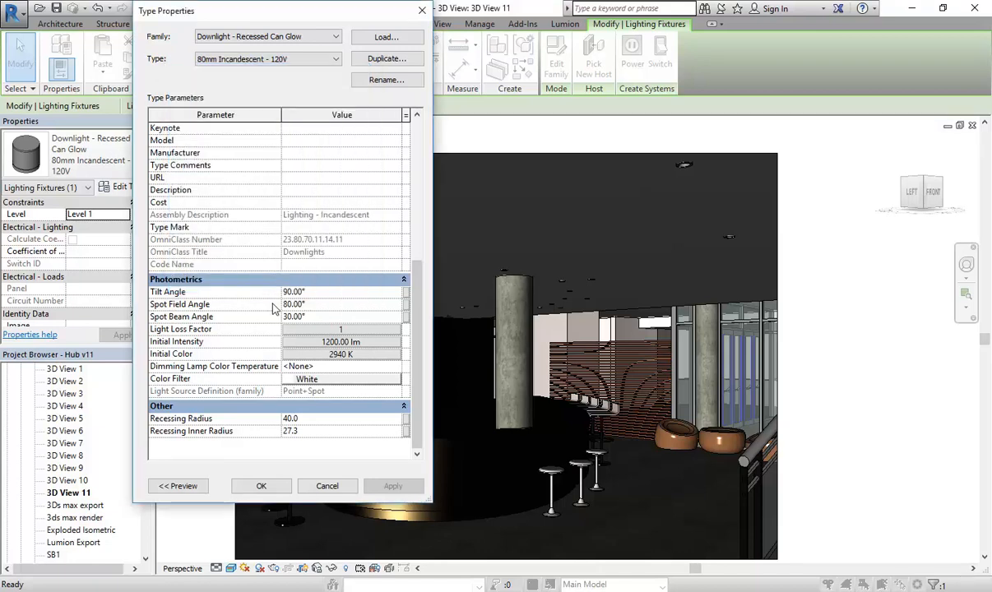
{"action": "left_click", "coordinate": [261, 485]}
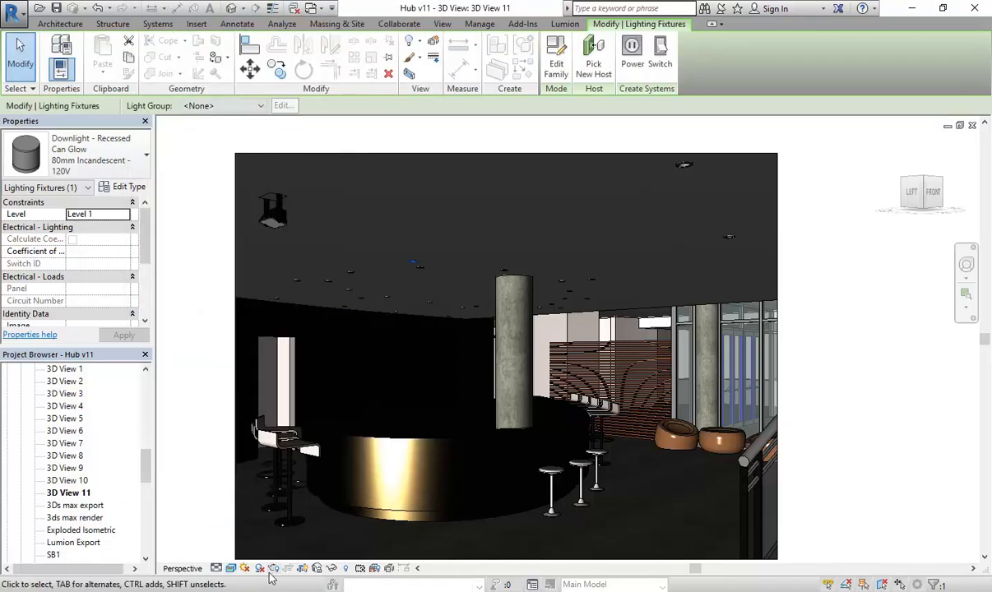
Render 3D View 11 in Draft quality, and set the exposure white point to about 7658.4 and saturation to about 1.54
{"action": "left_click", "coordinate": [259, 568]}
{"action": "left_click", "coordinate": [68, 55]}
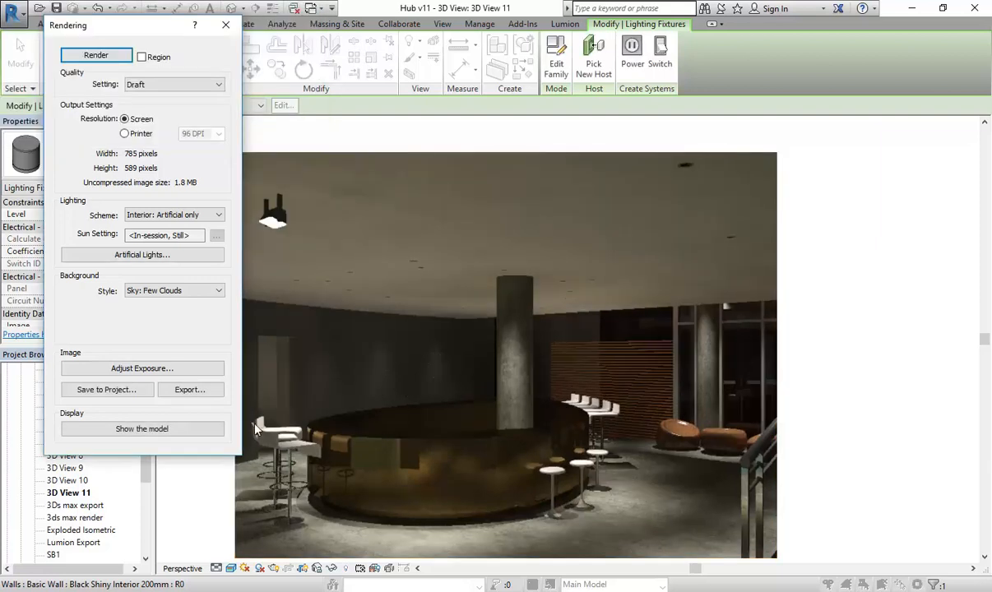
{"action": "left_click", "coordinate": [171, 369]}
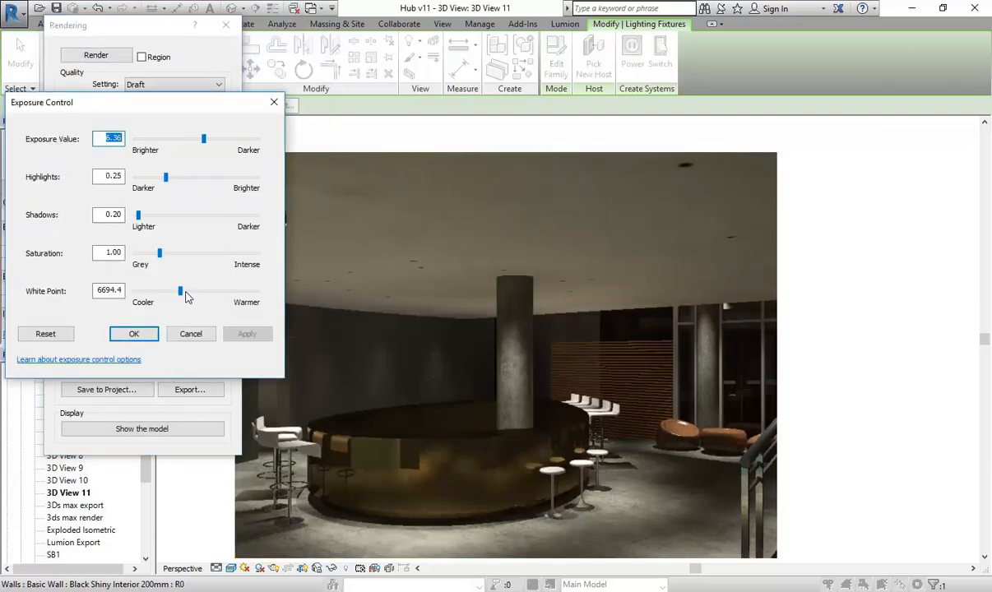
{"action": "left_click_drag", "start_coordinate": [182, 294], "coordinate": [190, 291]}
{"action": "left_click", "coordinate": [247, 333]}
{"action": "left_click_drag", "start_coordinate": [160, 252], "coordinate": [173, 254]}
{"action": "left_click", "coordinate": [230, 333]}
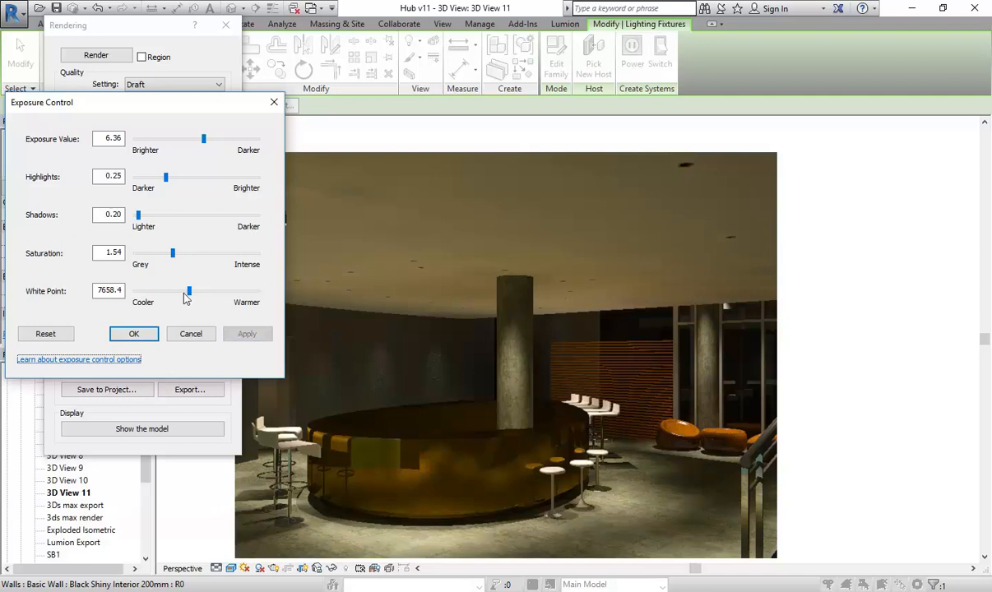
{"action": "left_click", "coordinate": [134, 334]}
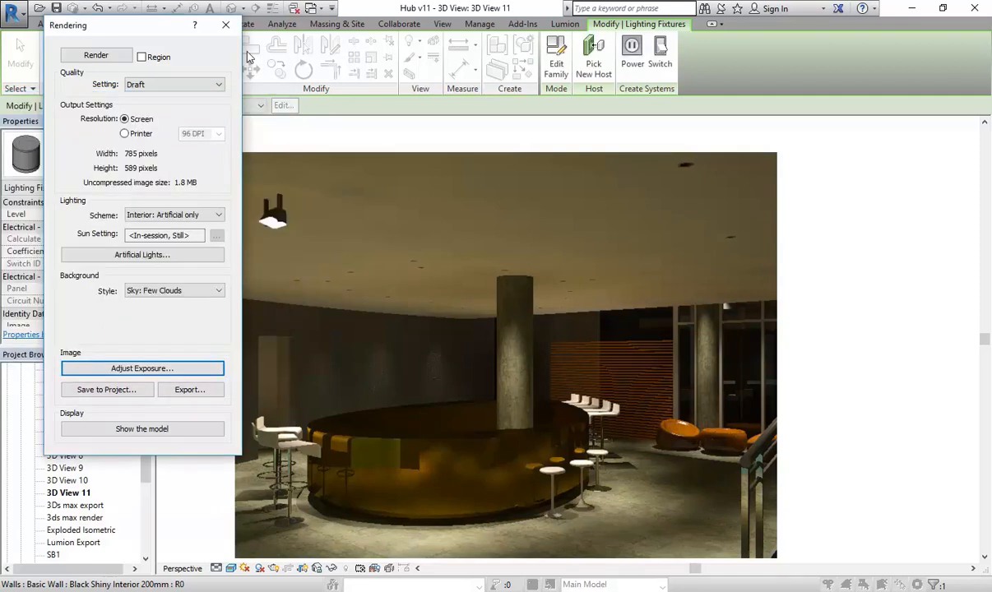
{"action": "left_click", "coordinate": [228, 24]}
Open the Initial Color settings in the type properties of a recessed 80mm Incandescent - 120V ceiling downlight
{"action": "left_click", "coordinate": [329, 259]}
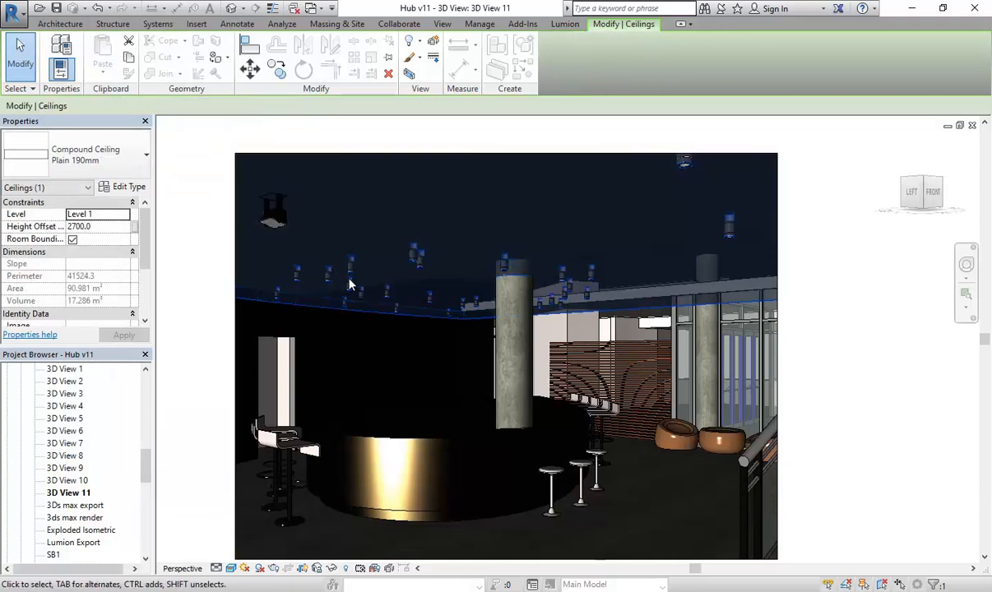
{"action": "key", "text": "Escape"}
{"action": "left_click", "coordinate": [349, 273]}
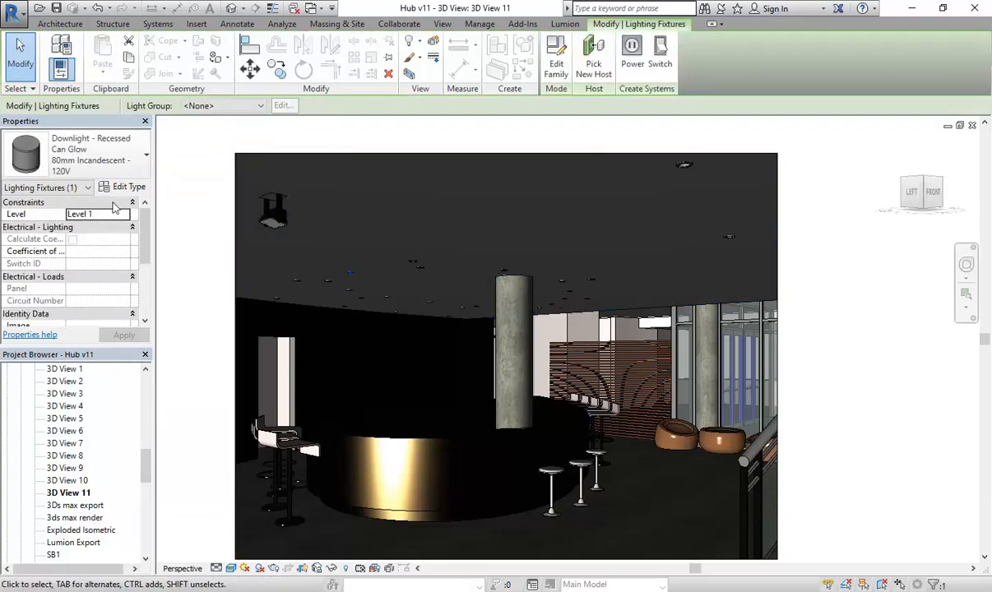
{"action": "left_click", "coordinate": [122, 187]}
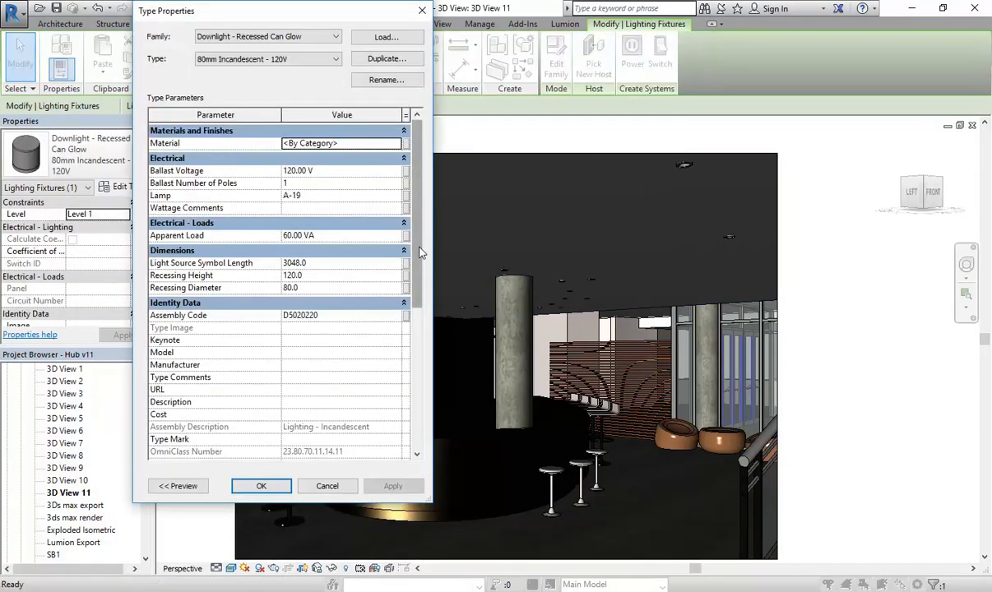
{"action": "scroll", "coordinate": [413, 408], "scroll_direction": "down", "scroll_amount": 5}
{"action": "left_click", "coordinate": [337, 354]}
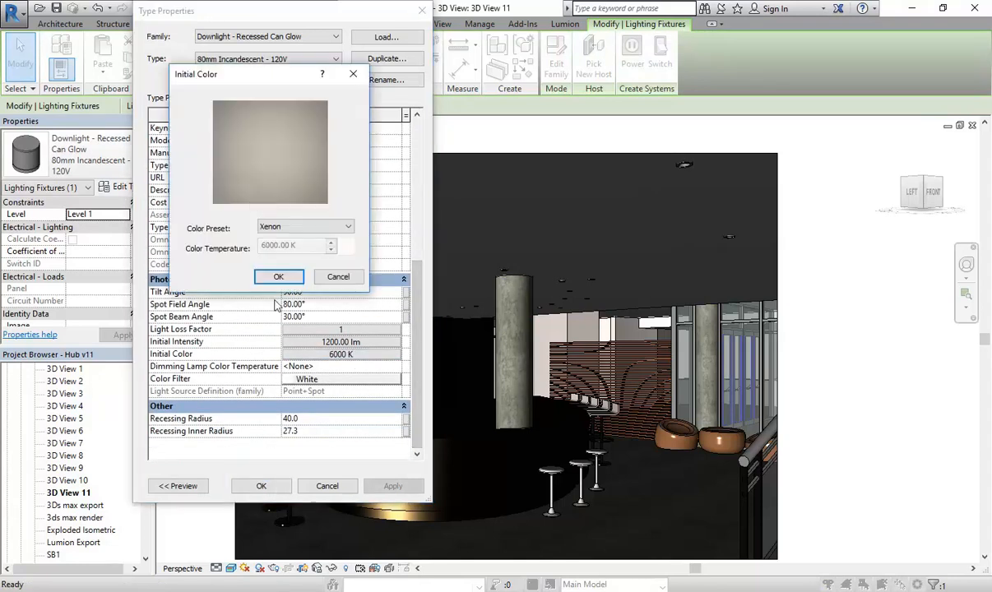
{"action": "left_click", "coordinate": [282, 228]}
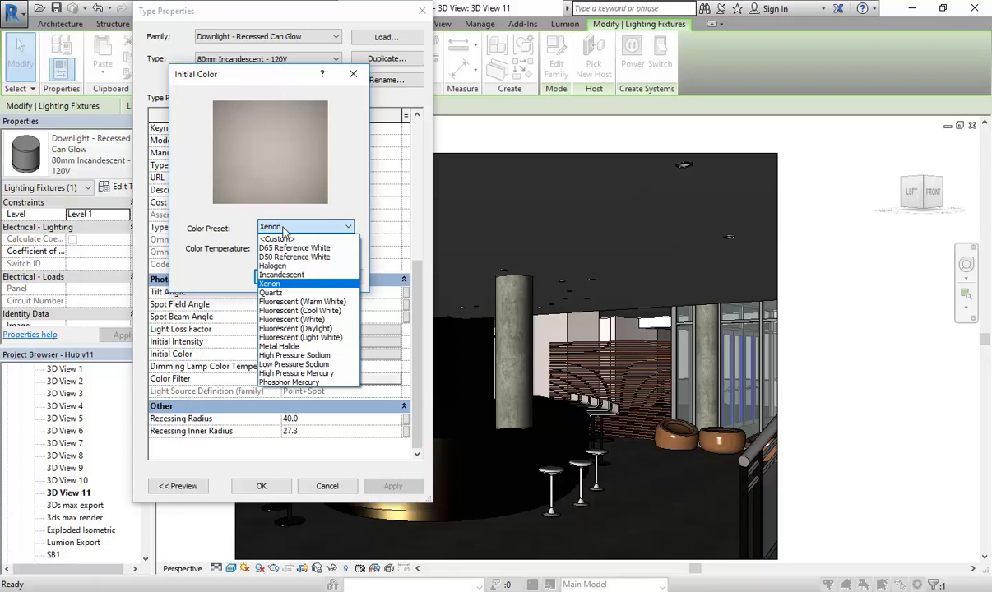
{"action": "left_click", "coordinate": [284, 230]}
{"action": "left_click", "coordinate": [336, 275]}
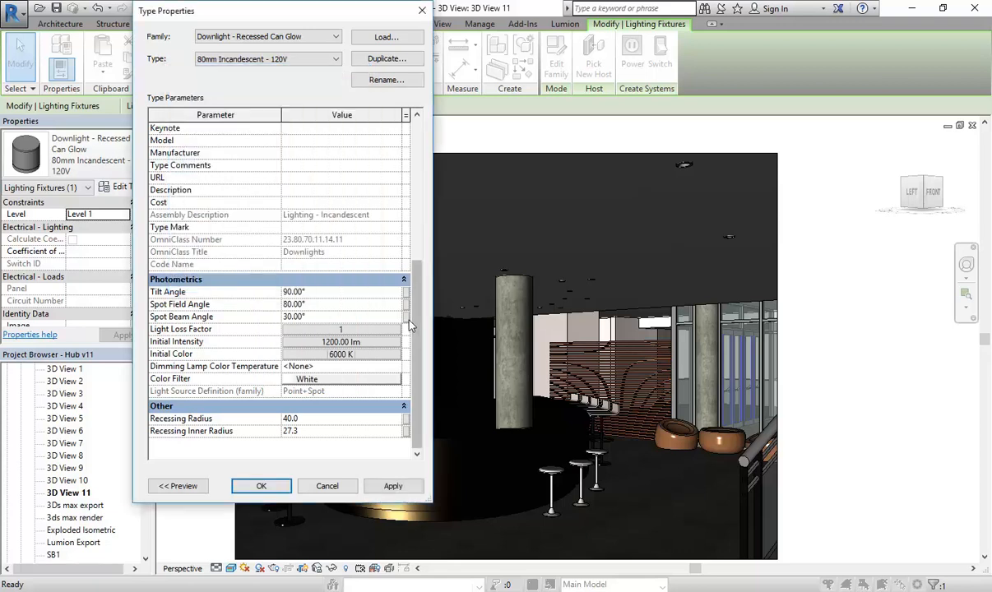
Set the downlight type's initial color to the D50 Reference White preset
{"action": "left_click", "coordinate": [333, 354]}
{"action": "left_click", "coordinate": [310, 226]}
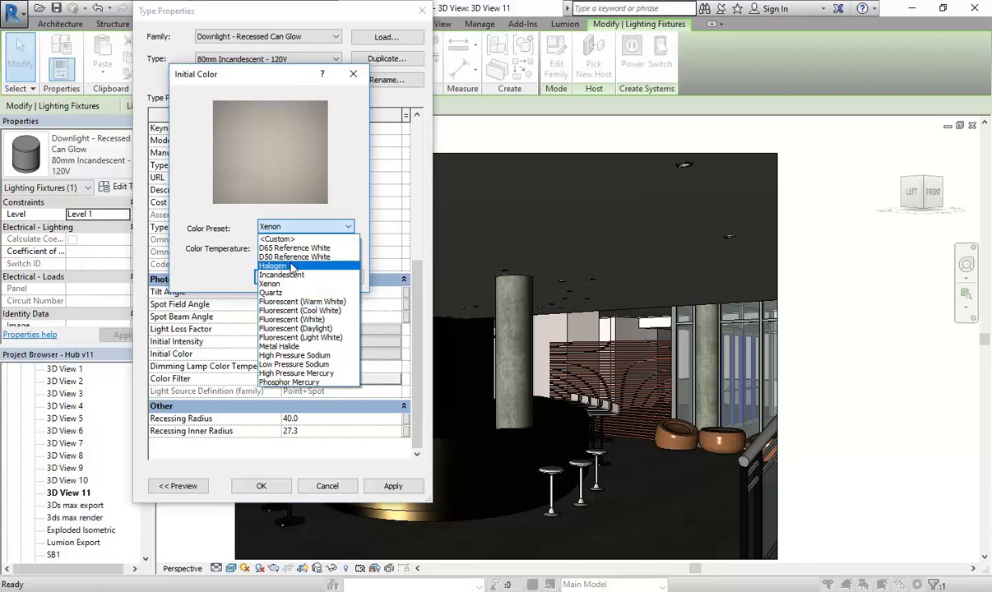
{"action": "left_click", "coordinate": [292, 257]}
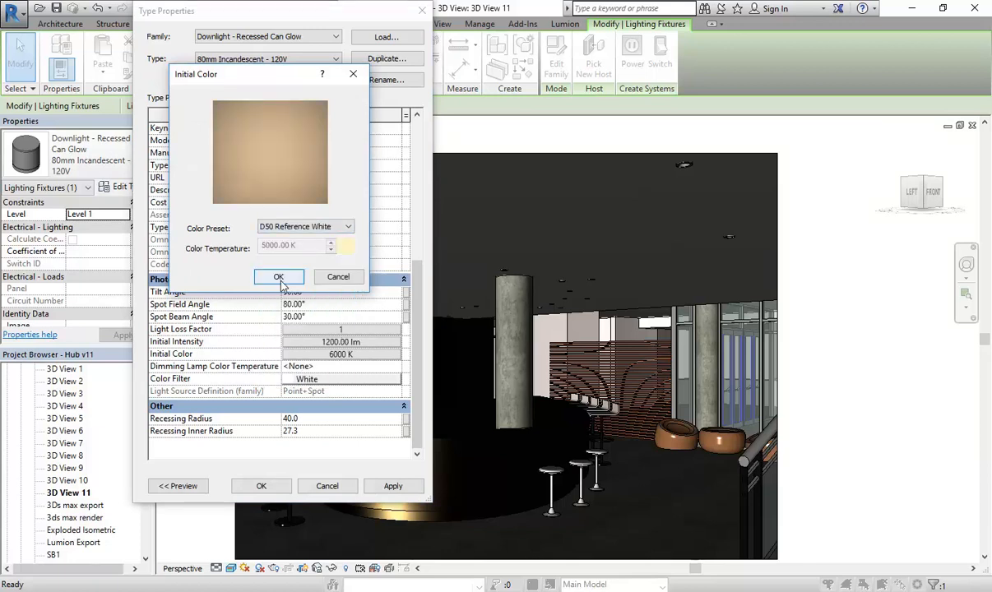
{"action": "left_click", "coordinate": [273, 275]}
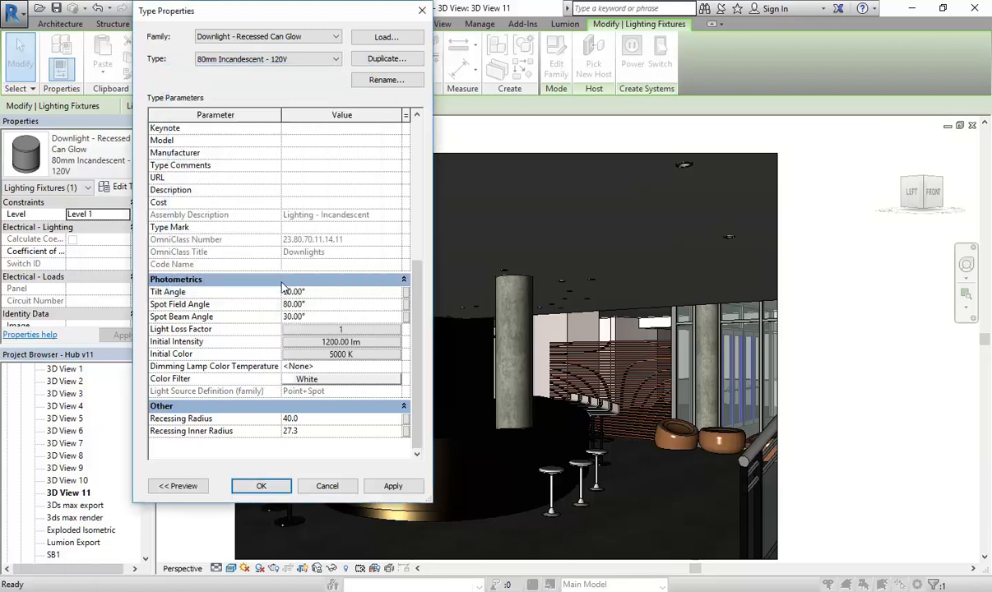
Set the color filter of the 80mm Incandescent - 120V downlight type to Magenta
{"action": "left_click", "coordinate": [305, 379]}
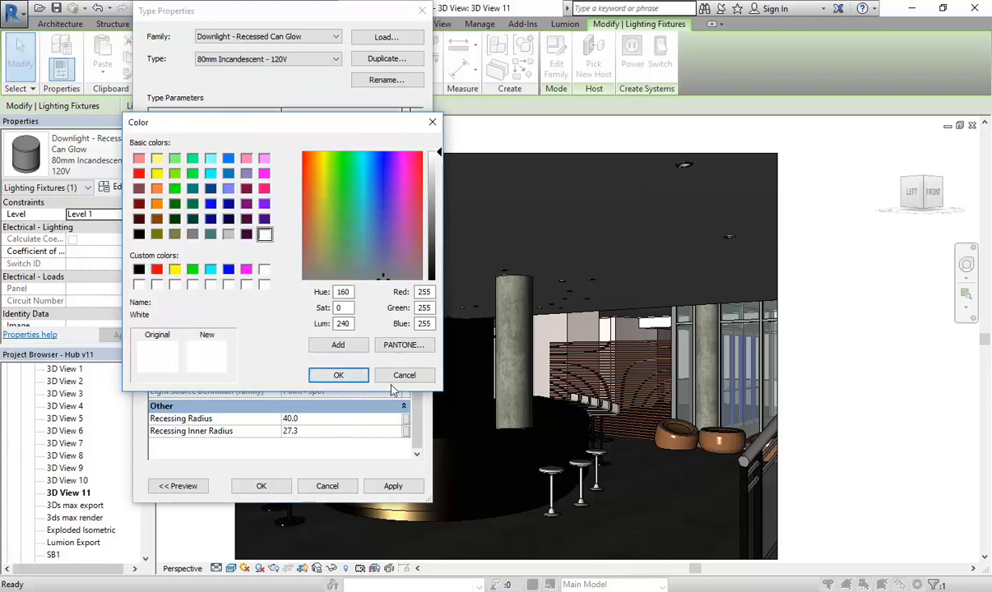
{"action": "left_click", "coordinate": [333, 376]}
{"action": "left_click", "coordinate": [346, 380]}
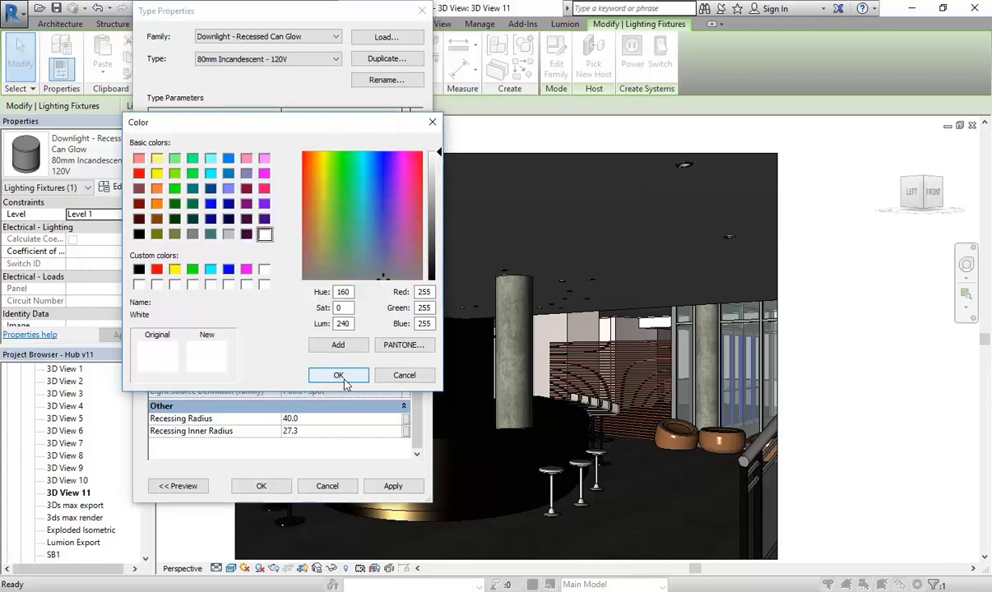
{"action": "left_click", "coordinate": [265, 173]}
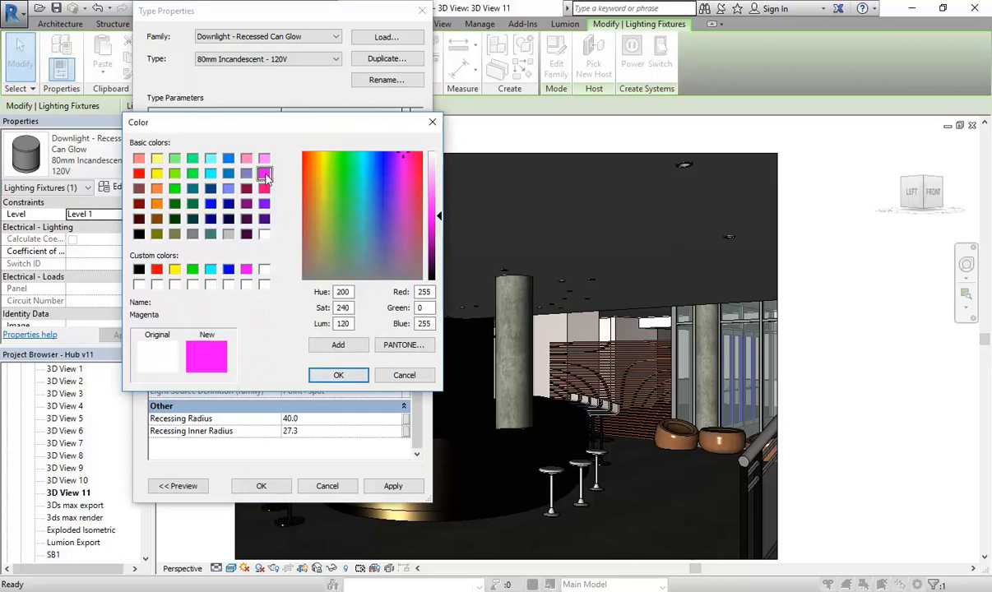
{"action": "left_click", "coordinate": [336, 375]}
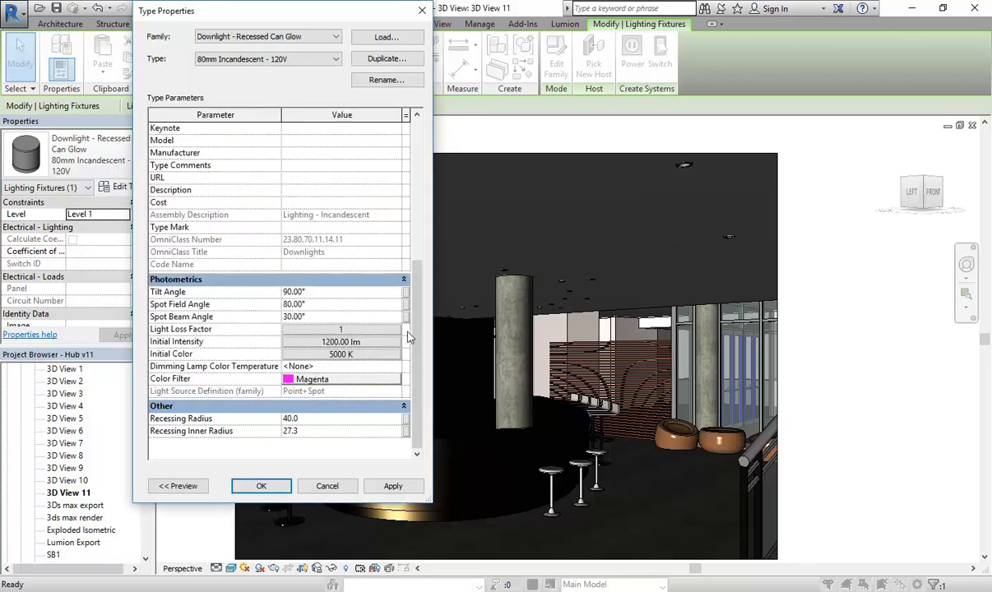
{"action": "left_click", "coordinate": [261, 486]}
{"action": "key", "text": "Escape"}
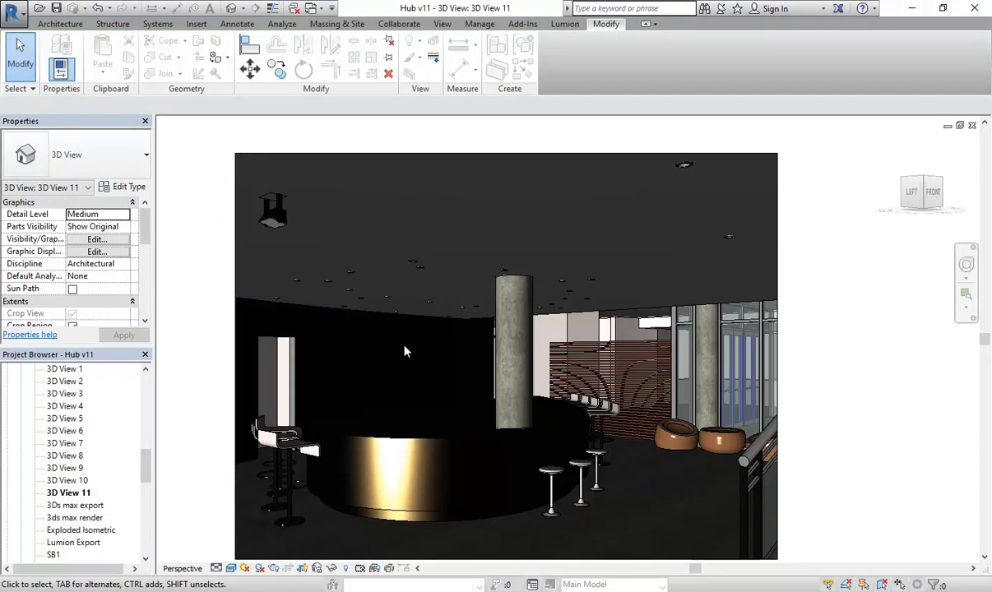
Render 3D View 11 in Draft quality with the Interior: Artificial only scheme to check the tinted lighting, and return to the model
{"action": "left_click", "coordinate": [274, 568]}
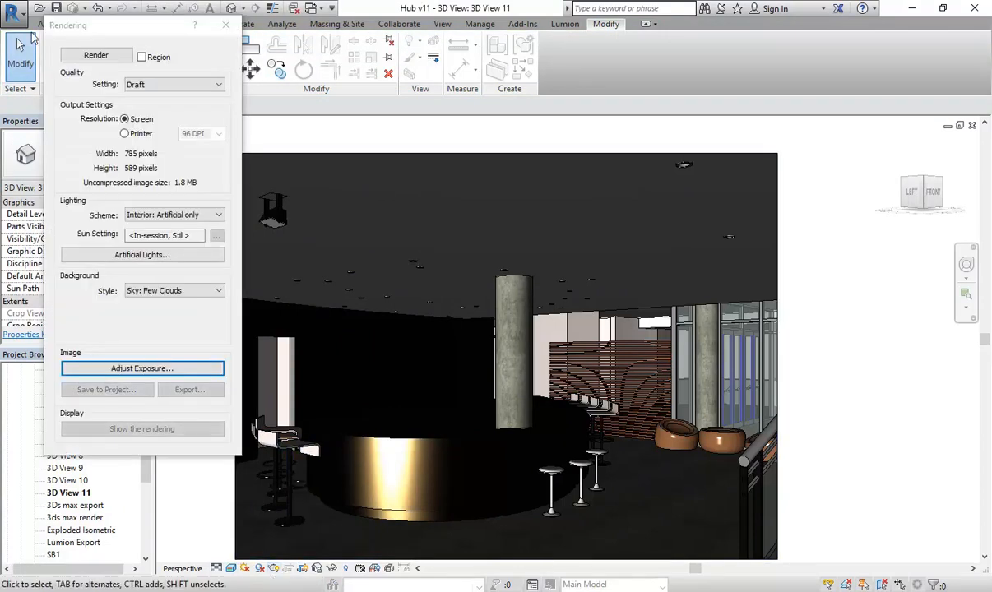
{"action": "left_click", "coordinate": [95, 55]}
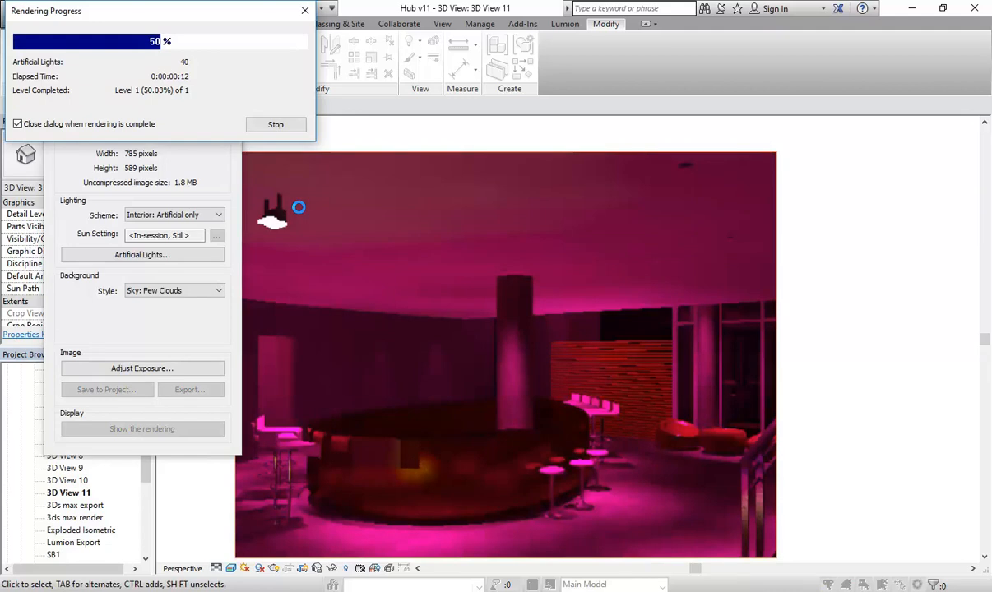
{"action": "left_click", "coordinate": [275, 125]}
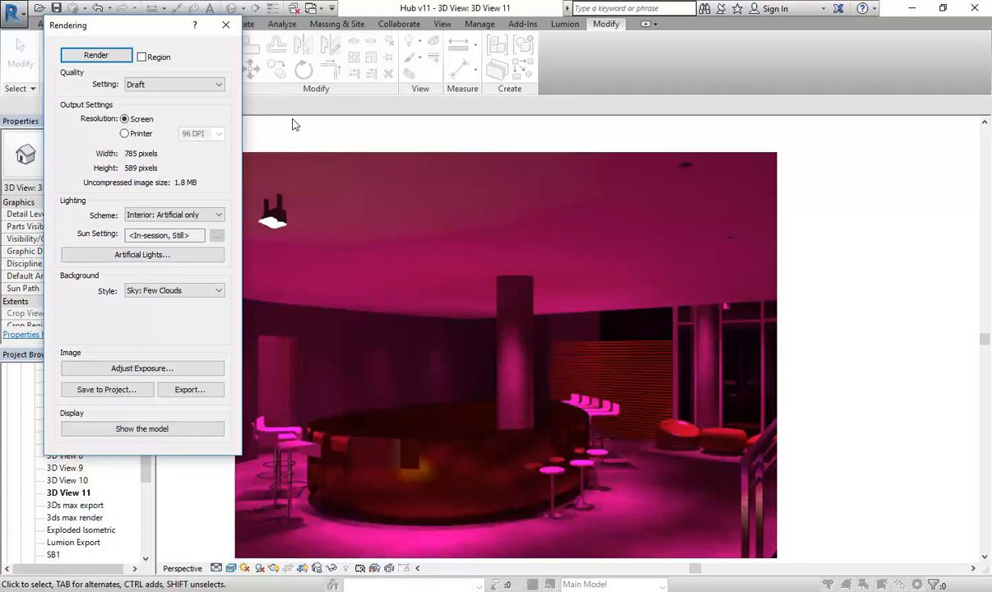
{"action": "left_click", "coordinate": [227, 26]}
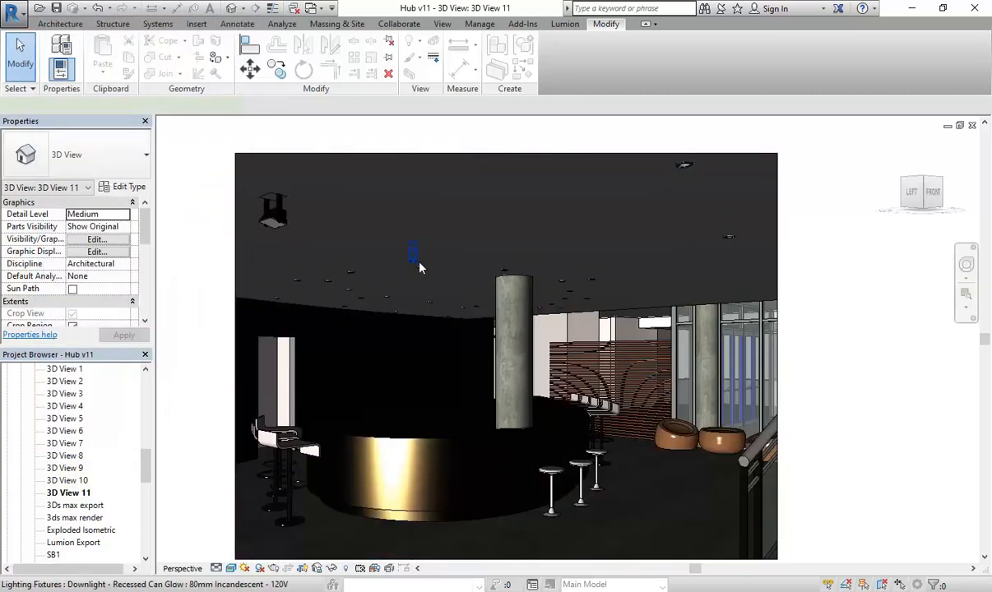
Set the color filter of the 80mm Incandescent - 120V downlight type back to White, working from a ceiling downlight
{"action": "left_click", "coordinate": [417, 265]}
{"action": "left_click", "coordinate": [124, 187]}
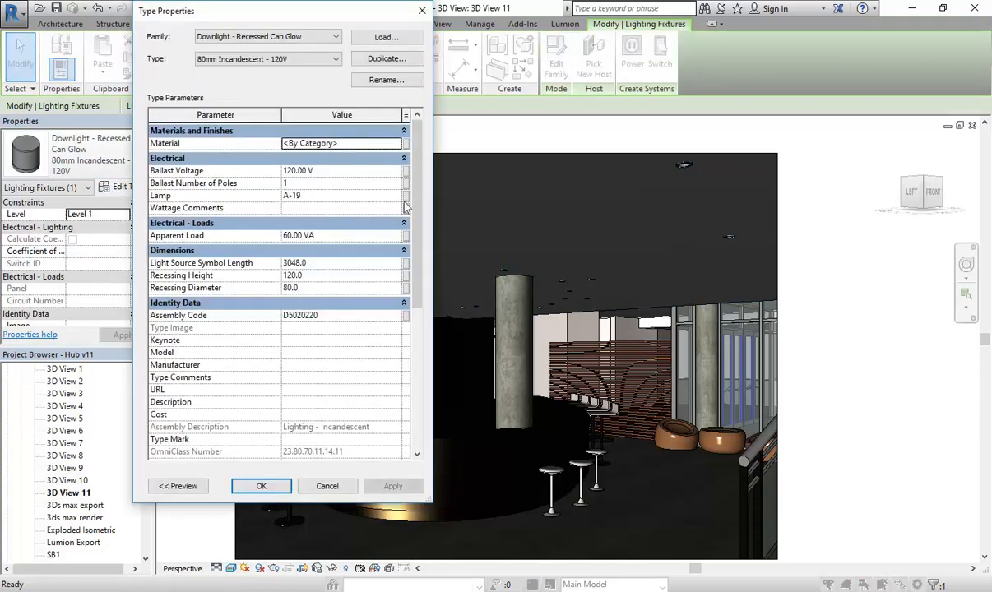
{"action": "scroll", "coordinate": [416, 198], "scroll_direction": "down", "scroll_amount": 10}
{"action": "left_click", "coordinate": [359, 379]}
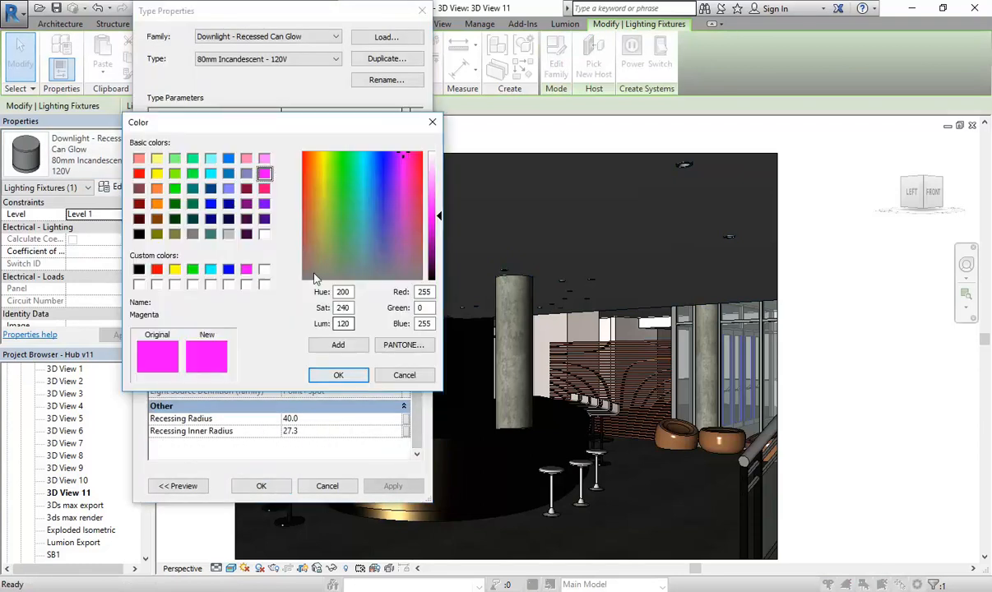
{"action": "left_click", "coordinate": [264, 235]}
{"action": "left_click", "coordinate": [340, 376]}
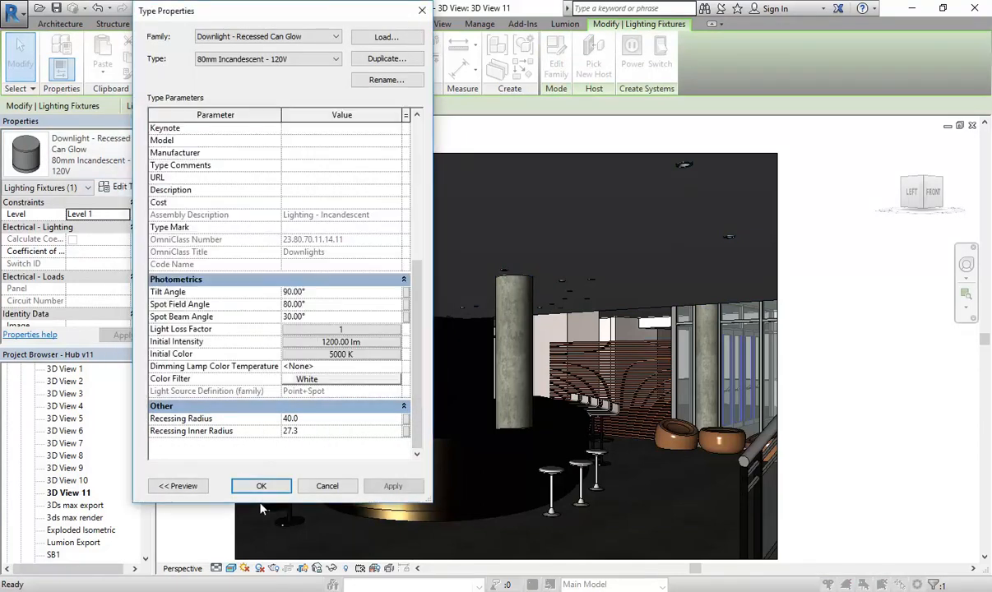
Duplicate the selected downlight's type under the name "80mm Incandescent - 120V pink"
{"action": "left_click", "coordinate": [361, 60]}
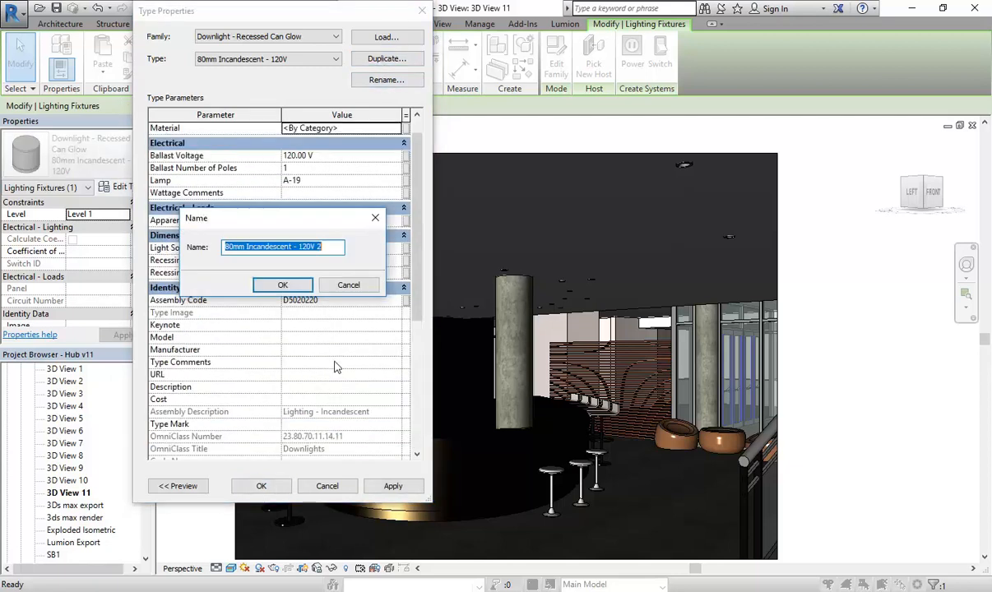
{"action": "left_click", "coordinate": [331, 246]}
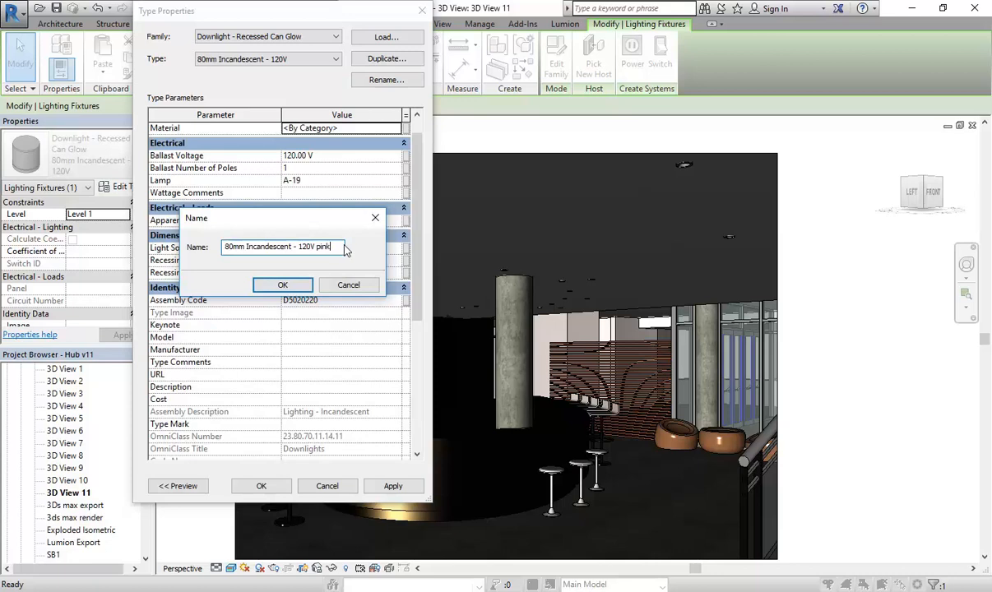
{"action": "left_click", "coordinate": [280, 283]}
Set the color filter of the duplicated pink downlight type to Magenta and apply it to the selected fixture
{"action": "scroll", "coordinate": [326, 374], "scroll_direction": "down", "scroll_amount": 5}
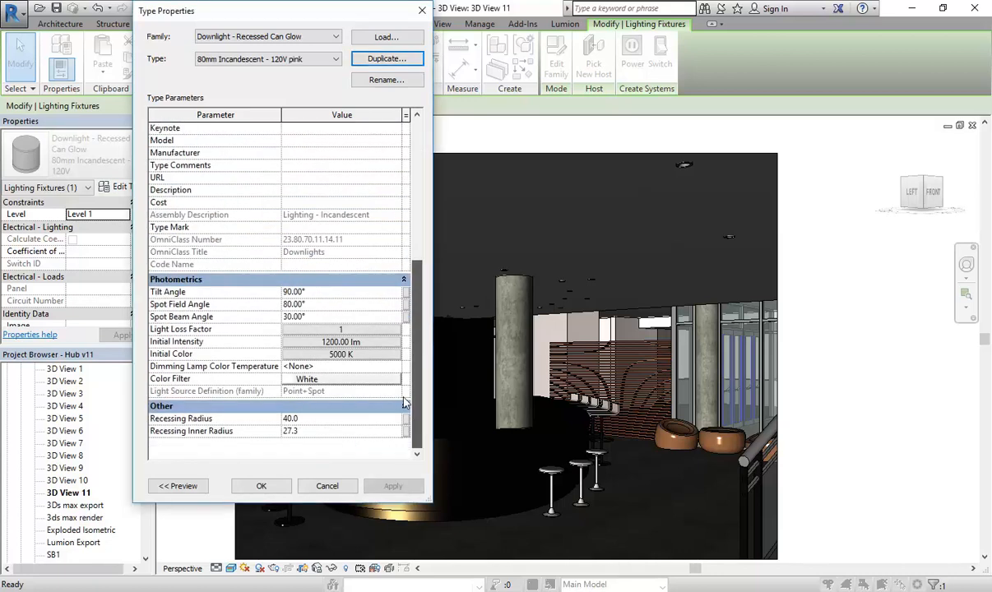
{"action": "left_click", "coordinate": [326, 376]}
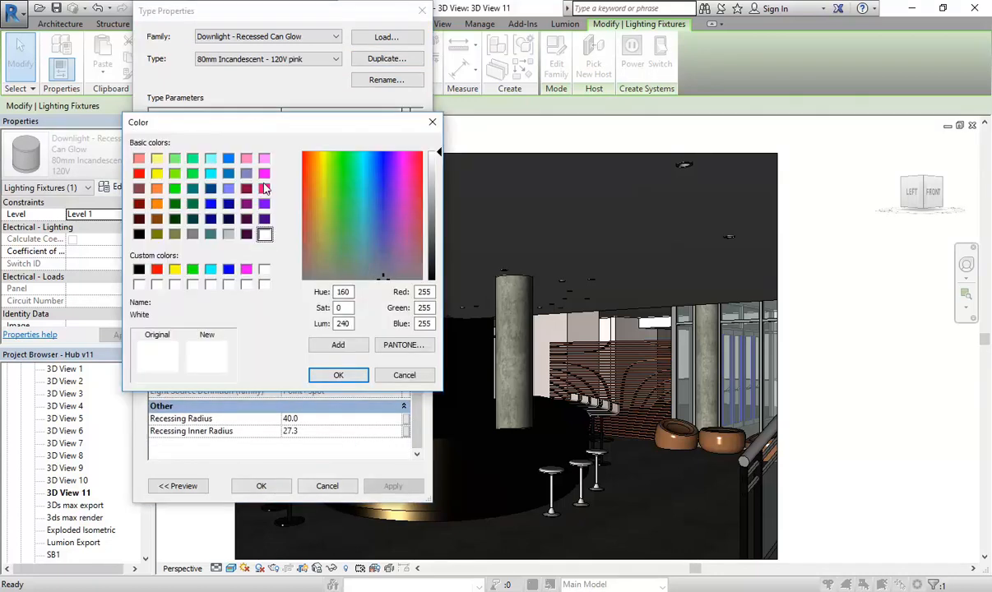
{"action": "left_click", "coordinate": [264, 175]}
{"action": "left_click", "coordinate": [340, 378]}
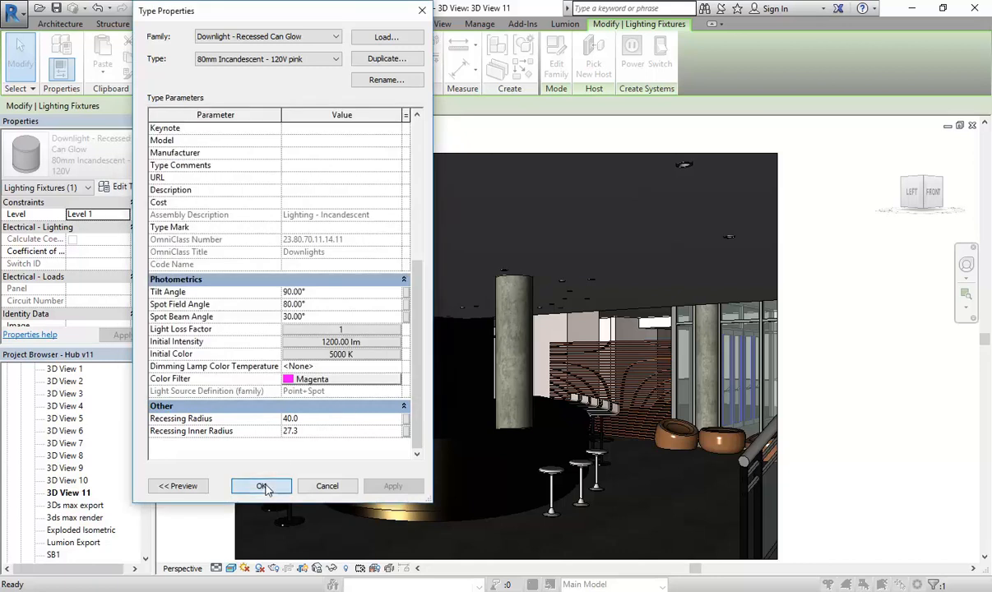
{"action": "left_click", "coordinate": [262, 546]}
Render 3D View 11 in Draft quality to check the single pink downlight, and return to the model
{"action": "left_click", "coordinate": [273, 568]}
{"action": "left_click", "coordinate": [90, 55]}
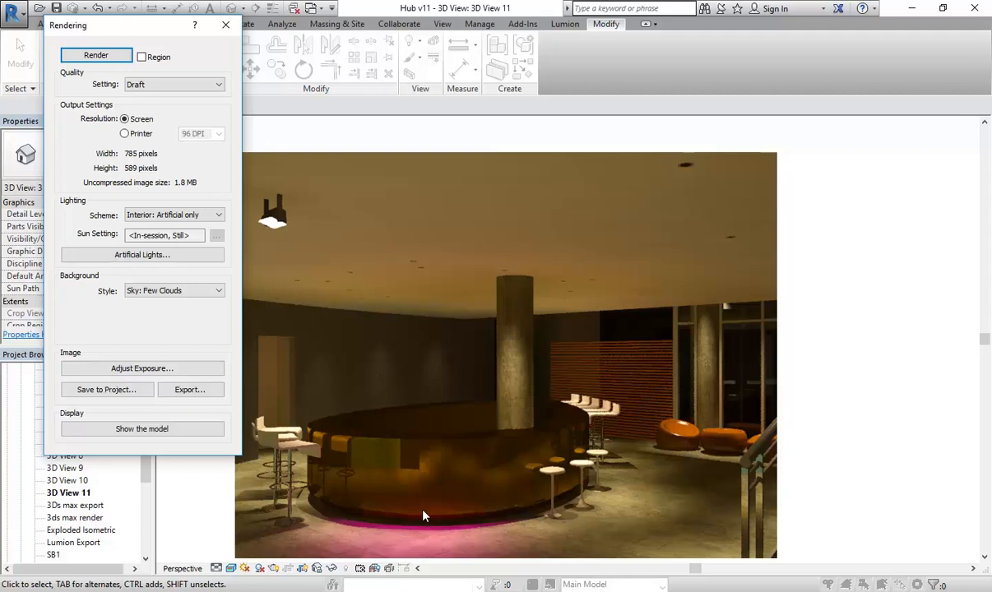
{"action": "left_click", "coordinate": [225, 24]}
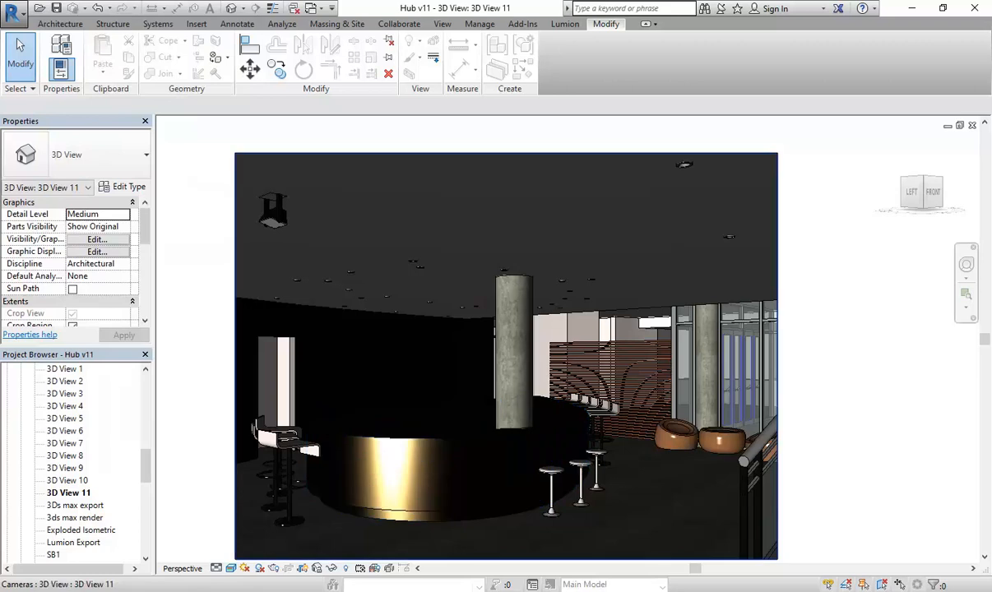
Switch to 3ds Max and create a large plane across the grid in the Perspective viewport
{"action": "left_click", "coordinate": [376, 518]}
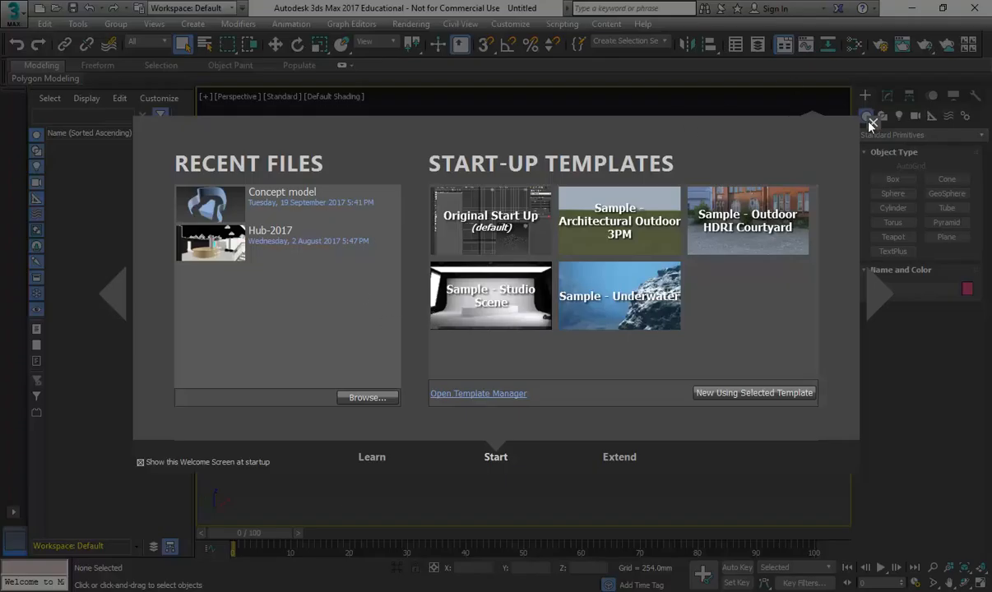
{"action": "left_click", "coordinate": [874, 122]}
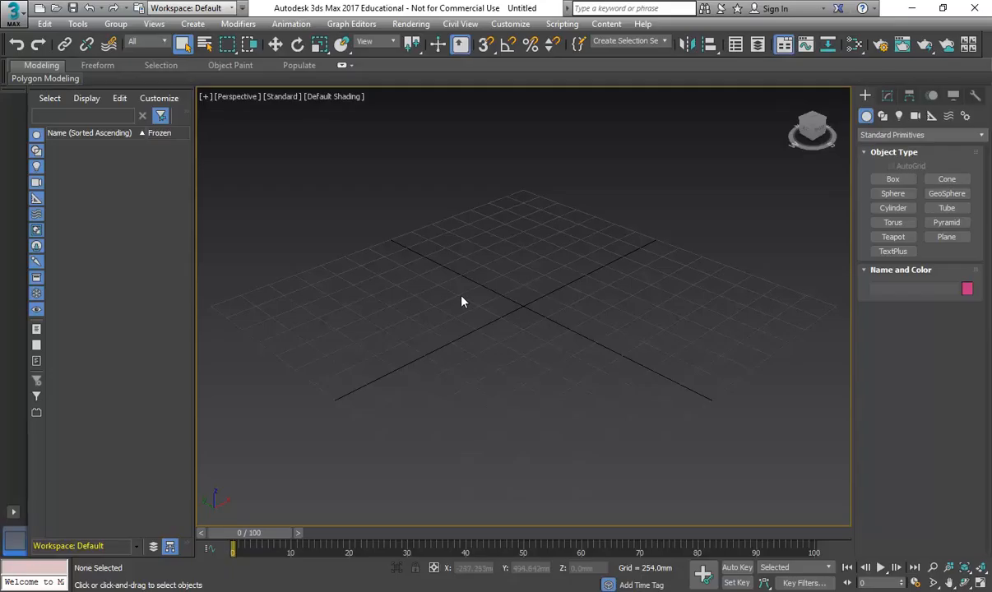
{"action": "left_click", "coordinate": [946, 237]}
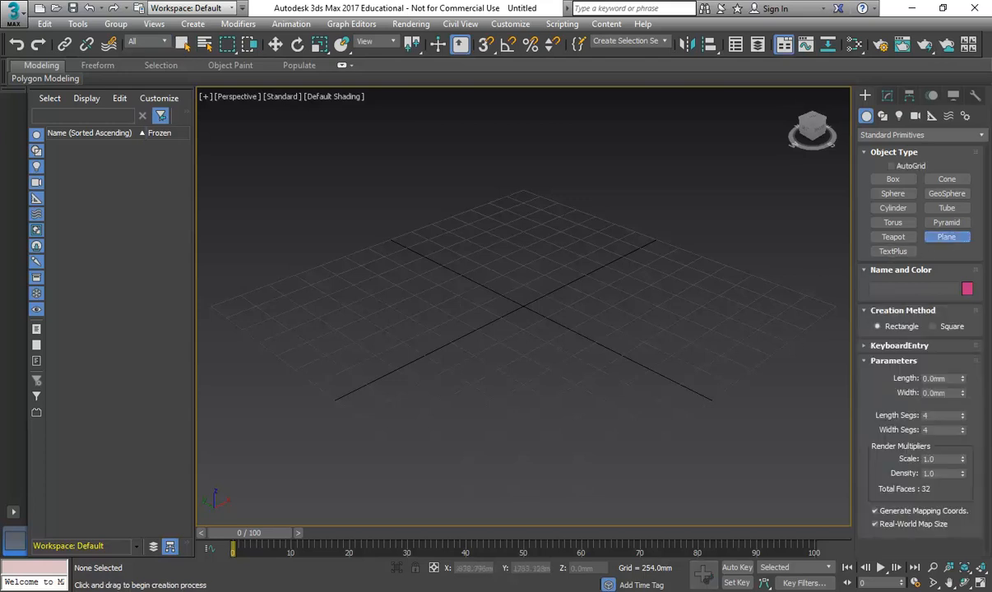
{"action": "left_click_drag", "start_coordinate": [219, 294], "coordinate": [843, 297]}
{"action": "right_click", "coordinate": [477, 235]}
{"action": "scroll", "coordinate": [465, 226], "scroll_direction": "down", "scroll_amount": 3}
{"action": "middle_click_drag", "start_coordinate": [466, 224], "coordinate": [466, 301]}
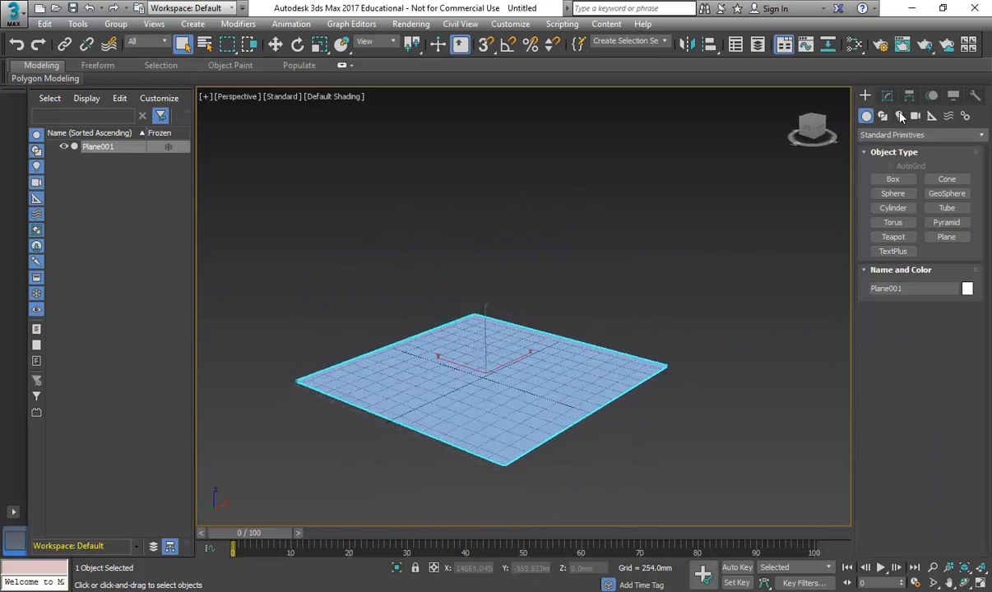
Create a photometric Target Light beside the plane with its target near the plane's center
{"action": "left_click", "coordinate": [899, 116]}
{"action": "left_click", "coordinate": [903, 181]}
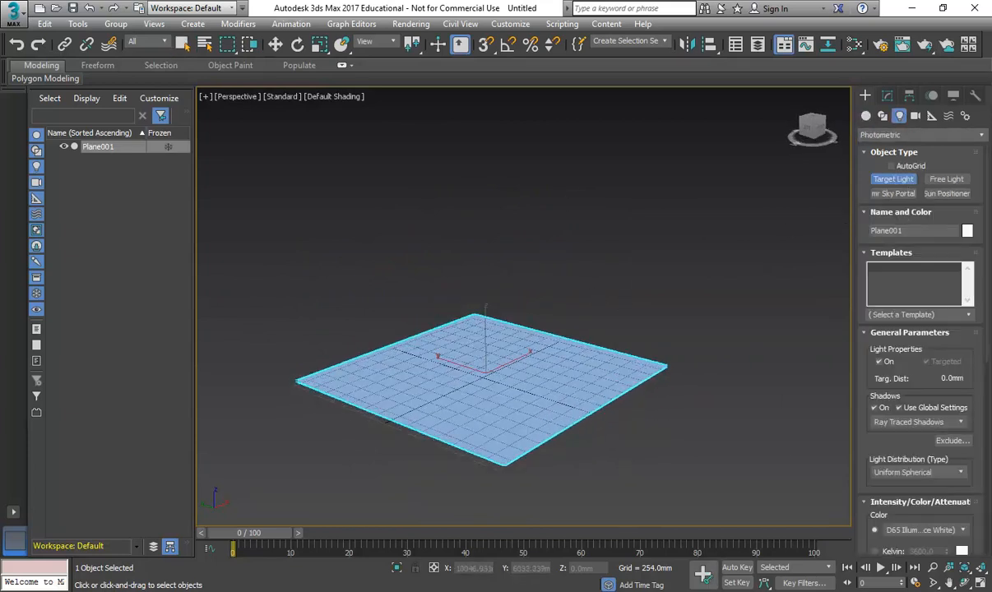
{"action": "left_click_drag", "start_coordinate": [599, 258], "coordinate": [479, 379]}
{"action": "right_click", "coordinate": [538, 228]}
Move the target light over its target and raise it to about X -1061.7, Y 1501.6, Z 1762.1 mm
{"action": "key", "text": "w"}
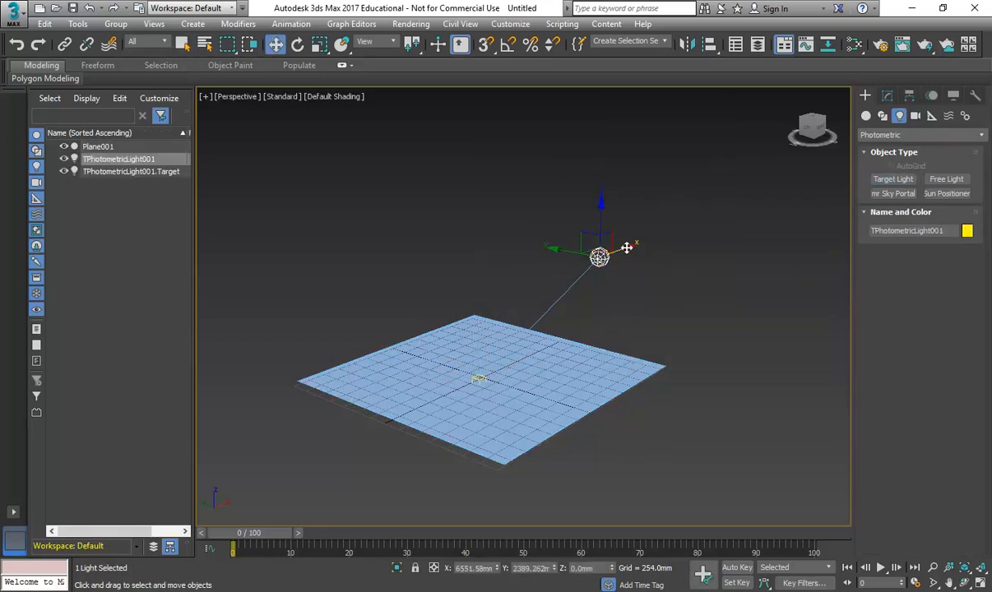
{"action": "left_click_drag", "start_coordinate": [593, 246], "coordinate": [469, 299]}
{"action": "left_click_drag", "start_coordinate": [473, 258], "coordinate": [469, 149]}
{"action": "middle_click_drag", "start_coordinate": [570, 383], "coordinate": [461, 386], "text": "alt"}
{"action": "left_click_drag", "start_coordinate": [506, 200], "coordinate": [323, 169]}
{"action": "mouse_move", "coordinate": [321, 262]}
{"action": "middle_mouse_down", "text": "alt"}
{"action": "mouse_move", "coordinate": [311, 244]}
{"action": "mouse_move", "coordinate": [315, 255]}
{"action": "middle_mouse_up", "text": "alt"}
{"action": "middle_click_drag", "start_coordinate": [314, 255], "coordinate": [399, 301]}
{"action": "scroll", "coordinate": [388, 297], "scroll_direction": "up", "scroll_amount": 5}
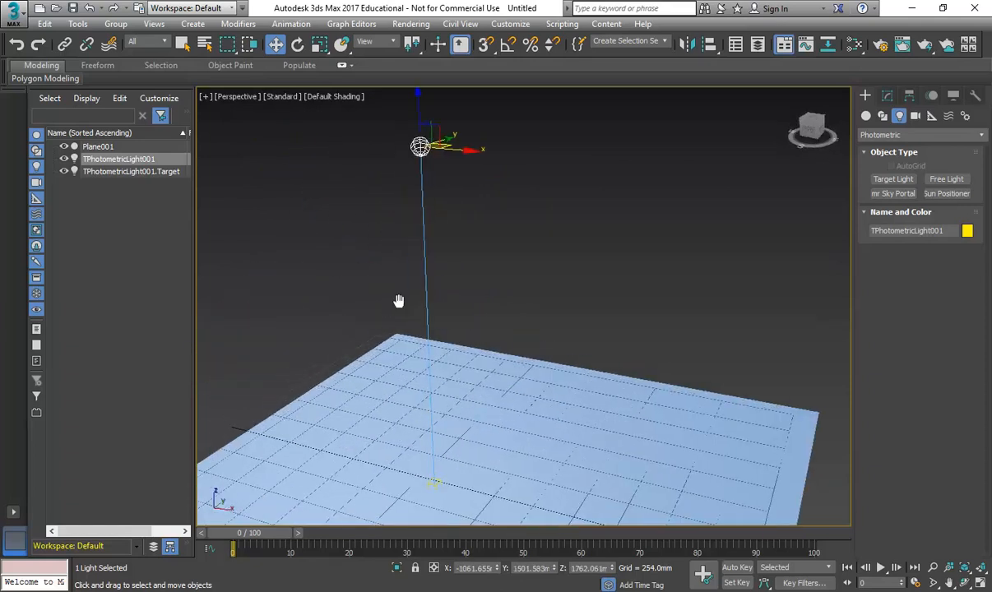
Switch the Perspective viewport to High Quality and lower the photometric light to a Z of about 1138.9 mm
{"action": "scroll", "coordinate": [399, 301], "scroll_direction": "down", "scroll_amount": 3}
{"action": "left_click", "coordinate": [280, 97]}
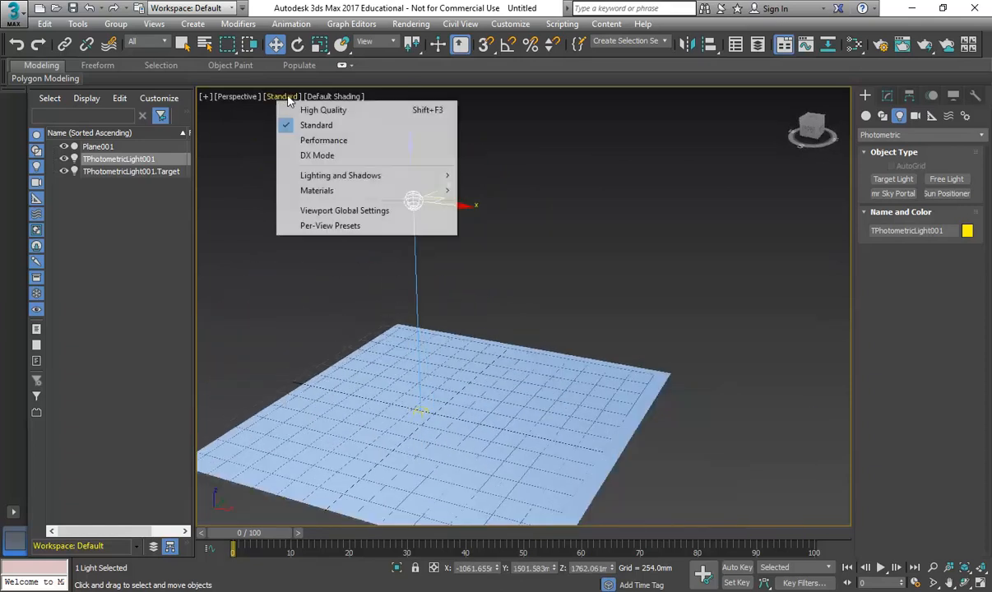
{"action": "left_click", "coordinate": [310, 105]}
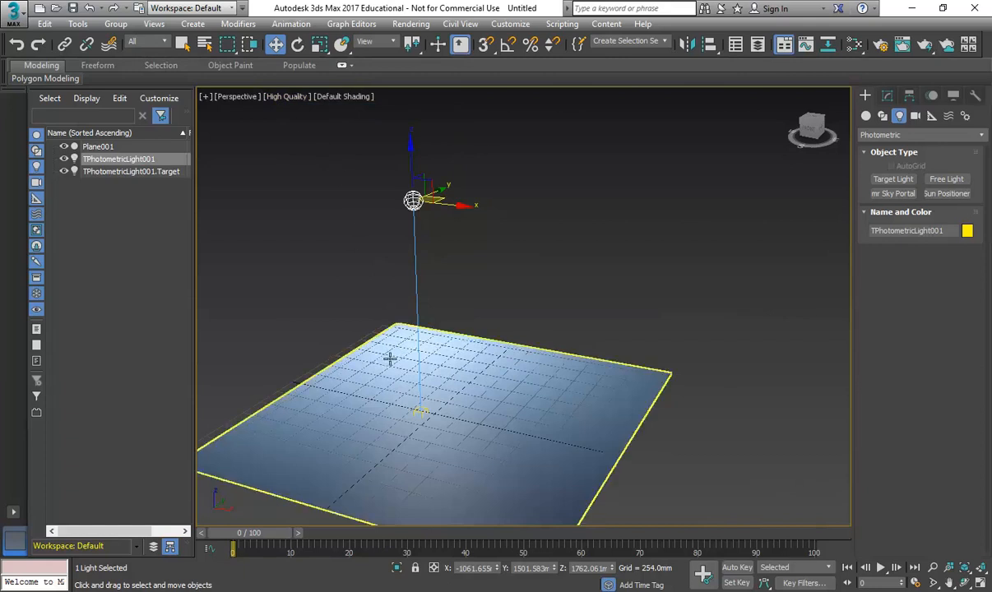
{"action": "left_click_drag", "start_coordinate": [411, 150], "coordinate": [399, 198]}
Apply the 80W Halogen Bulb template to the photometric light and look through the other available templates
{"action": "left_click", "coordinate": [883, 96]}
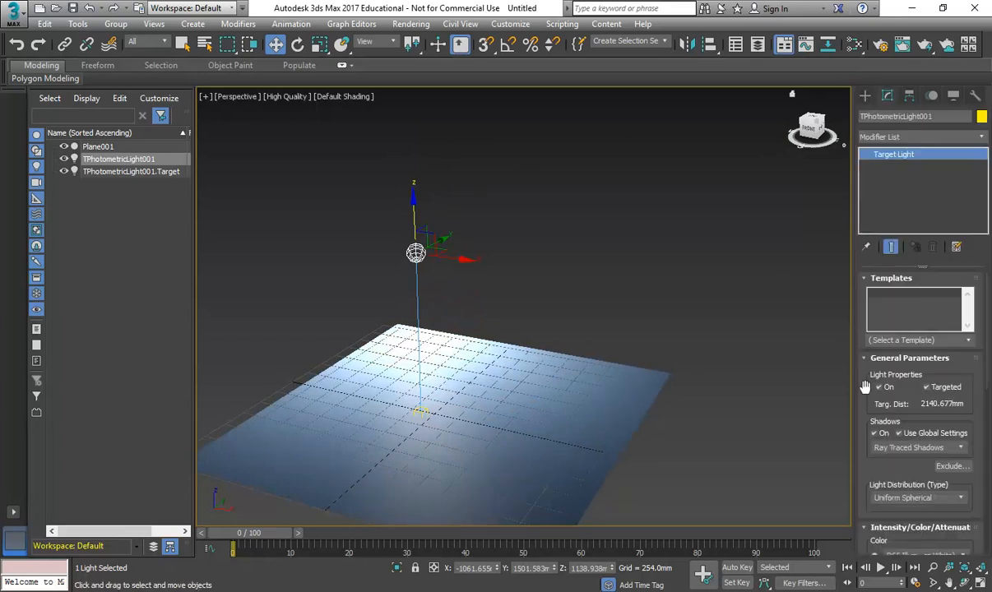
{"action": "scroll", "coordinate": [948, 327], "scroll_direction": "down", "scroll_amount": 3}
{"action": "left_click_drag", "start_coordinate": [867, 370], "coordinate": [859, 461]}
{"action": "left_click", "coordinate": [969, 334]}
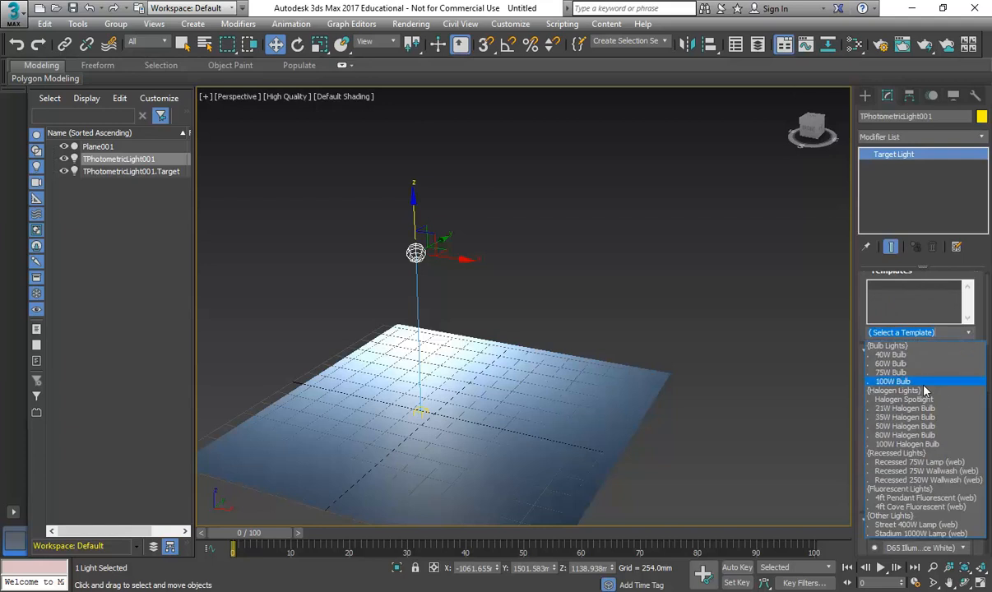
{"action": "left_click", "coordinate": [903, 436]}
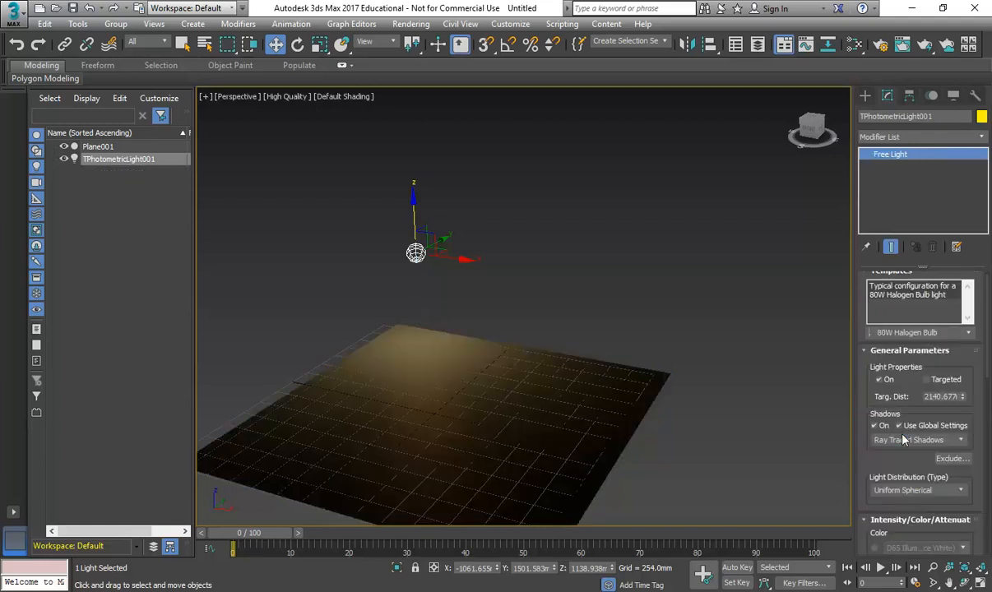
{"action": "left_click", "coordinate": [969, 335]}
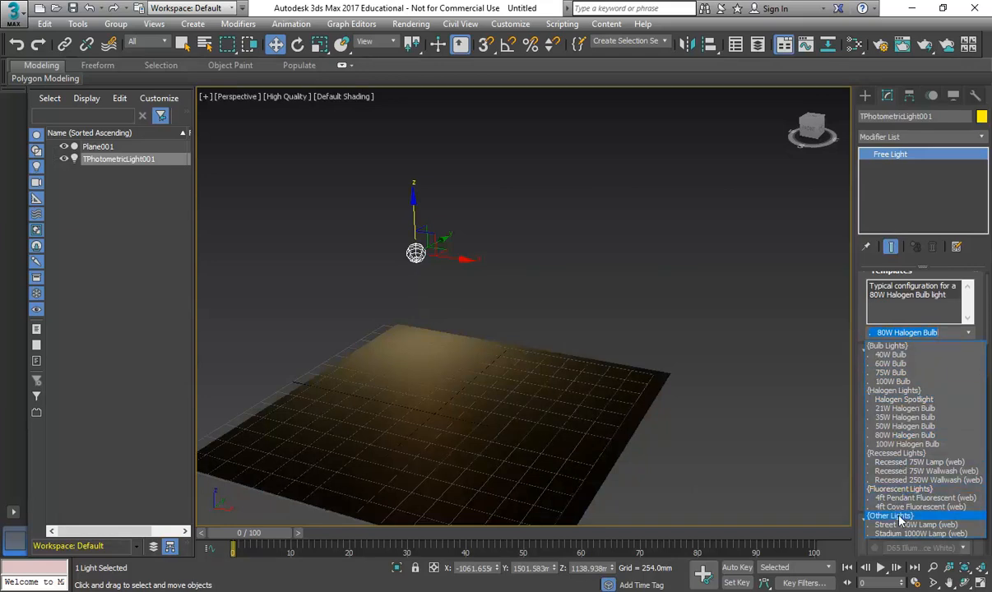
{"action": "left_click", "coordinate": [969, 335]}
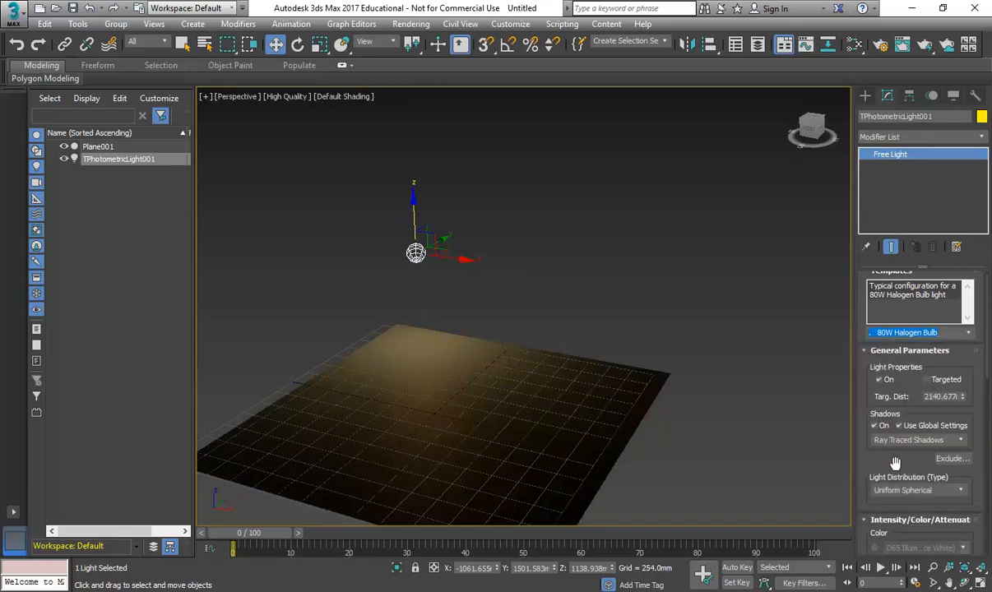
Set the photometric light's distribution type to Spotlight and its hotspot/beam angle to 34
{"action": "left_click_drag", "start_coordinate": [903, 458], "coordinate": [886, 409]}
{"action": "left_click", "coordinate": [905, 433]}
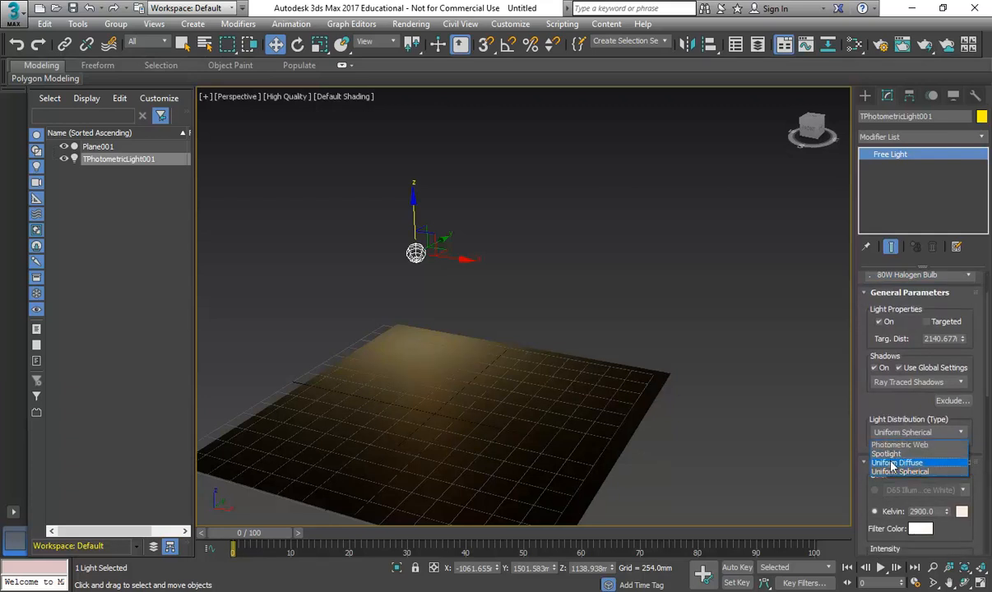
{"action": "left_click", "coordinate": [889, 454]}
{"action": "left_click_drag", "start_coordinate": [870, 505], "coordinate": [870, 428]}
{"action": "left_click_drag", "start_coordinate": [965, 434], "coordinate": [966, 395]}
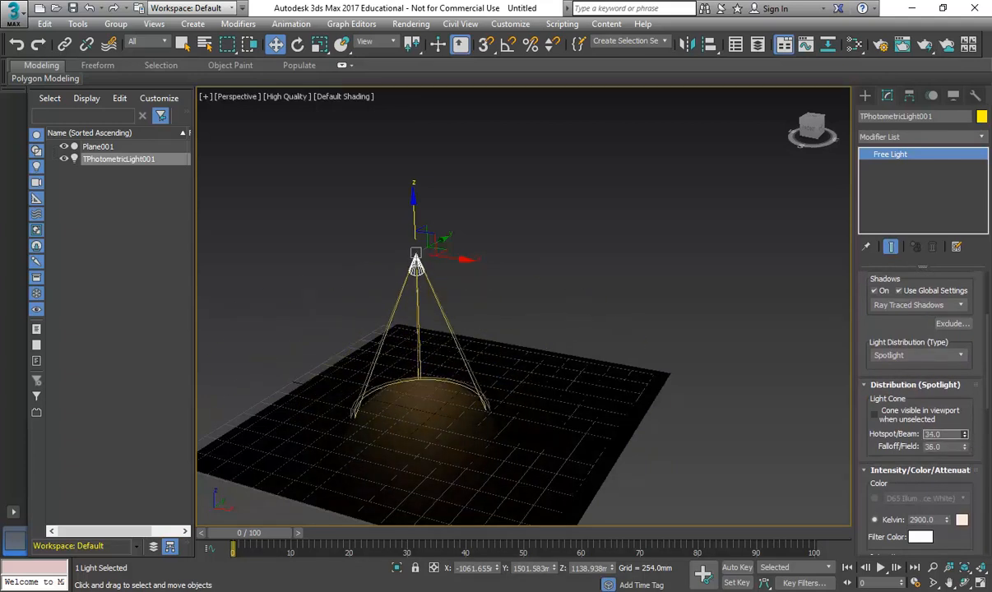
Select the free photometric light and move it to about X -1021.5, Y 1101.1 mm
{"action": "scroll", "coordinate": [485, 382], "scroll_direction": "up", "scroll_amount": 5}
{"action": "middle_click_drag", "start_coordinate": [505, 376], "coordinate": [466, 491], "text": "alt"}
{"action": "middle_click_drag", "start_coordinate": [371, 275], "coordinate": [333, 309]}
{"action": "left_click_drag", "start_coordinate": [283, 245], "coordinate": [351, 267]}
{"action": "left_click", "coordinate": [327, 281]}
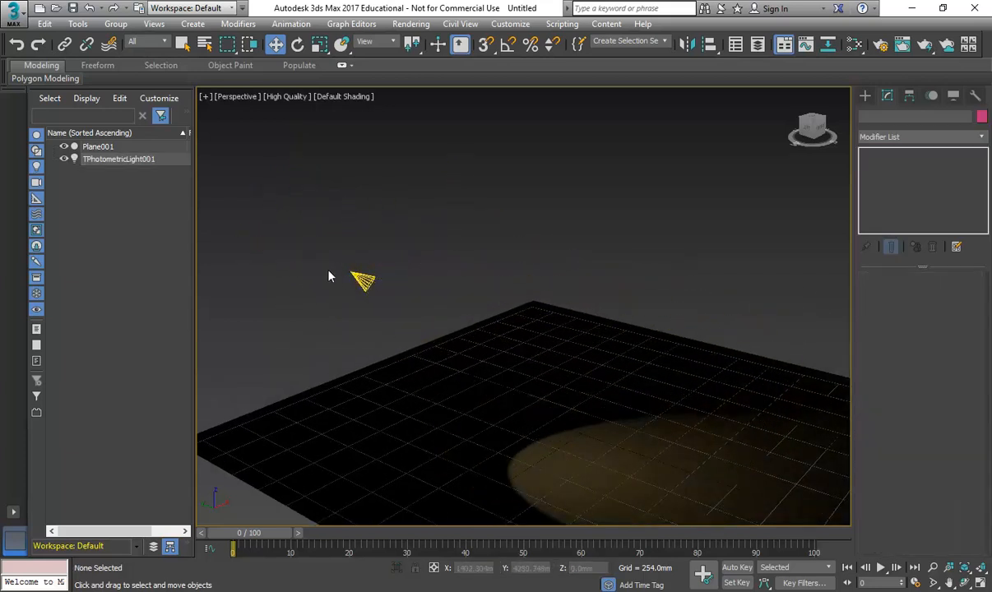
{"action": "left_click", "coordinate": [362, 280]}
{"action": "left_click_drag", "start_coordinate": [357, 263], "coordinate": [330, 259]}
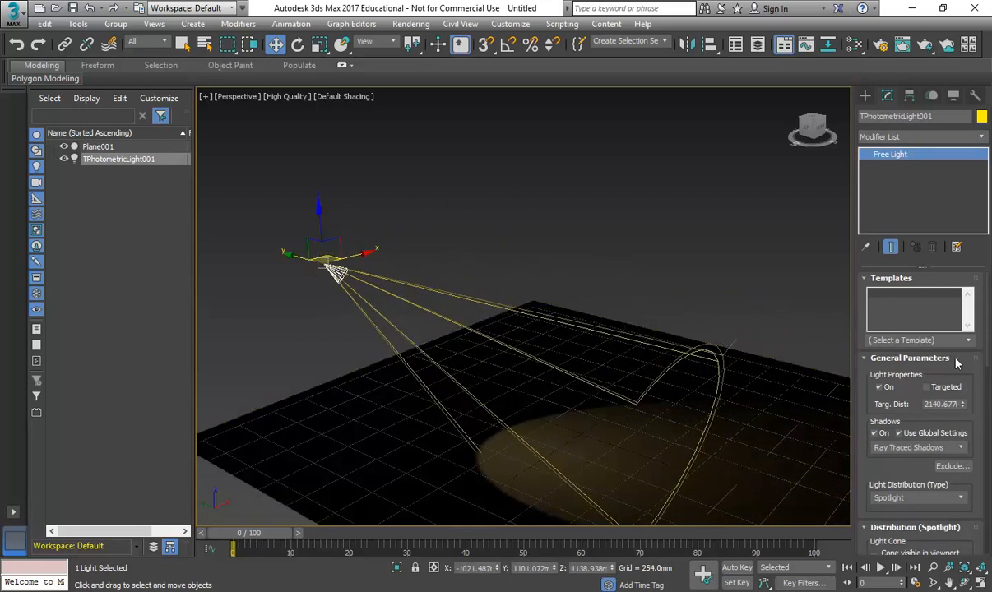
Make the photometric light targeted and move it above the plane to about X -509.4, Y -652.7, Z 1496.0 mm
{"action": "left_click", "coordinate": [926, 387]}
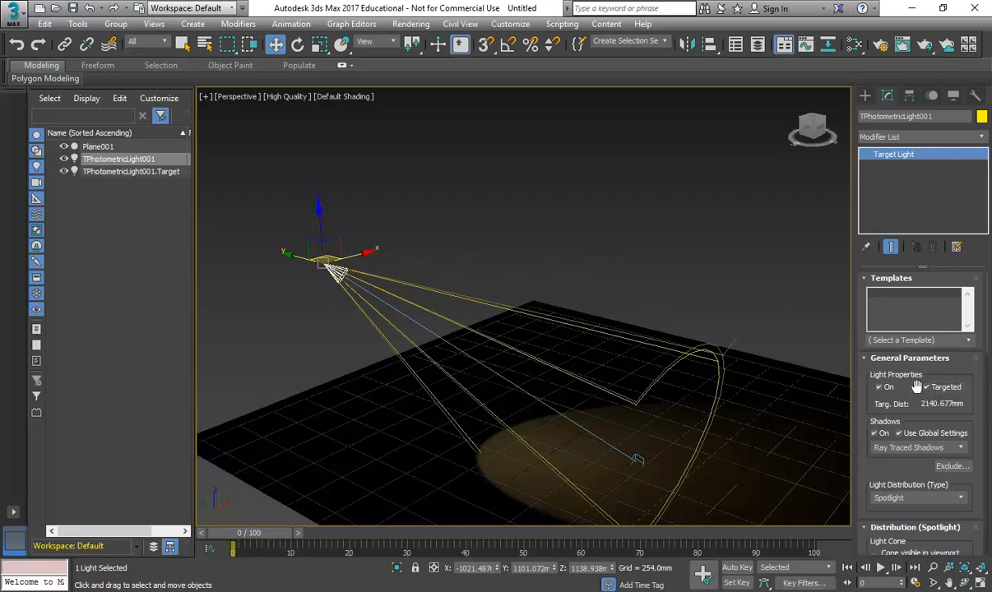
{"action": "left_click_drag", "start_coordinate": [327, 259], "coordinate": [644, 292]}
{"action": "left_click_drag", "start_coordinate": [638, 253], "coordinate": [620, 177]}
{"action": "middle_click_drag", "start_coordinate": [557, 235], "coordinate": [444, 184]}
{"action": "scroll", "coordinate": [350, 275], "scroll_direction": "up", "scroll_amount": 3}
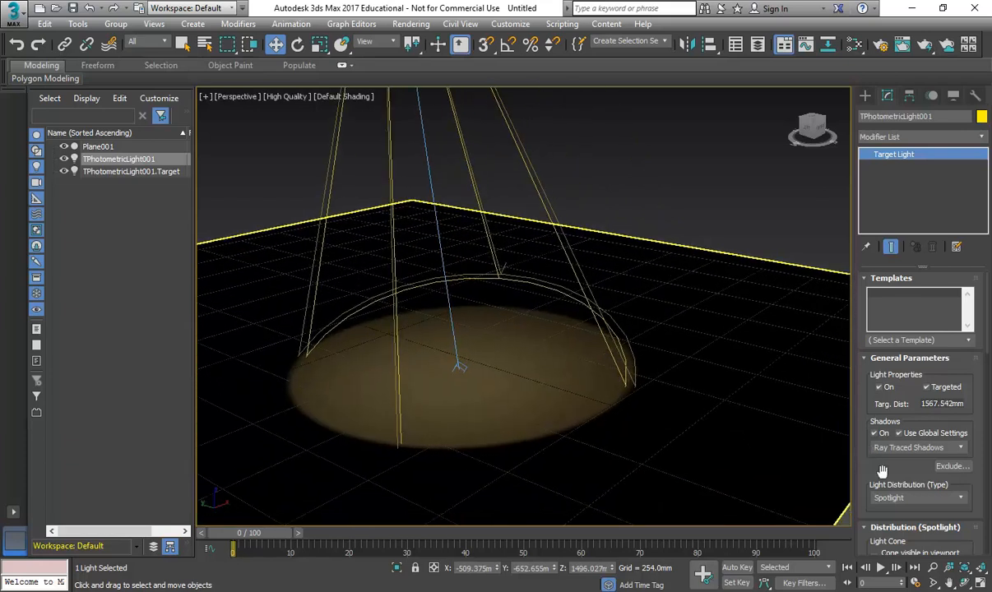
Widen the spotlight cone to a hotspot/beam of 53 and a falloff/field of 100, and deselect the light
{"action": "left_click_drag", "start_coordinate": [875, 472], "coordinate": [874, 366]}
{"action": "mouse_move", "coordinate": [965, 471]}
{"action": "left_mouse_down"}
{"action": "mouse_move", "coordinate": [965, 448]}
{"action": "mouse_move", "coordinate": [965, 458]}
{"action": "left_mouse_up"}
{"action": "middle_click_drag", "start_coordinate": [623, 374], "coordinate": [572, 385]}
{"action": "scroll", "coordinate": [637, 376], "scroll_direction": "down", "scroll_amount": 4}
{"action": "left_click", "coordinate": [405, 279]}
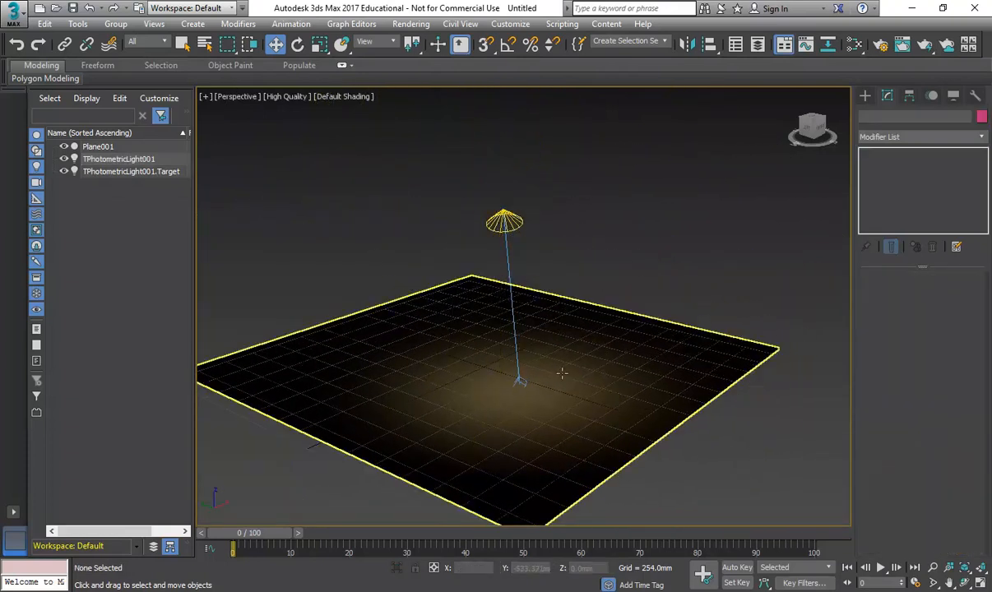
Reselect the photometric light and narrow its cone to a falloff/field of 58 with a hotspot/beam of 42
{"action": "scroll", "coordinate": [506, 365], "scroll_direction": "up", "scroll_amount": 3}
{"action": "middle_click_drag", "start_coordinate": [489, 221], "coordinate": [493, 258]}
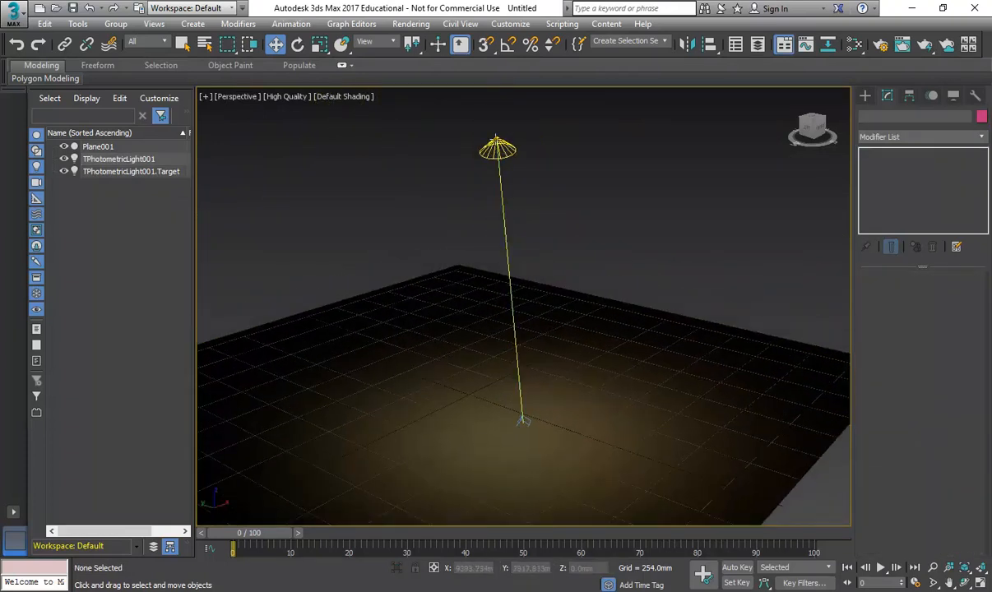
{"action": "left_click", "coordinate": [498, 152]}
{"action": "scroll", "coordinate": [452, 263], "scroll_direction": "down", "scroll_amount": 5}
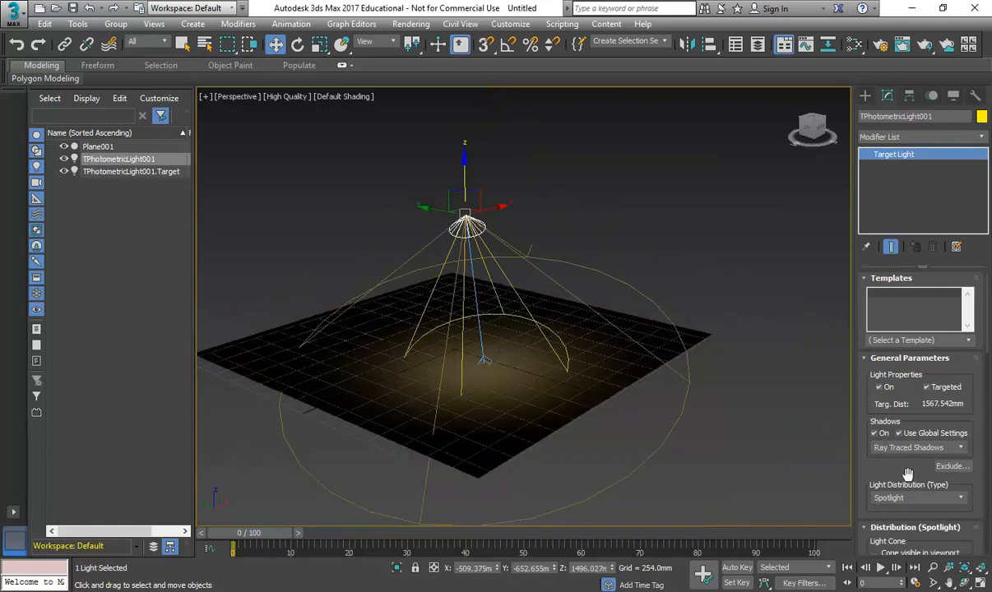
{"action": "scroll", "coordinate": [908, 471], "scroll_direction": "down", "scroll_amount": 5}
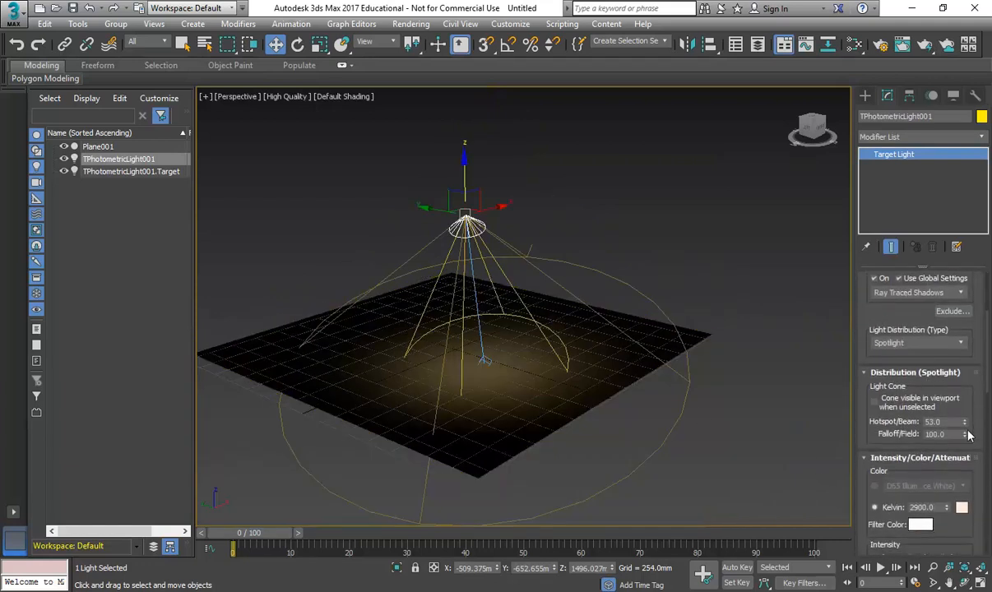
{"action": "left_click_drag", "start_coordinate": [965, 434], "coordinate": [965, 456]}
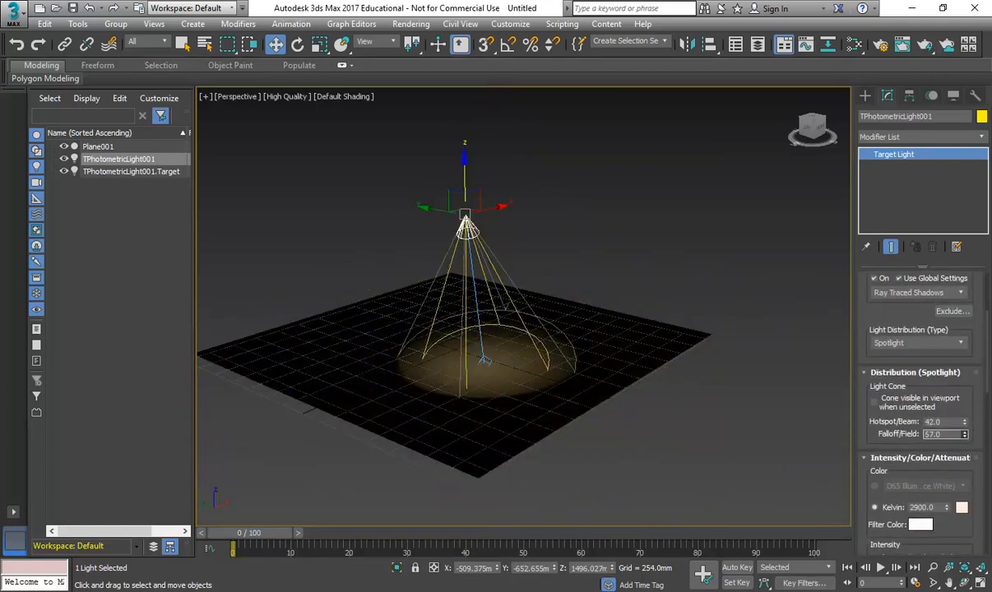
{"action": "scroll", "coordinate": [551, 358], "scroll_direction": "up", "scroll_amount": 3}
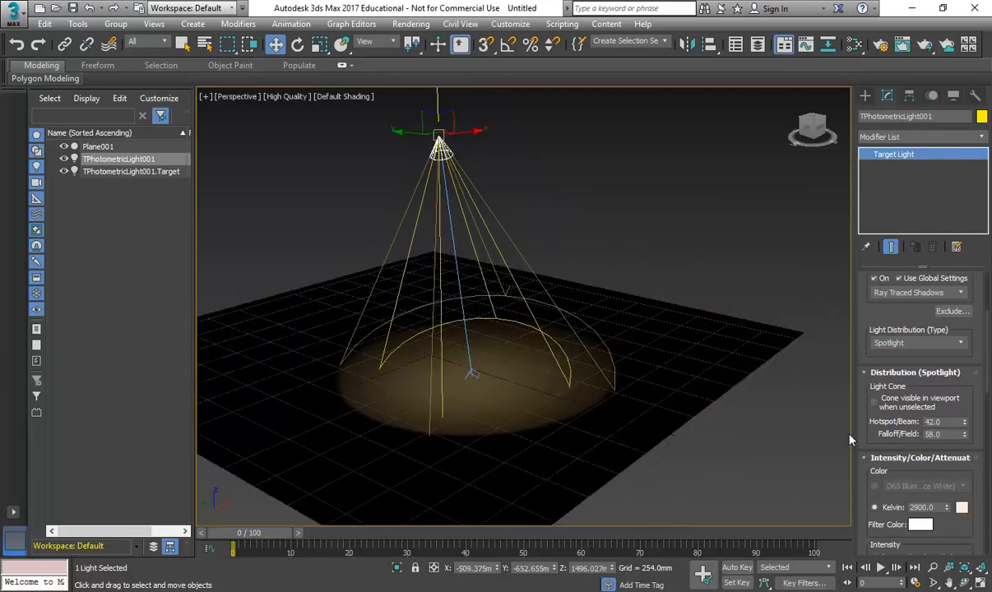
Try Cylinder as the shape the photometric light emits from
{"action": "scroll", "coordinate": [867, 433], "scroll_direction": "down", "scroll_amount": 7}
{"action": "left_click_drag", "start_coordinate": [863, 502], "coordinate": [870, 323]}
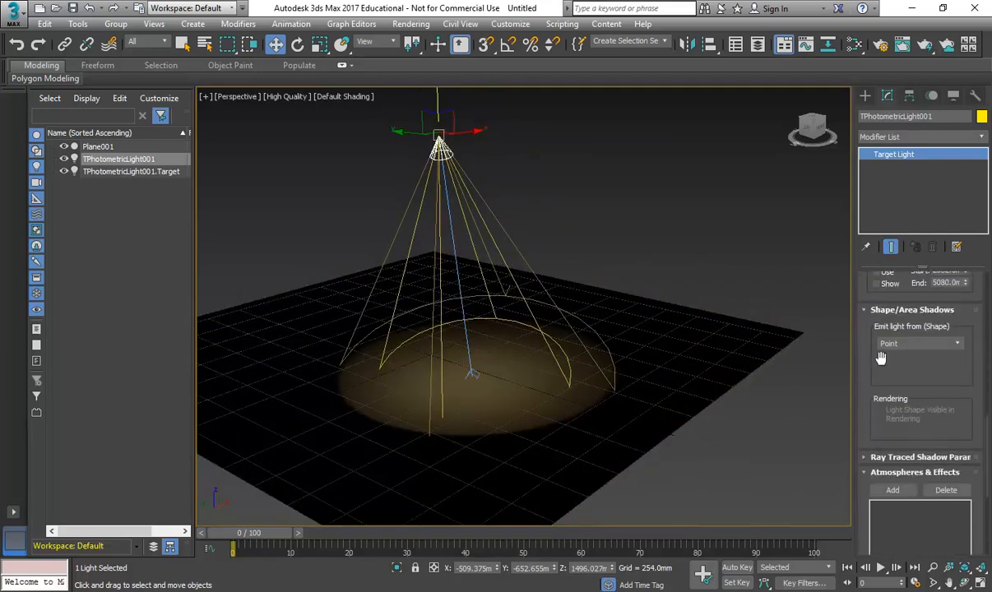
{"action": "left_click", "coordinate": [905, 349]}
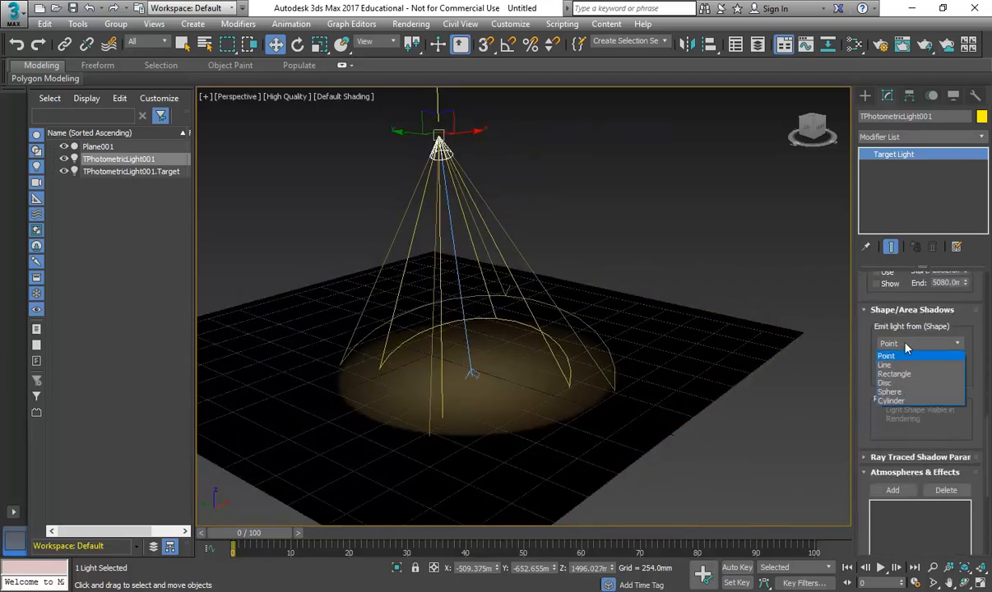
{"action": "left_click", "coordinate": [892, 400]}
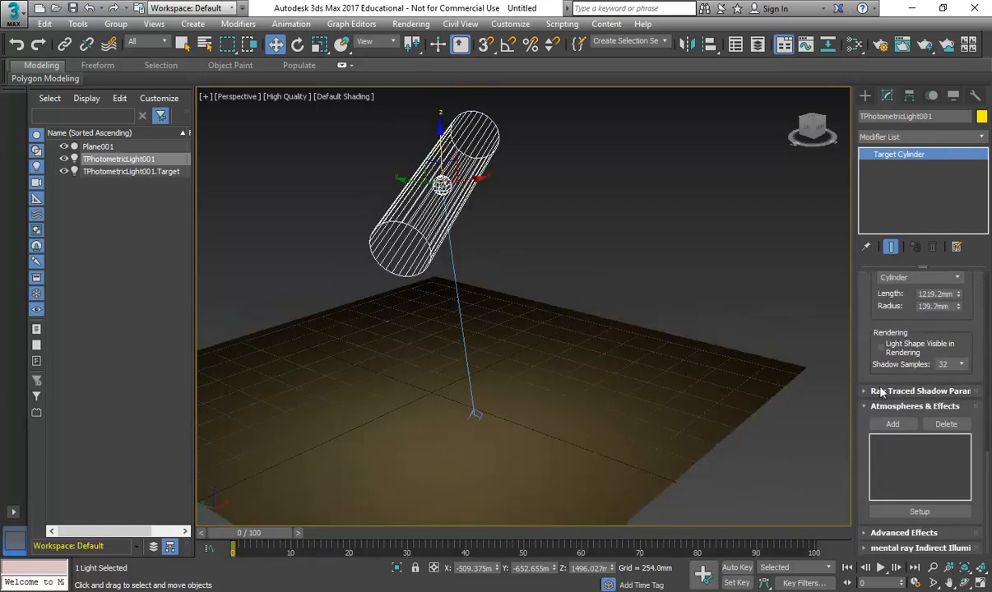
{"action": "scroll", "coordinate": [863, 494], "scroll_direction": "up", "scroll_amount": 5}
{"action": "scroll", "coordinate": [897, 411], "scroll_direction": "down", "scroll_amount": 2}
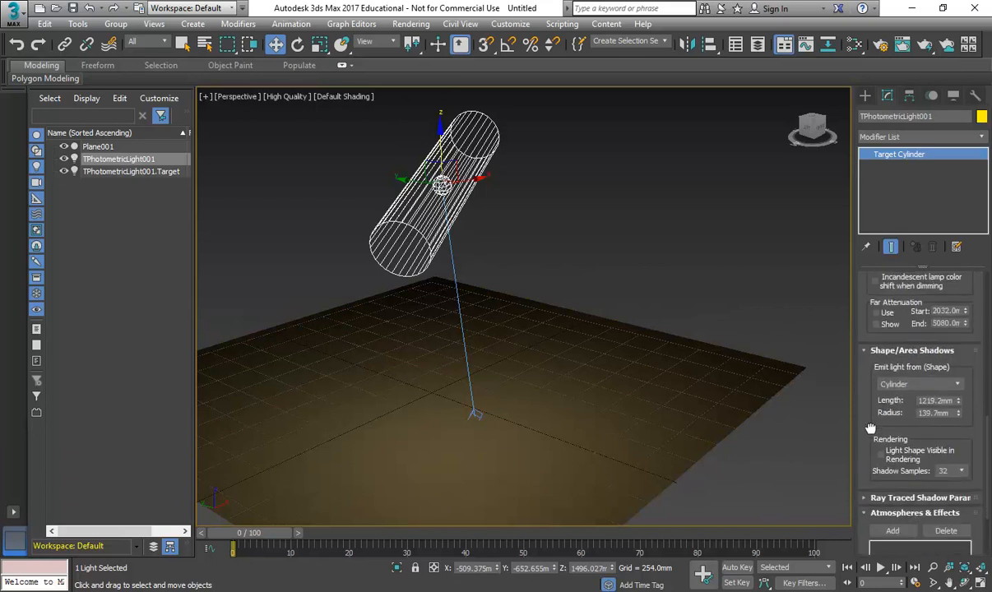
Try the Line and Rectangle emission shapes on the photometric light
{"action": "left_click", "coordinate": [906, 386]}
{"action": "left_click", "coordinate": [894, 402]}
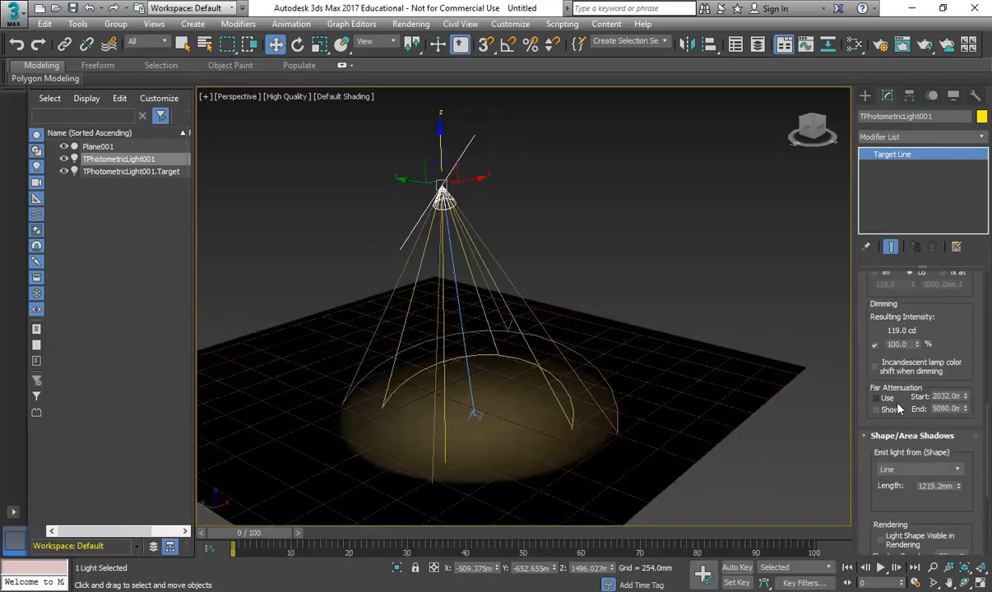
{"action": "middle_click_drag", "start_coordinate": [472, 271], "coordinate": [434, 291]}
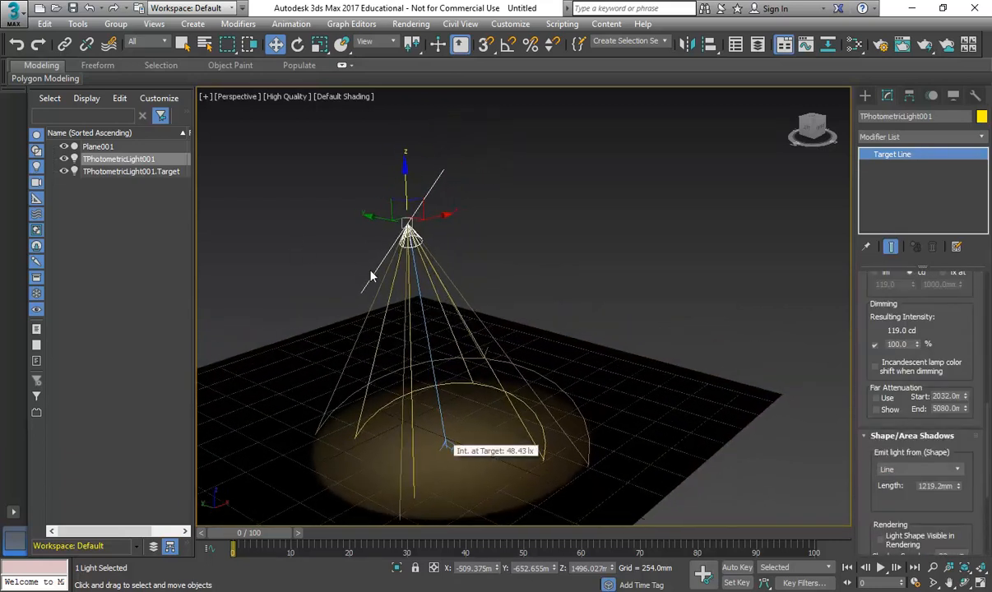
{"action": "left_click", "coordinate": [907, 470]}
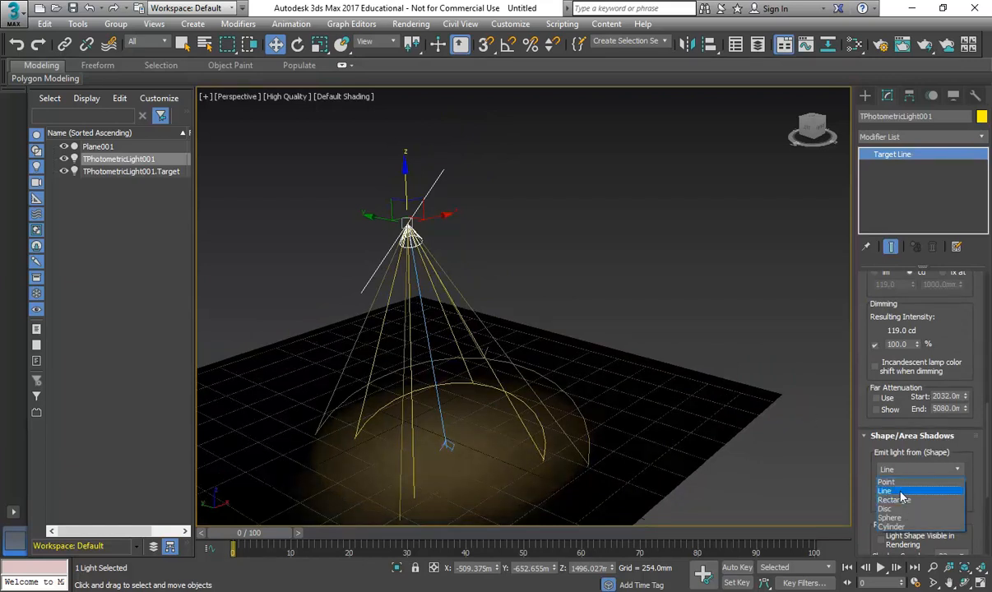
{"action": "left_click", "coordinate": [897, 499]}
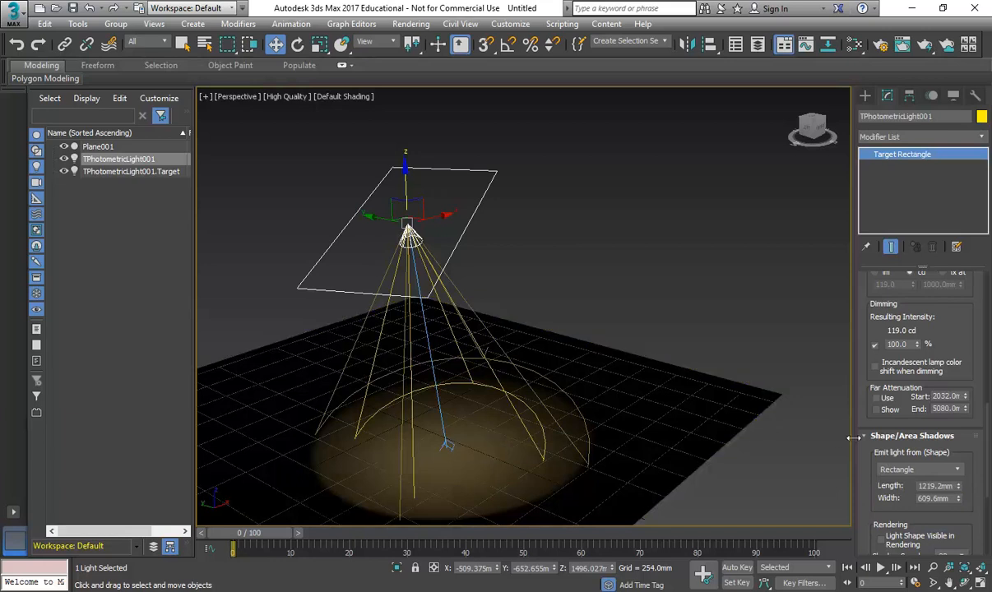
Set the photometric light's emission shape to Cylinder and review its intensity and general parameters
{"action": "left_click", "coordinate": [910, 473]}
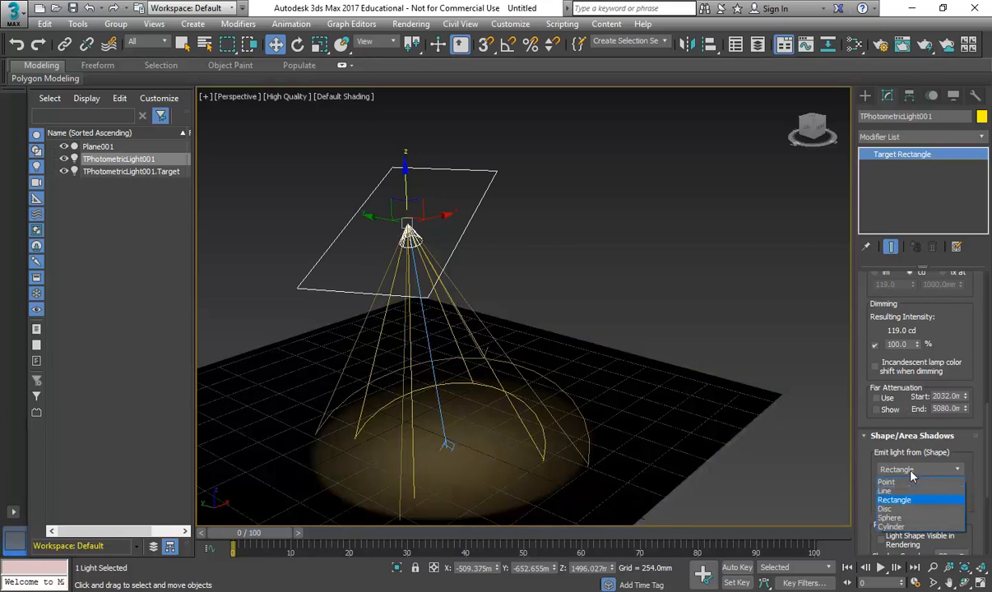
{"action": "left_click", "coordinate": [903, 532]}
{"action": "scroll", "coordinate": [387, 283], "scroll_direction": "up", "scroll_amount": 5}
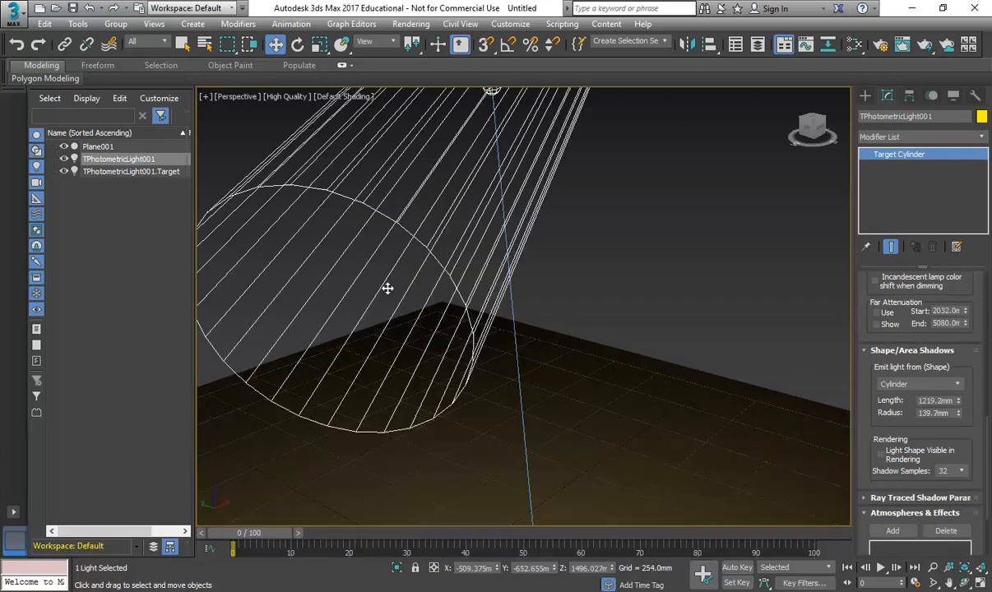
{"action": "scroll", "coordinate": [388, 288], "scroll_direction": "down", "scroll_amount": 3}
{"action": "scroll", "coordinate": [860, 337], "scroll_direction": "up", "scroll_amount": 5}
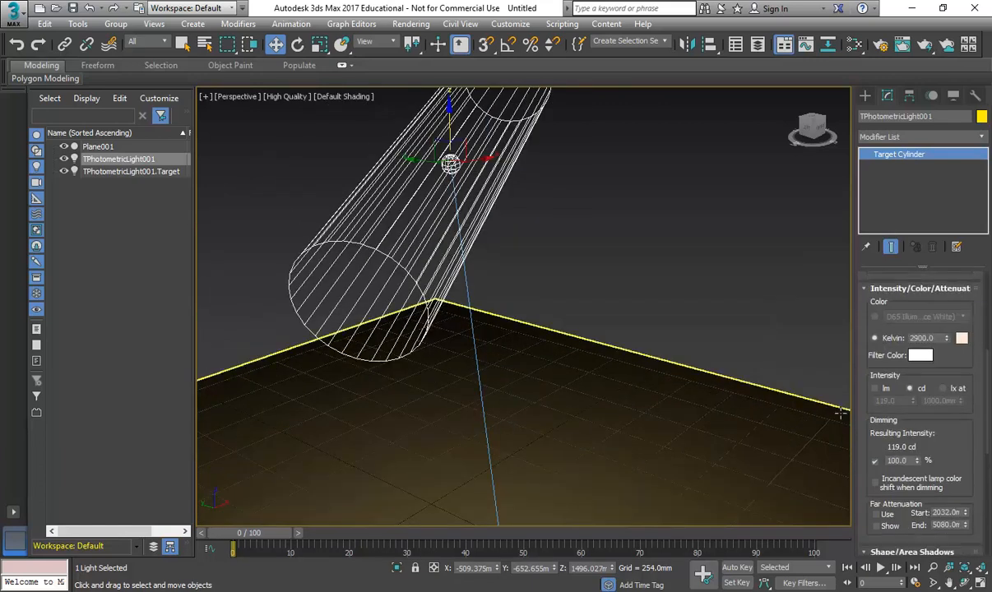
{"action": "scroll", "coordinate": [858, 335], "scroll_direction": "up", "scroll_amount": 3}
{"action": "scroll", "coordinate": [484, 368], "scroll_direction": "down", "scroll_amount": 8}
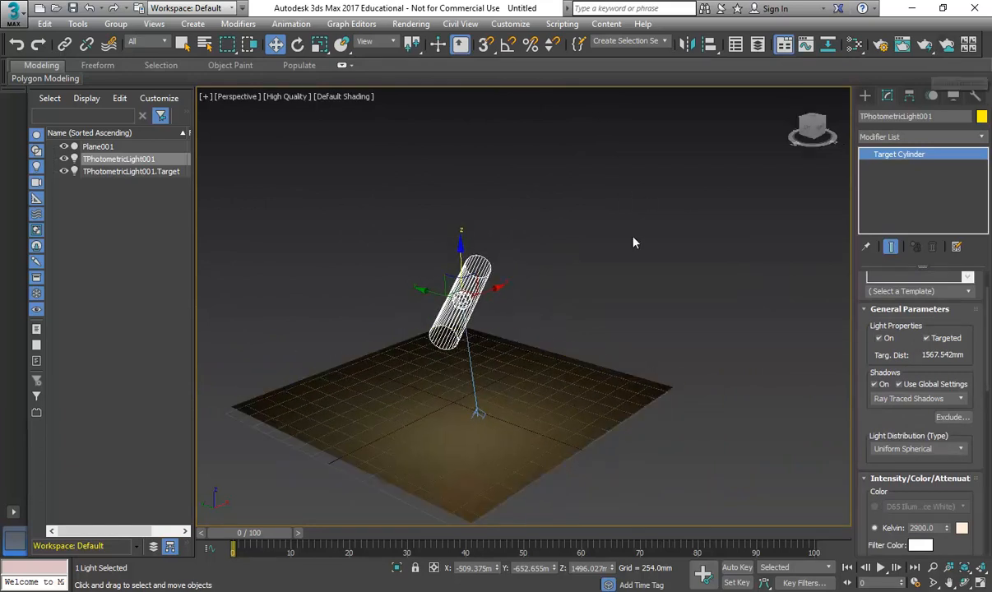
{"action": "scroll", "coordinate": [529, 315], "scroll_direction": "up", "scroll_amount": 3}
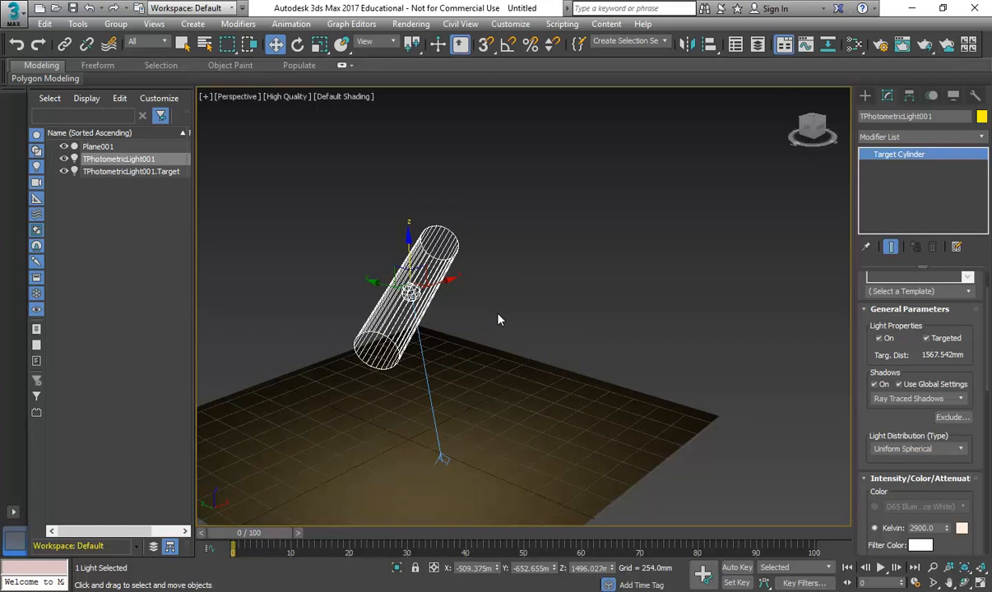
{"action": "middle_click_drag", "start_coordinate": [532, 313], "coordinate": [576, 273]}
{"action": "left_click_drag", "start_coordinate": [532, 313], "coordinate": [667, 242]}
{"action": "scroll", "coordinate": [409, 271], "scroll_direction": "up", "scroll_amount": 3}
{"action": "left_click", "coordinate": [493, 235]}
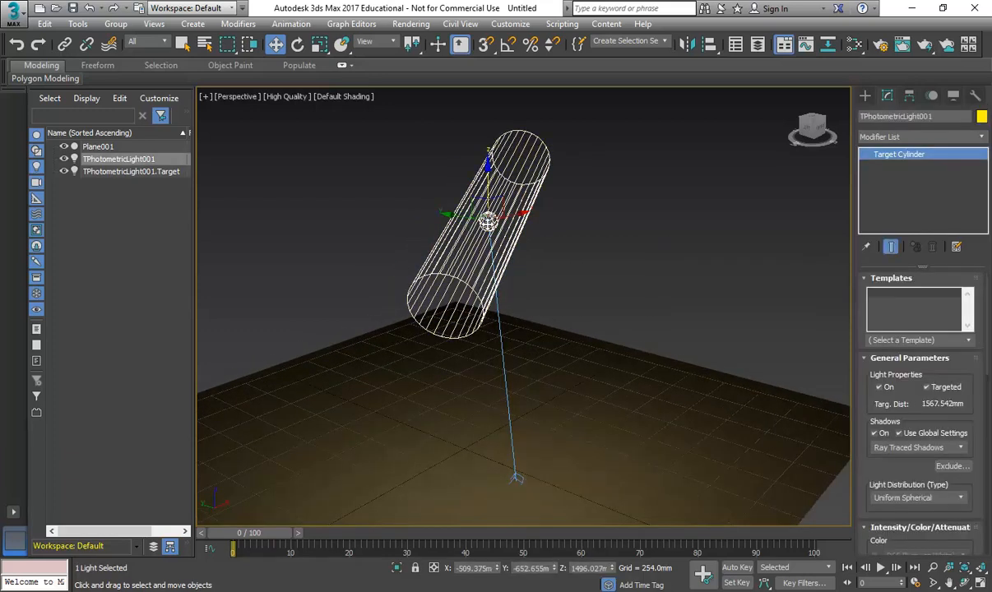